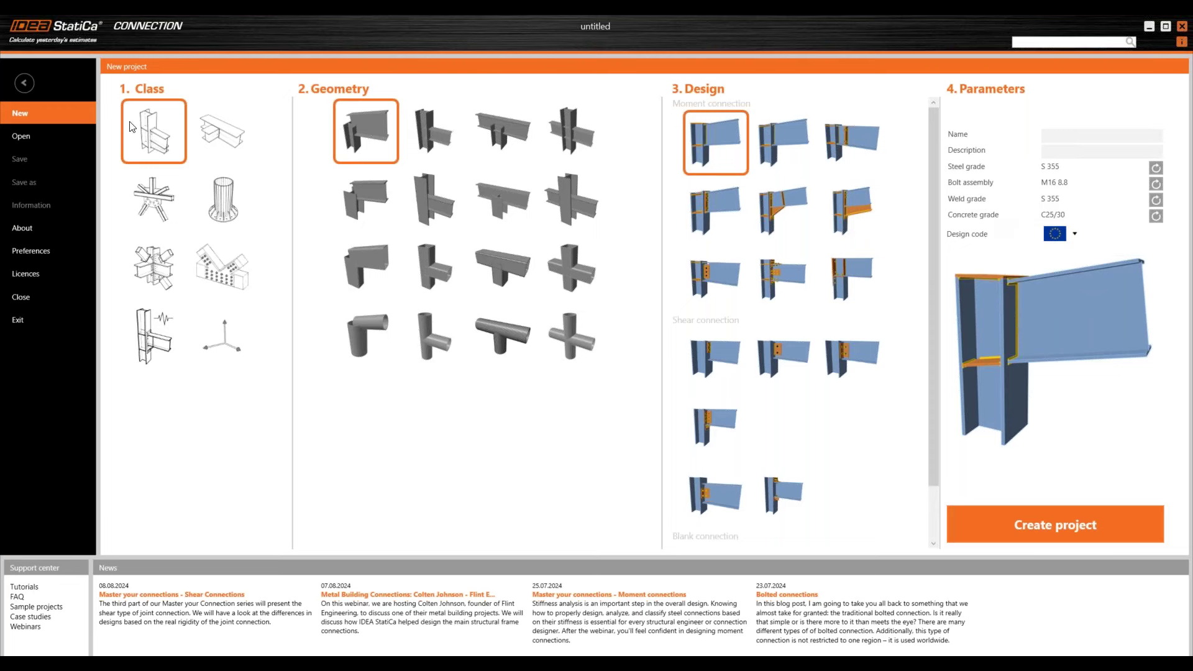
pyautogui.click(213, 143)
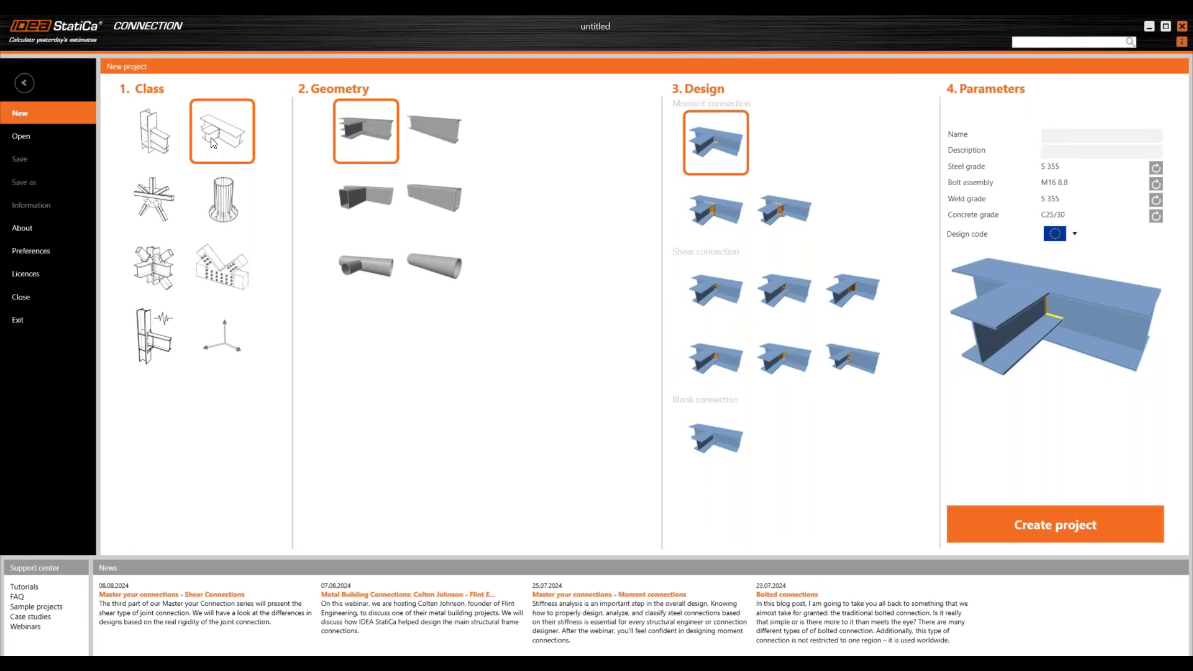
pyautogui.click(155, 204)
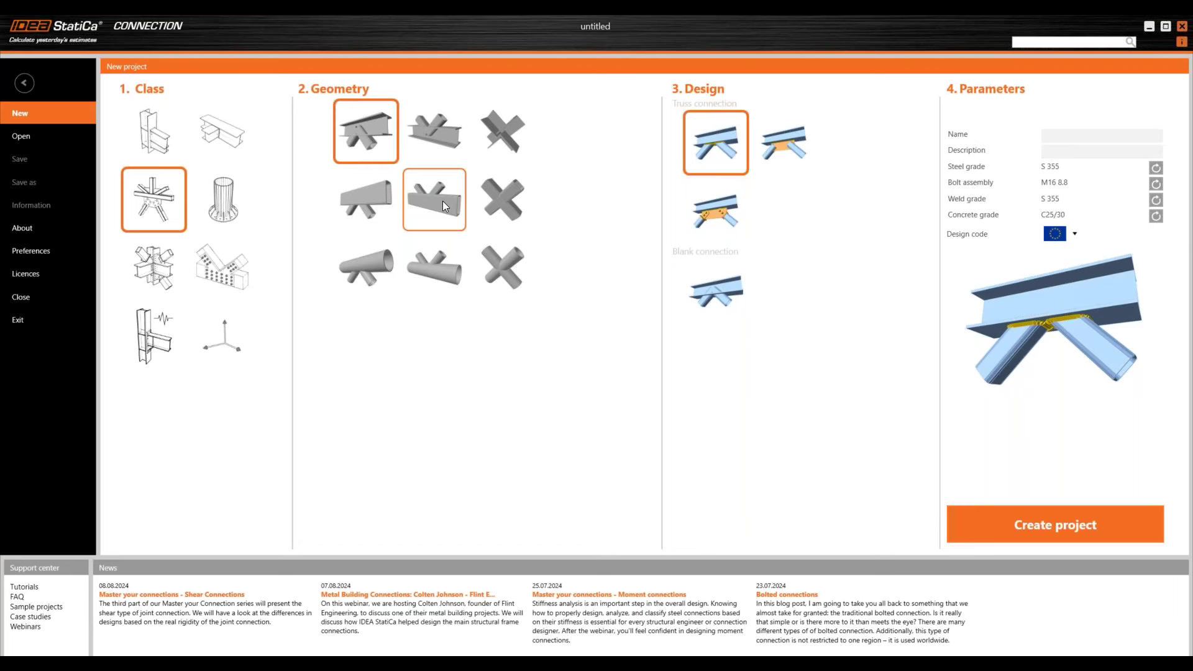
pyautogui.click(153, 131)
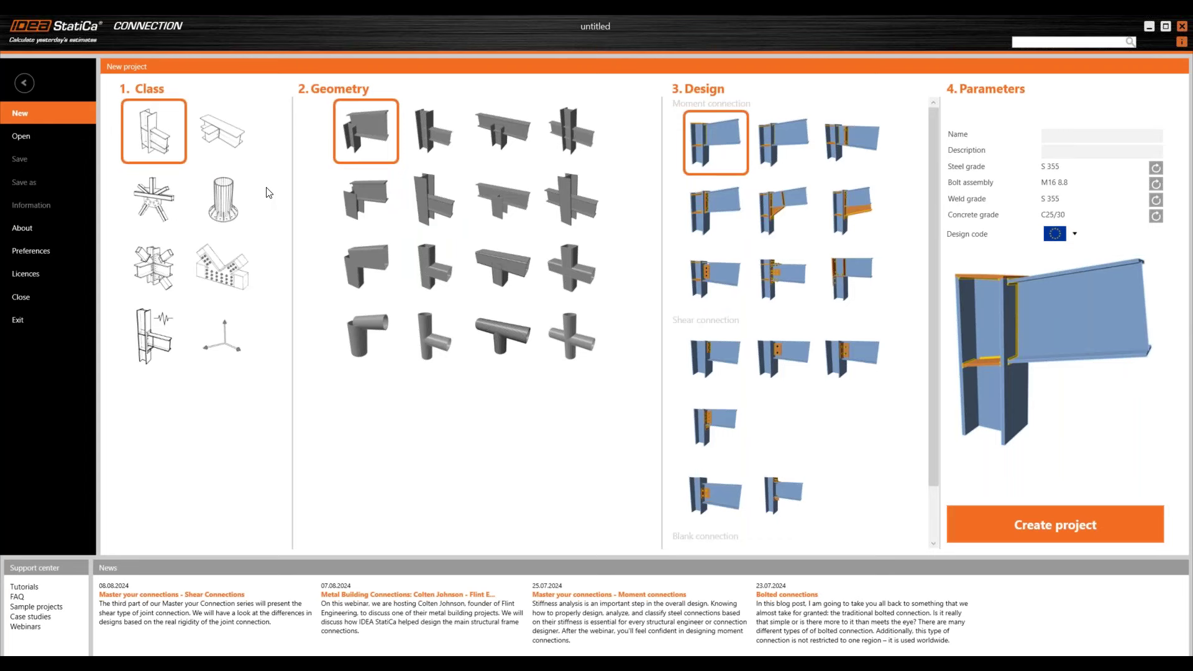
# Step: Pick the single beam-into-column geometry and the Blank connection design, keeping S 355, M16 8.8, C25/30
pyautogui.click(458, 166)
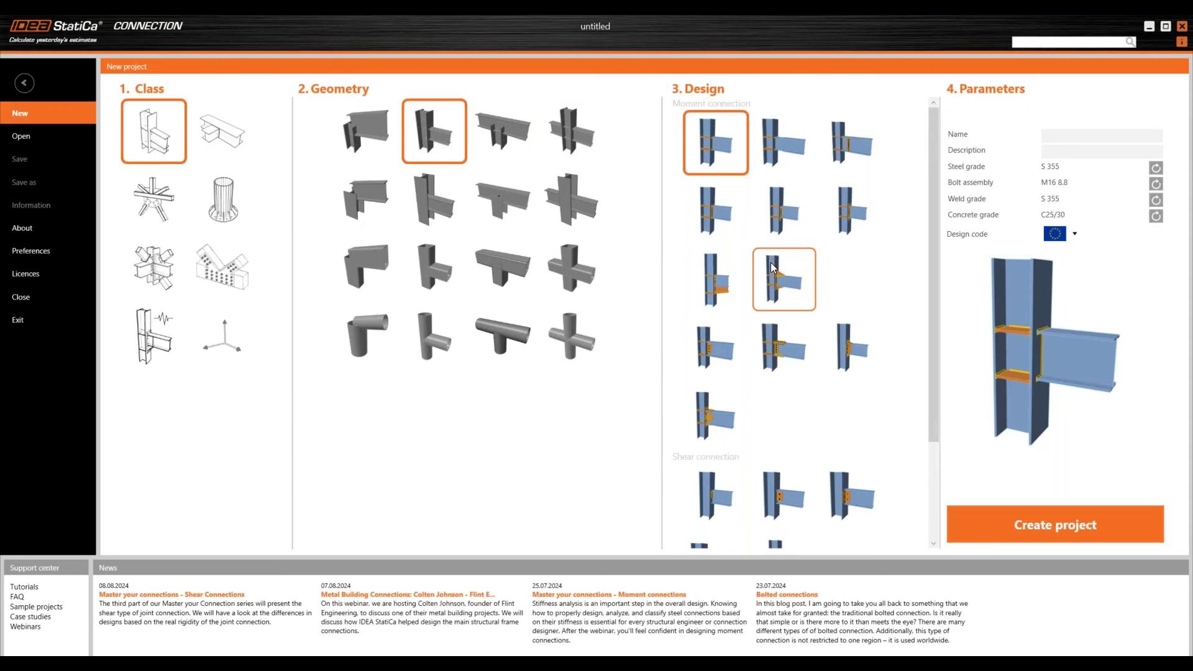
pyautogui.scroll(-2, 770, 279)
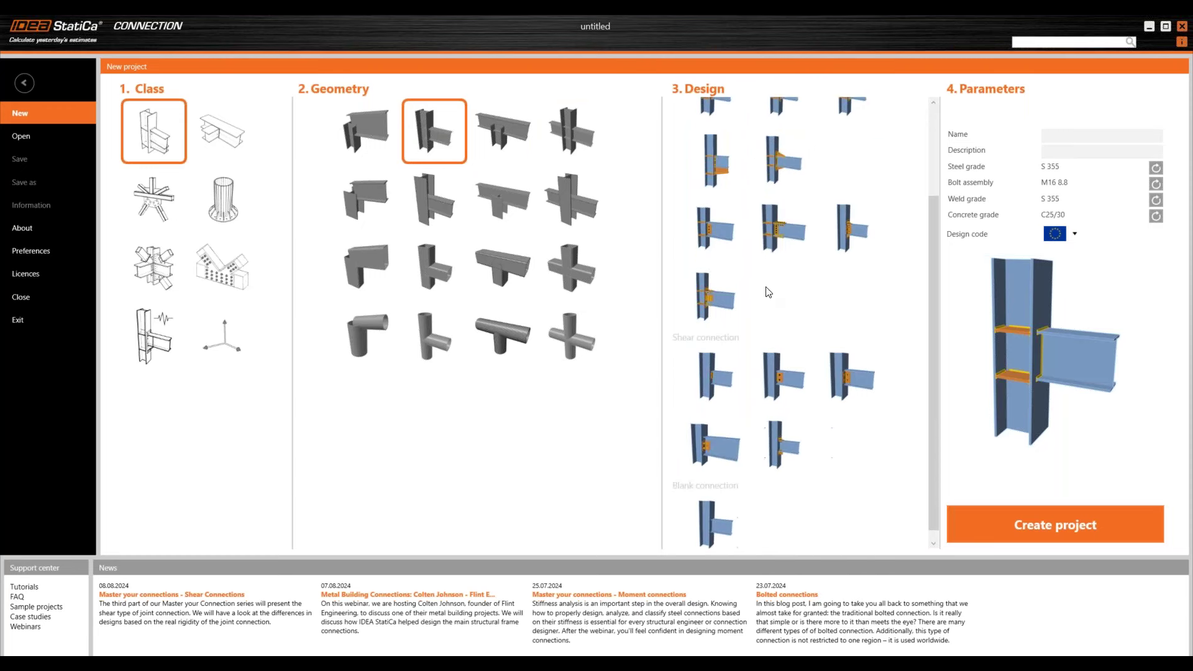
pyautogui.scroll(2, 783, 319)
pyautogui.scroll(1, 784, 319)
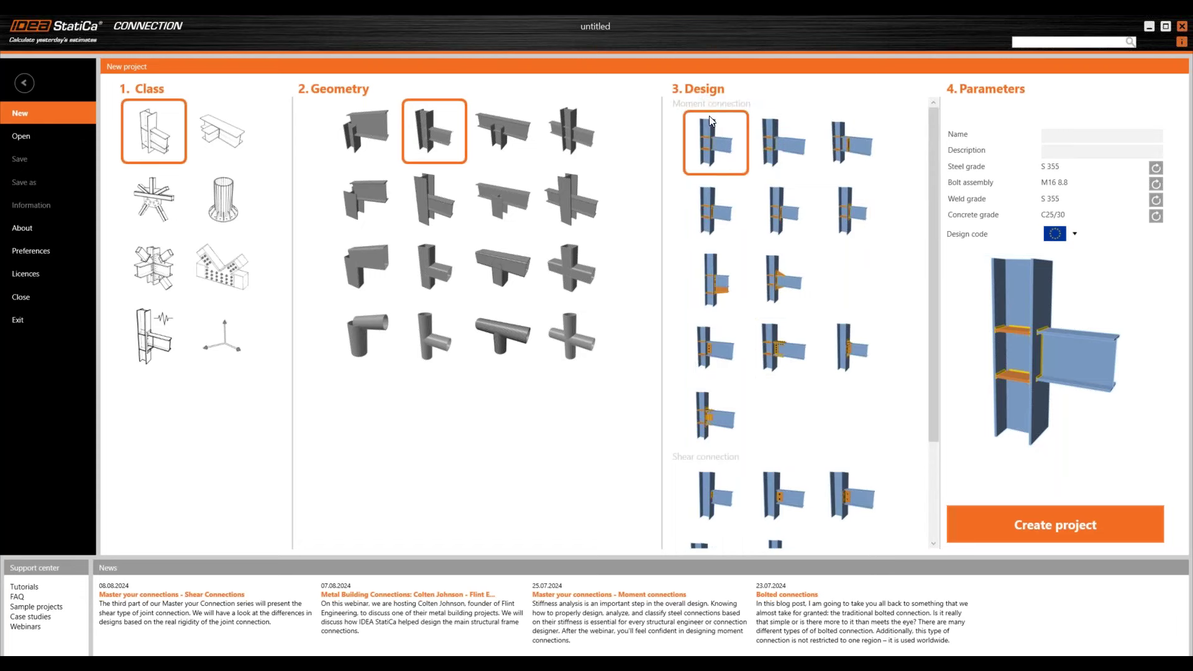
pyautogui.scroll(-2, 836, 328)
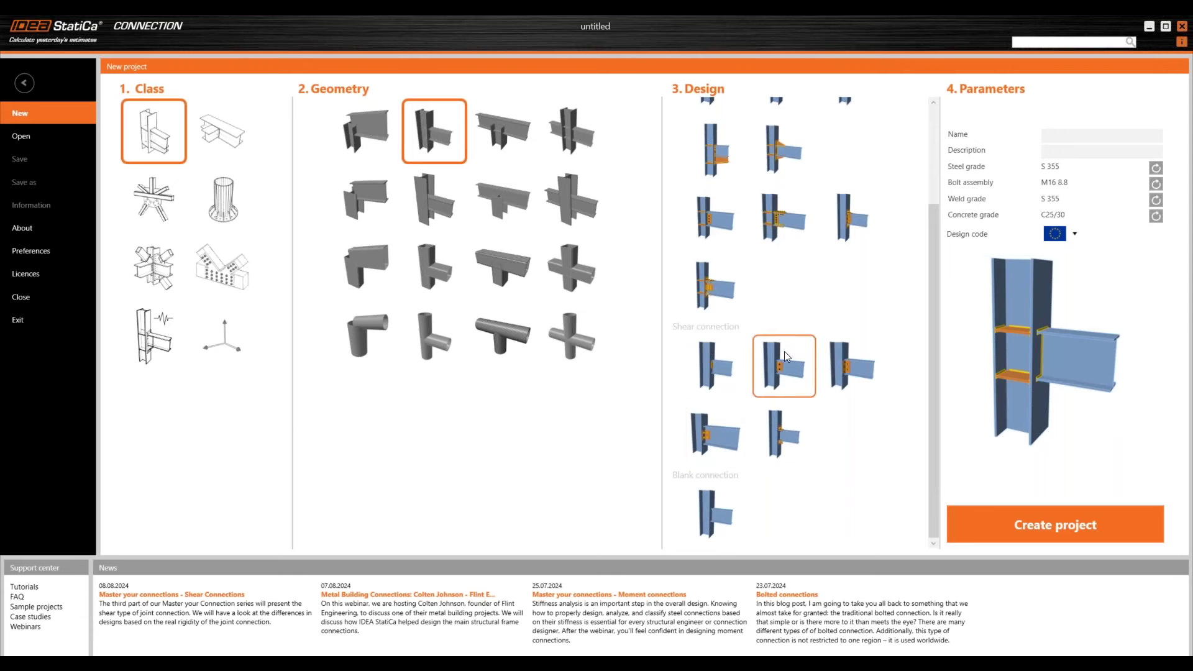
pyautogui.click(723, 442)
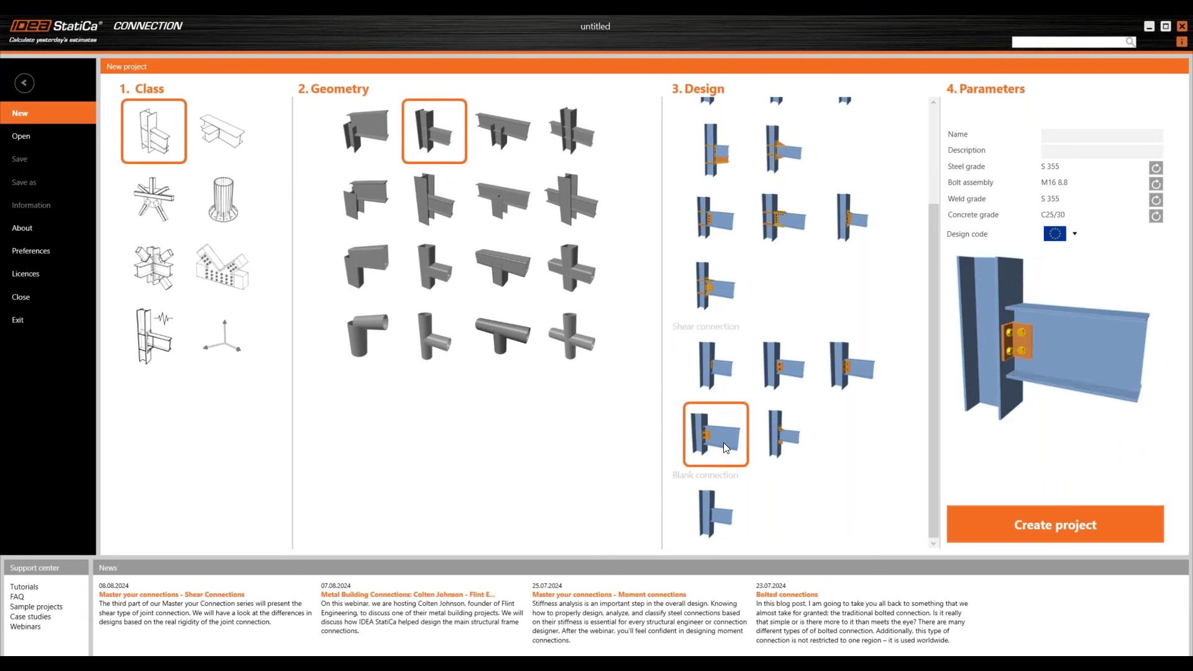
pyautogui.click(793, 381)
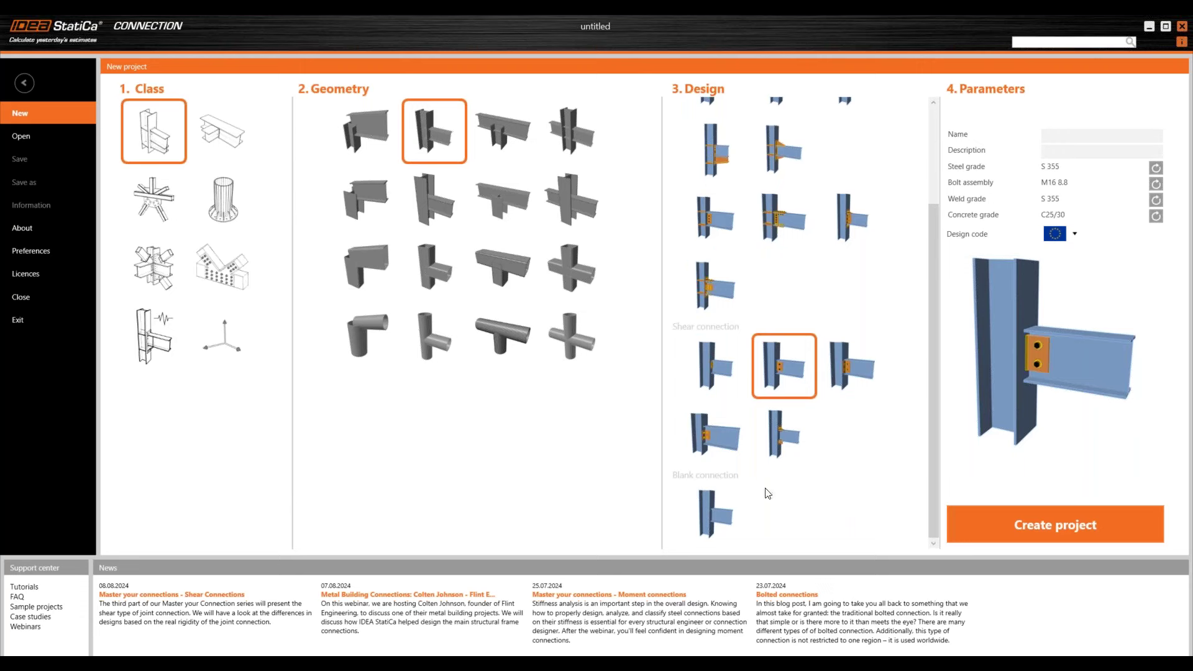
pyautogui.click(724, 509)
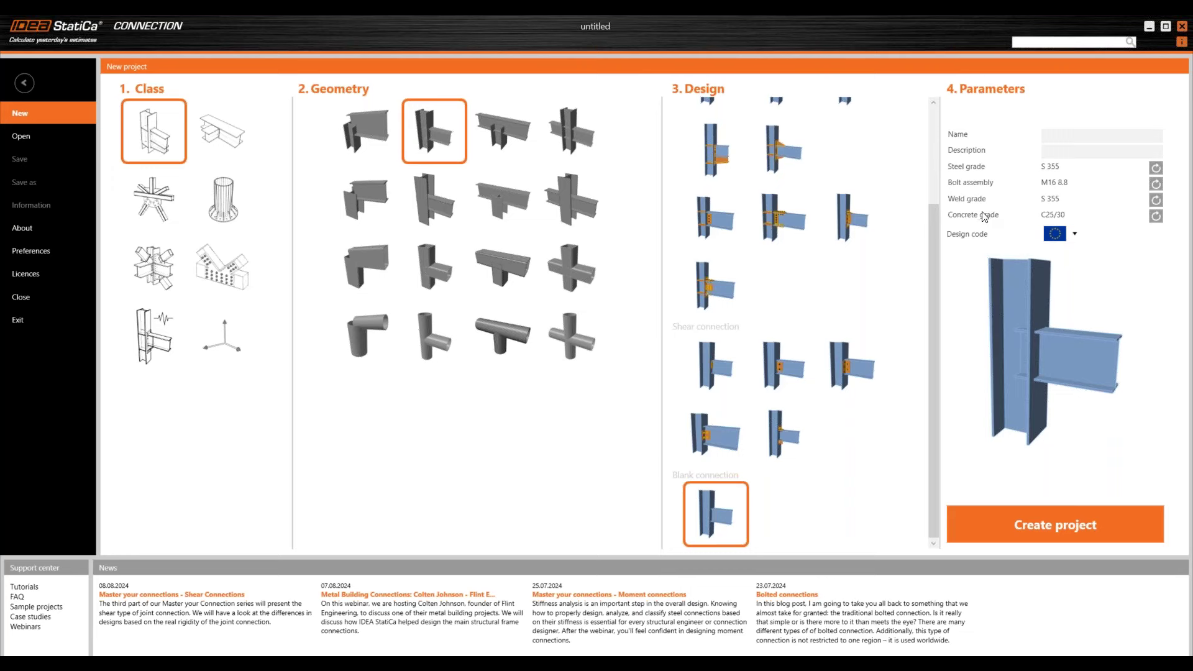
# Step: Create project CON1 with column C and beam B, and turn off Loads in equilibrium
pyautogui.click(1037, 532)
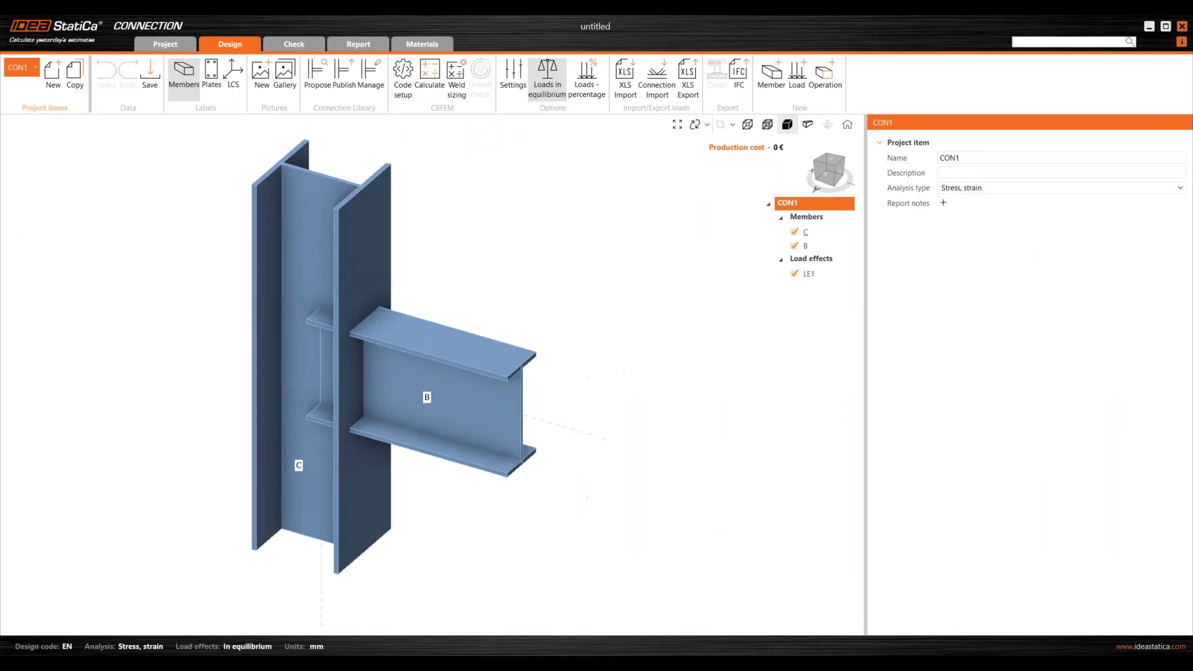
pyautogui.moveTo(563, 345); pyautogui.dragTo(666, 346, button='middle')
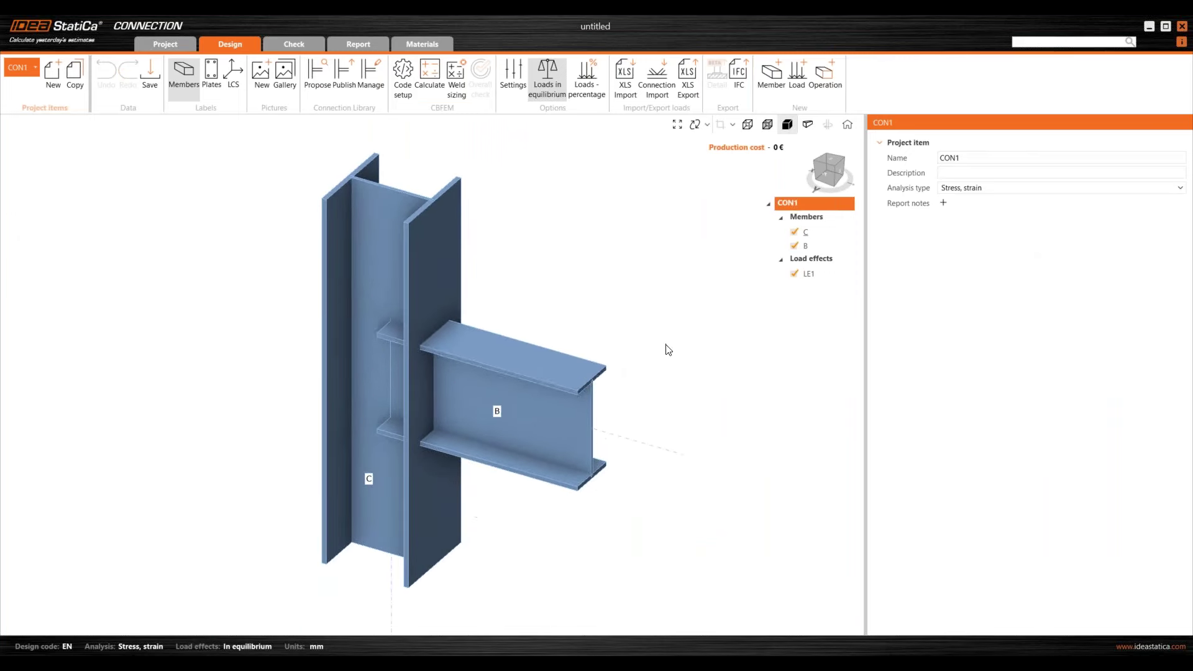
pyautogui.moveTo(522, 322)
pyautogui.mouseDown(button='middle')
pyautogui.moveTo(567, 304)
pyautogui.moveTo(697, 331)
pyautogui.mouseUp(button='middle')
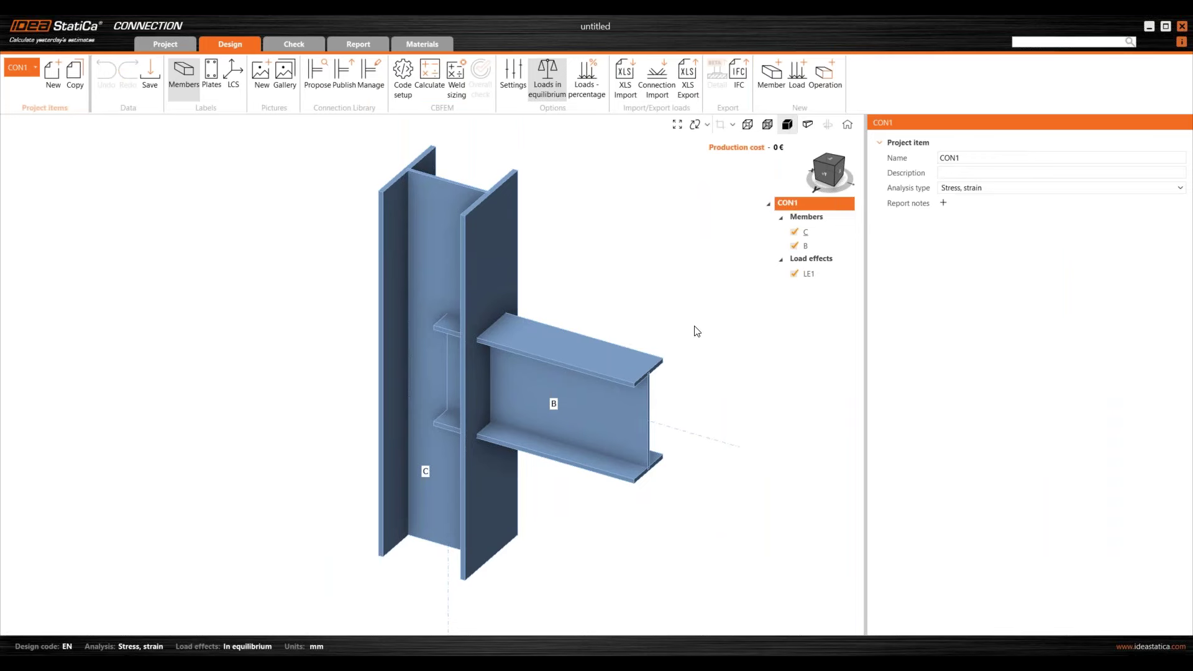
pyautogui.click(546, 77)
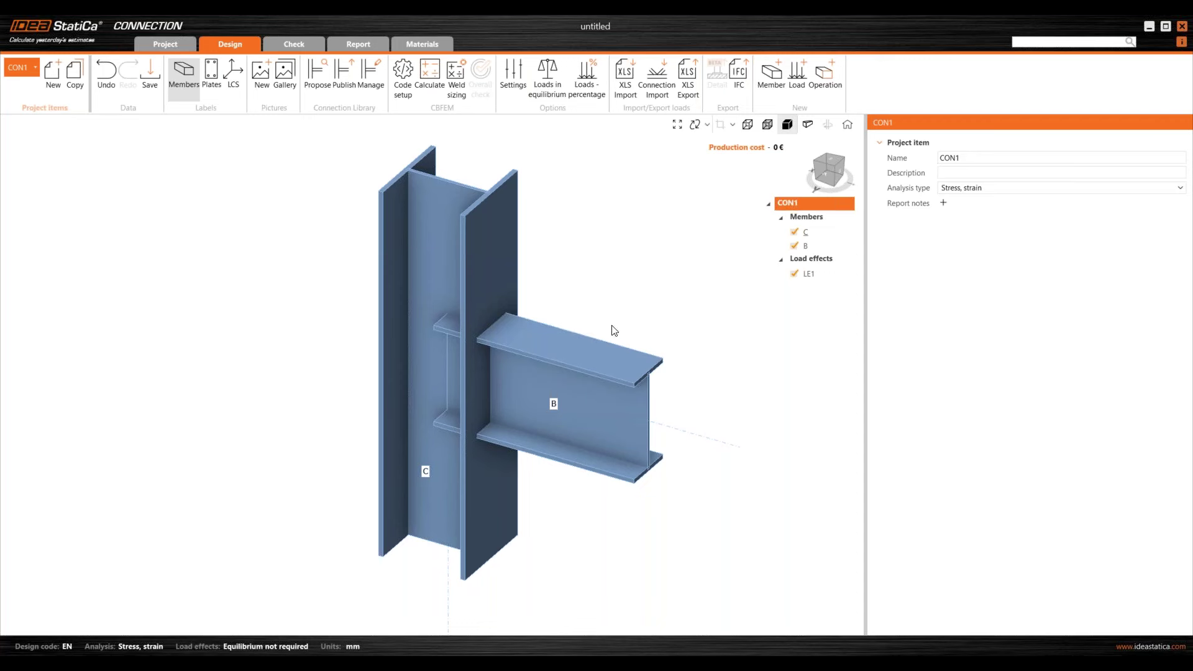
pyautogui.moveTo(587, 329); pyautogui.dragTo(572, 334, button='middle')
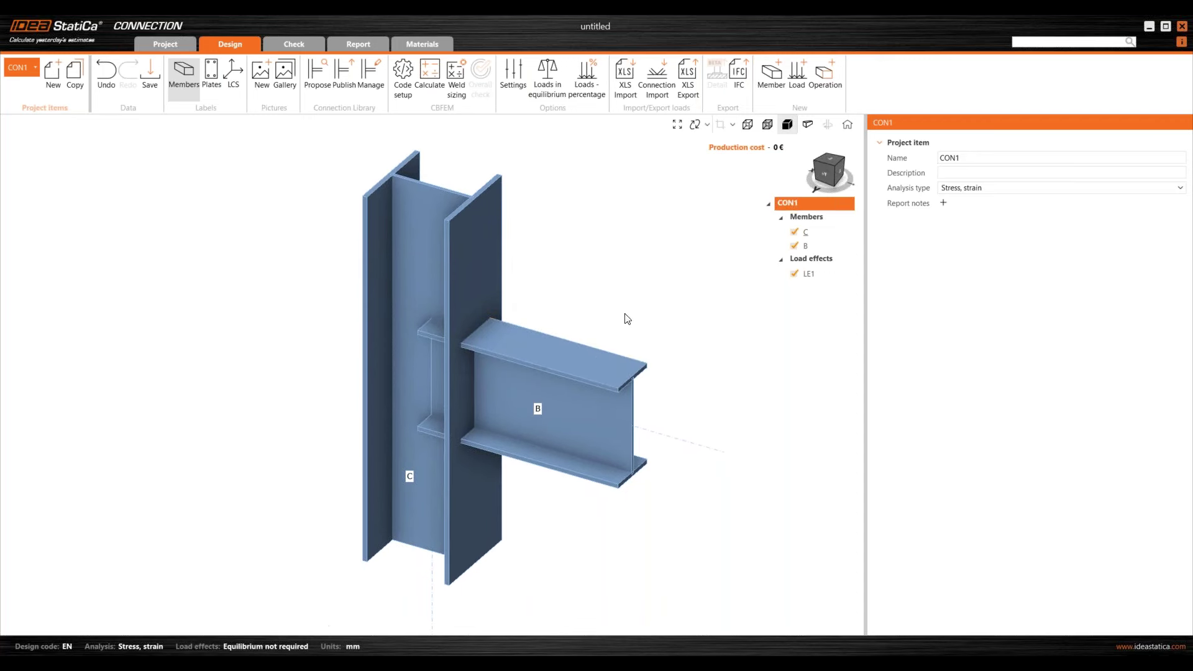
# Step: Connect beam B to column C from beam B's context menu
pyautogui.rightClick(528, 345)
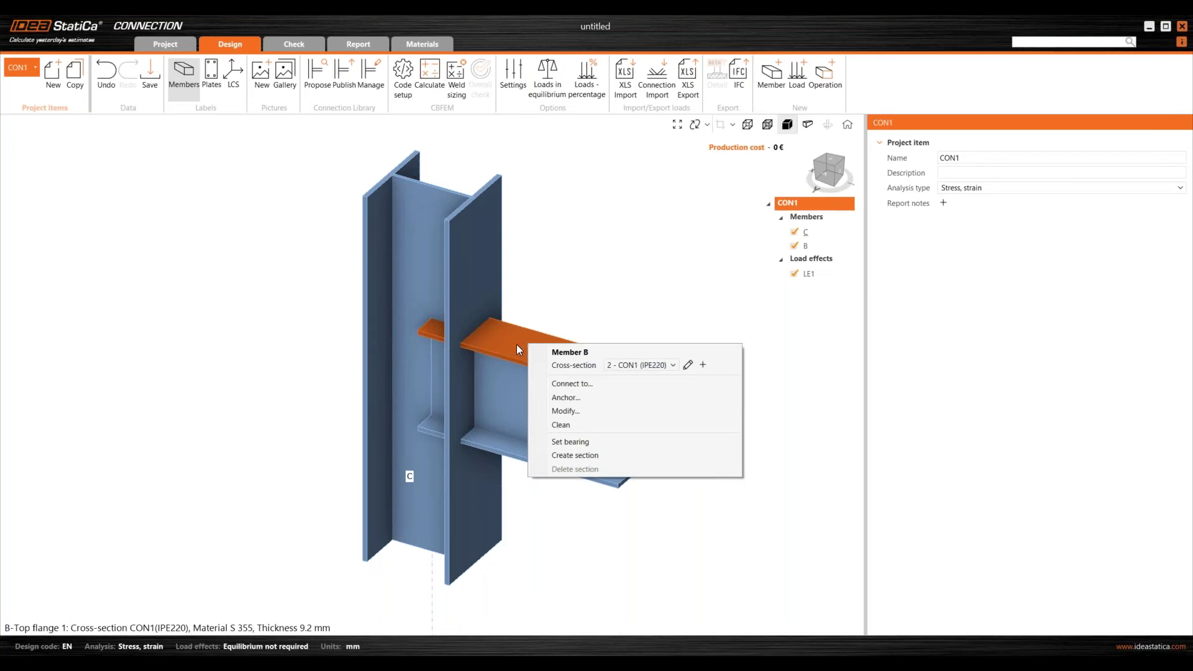
pyautogui.click(576, 385)
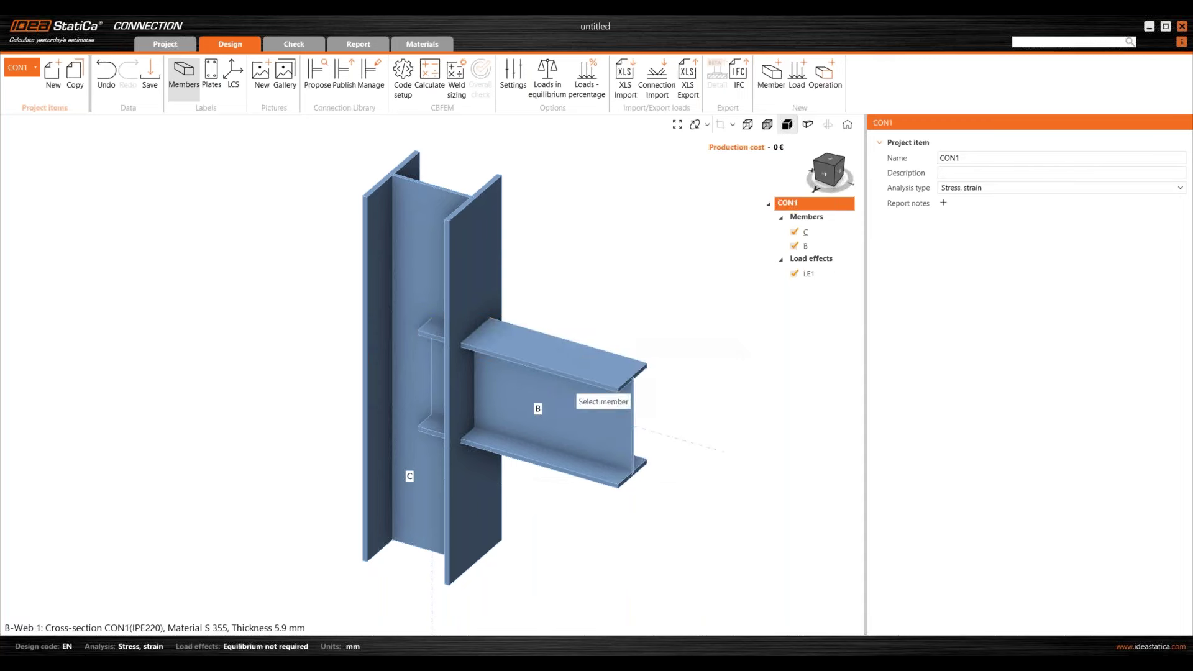
pyautogui.click(482, 275)
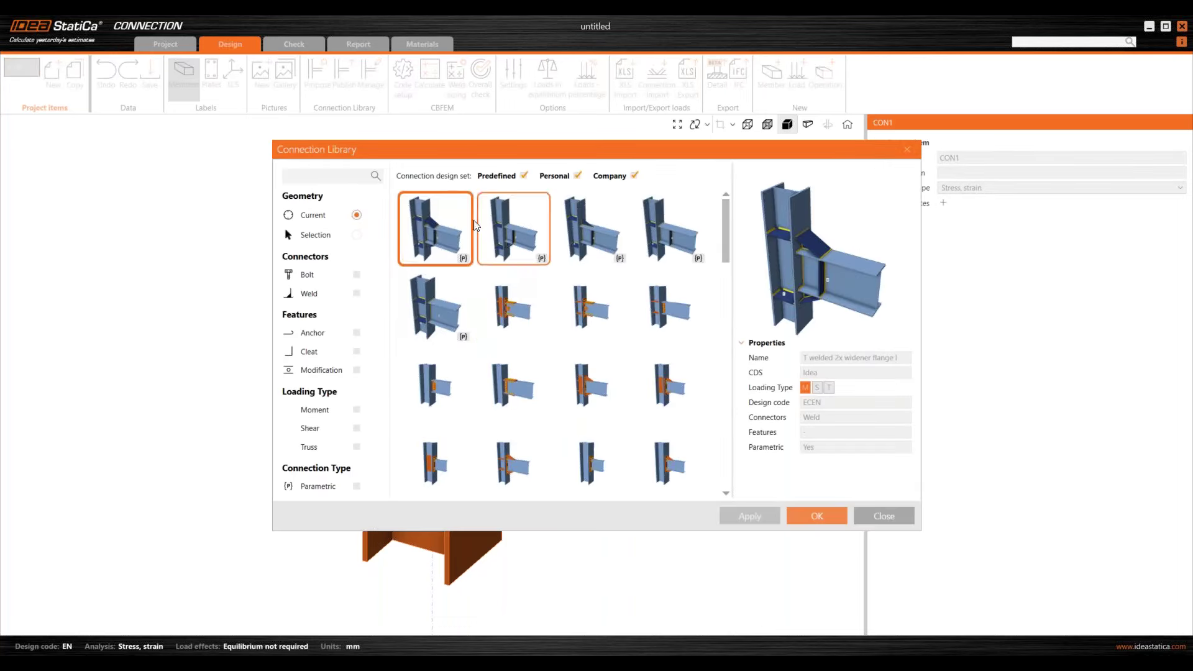
# Step: Filter the Connection Library to Shear connections and apply the Cleats design with L80X8 angles
pyautogui.moveTo(472, 152); pyautogui.dragTo(443, 151)
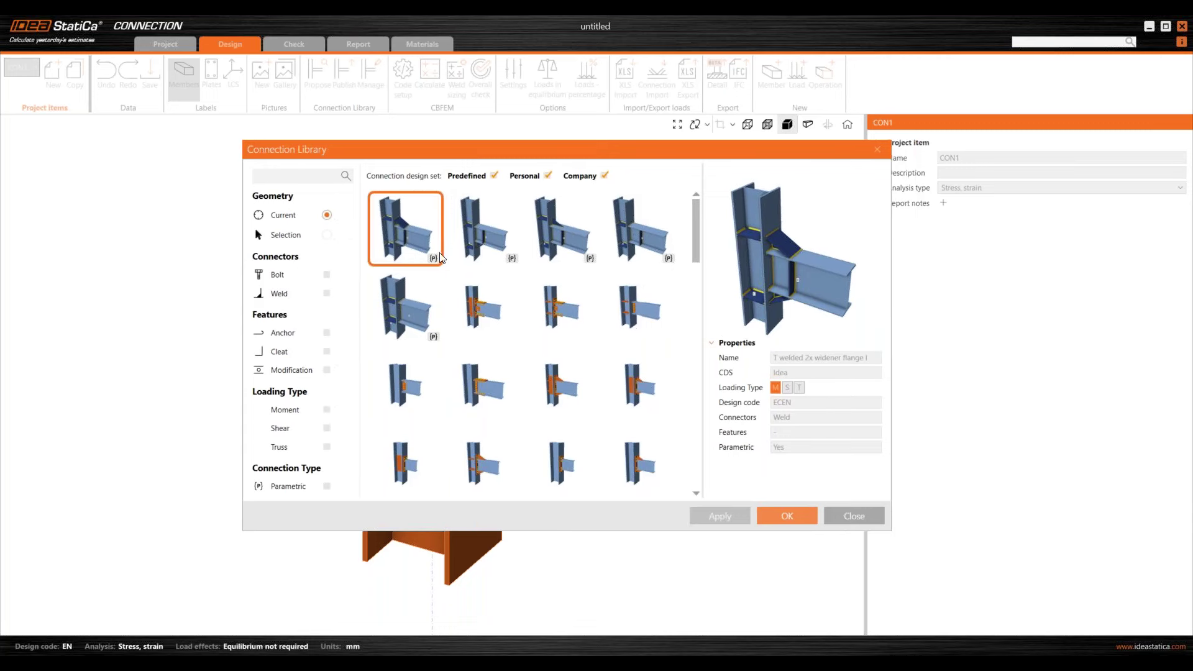
pyautogui.scroll(-1, 458, 333)
pyautogui.scroll(-3, 458, 333)
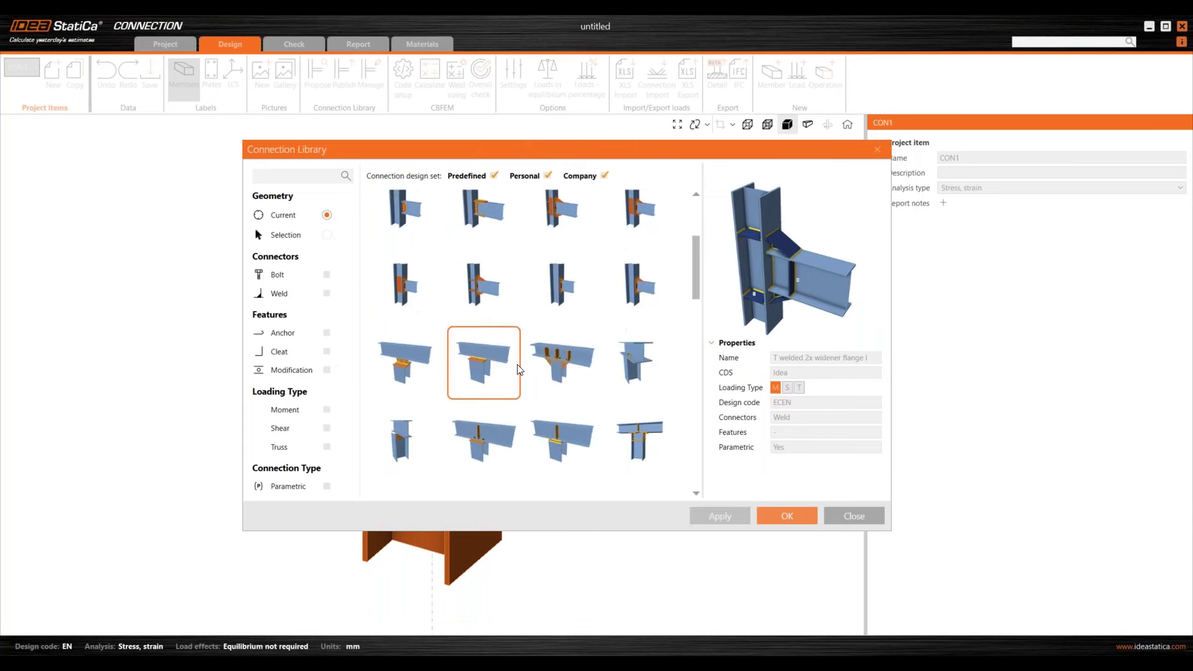
pyautogui.scroll(-6, 520, 369)
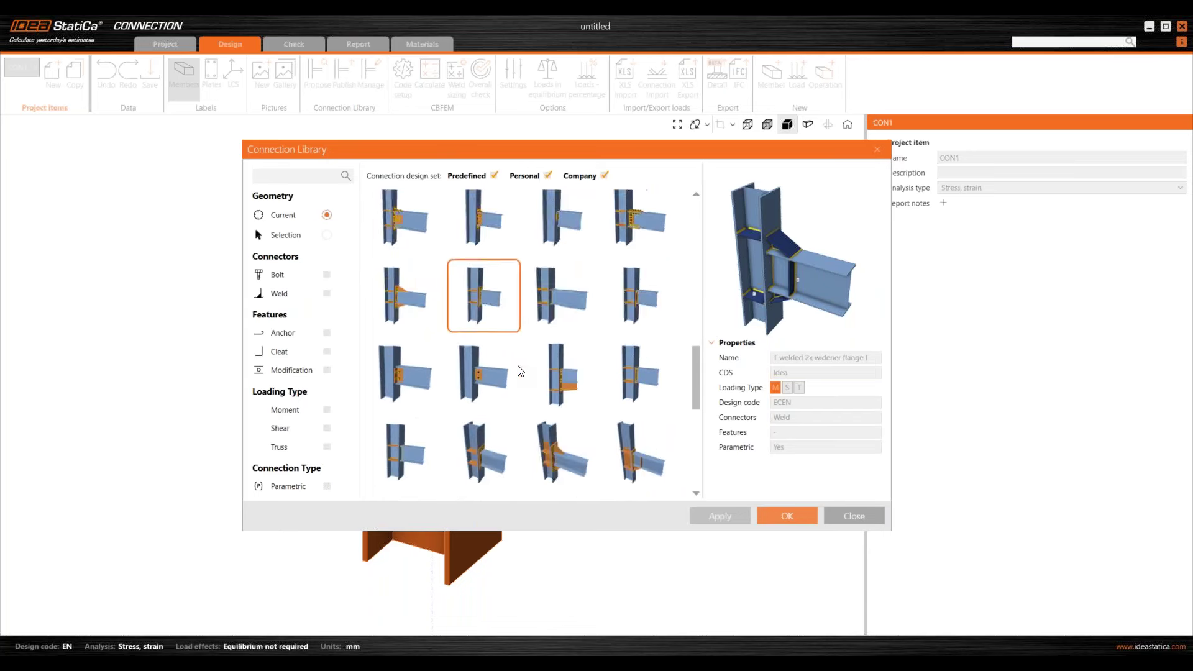
pyautogui.scroll(5, 521, 372)
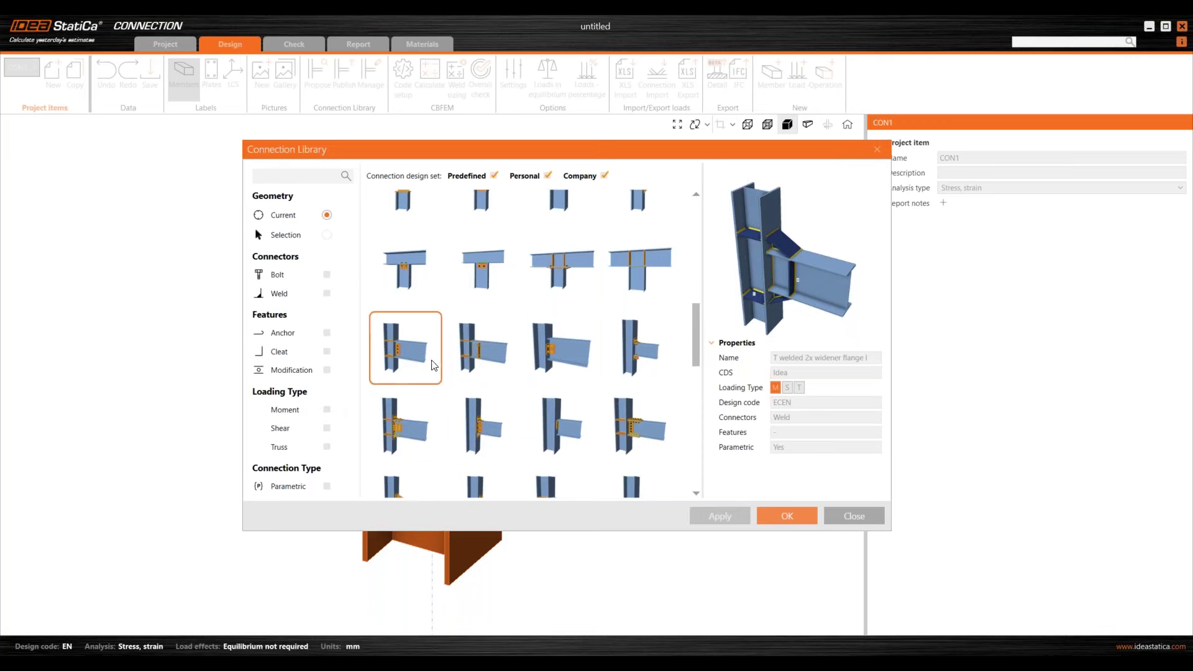
pyautogui.scroll(-1, 571, 365)
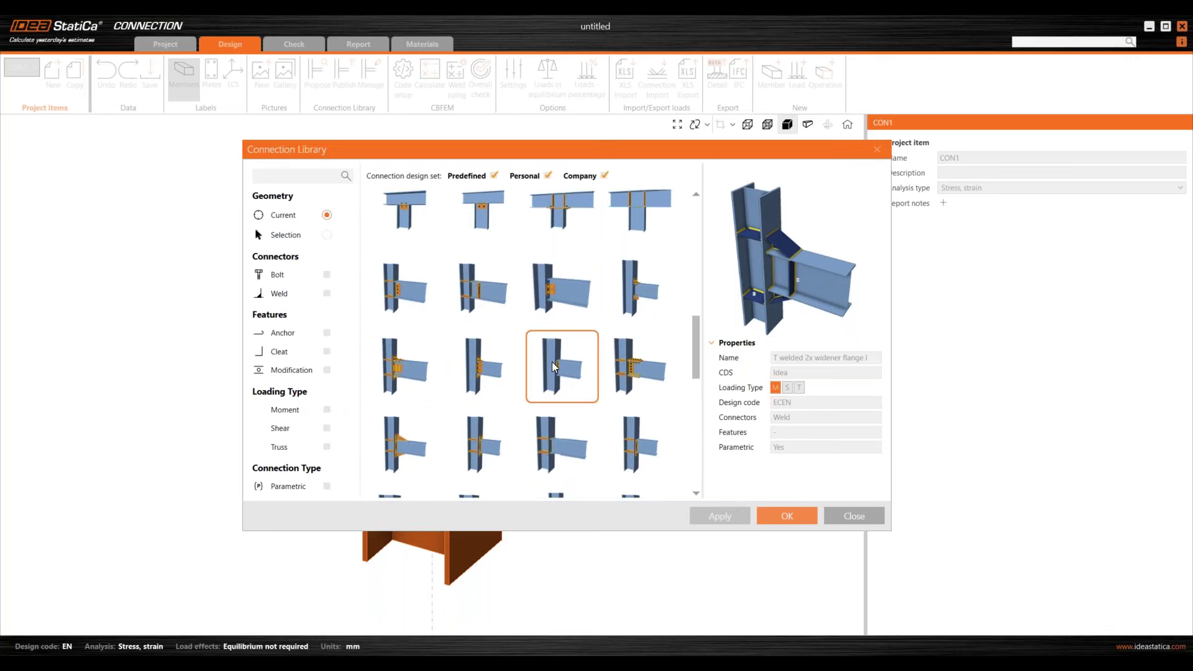
pyautogui.click(327, 428)
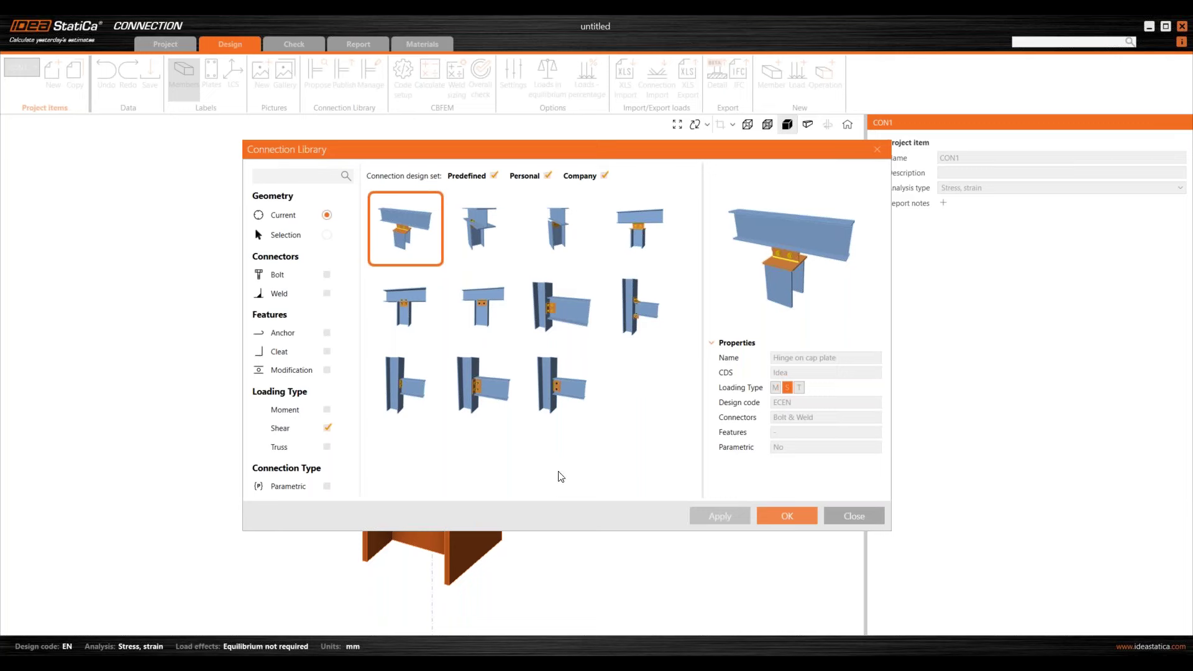
pyautogui.click(493, 410)
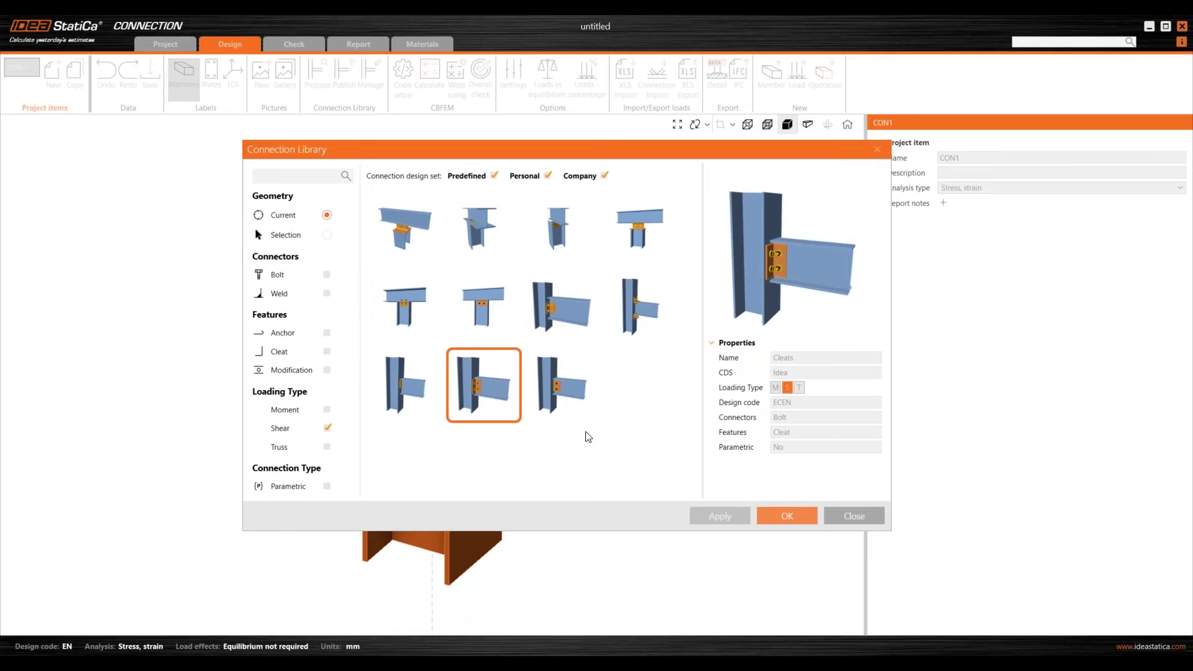
pyautogui.click(770, 516)
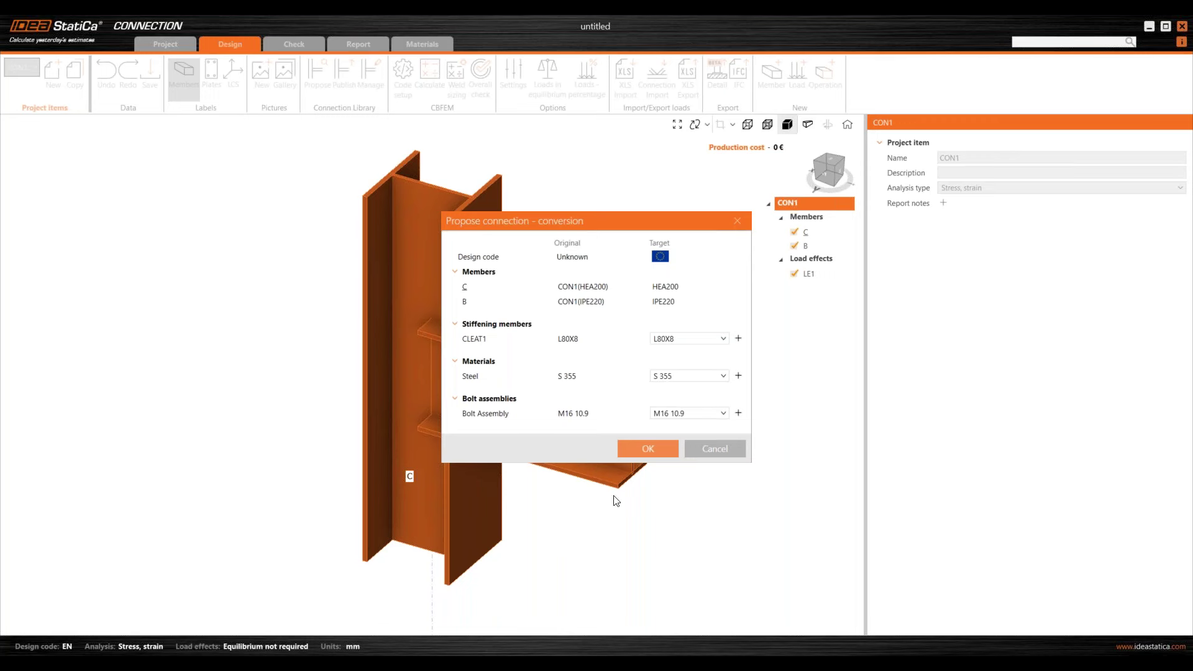
# Step: Confirm the conversion to add CLEAT1 with L80X8 cleats and M16 10.9 bolts, then inspect it in 3D
pyautogui.click(635, 448)
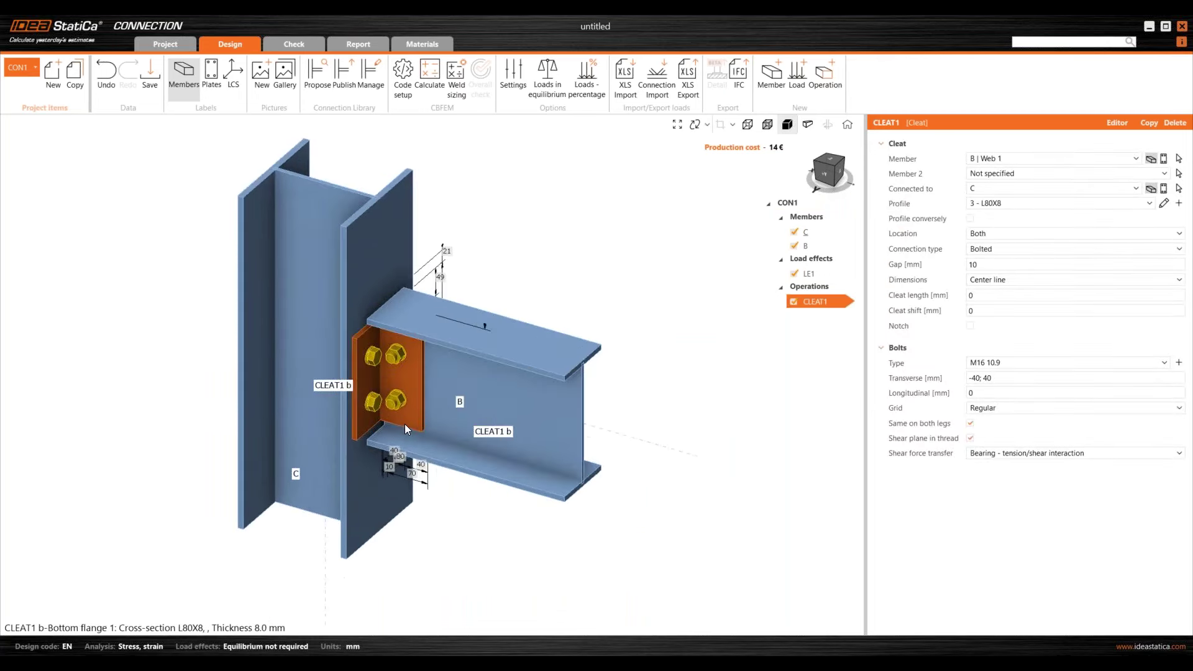
pyautogui.moveTo(404, 424); pyautogui.dragTo(516, 322, button='right')
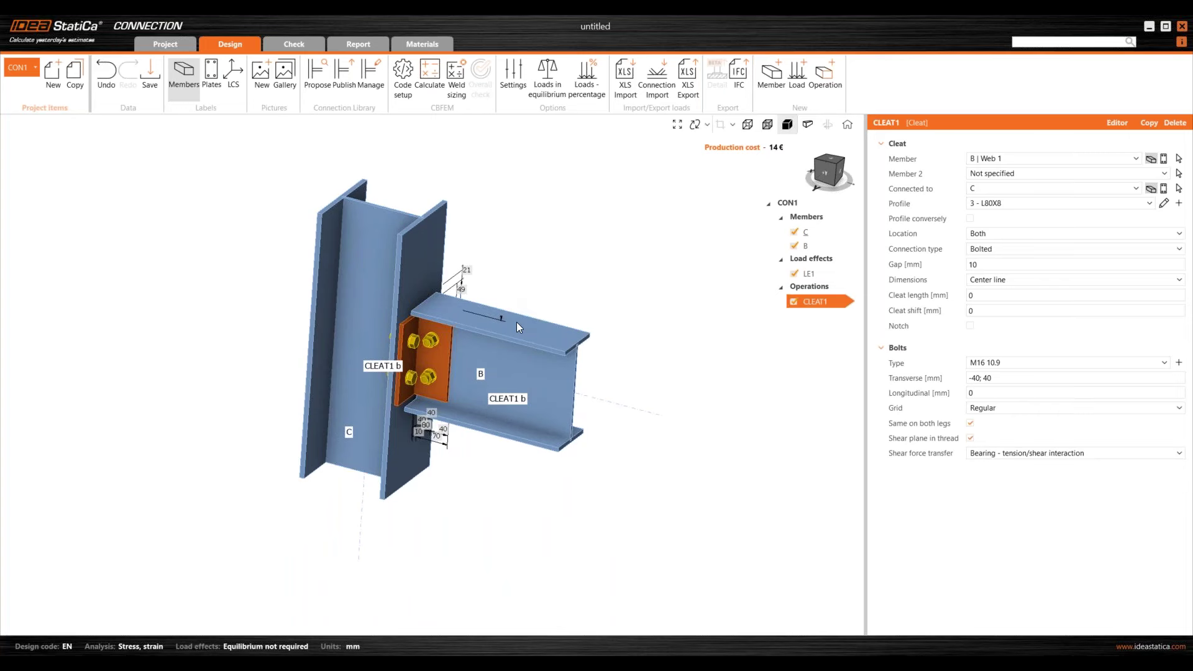
pyautogui.scroll(2, 516, 321)
pyautogui.moveTo(613, 354); pyautogui.dragTo(534, 310, button='right')
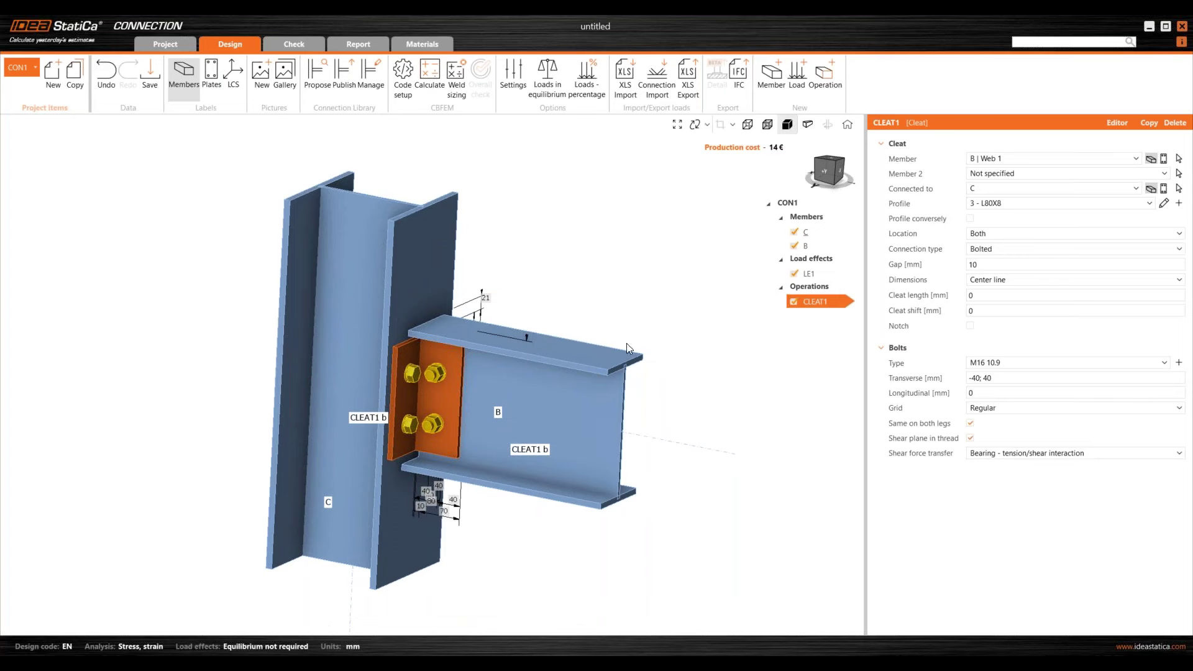
# Step: Delete all operations and choose the Fin plate library design with S 355 and M16 10.9 bolts
pyautogui.rightClick(807, 288)
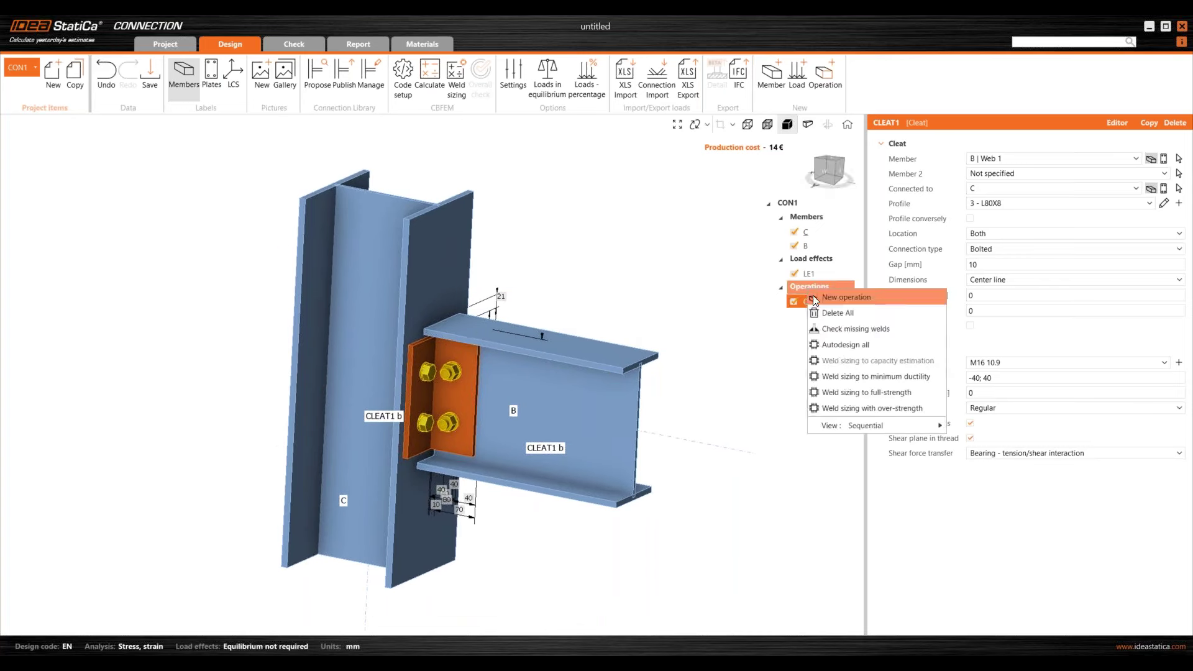
pyautogui.click(839, 313)
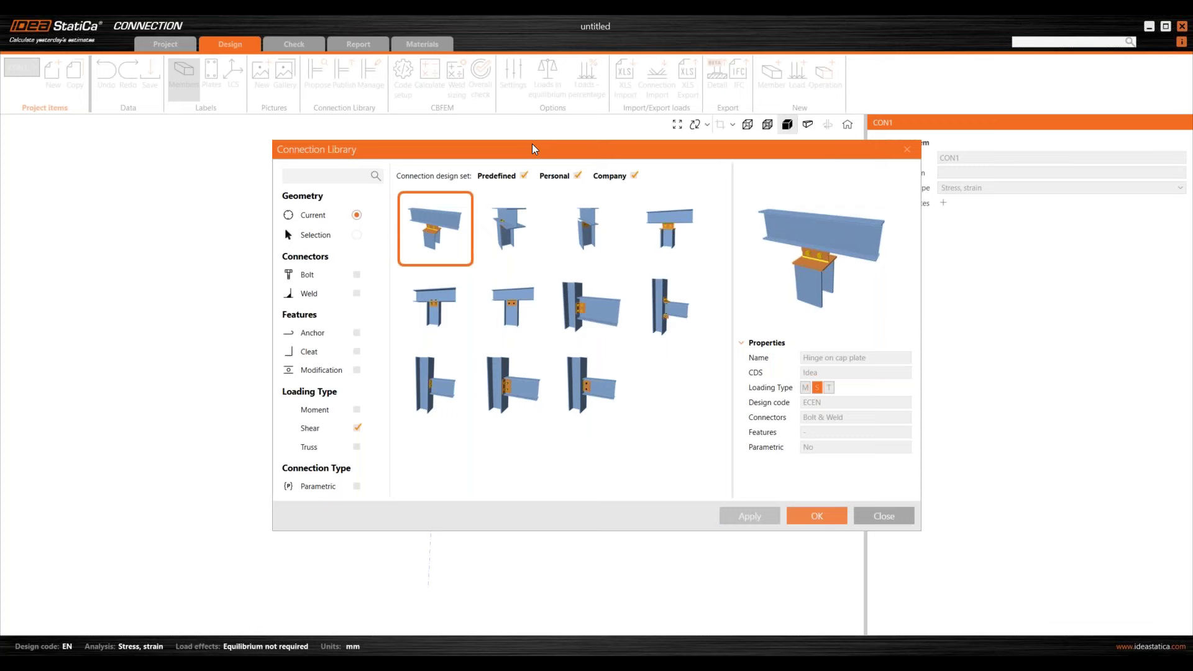
pyautogui.click(621, 420)
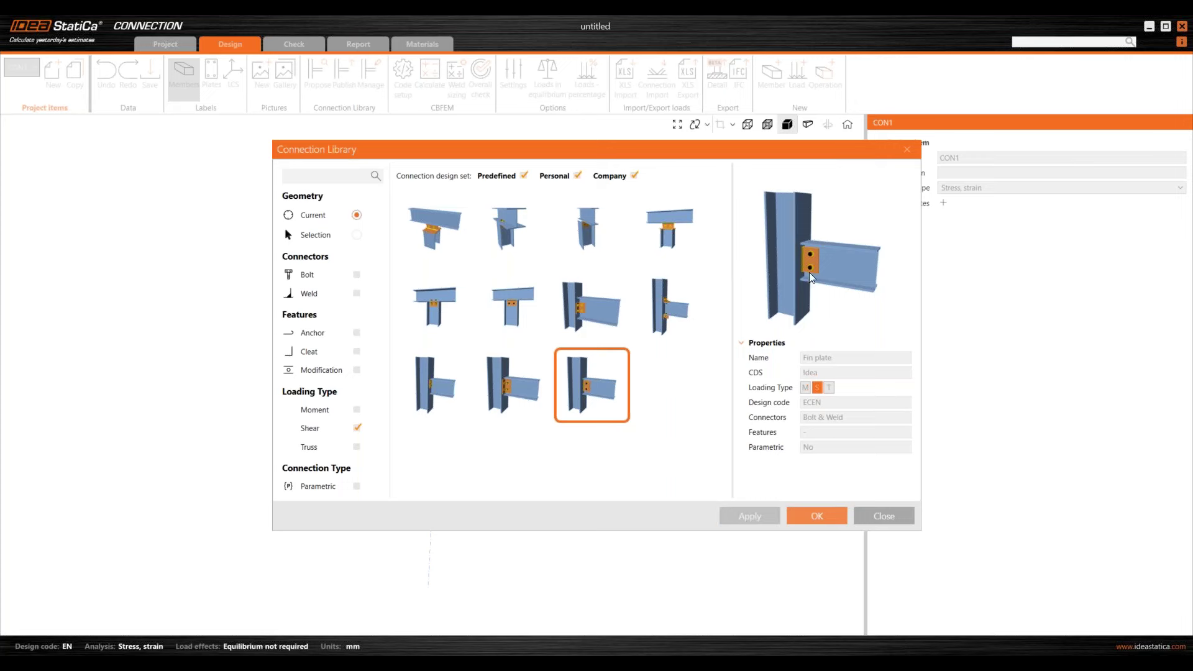
pyautogui.click(813, 517)
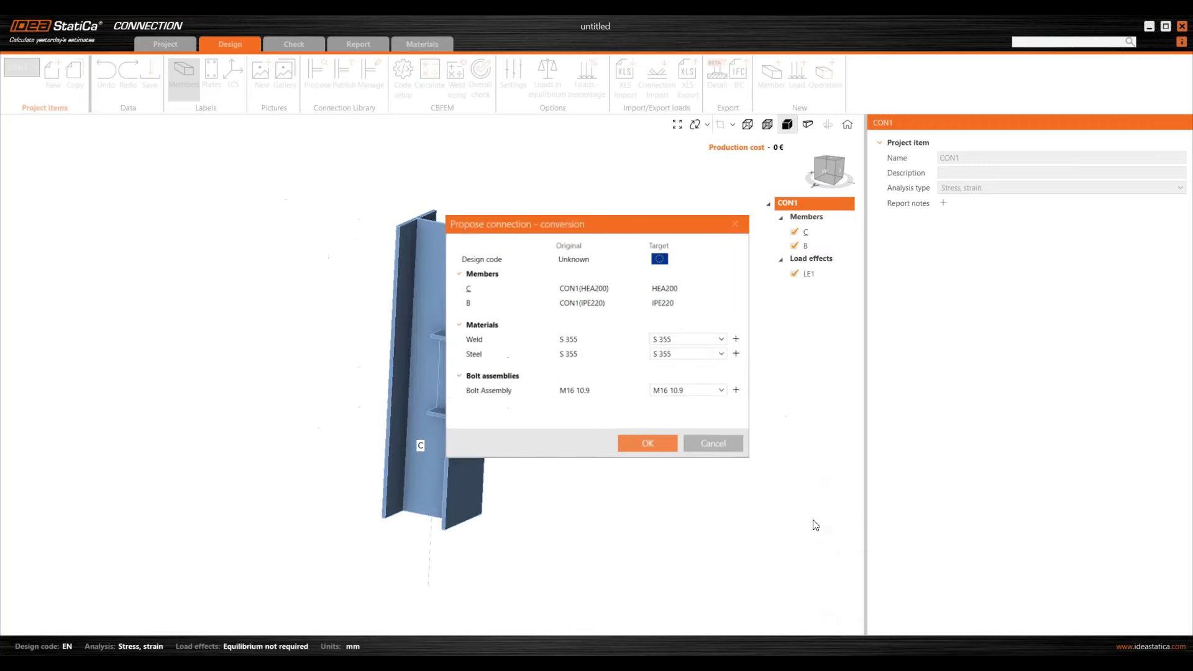
# Step: Add fin plate FP1 with M16 10.9 bolts and turn the model to the front view
pyautogui.click(657, 451)
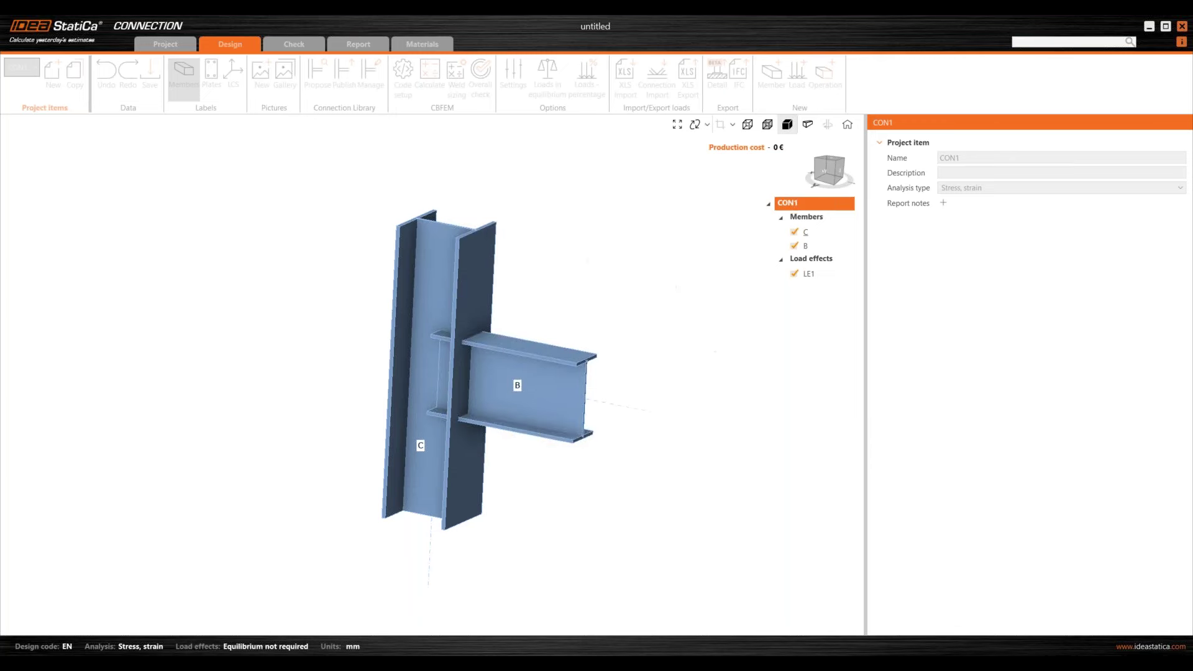
pyautogui.click(826, 180)
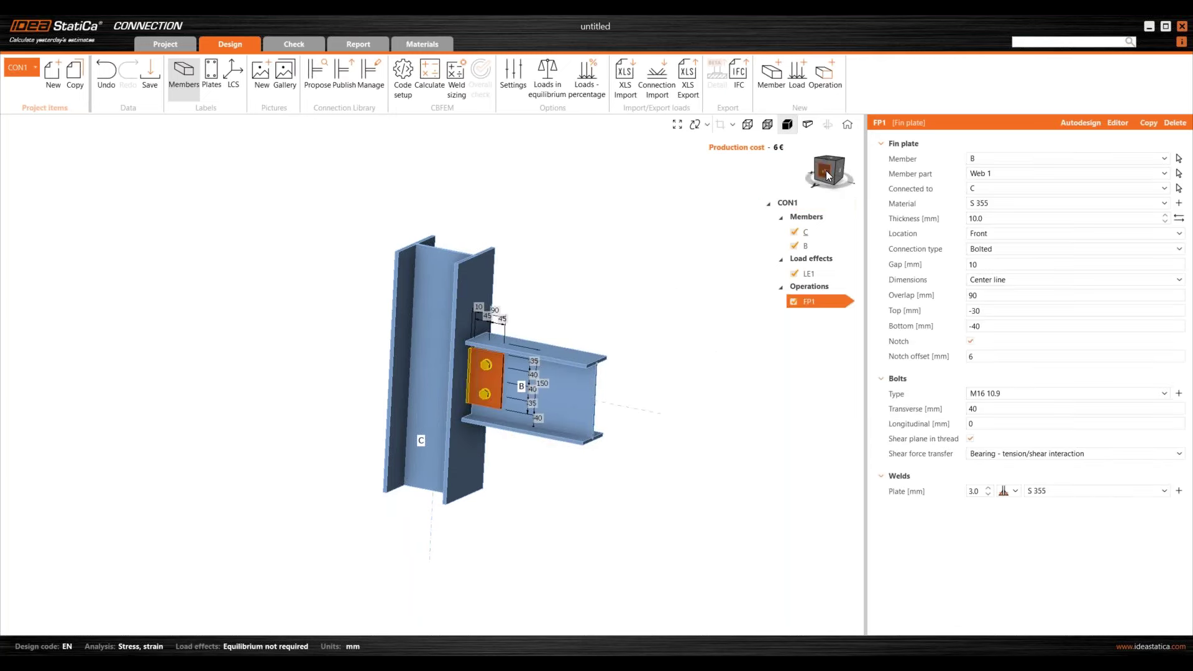
pyautogui.scroll(1, 398, 310)
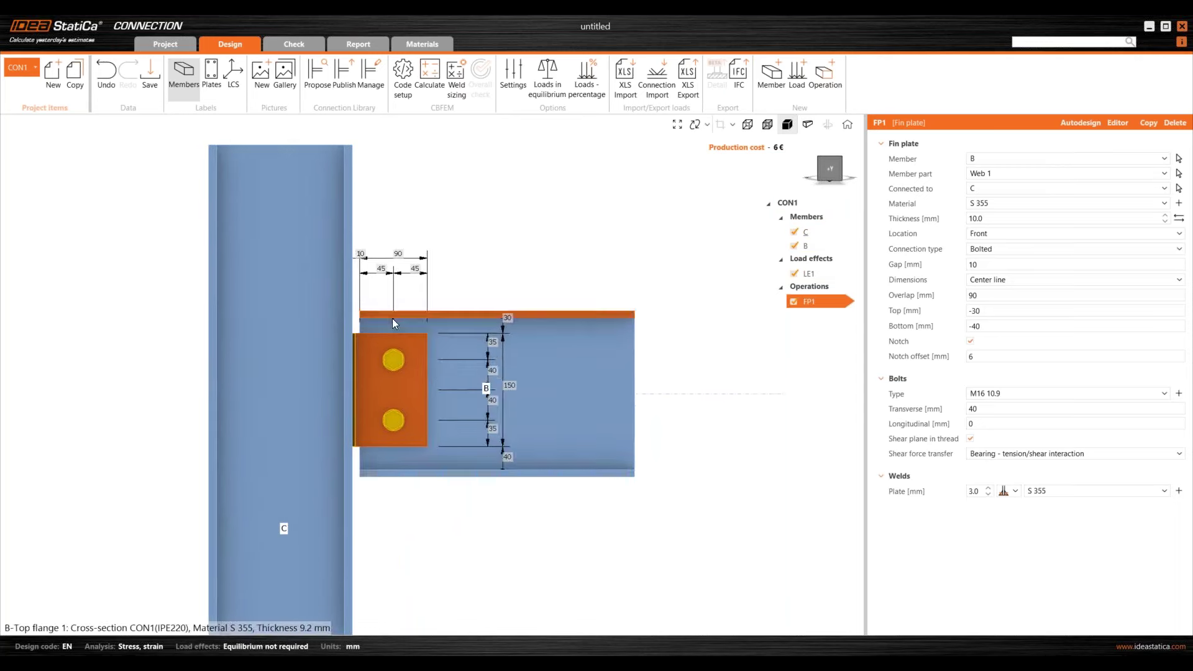
pyautogui.scroll(1, 374, 326)
pyautogui.scroll(-2, 586, 296)
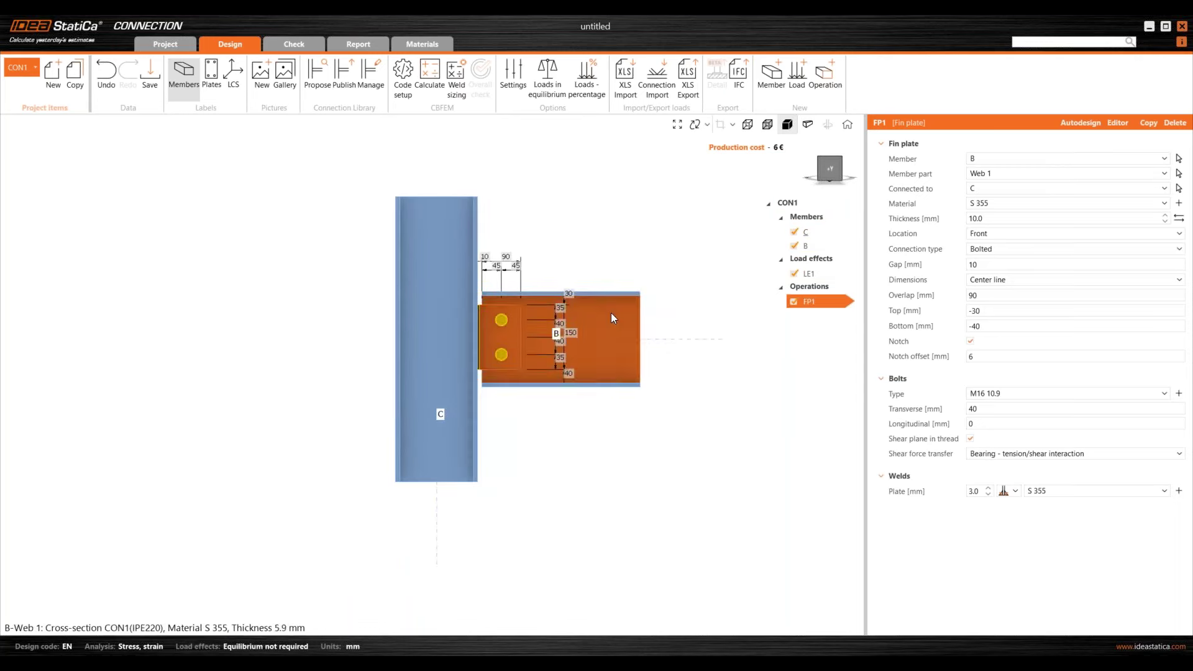
# Step: Frame the fin plate square from the front to check its bolt layout
pyautogui.moveTo(680, 283); pyautogui.dragTo(654, 314, button='right')
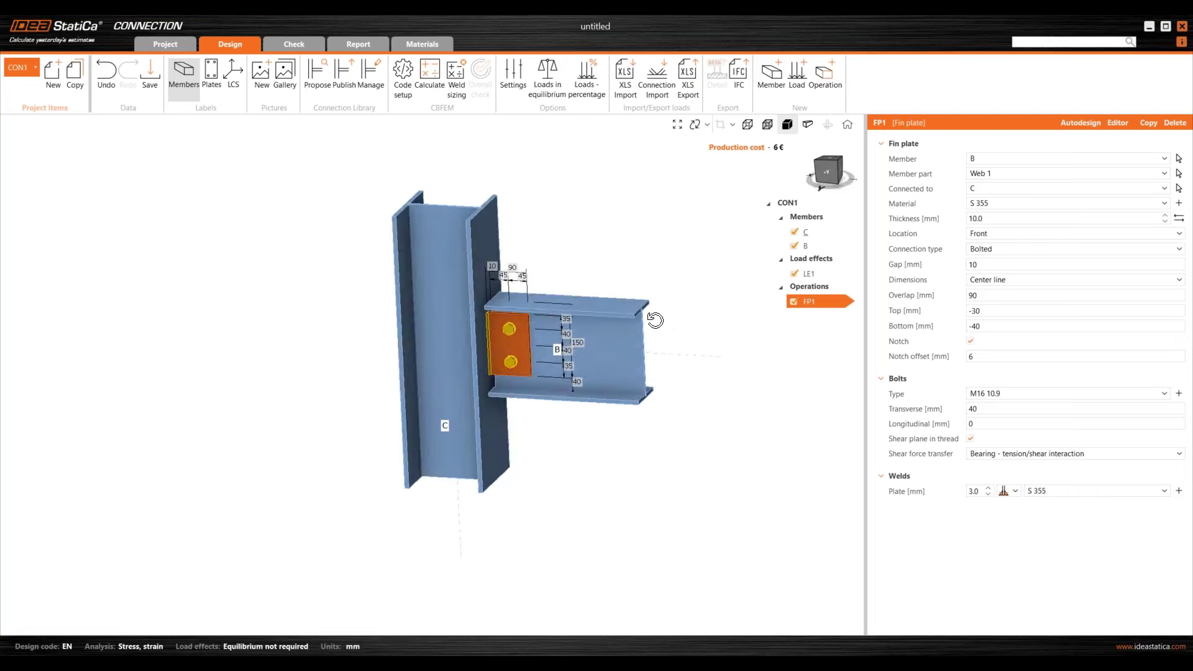
pyautogui.scroll(1, 590, 285)
pyautogui.moveTo(590, 285); pyautogui.dragTo(532, 291, button='middle')
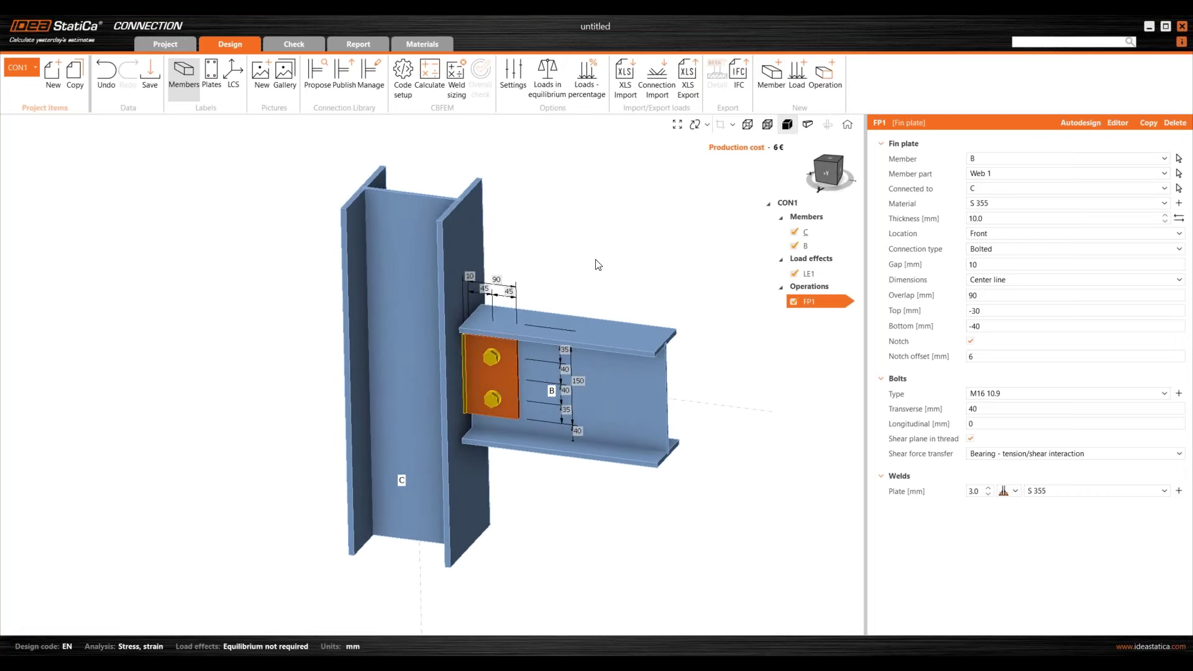
pyautogui.click(826, 177)
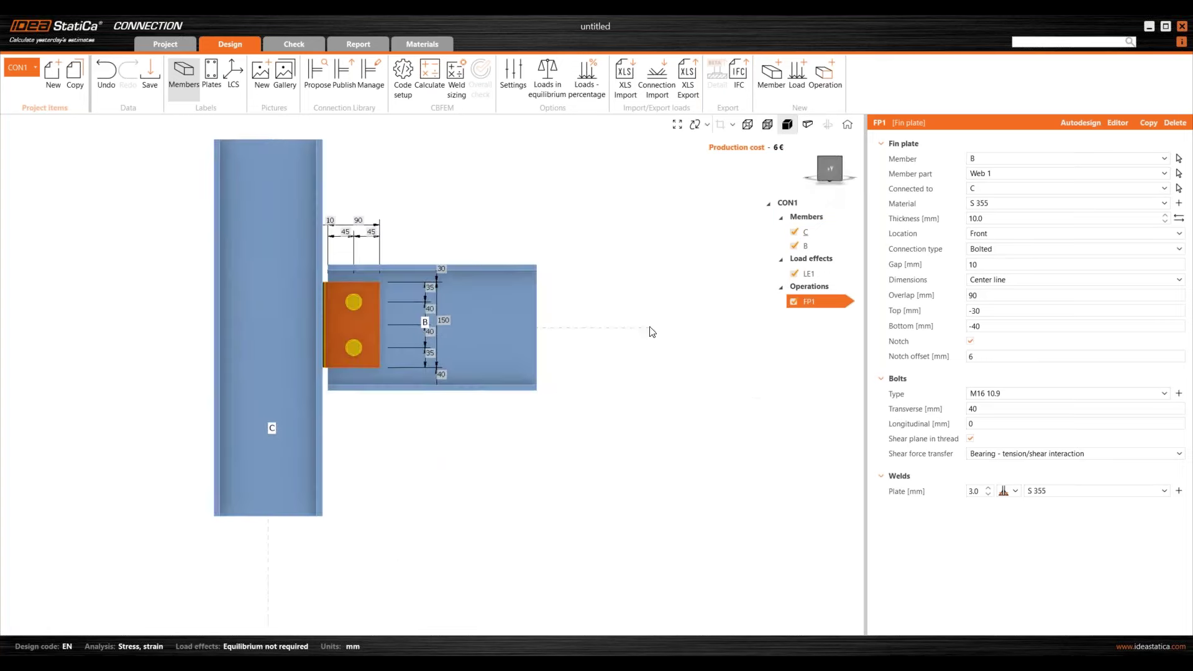
pyautogui.moveTo(568, 399); pyautogui.dragTo(607, 435, button='middle')
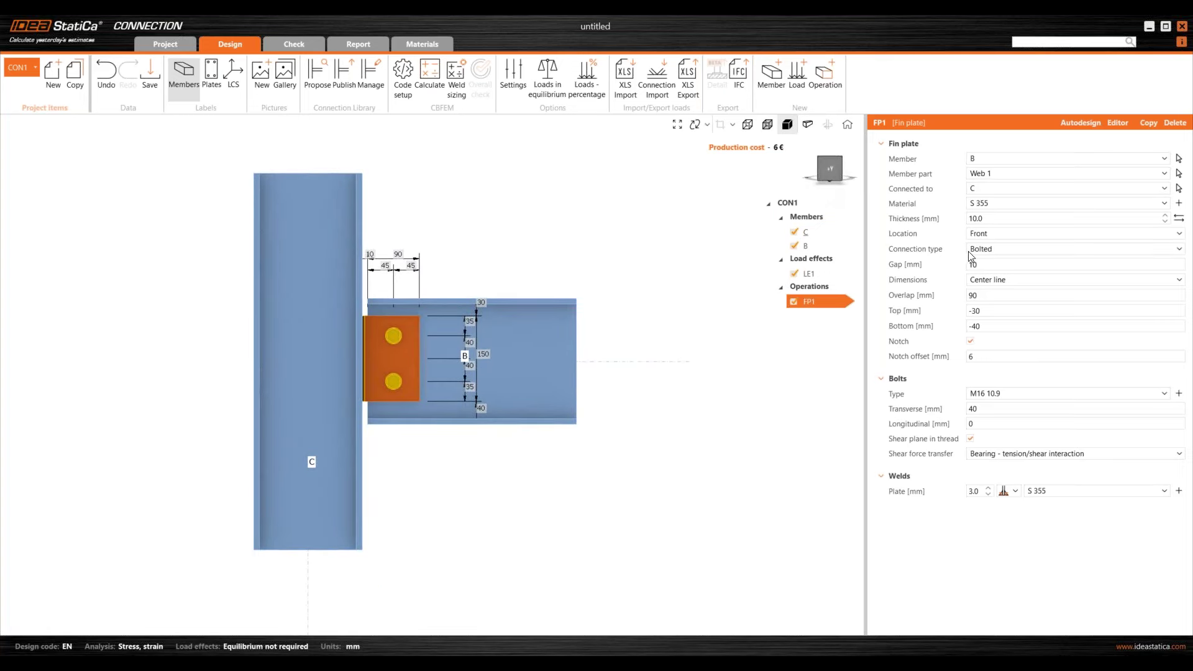
pyautogui.moveTo(477, 375); pyautogui.dragTo(606, 389, button='middle')
pyautogui.scroll(1, 571, 319)
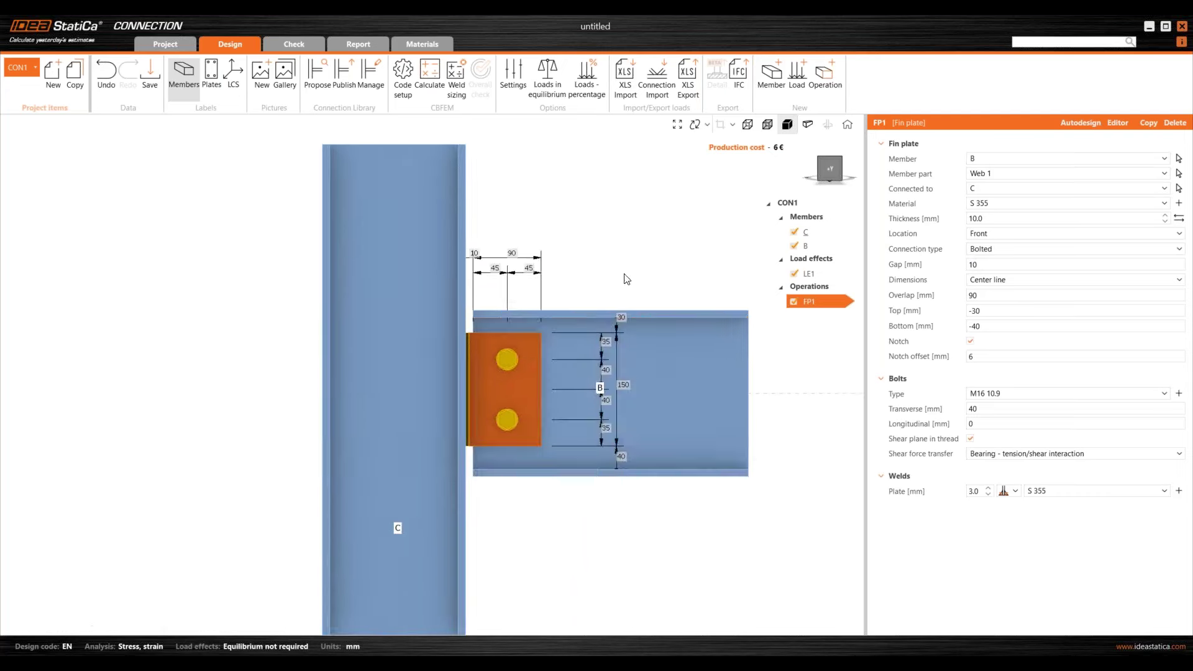
pyautogui.scroll(-1, 652, 299)
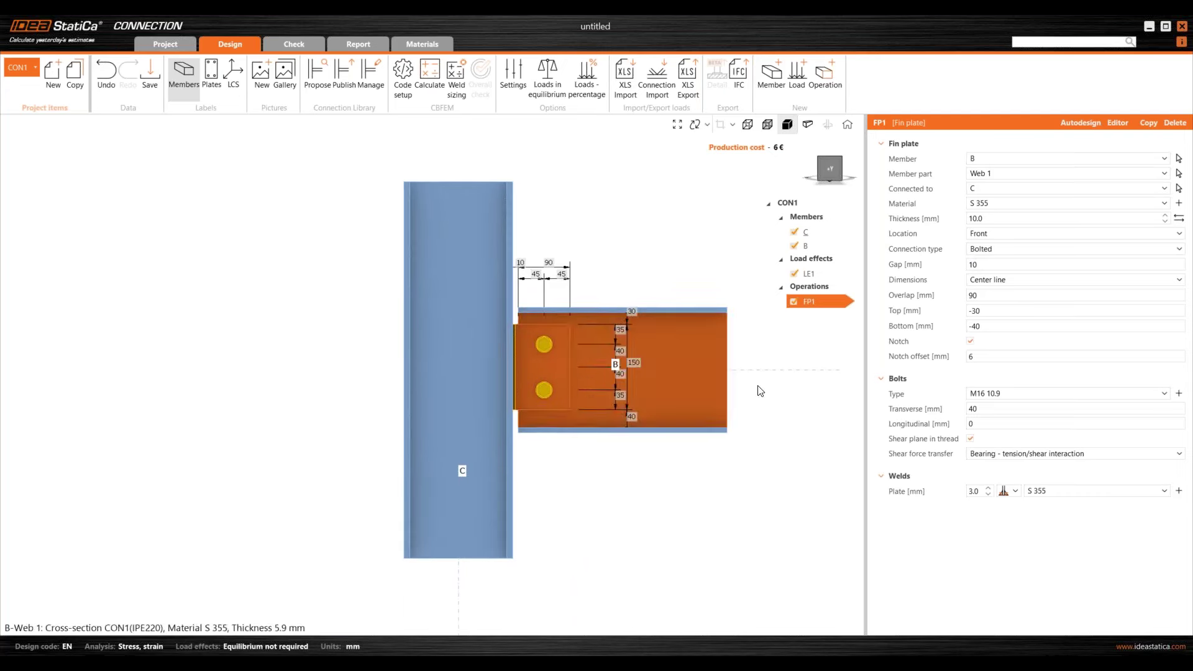
pyautogui.click(988, 218)
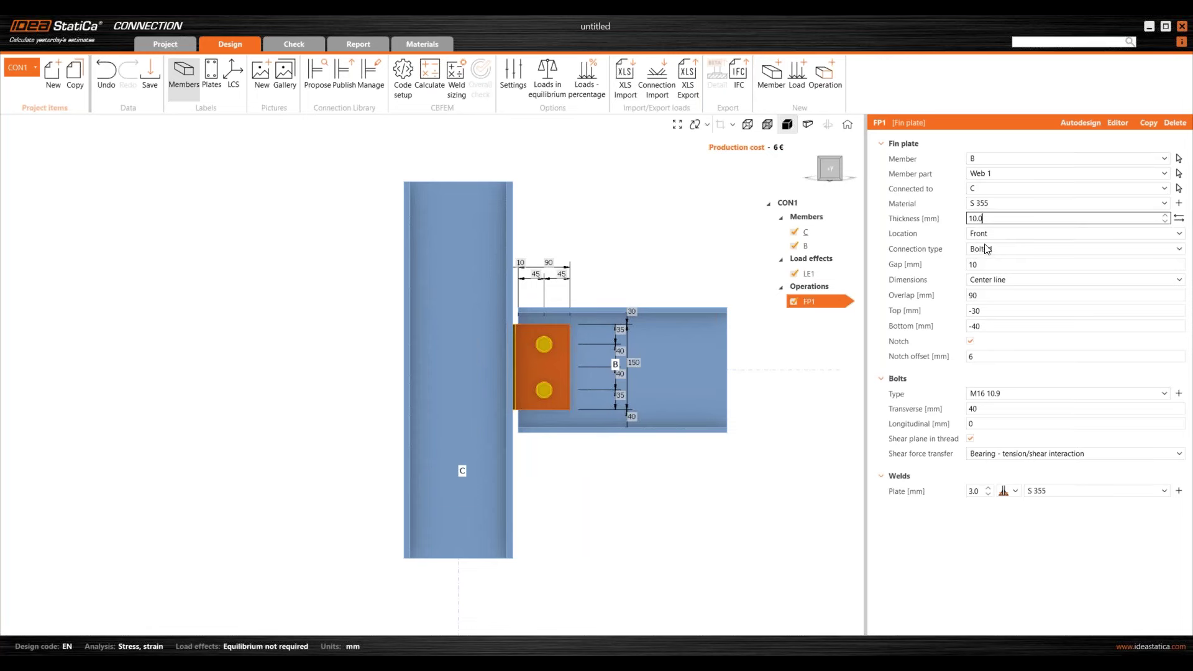
pyautogui.click(994, 235)
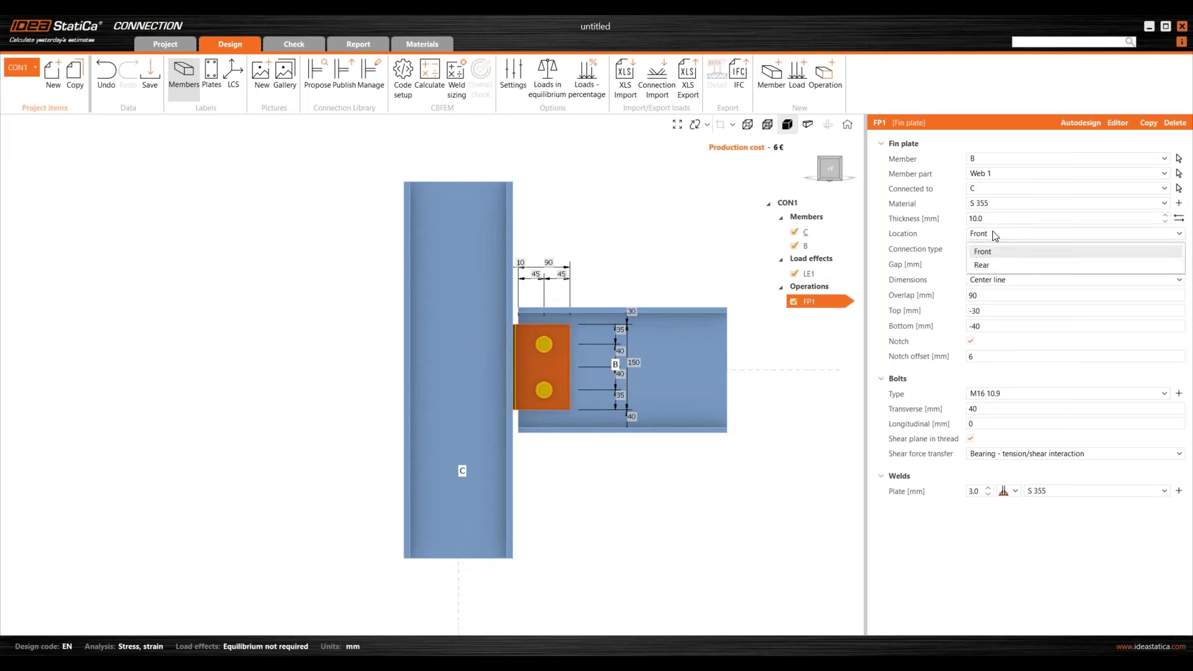
pyautogui.click(988, 265)
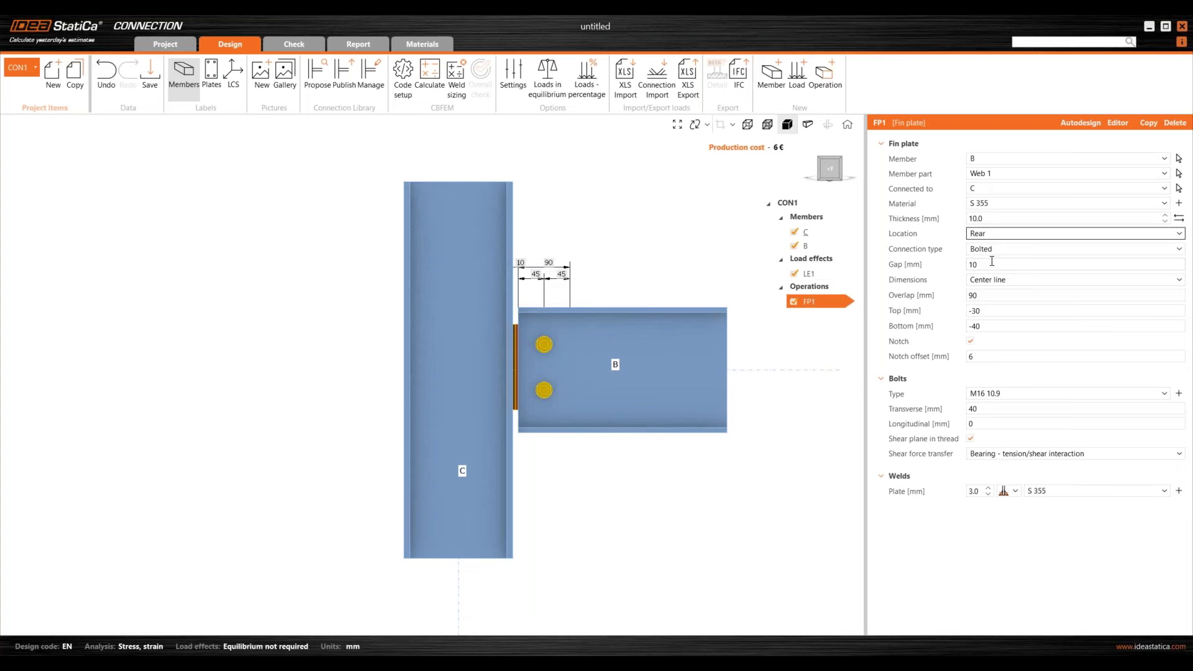
pyautogui.click(992, 236)
pyautogui.click(988, 250)
pyautogui.click(993, 249)
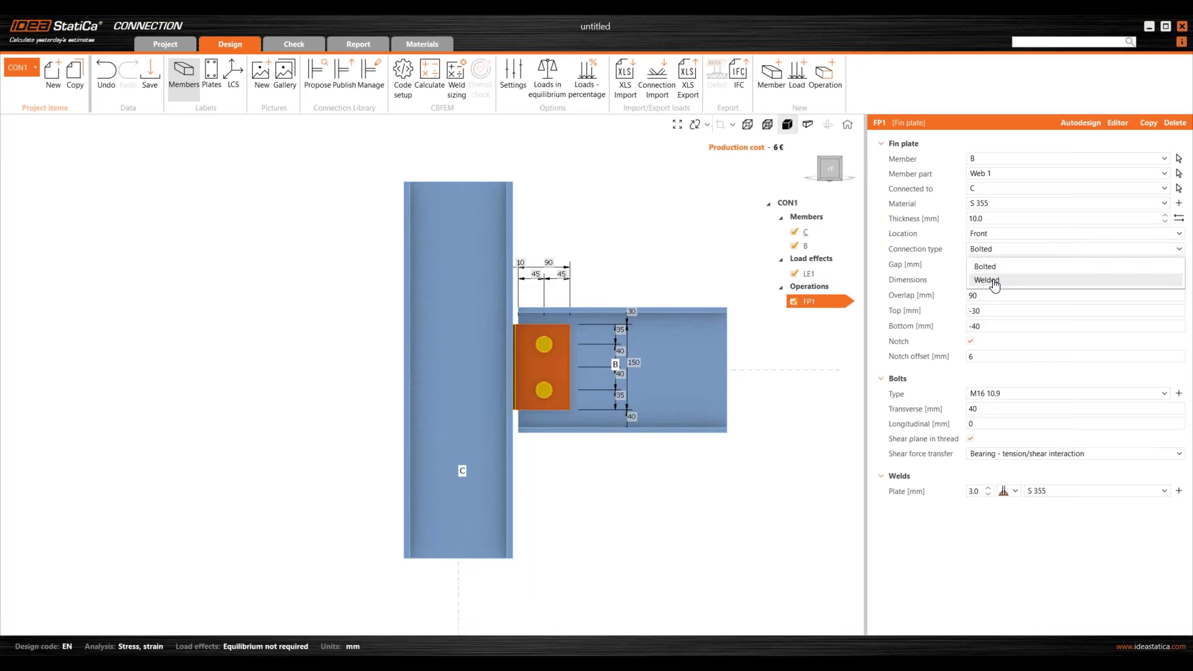
pyautogui.click(988, 280)
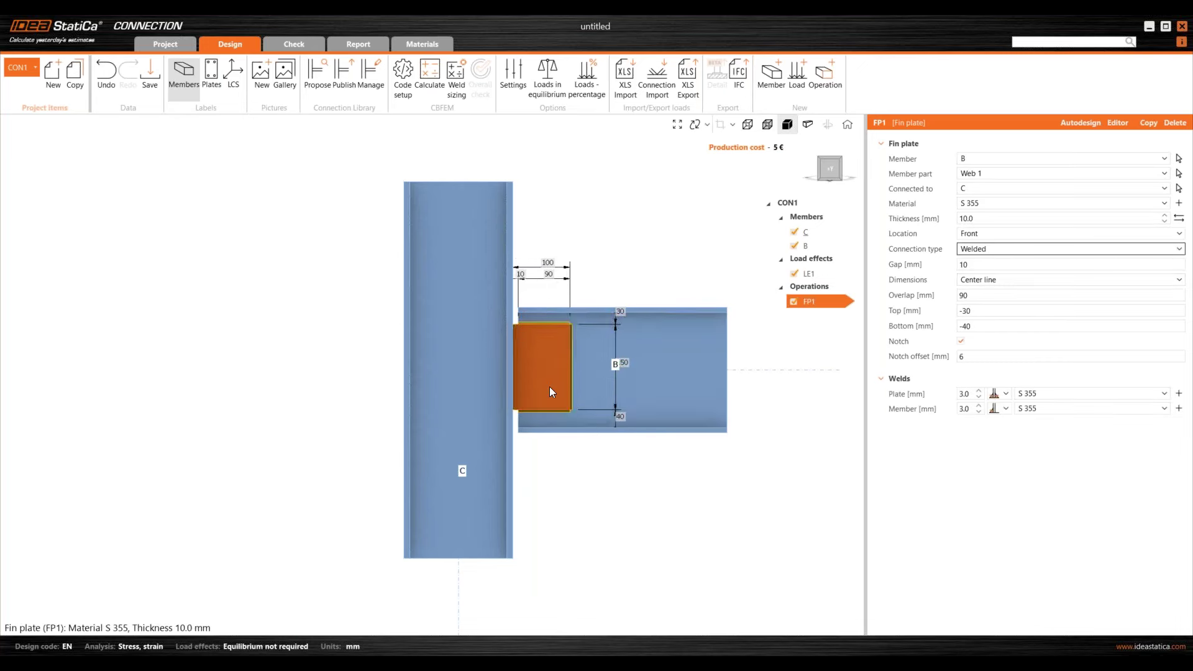
pyautogui.scroll(5, 549, 387)
pyautogui.scroll(-3, 487, 367)
pyautogui.scroll(-2, 493, 373)
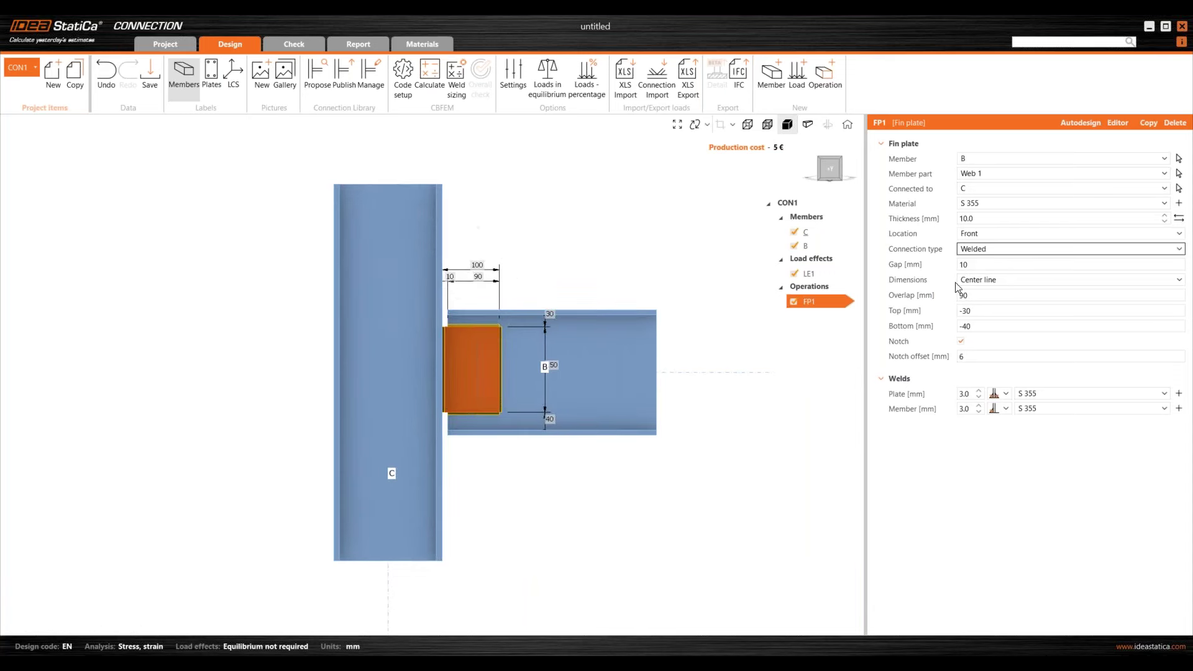
pyautogui.click(977, 252)
pyautogui.click(976, 267)
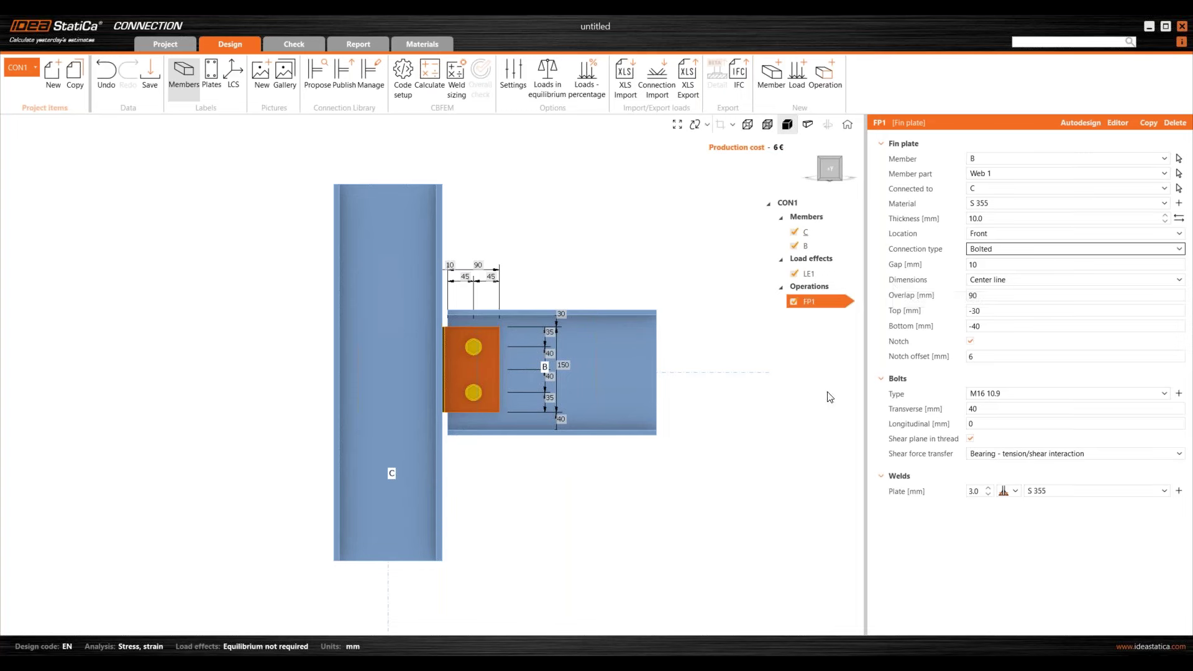
# Step: Set the transverse and longitudinal bolt values to 25 mm, giving four M16 10.9 bolts
pyautogui.click(978, 410)
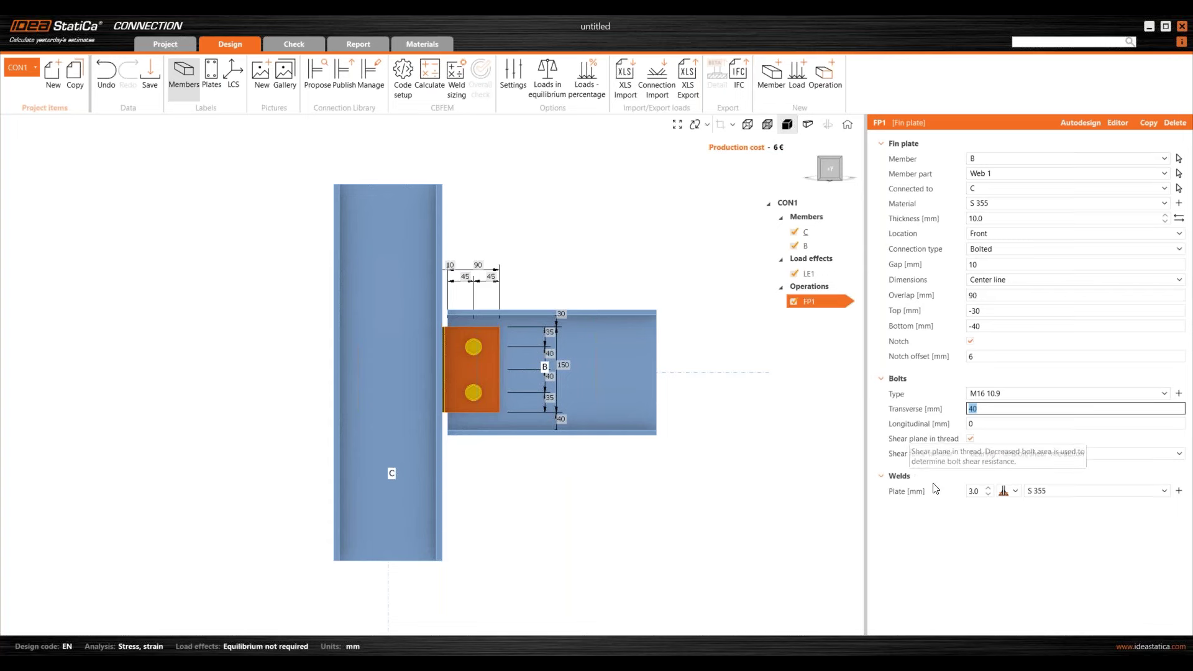
pyautogui.write('5')
pyautogui.press('Tab')
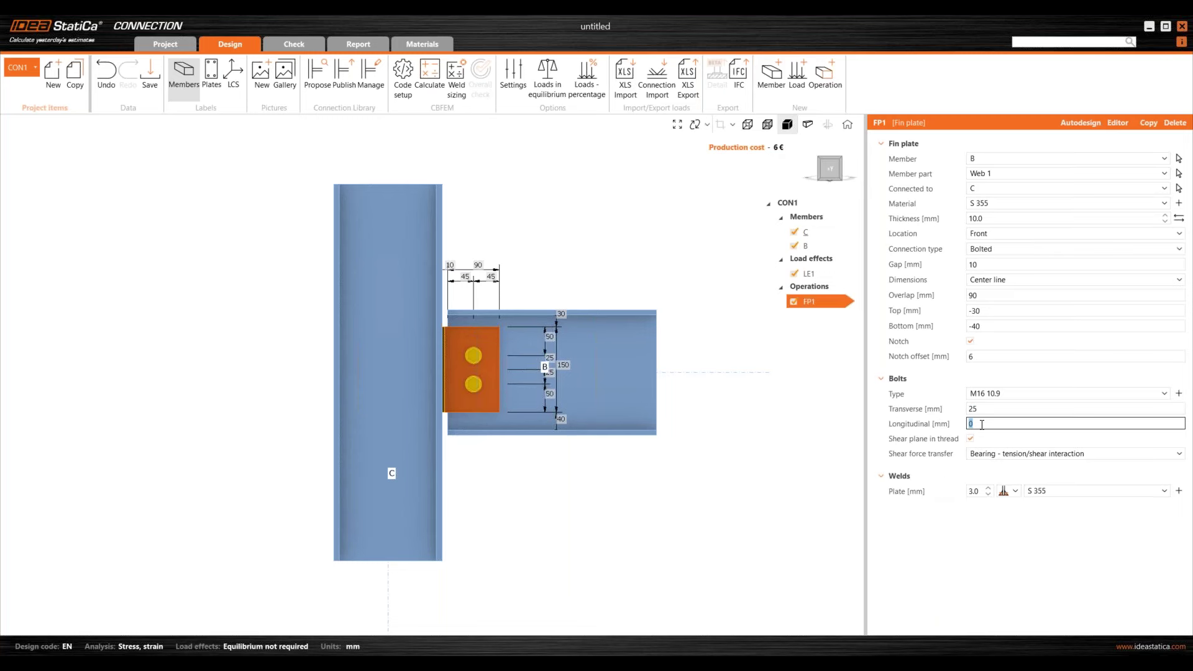
pyautogui.press('Tab')
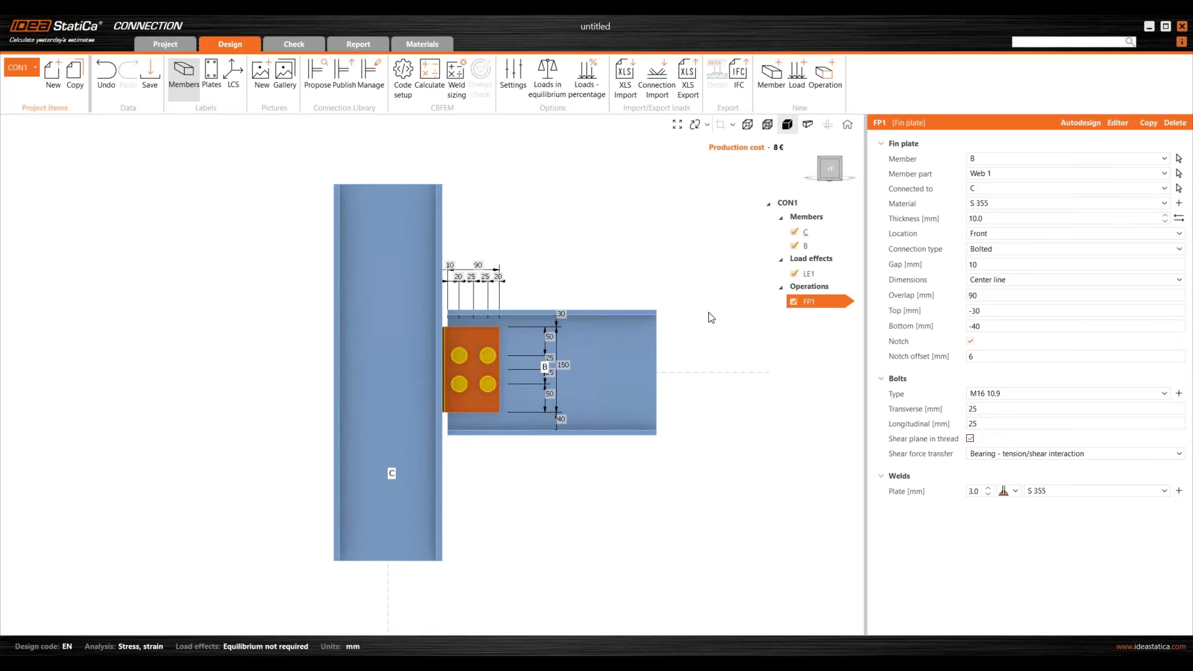
# Step: Inspect the four-bolt group in transparent rendering
pyautogui.scroll(5, 522, 375)
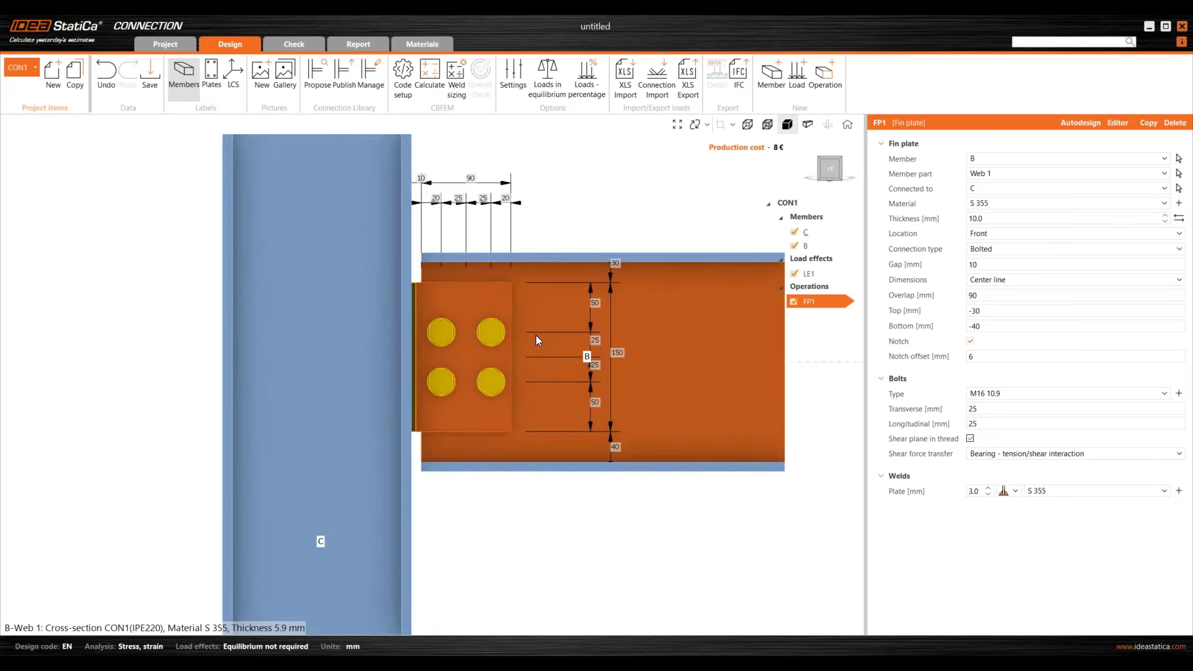
pyautogui.scroll(-3, 402, 415)
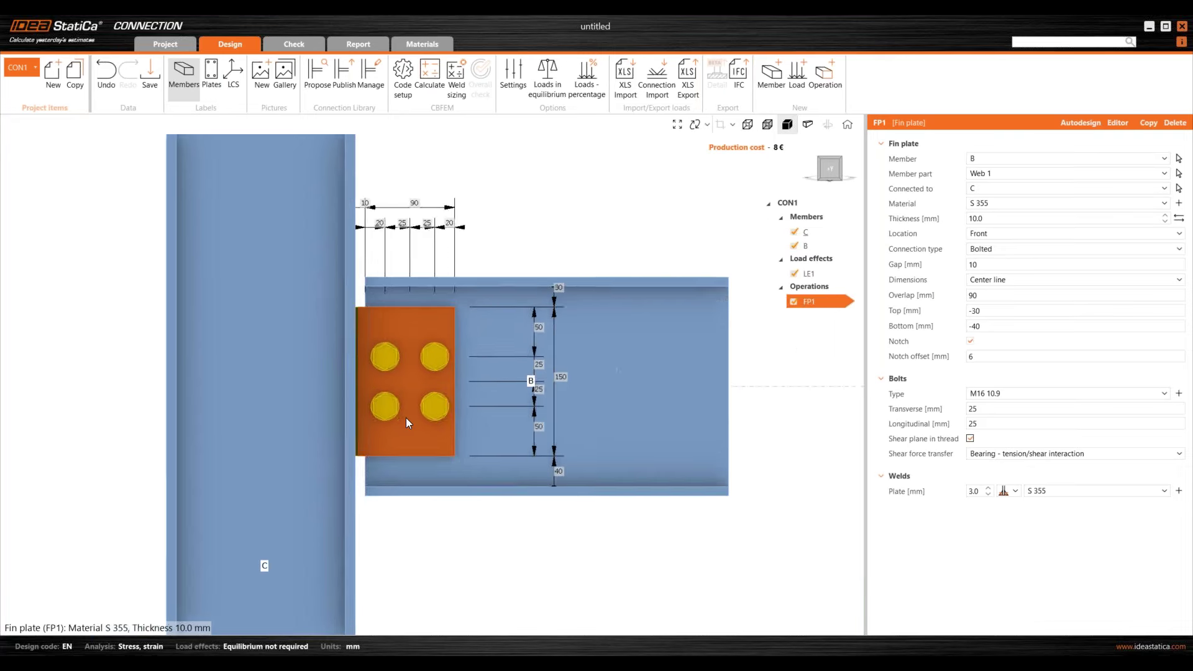
pyautogui.scroll(-3, 633, 312)
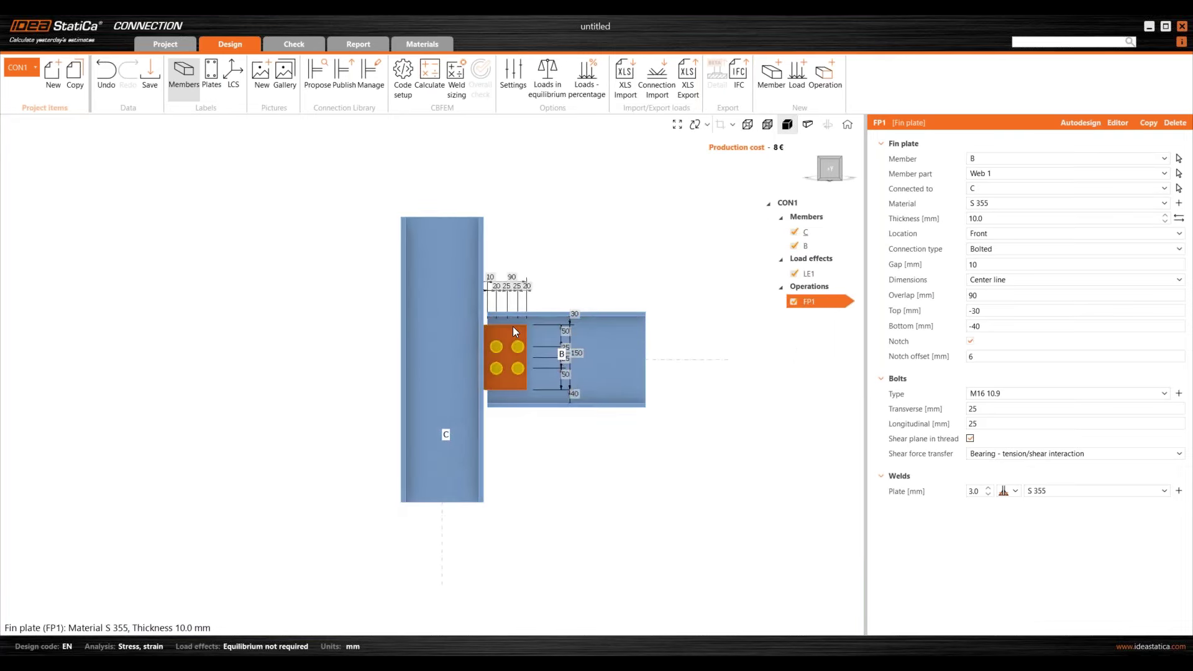
pyautogui.scroll(3, 512, 326)
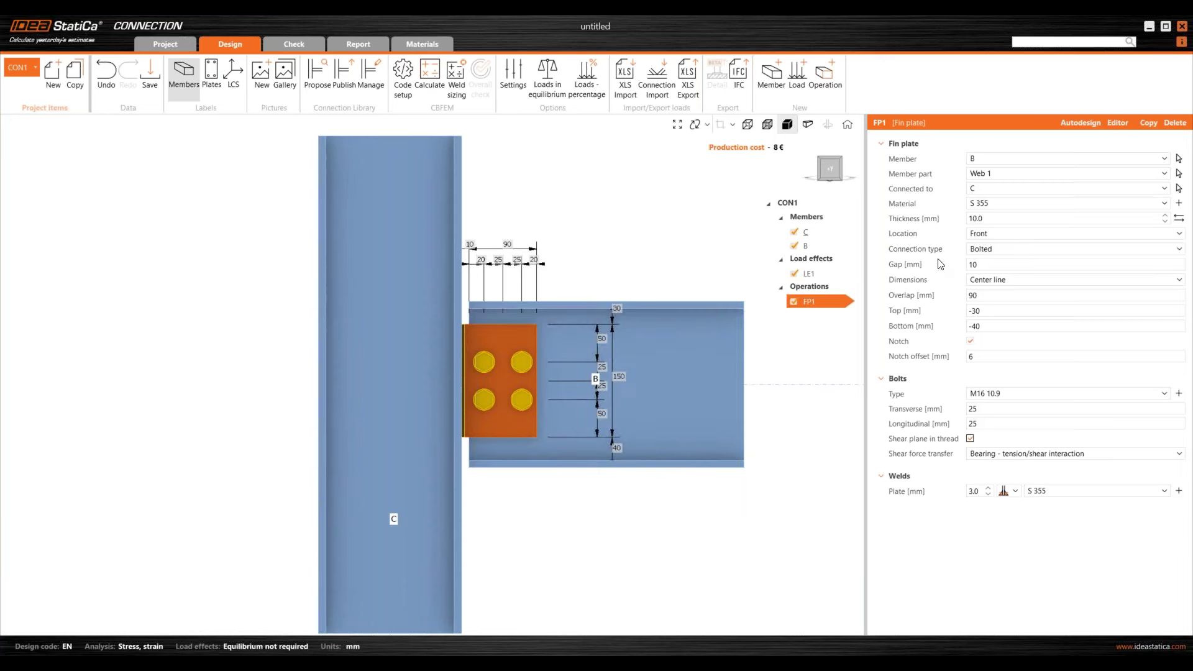
pyautogui.moveTo(632, 436); pyautogui.dragTo(781, 413, button='right')
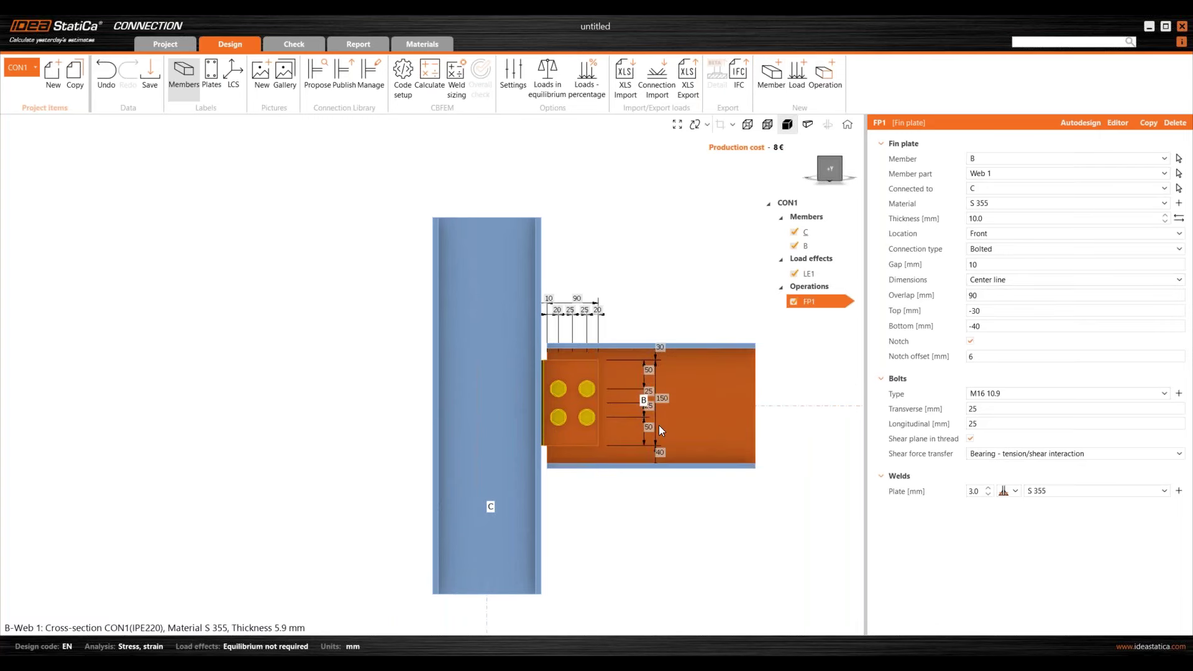
pyautogui.scroll(3, 659, 425)
pyautogui.click(771, 133)
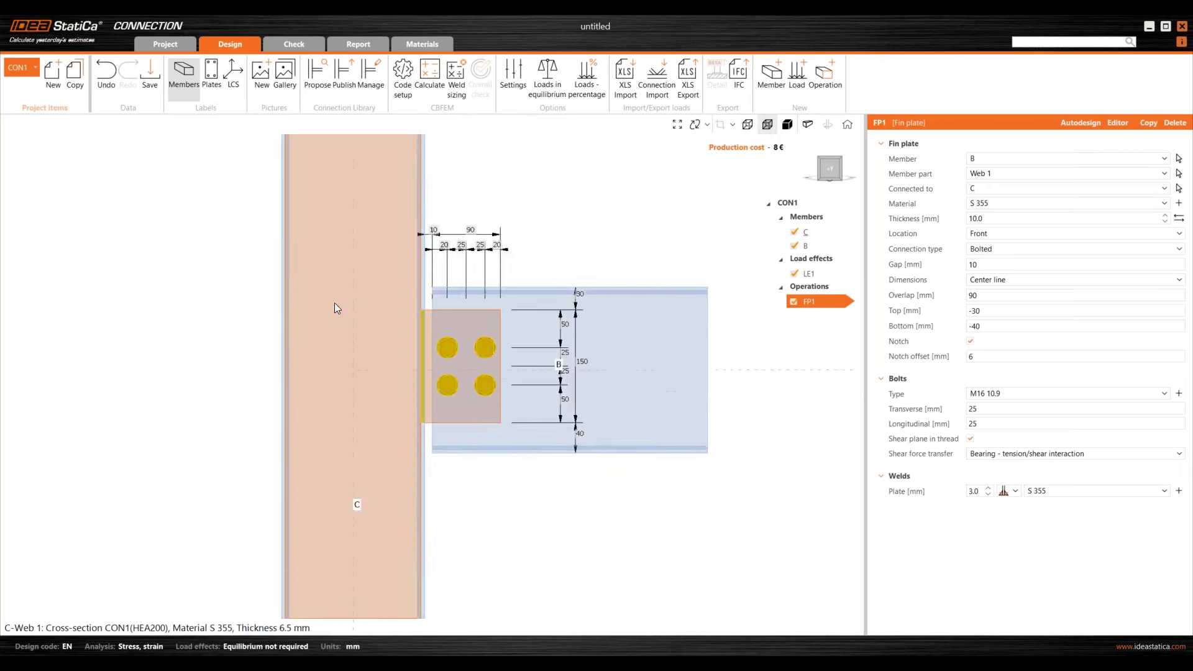
pyautogui.scroll(-3, 334, 304)
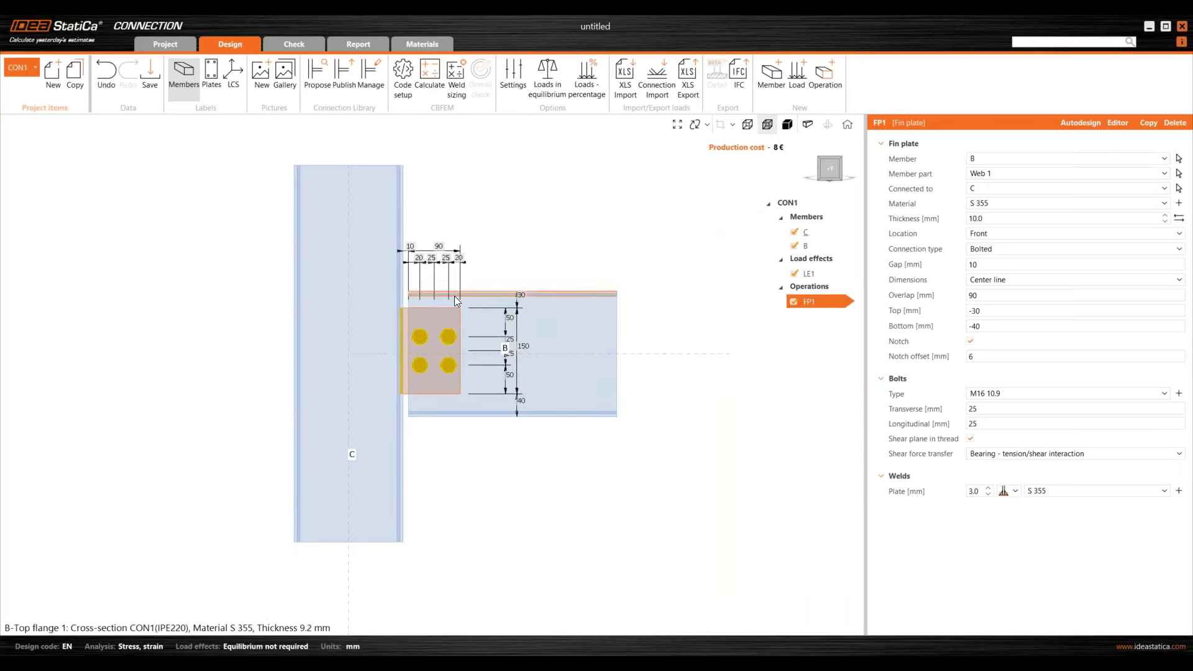
pyautogui.scroll(2, 454, 296)
pyautogui.scroll(-2, 731, 205)
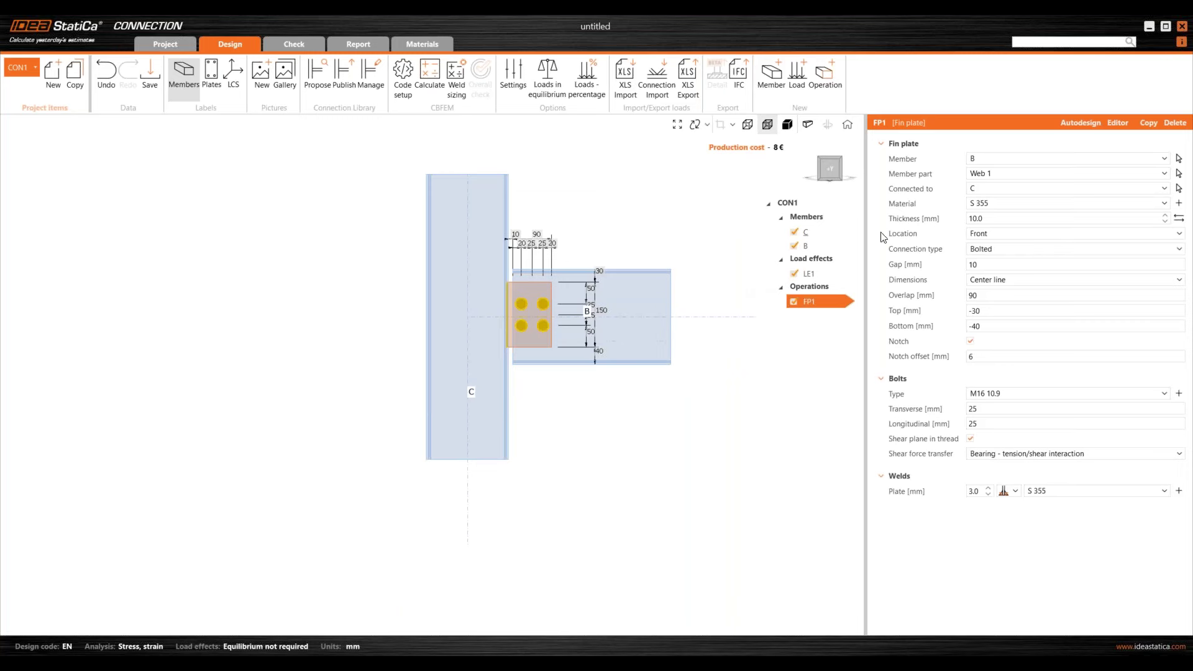
# Step: Switch to solid rendering and measure fin plate dimensions from Top of steel
pyautogui.click(786, 127)
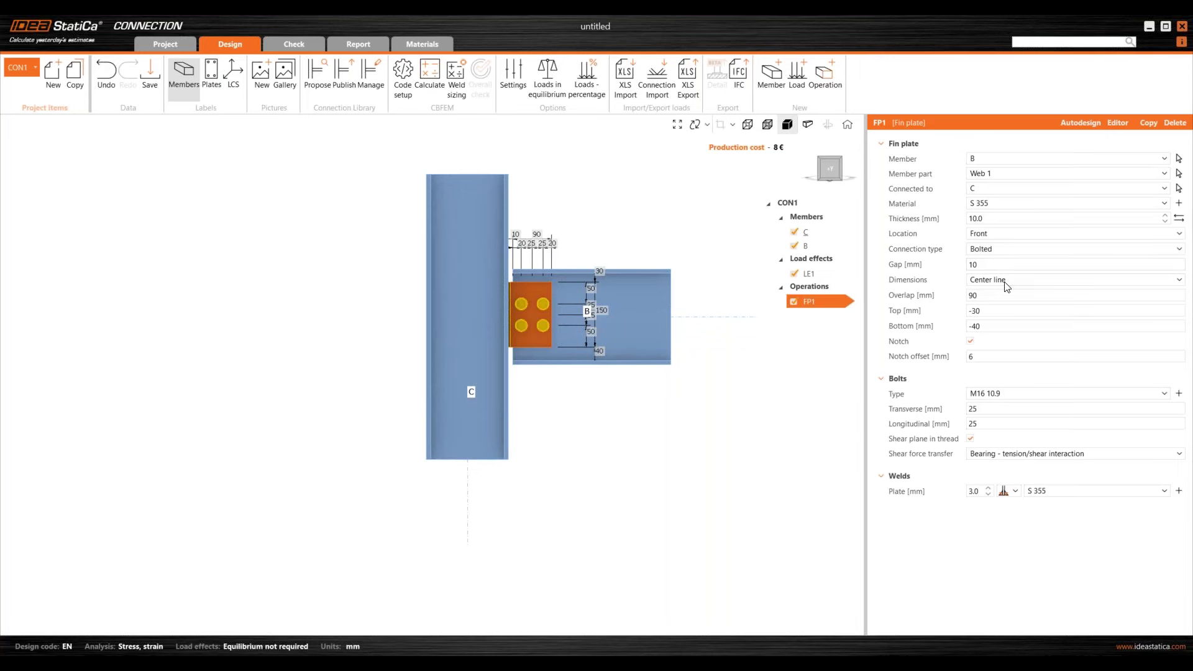
pyautogui.click(1006, 285)
pyautogui.click(997, 312)
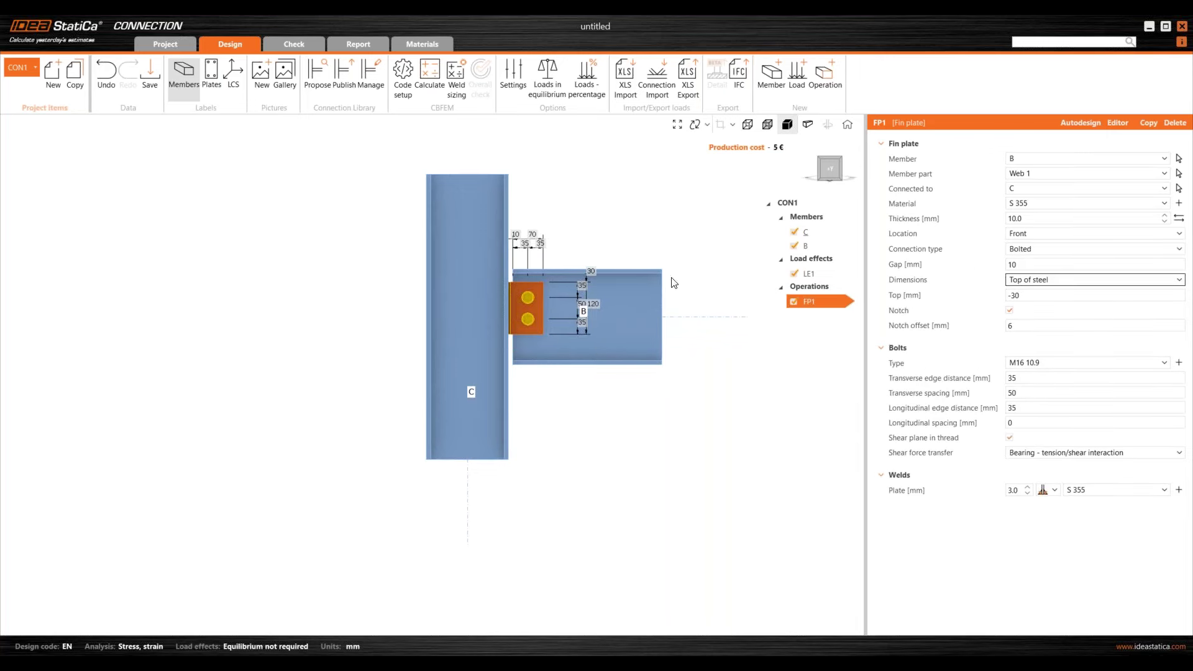
pyautogui.scroll(5, 628, 262)
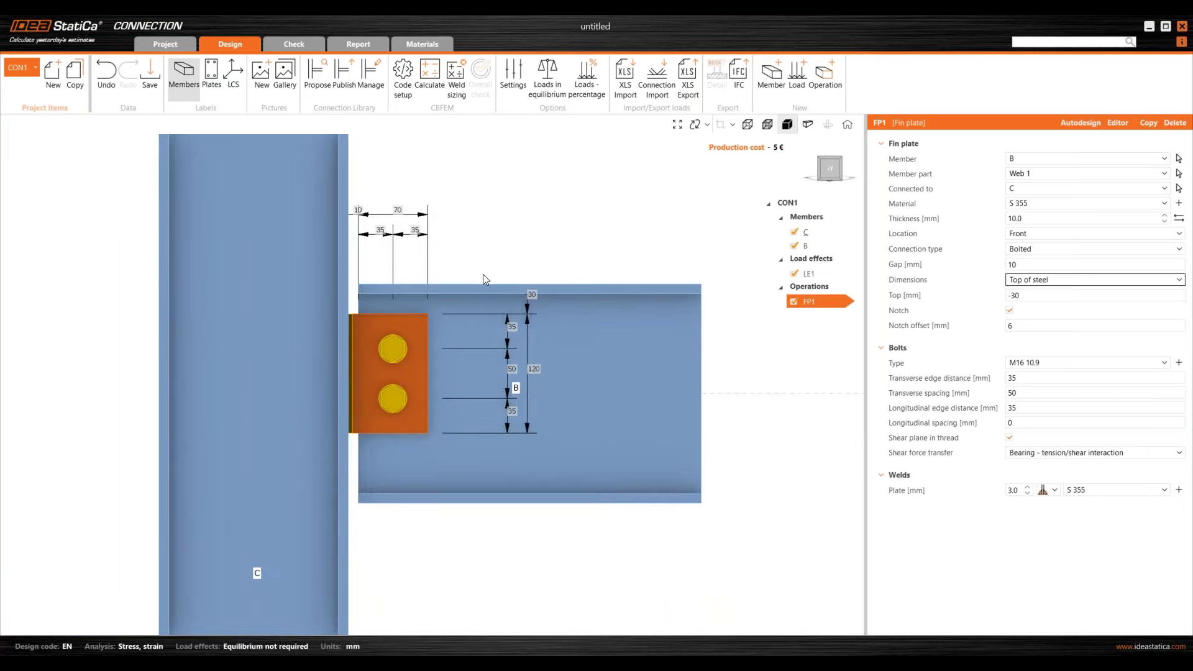
pyautogui.scroll(2, 416, 379)
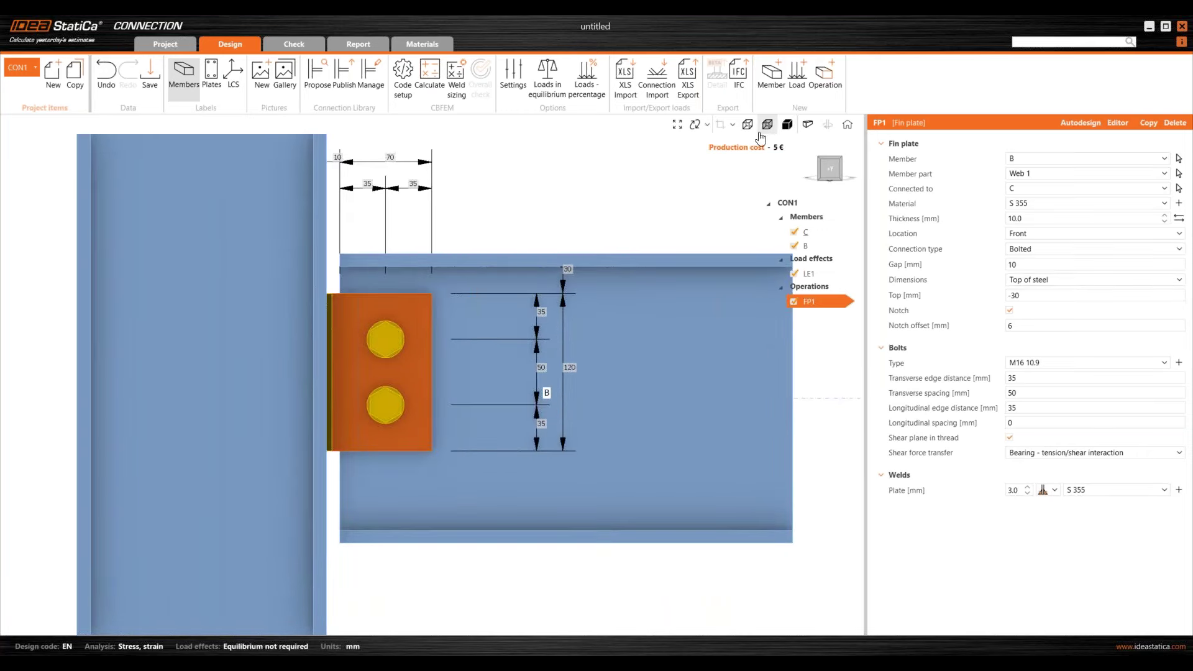
# Step: View the model see-through and edit the transverse bolt spacing to 50 50
pyautogui.click(761, 129)
pyautogui.scroll(2, 427, 255)
pyautogui.scroll(-2, 349, 255)
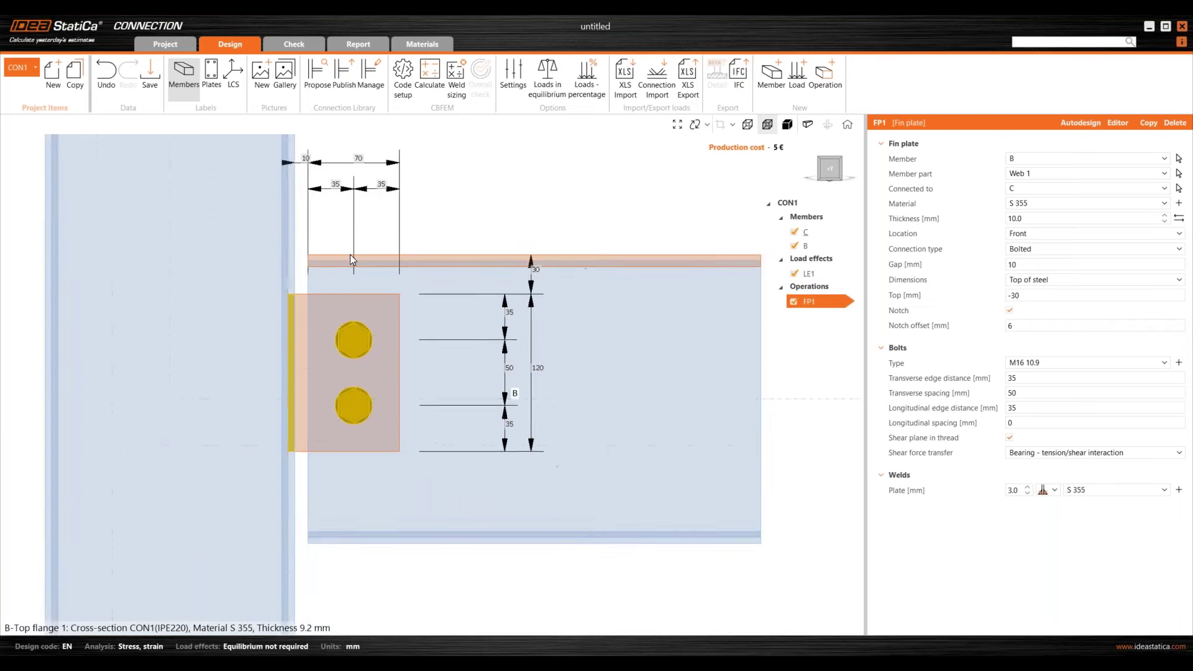
pyautogui.scroll(-1, 349, 255)
pyautogui.scroll(-1, 422, 264)
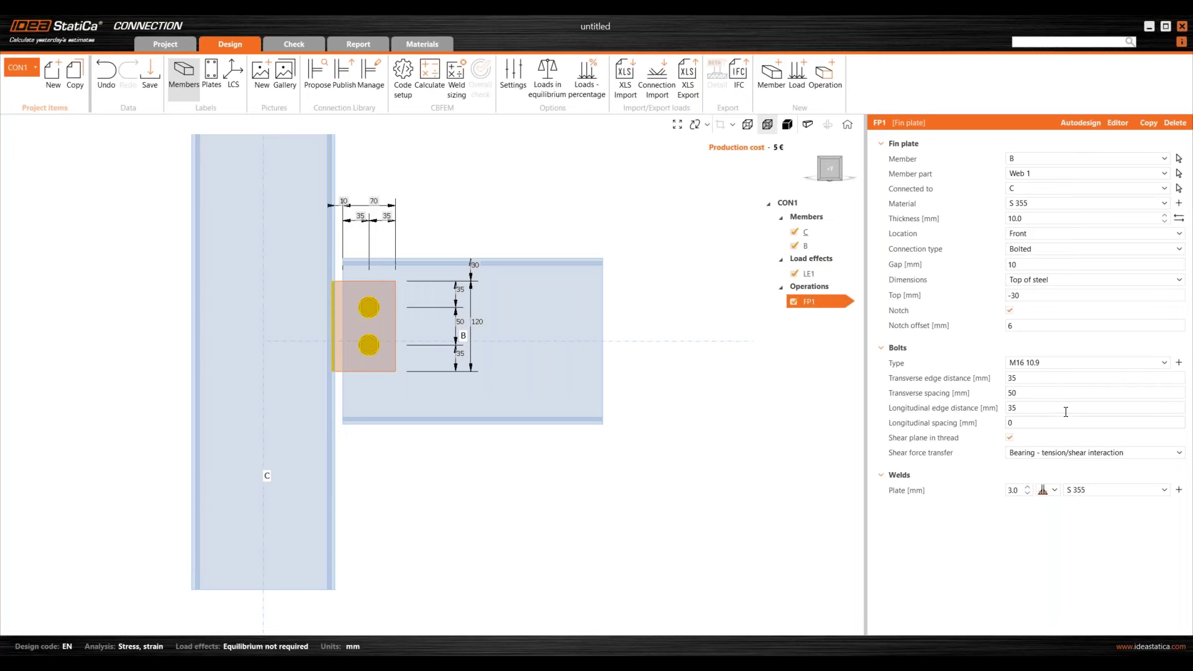
pyautogui.click(1051, 390)
# Step: Apply 50 50 transverse and longitudinal bolt spacing for a 3x3 group of nine M16 bolts
pyautogui.press('Tab')
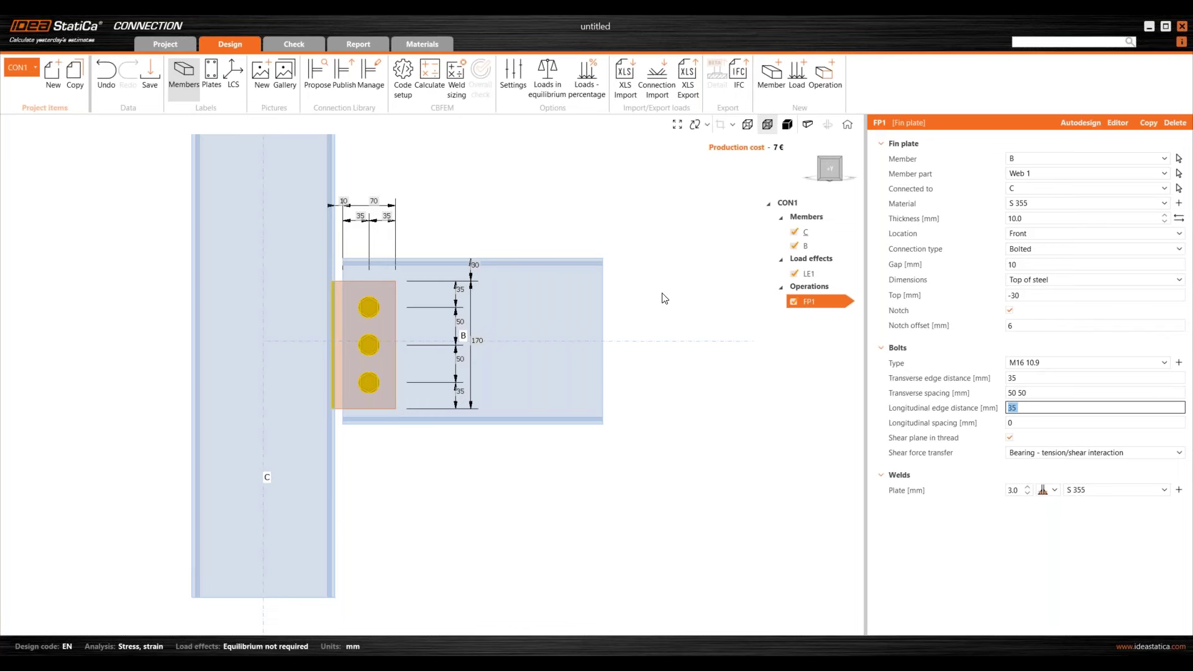
pyautogui.click(1020, 422)
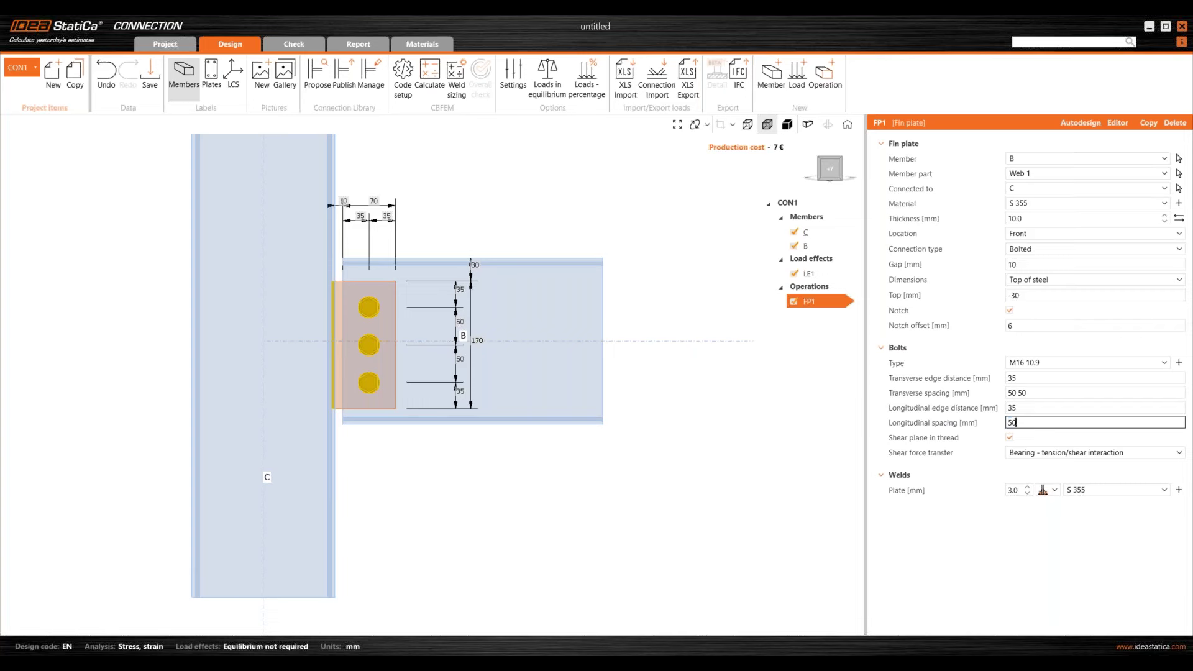
pyautogui.write('50')
pyautogui.press('Tab')
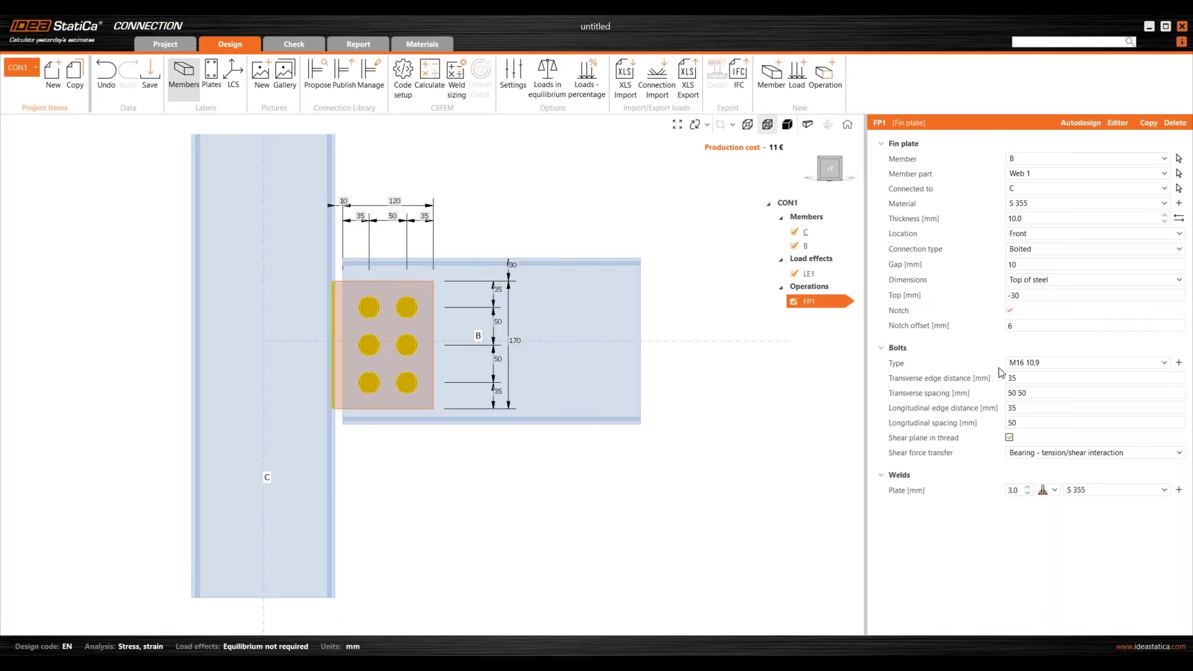
pyautogui.scroll(2, 550, 308)
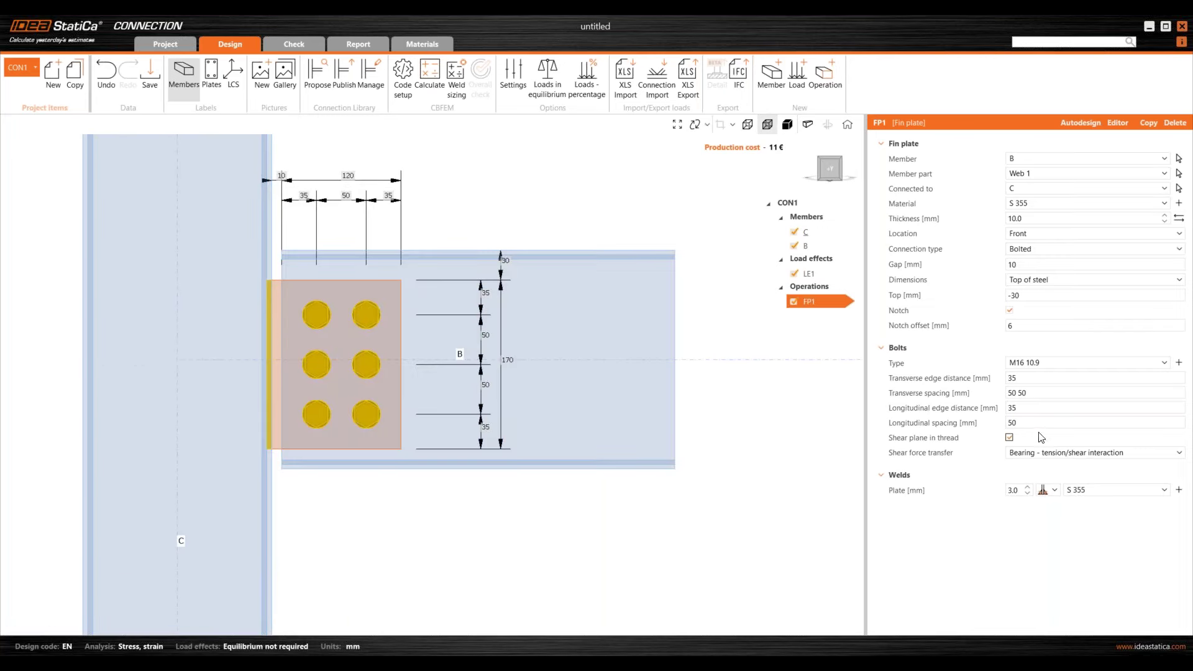
pyautogui.click(1041, 423)
pyautogui.write('5')
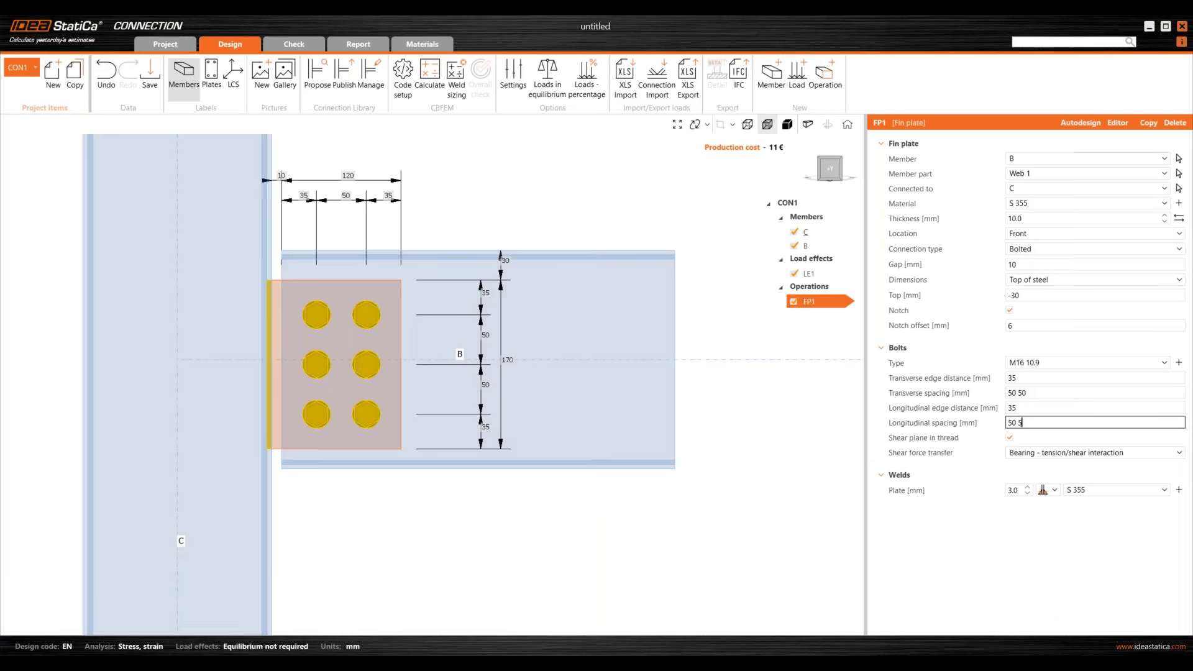
pyautogui.write('0')
pyautogui.press('Tab')
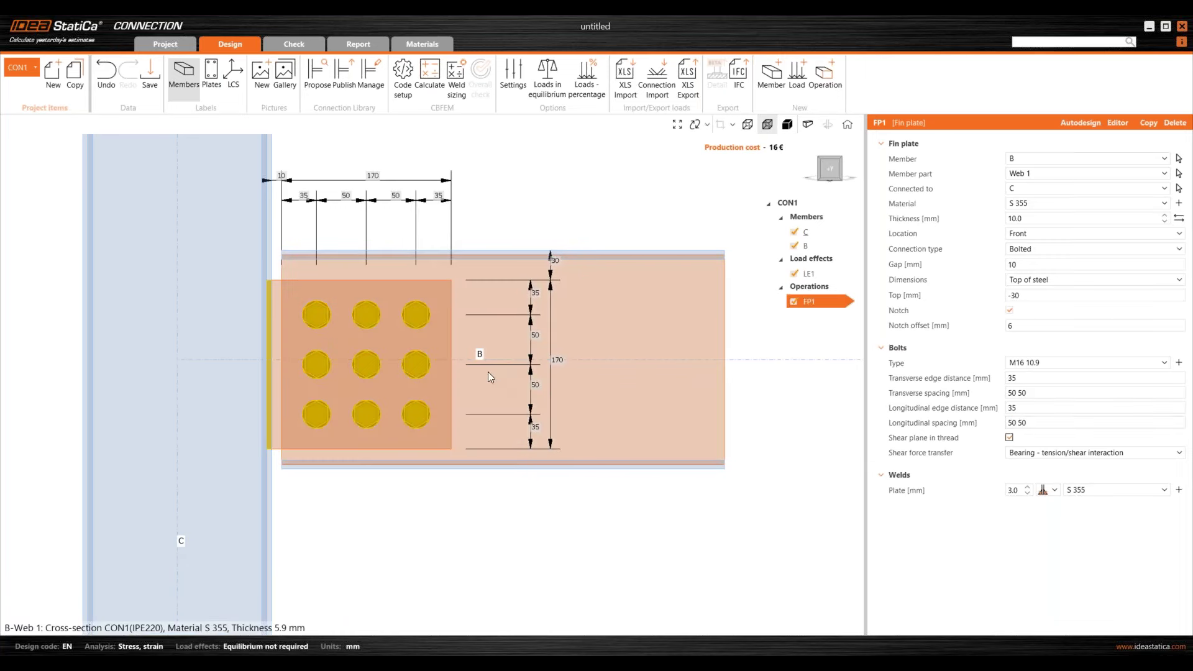
pyautogui.scroll(-2, 488, 372)
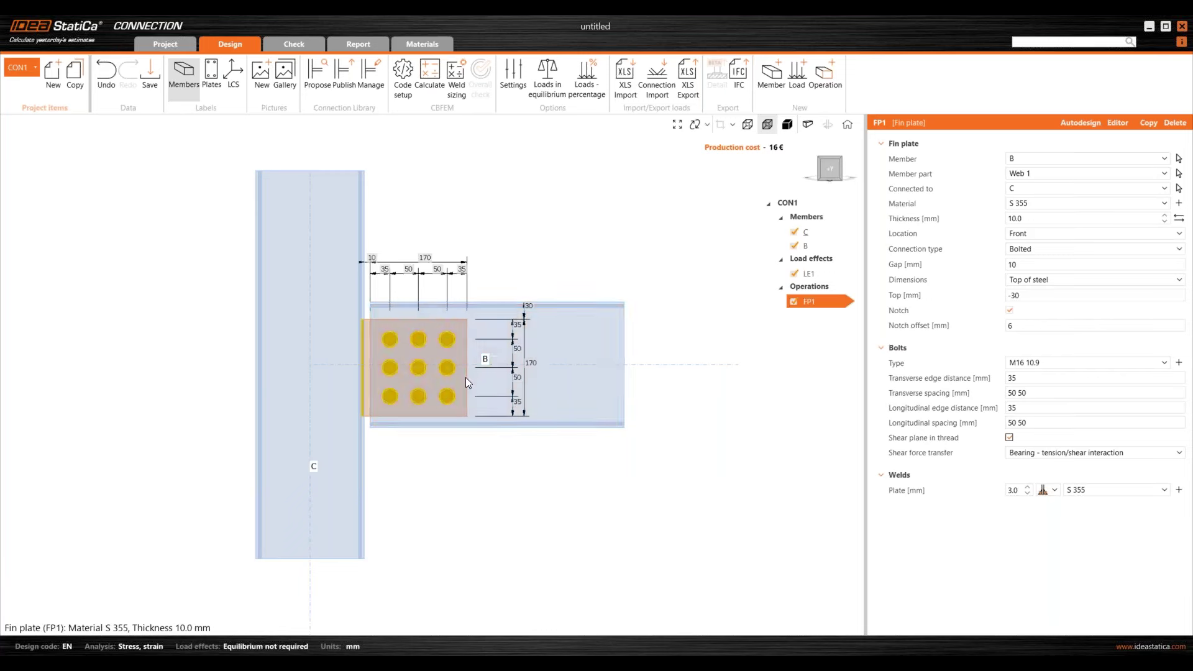
pyautogui.scroll(-2, 464, 378)
# Step: Inspect the nine-bolt fin plate FP1 as a solid isometric model, then reorient to the front
pyautogui.moveTo(557, 382); pyautogui.dragTo(544, 370, button='right')
pyautogui.scroll(3, 453, 390)
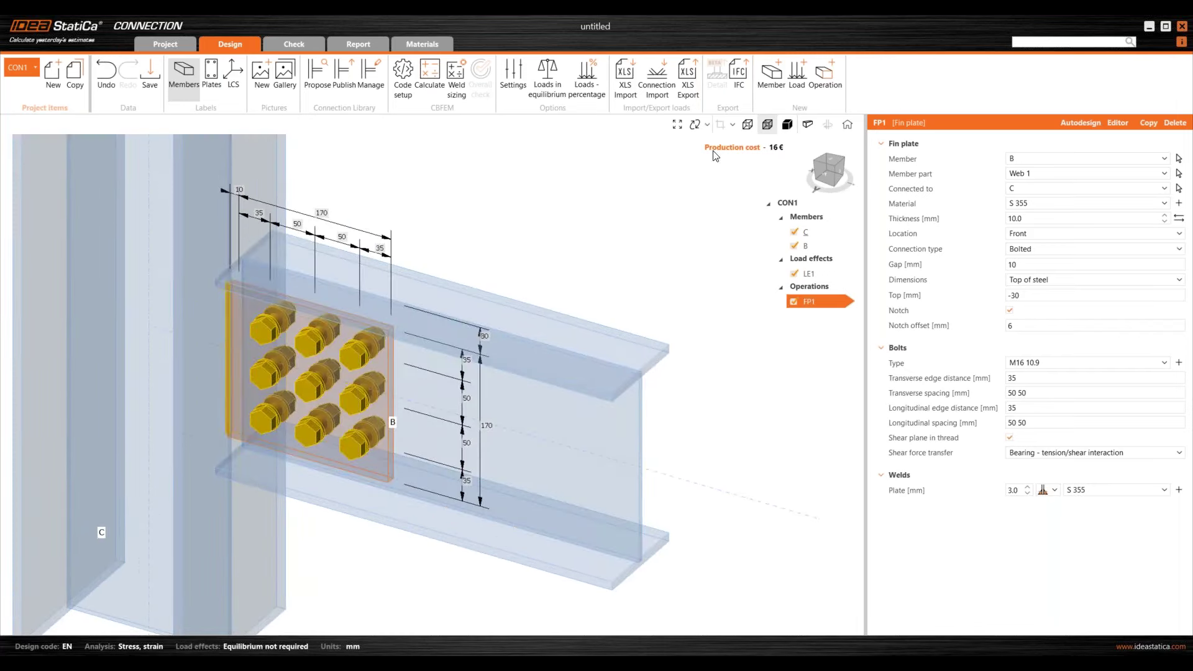
pyautogui.click(787, 124)
pyautogui.scroll(-2, 522, 398)
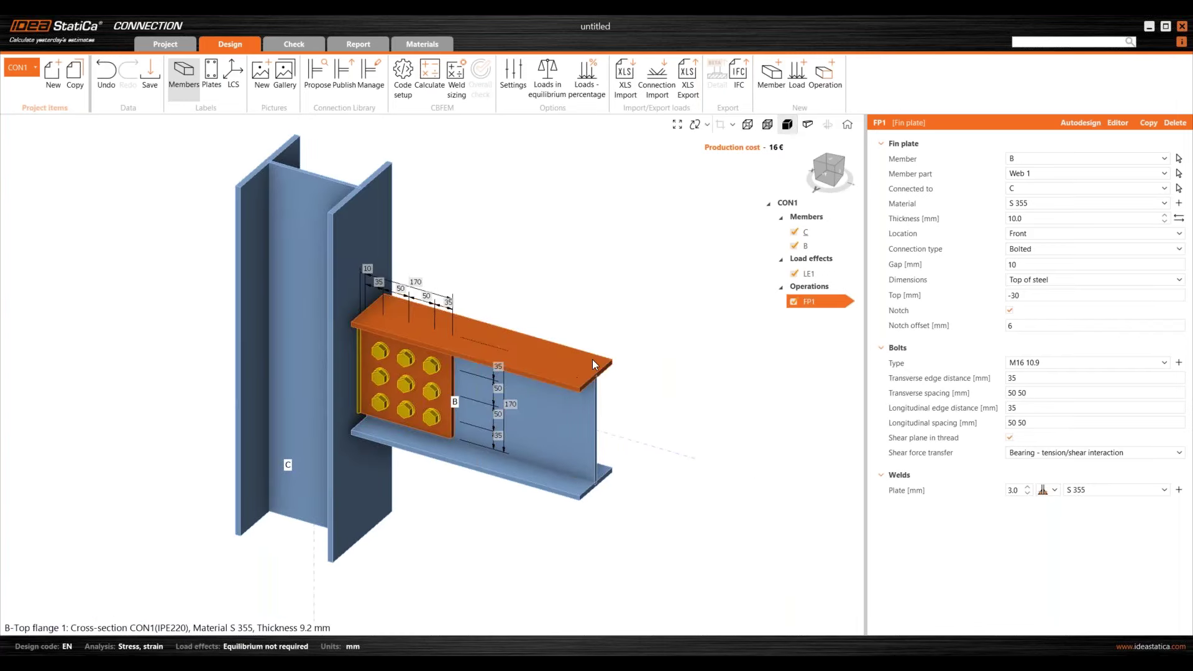
pyautogui.moveTo(592, 359); pyautogui.dragTo(646, 357, button='right')
pyautogui.scroll(-1, 649, 417)
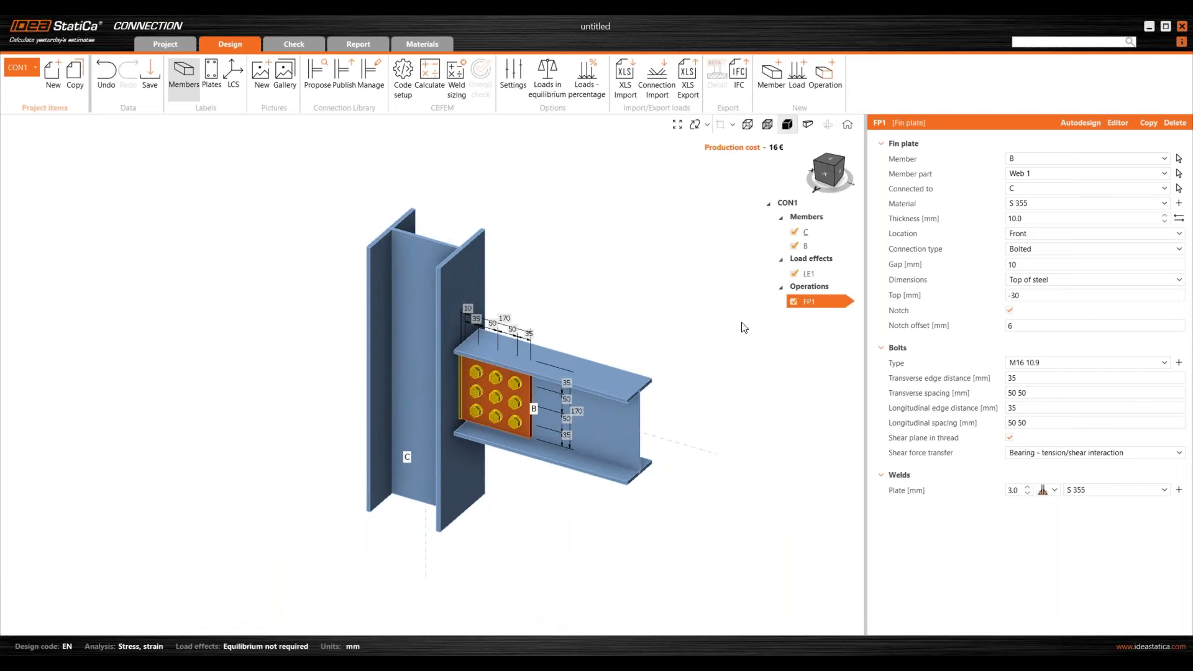
pyautogui.click(826, 180)
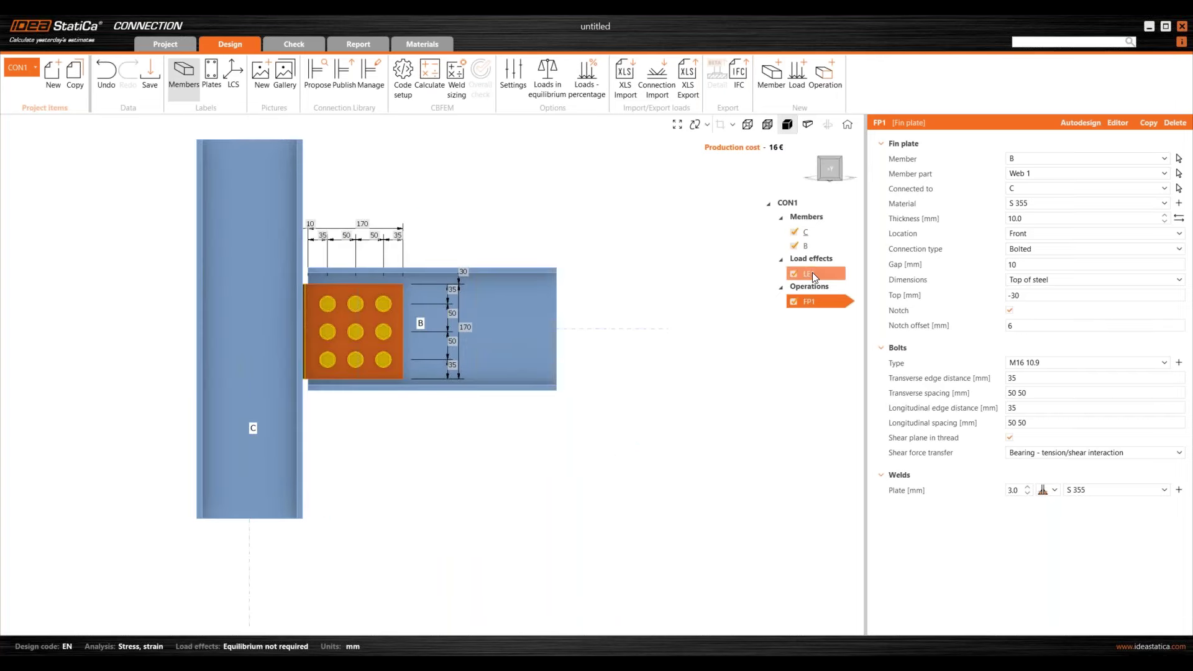
# Step: In load effect LE1, enter a shear force Vz of -40.0 kN at beam B's end
pyautogui.click(811, 273)
pyautogui.scroll(-2, 658, 389)
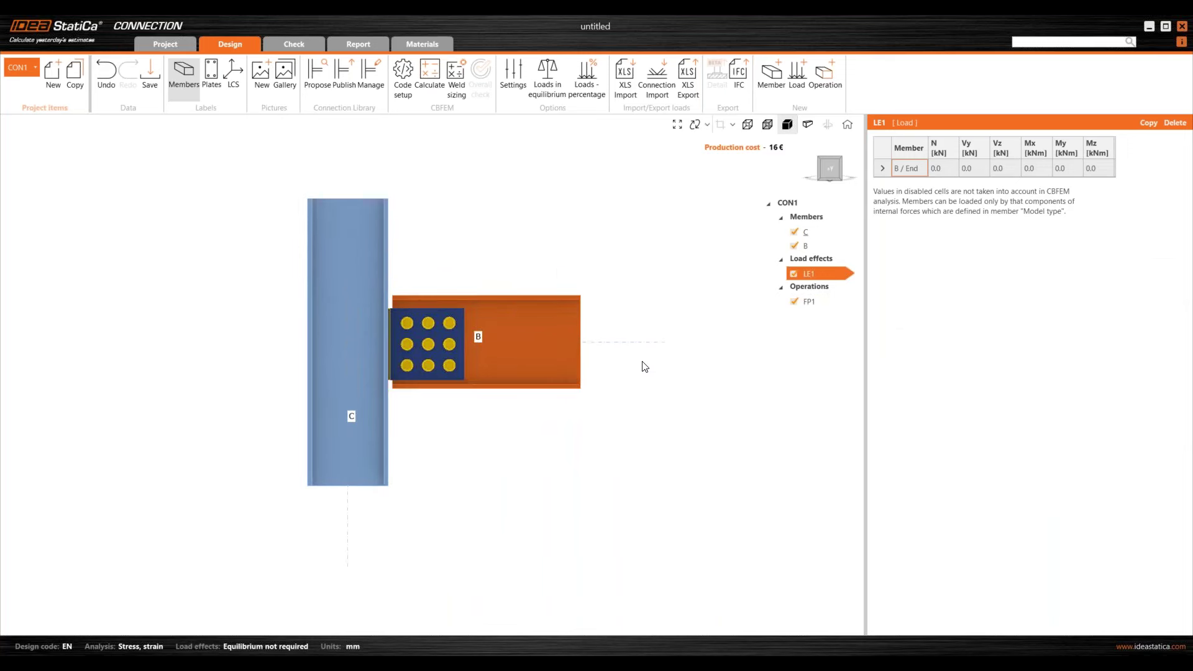
pyautogui.click(1004, 168)
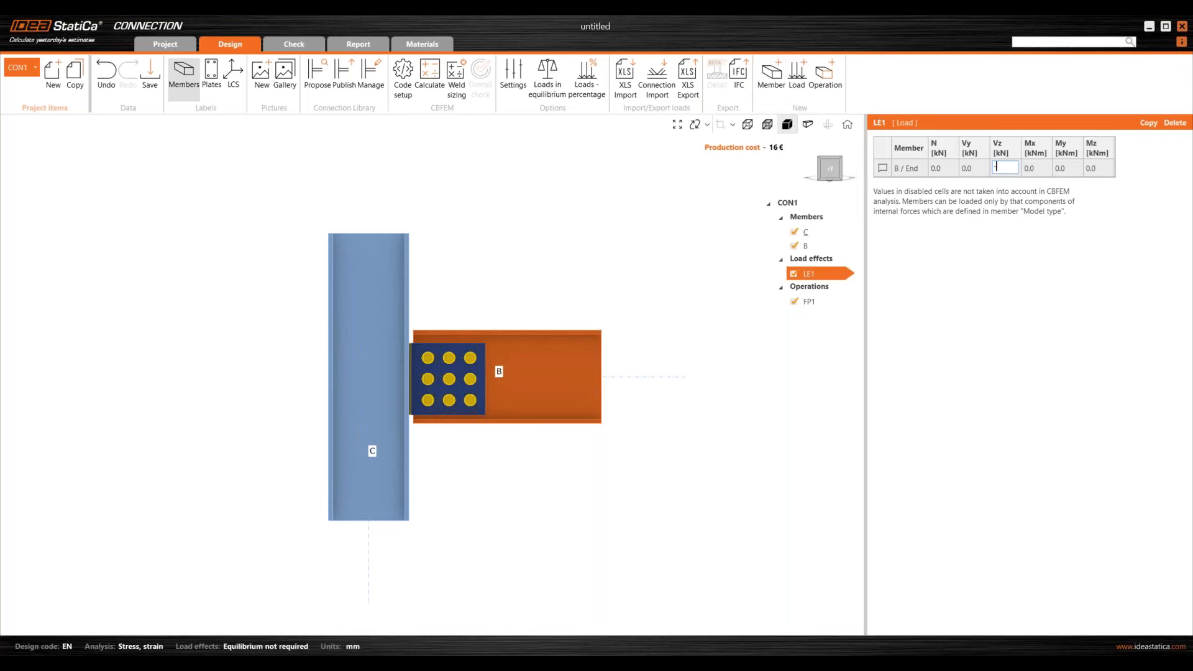
pyautogui.press('Tab')
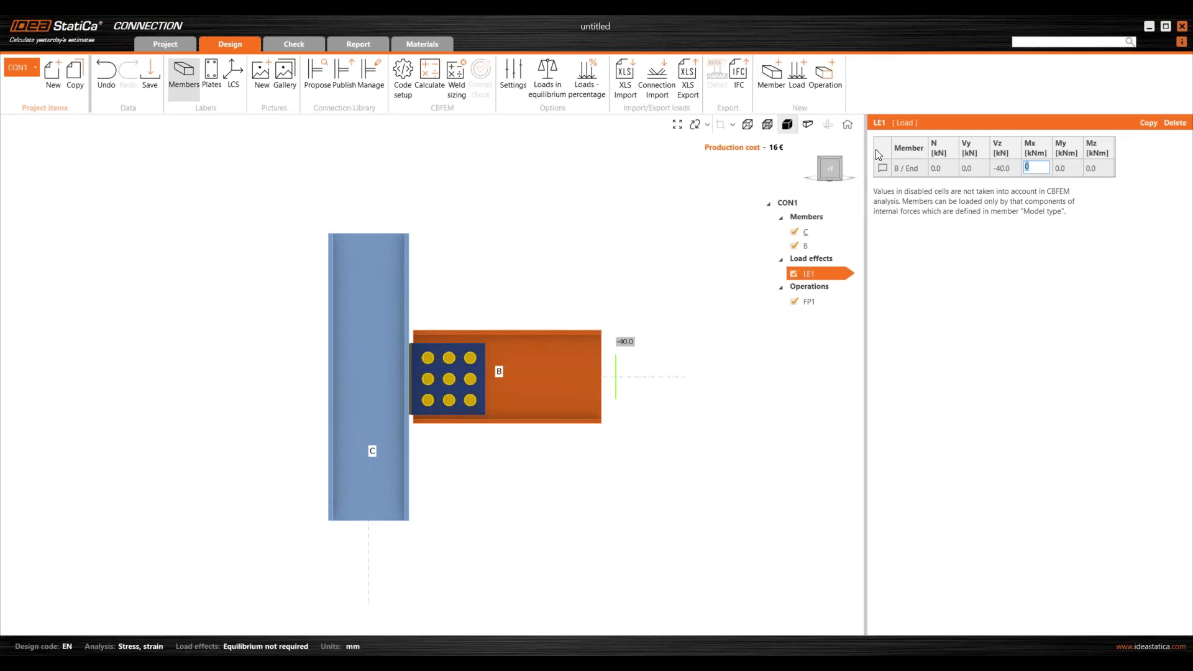
pyautogui.click(847, 124)
pyautogui.scroll(-3, 639, 356)
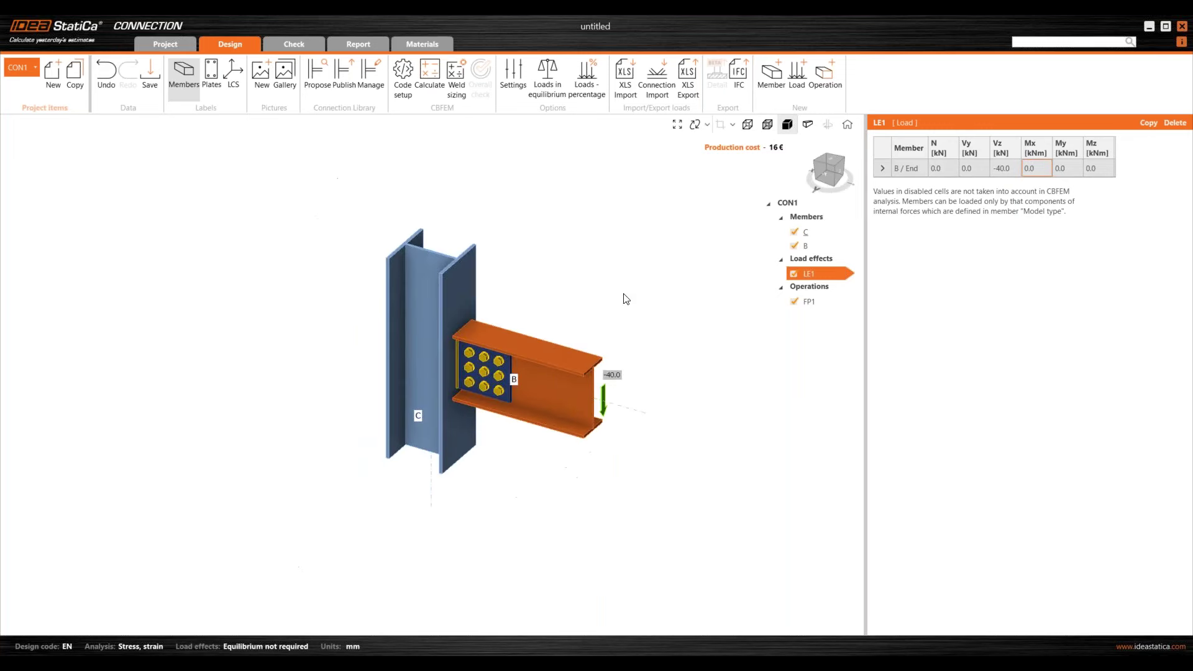
pyautogui.moveTo(624, 290); pyautogui.dragTo(639, 301, button='middle')
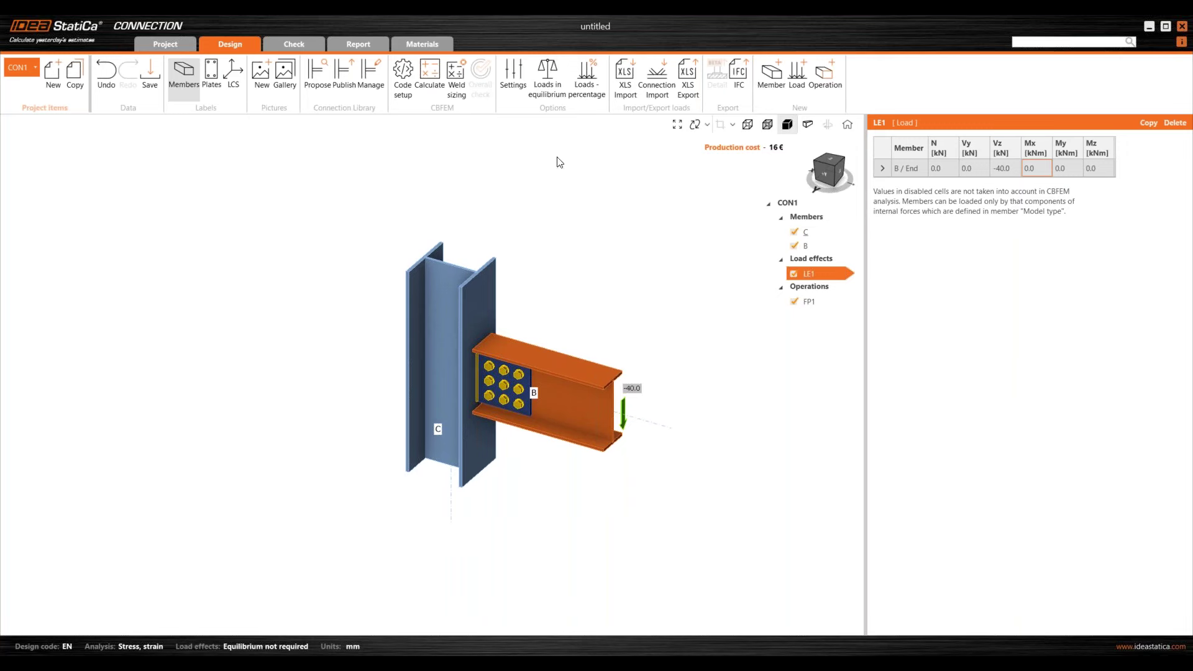
# Step: Run the CBFEM calculation (bolts 37.4%, welds 75.0%) and show the joint from the front
pyautogui.click(430, 80)
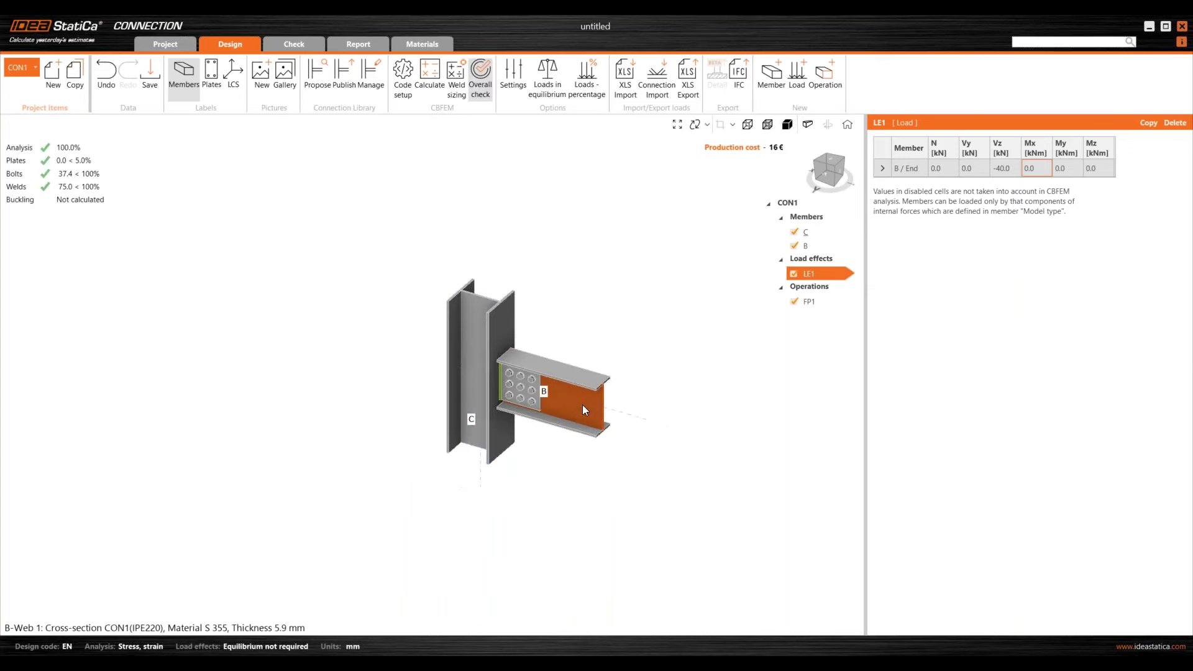
pyautogui.scroll(5, 482, 277)
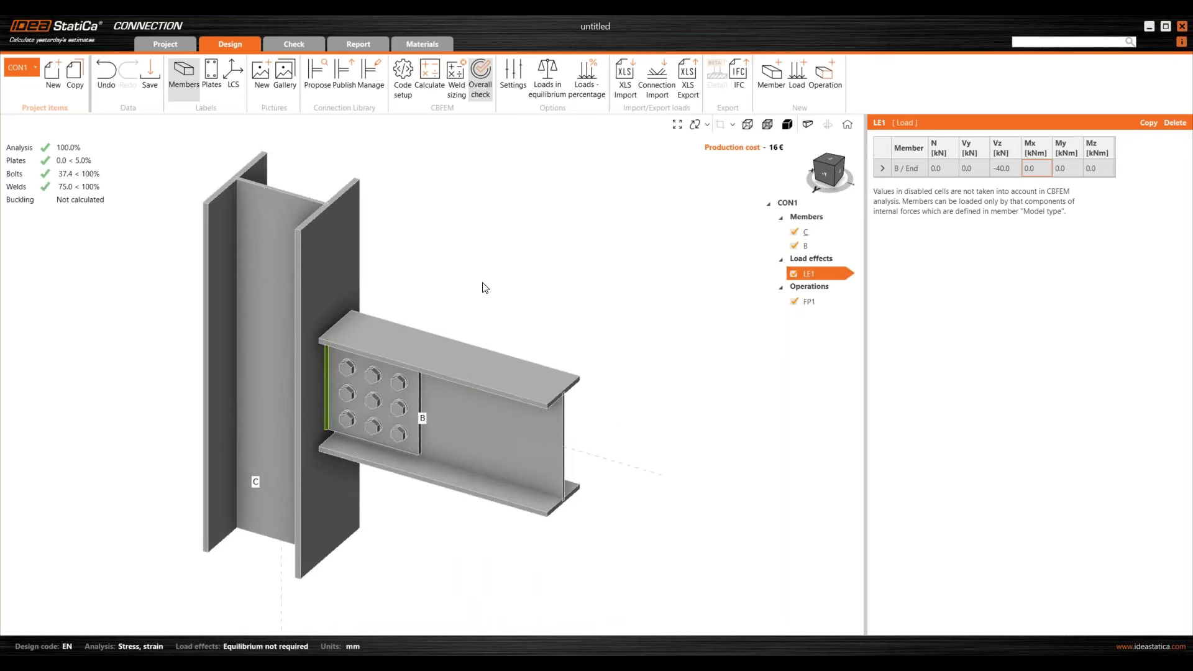
pyautogui.scroll(-2, 483, 287)
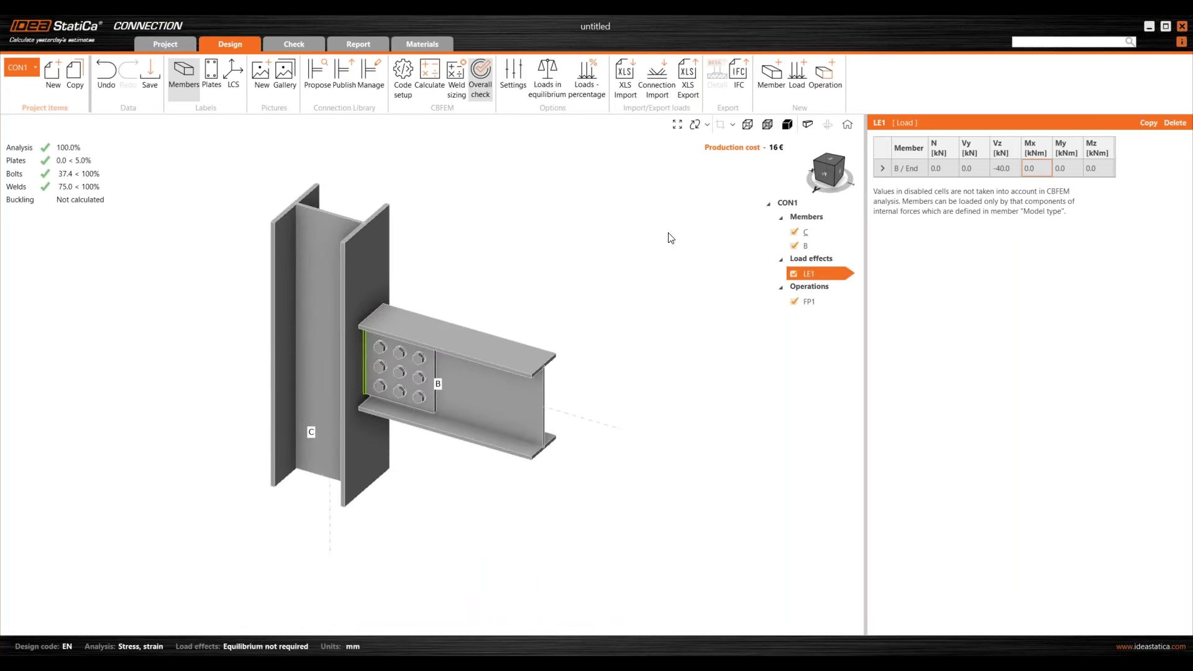
pyautogui.moveTo(829, 174); pyautogui.dragTo(825, 180)
pyautogui.click(824, 177)
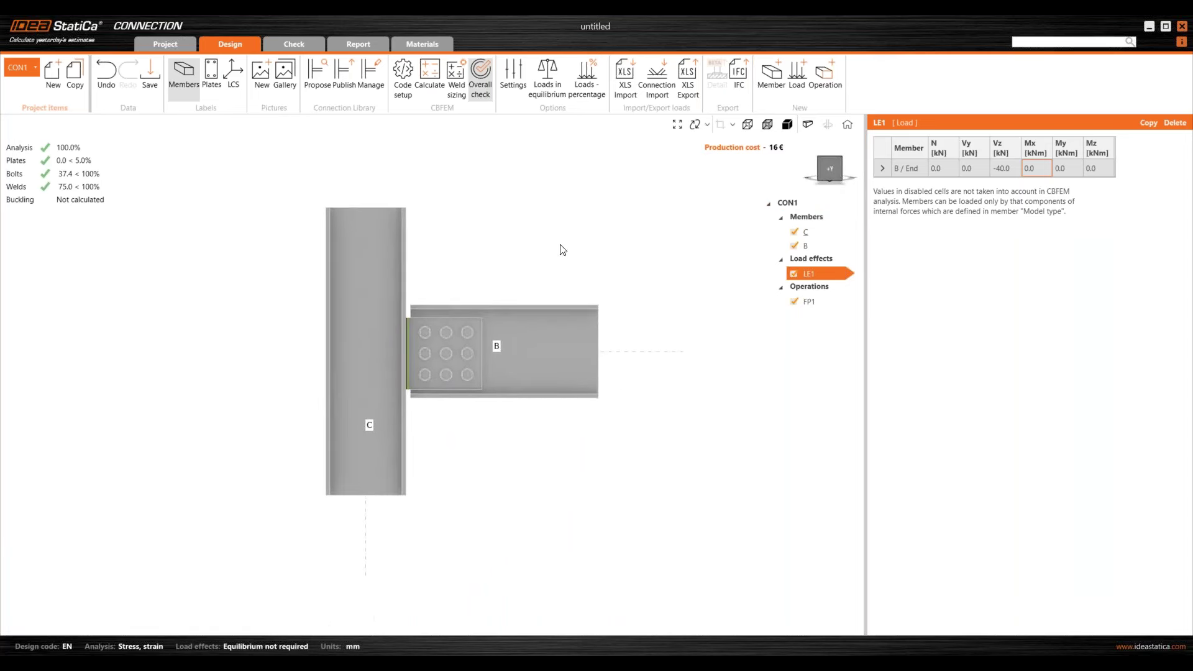
pyautogui.moveTo(641, 293); pyautogui.dragTo(679, 294, button='middle')
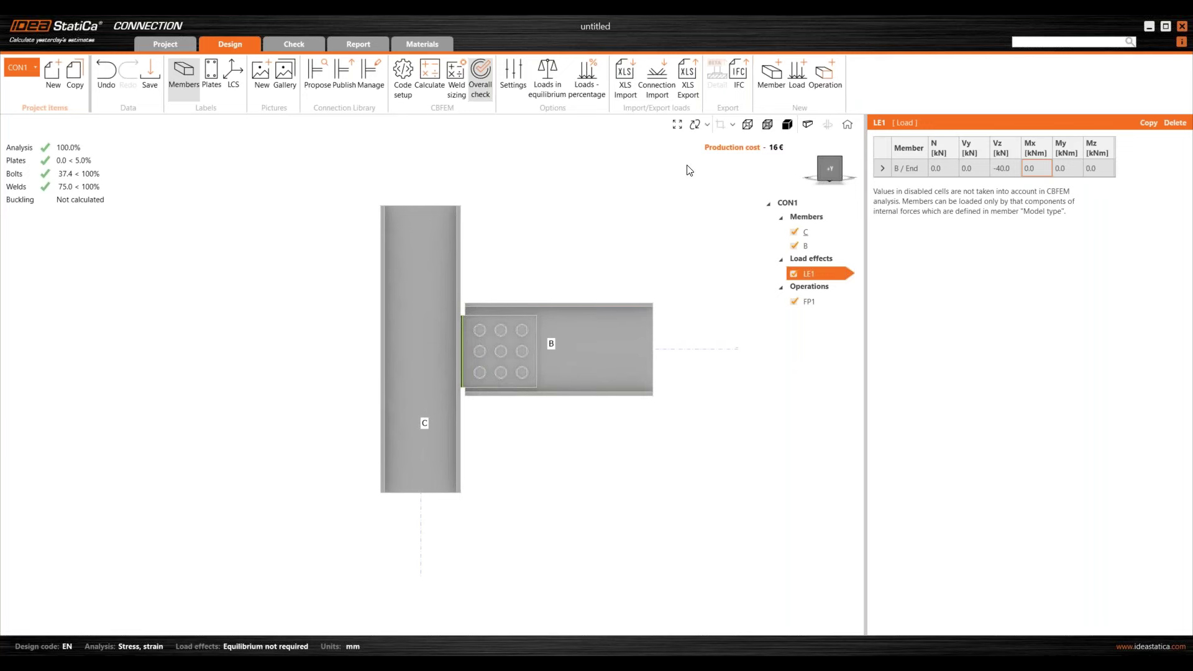
# Step: Display equivalent stress results with the mesh overlay and the deformed shape turned on
pyautogui.click(308, 48)
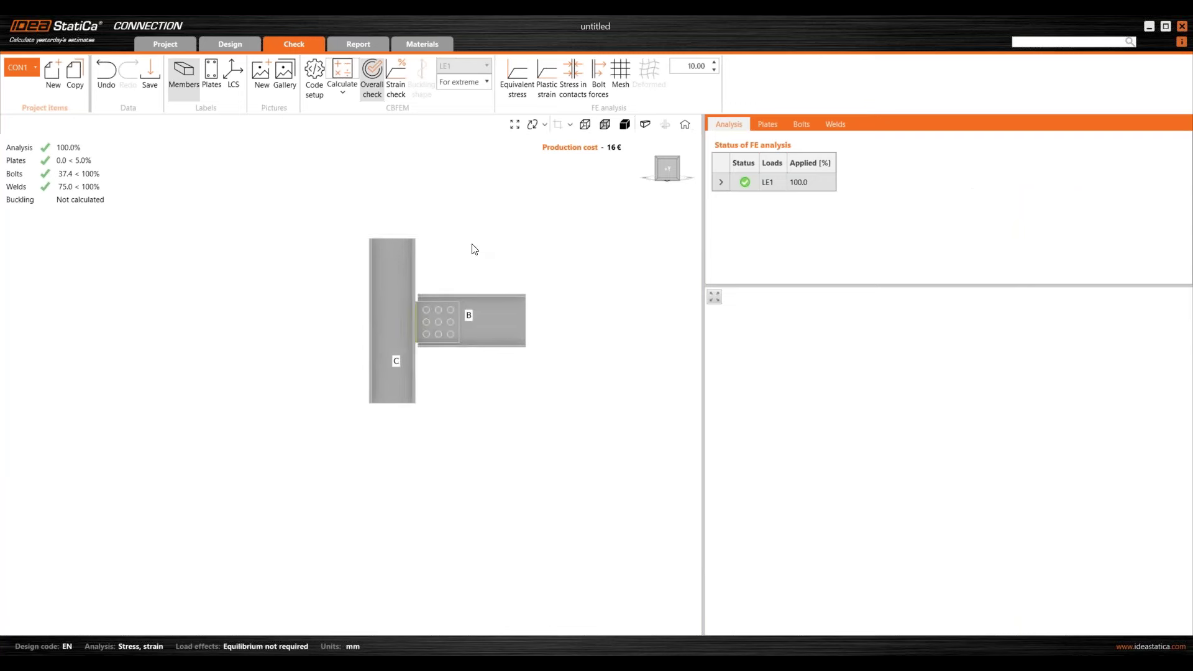
pyautogui.click(519, 93)
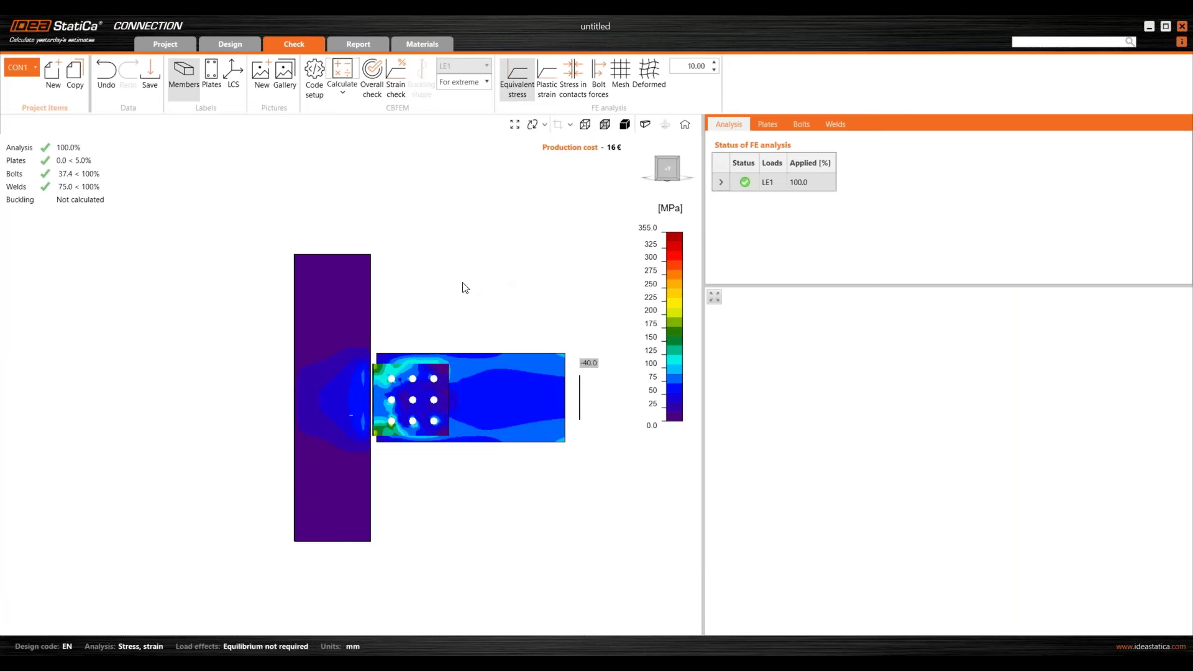
pyautogui.moveTo(452, 306); pyautogui.dragTo(450, 291, button='middle')
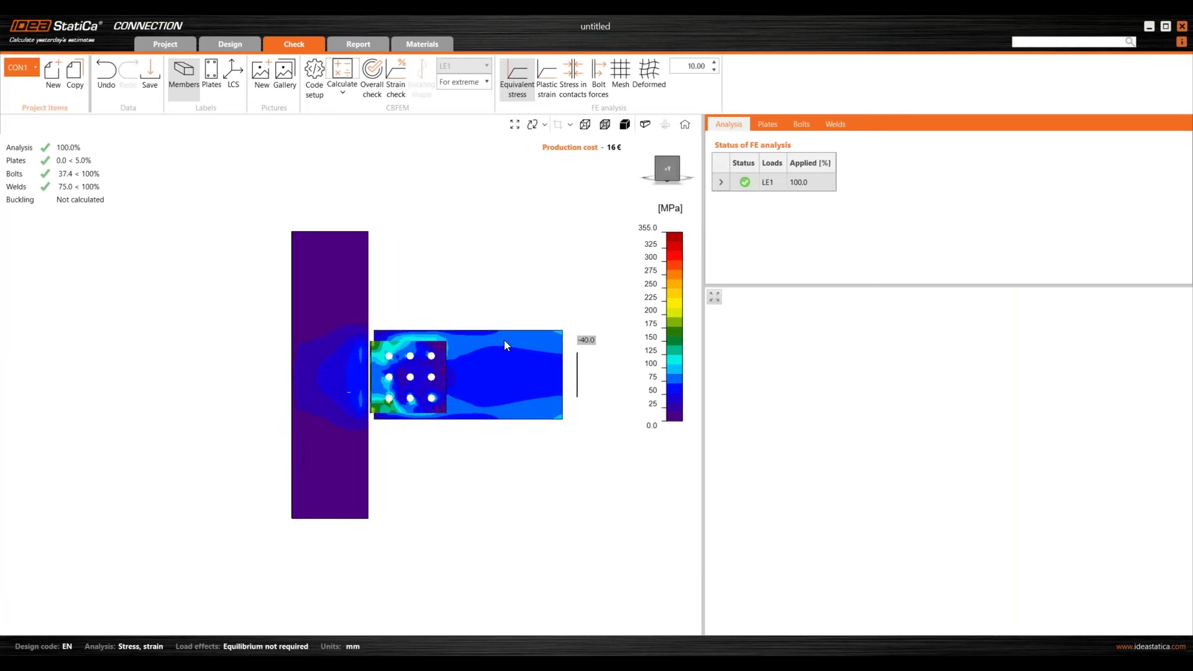
pyautogui.scroll(3, 442, 410)
pyautogui.scroll(-3, 441, 410)
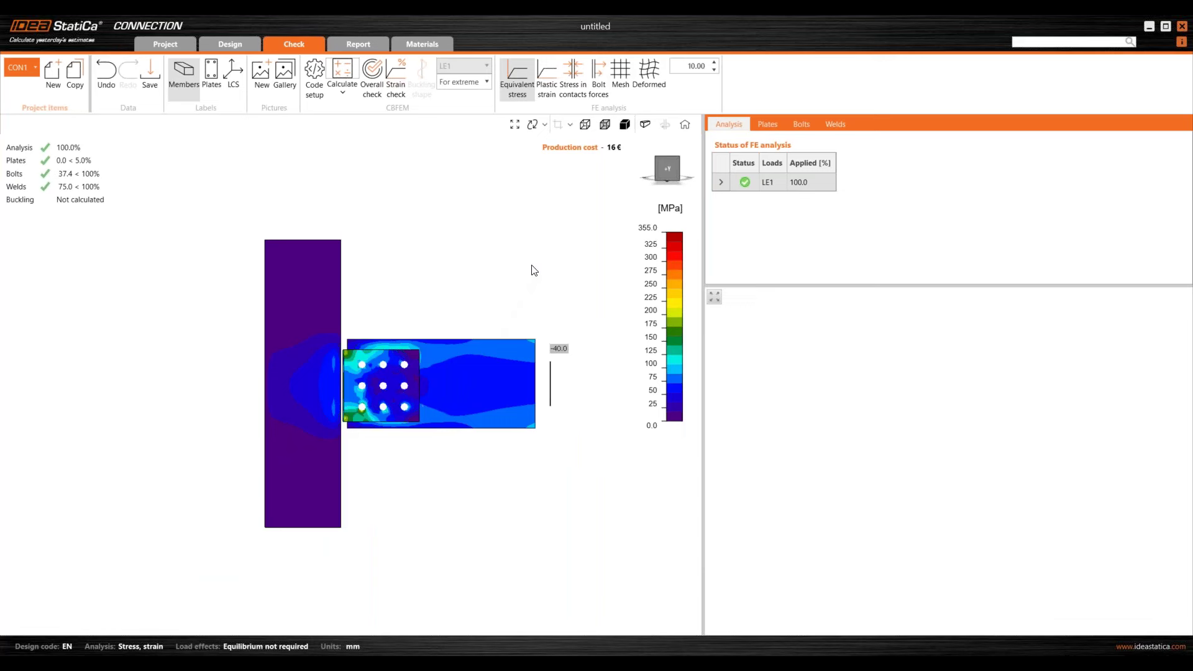
pyautogui.click(619, 70)
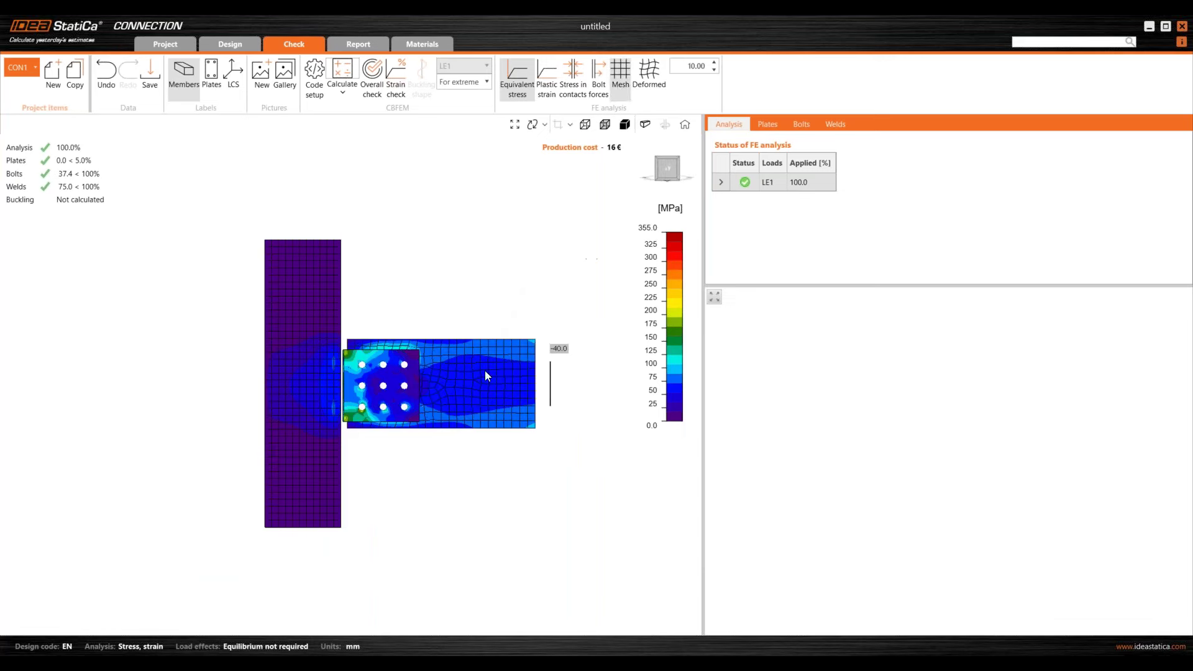
pyautogui.scroll(3, 427, 416)
pyautogui.scroll(-1, 404, 397)
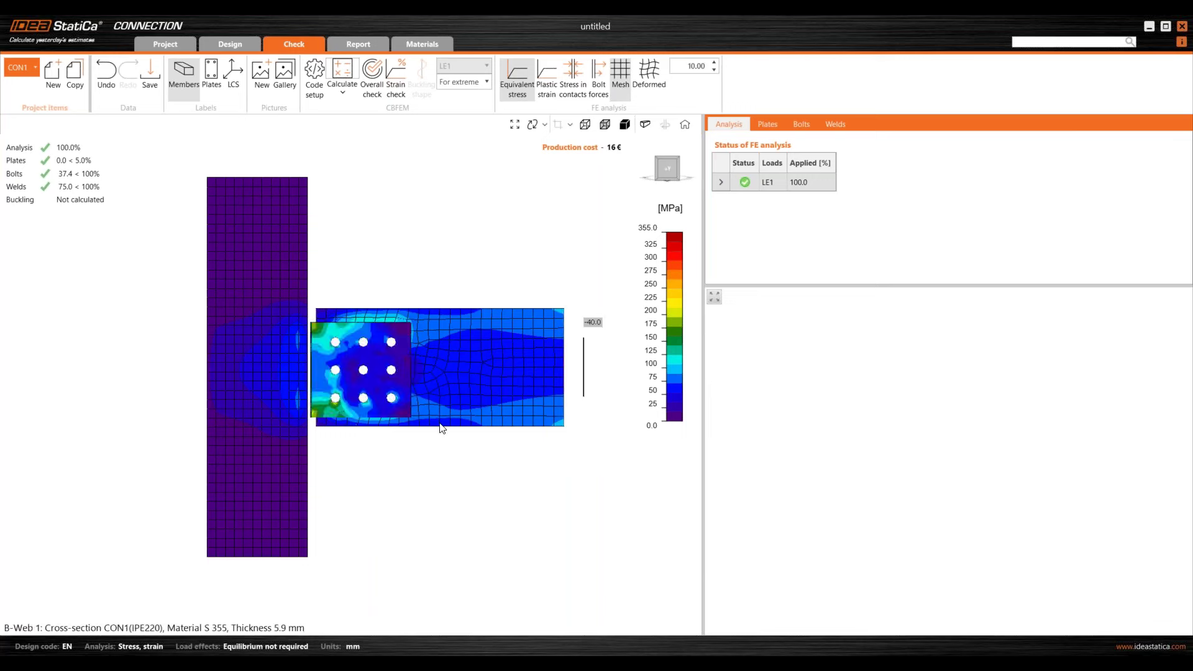
pyautogui.scroll(-2, 440, 426)
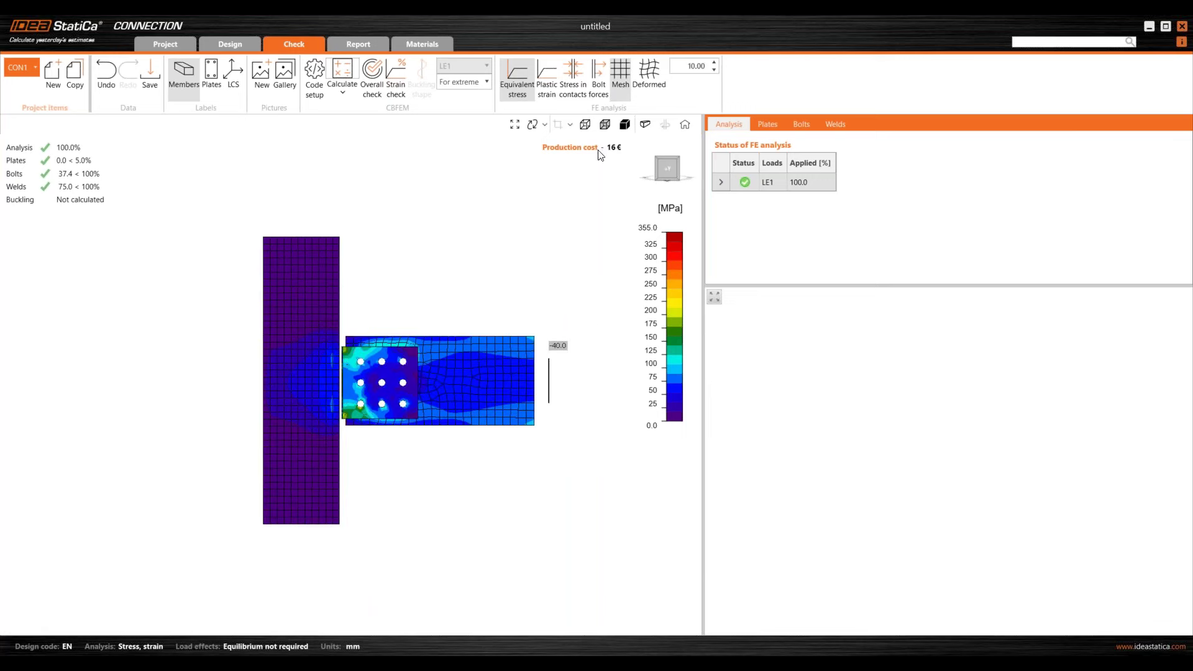
pyautogui.click(647, 81)
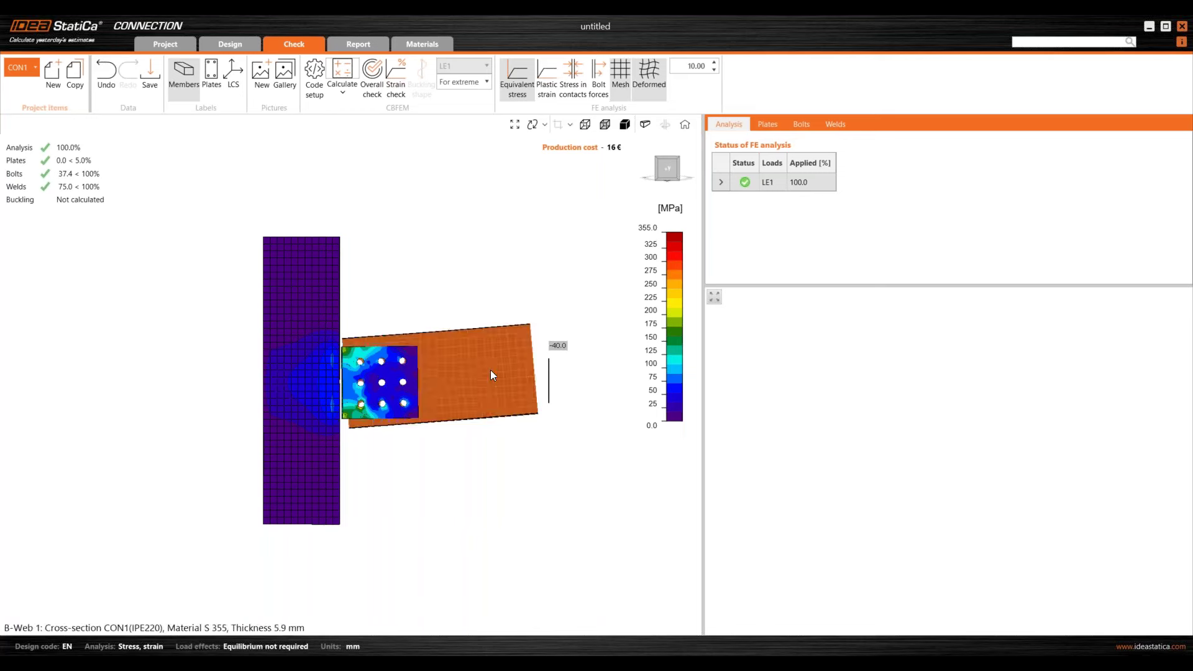
pyautogui.scroll(3, 472, 385)
# Step: Orbit and zoom the stress model to a near-front view of the fin plate bolts
pyautogui.moveTo(436, 354); pyautogui.dragTo(495, 391, button='right')
pyautogui.scroll(3, 522, 348)
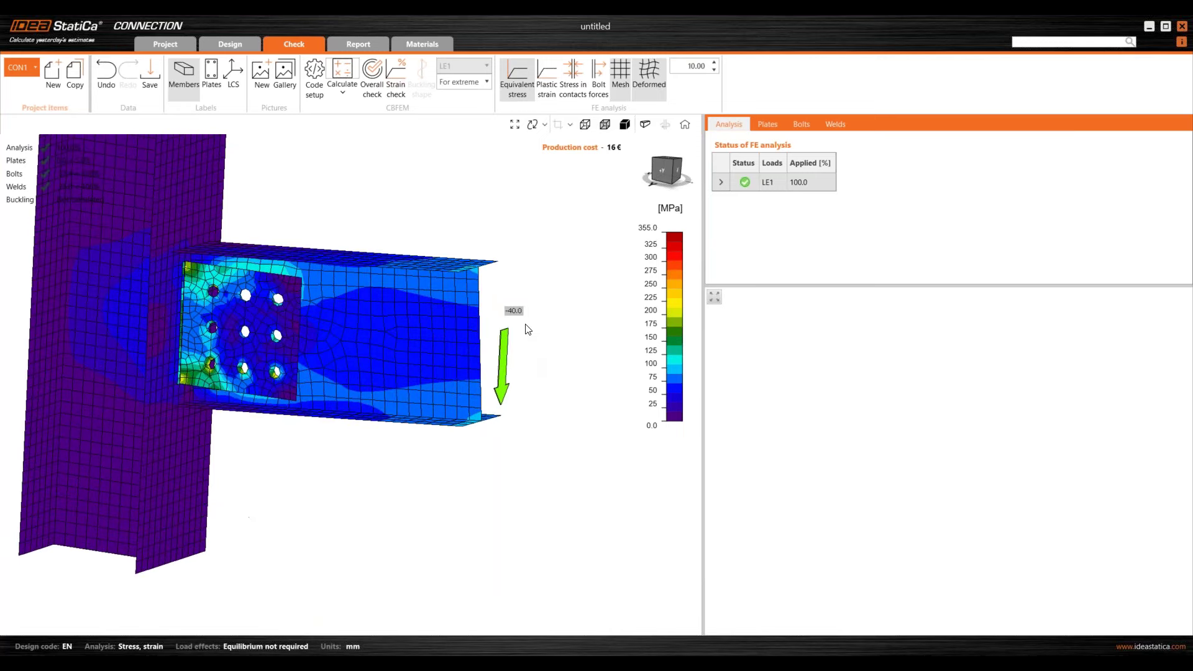
pyautogui.moveTo(524, 367); pyautogui.dragTo(512, 415, button='right')
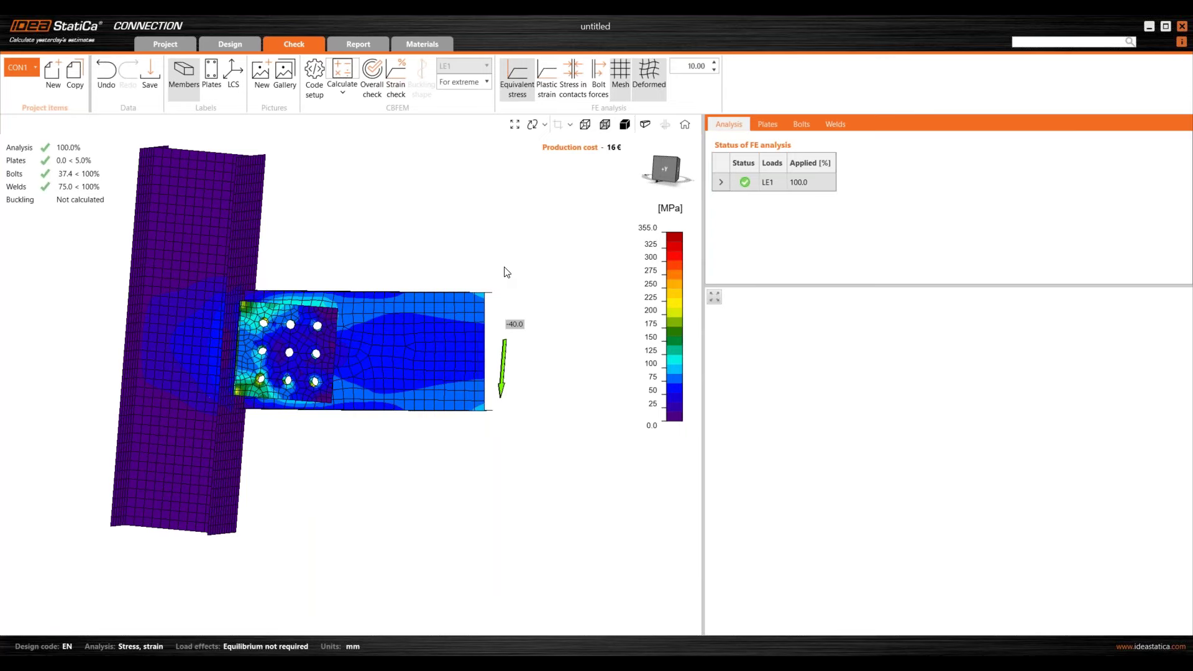
pyautogui.moveTo(506, 269); pyautogui.dragTo(529, 255, button='middle')
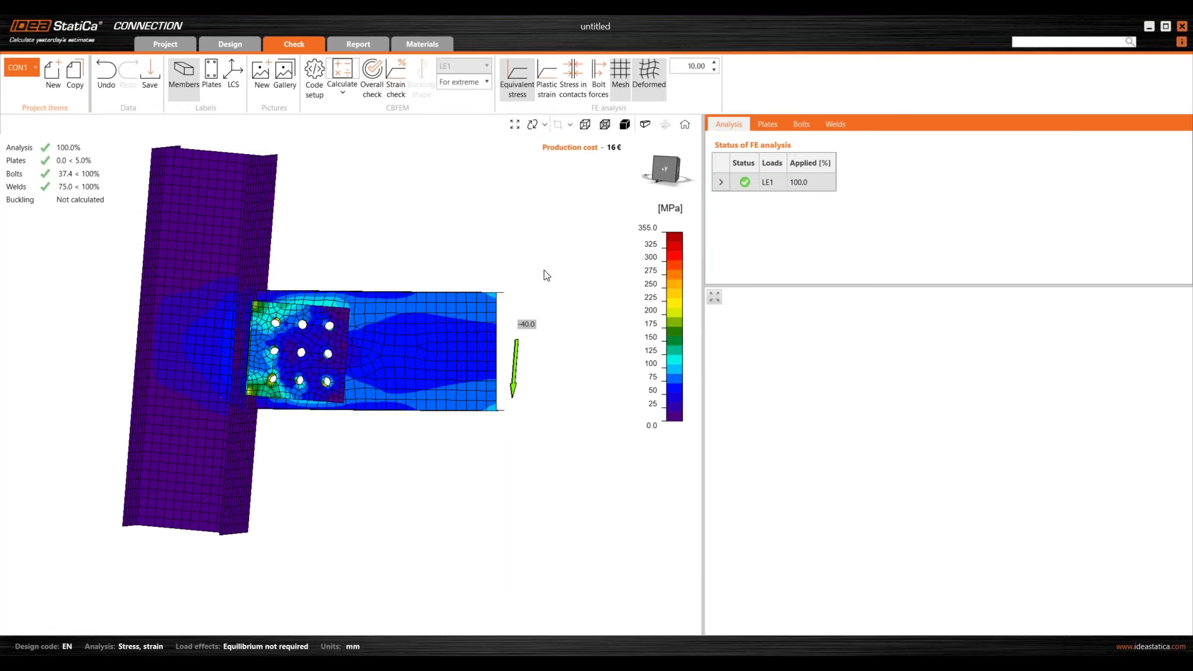
pyautogui.scroll(-1, 545, 271)
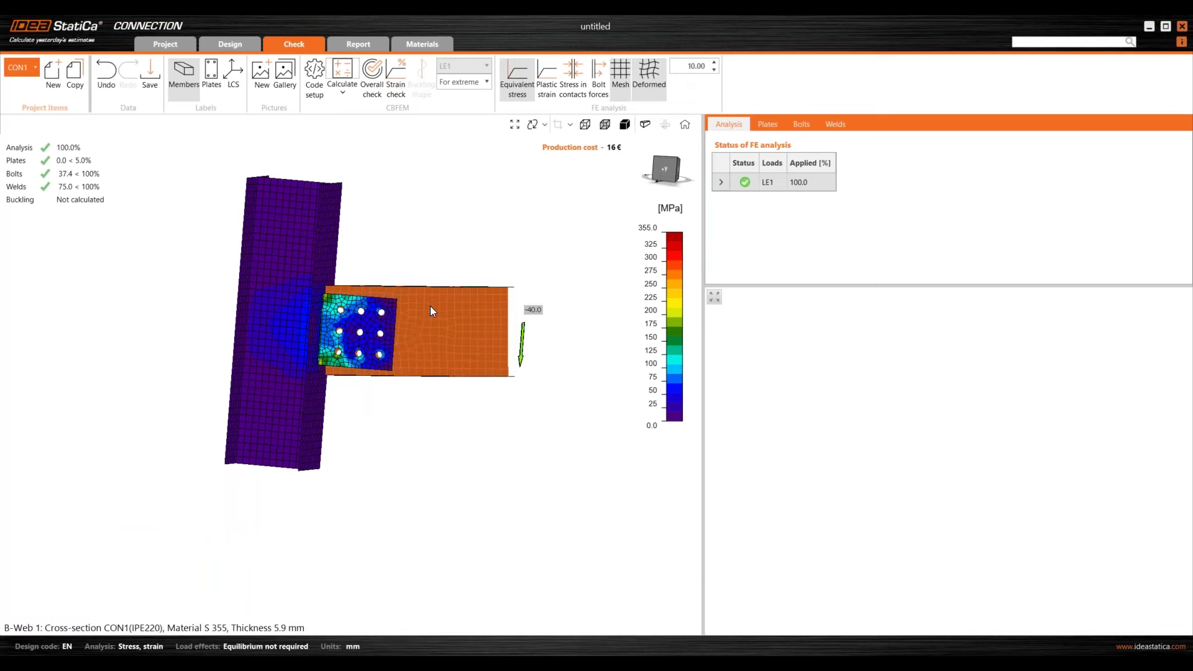
pyautogui.scroll(-1, 407, 347)
pyautogui.scroll(1, 407, 315)
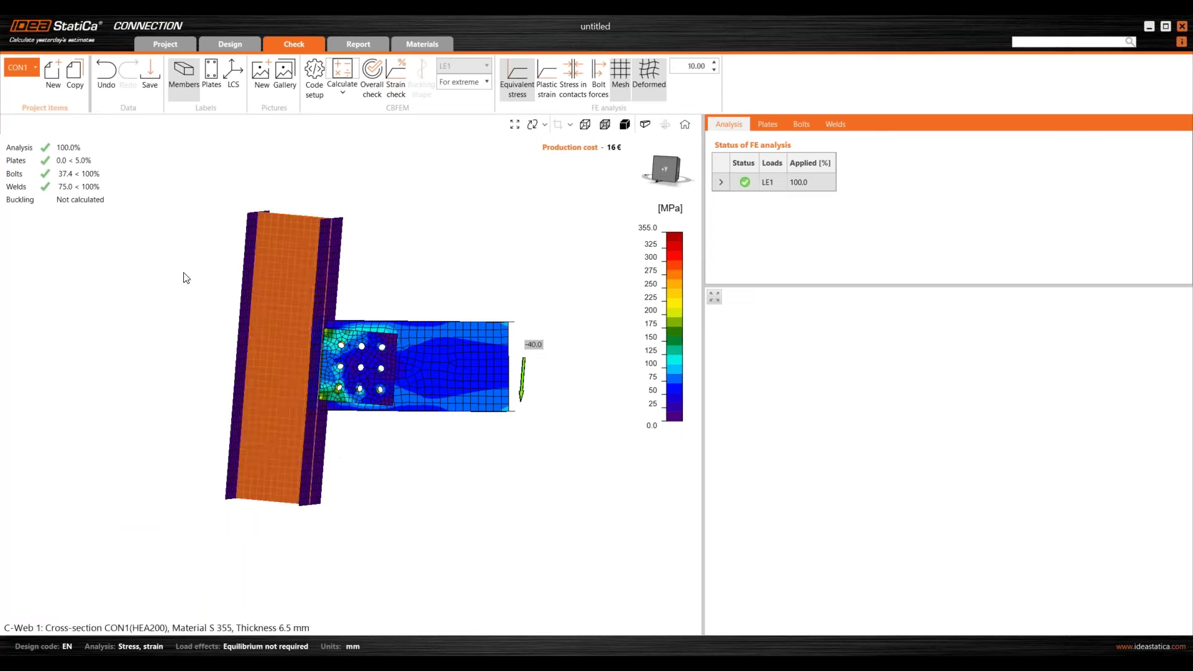
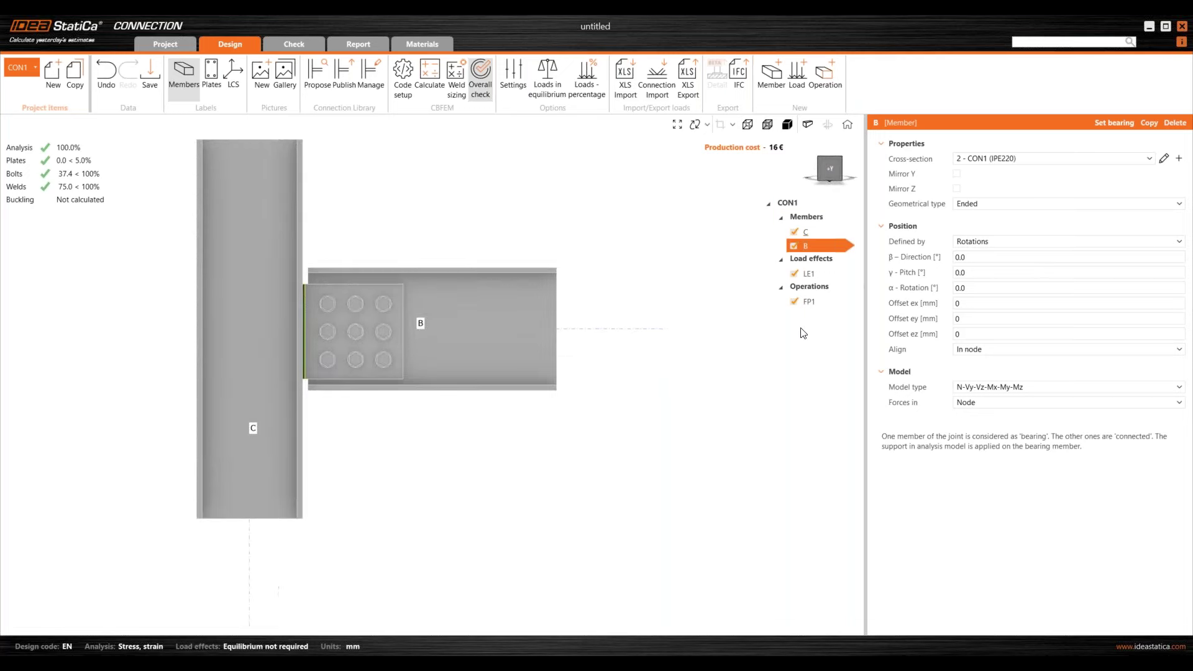
# Step: Apply beam B's forces in the bolts and make the model transparent
pyautogui.click(981, 409)
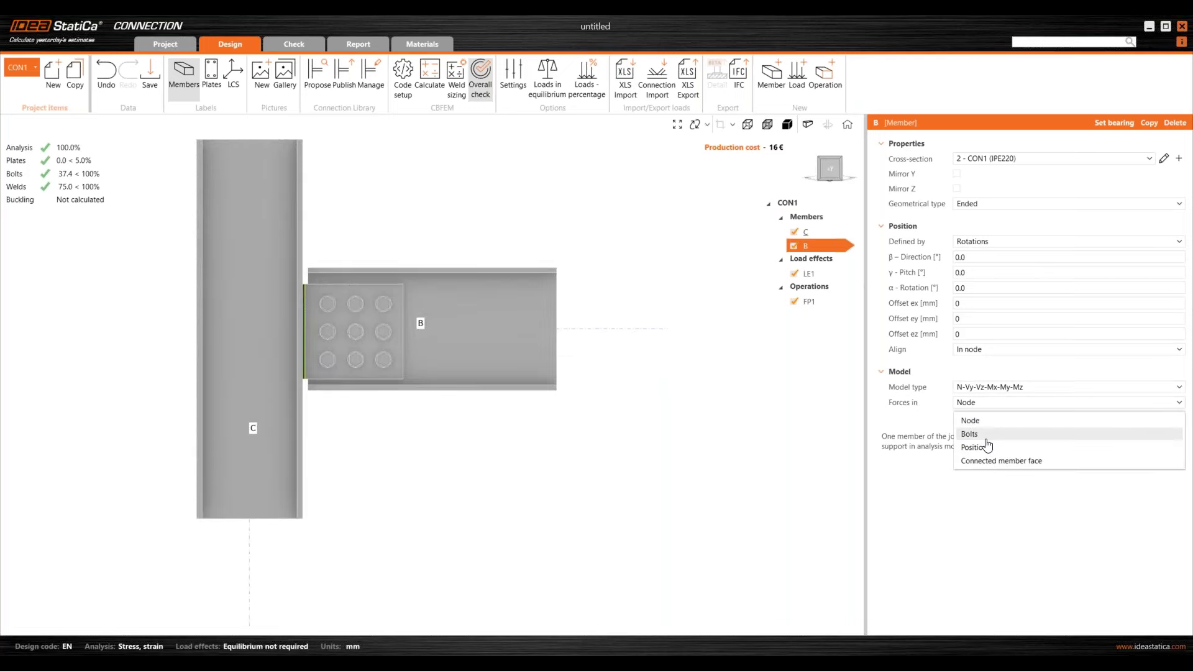
pyautogui.click(987, 435)
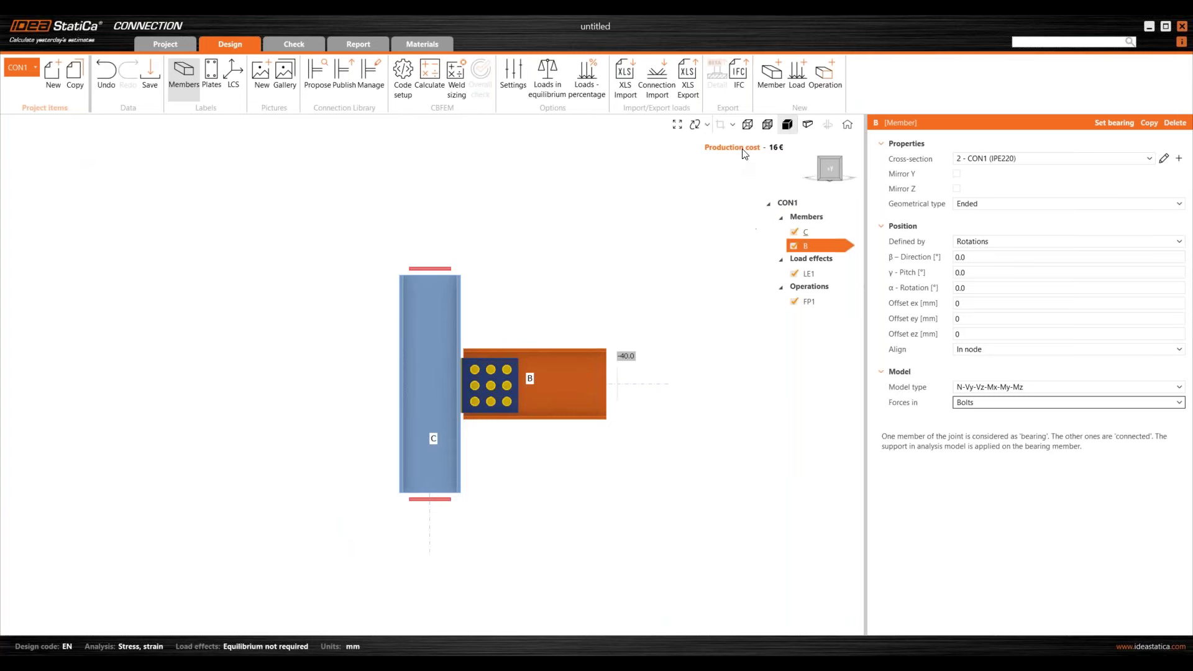
pyautogui.click(767, 124)
pyautogui.scroll(3, 488, 388)
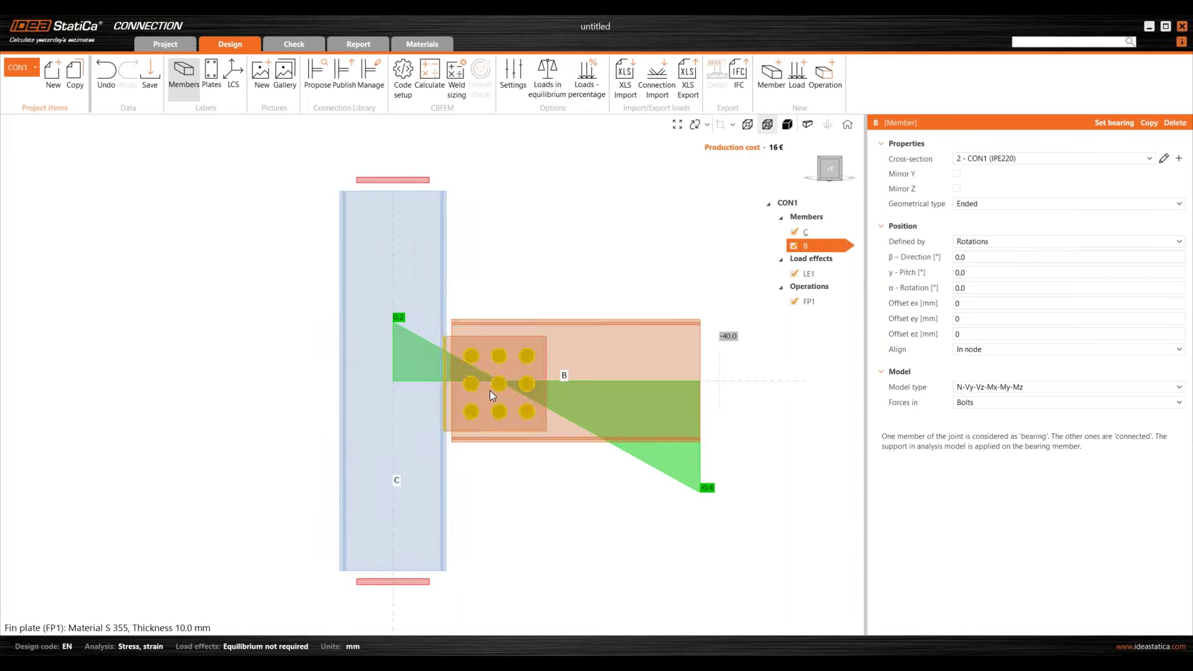
pyautogui.scroll(3, 503, 379)
pyautogui.scroll(-2, 491, 357)
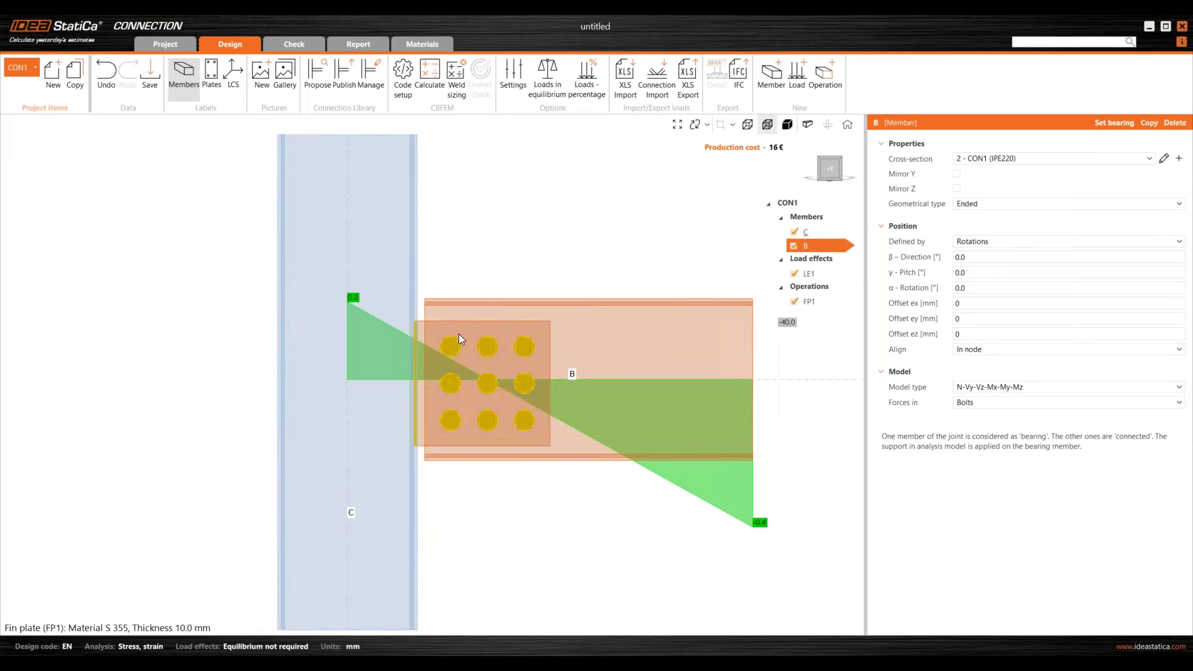
pyautogui.scroll(-2, 431, 345)
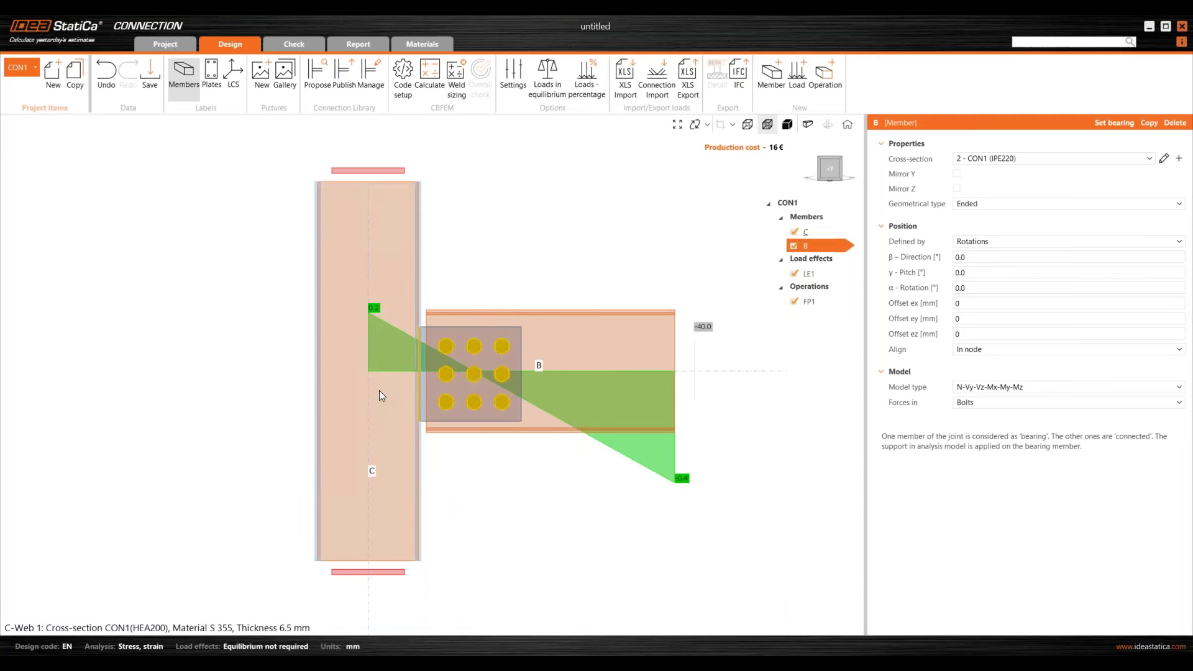
pyautogui.scroll(-2, 382, 395)
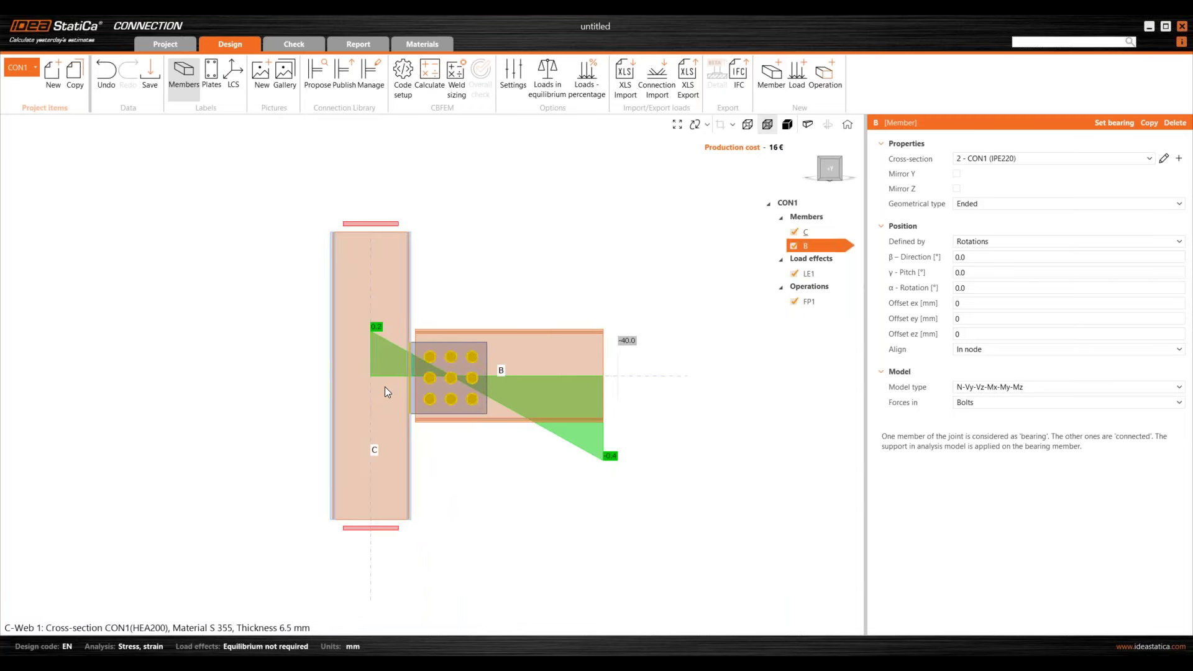
# Step: Compare beam B's forces at the node, return them to the bolts, and show the solid view
pyautogui.click(972, 405)
pyautogui.click(970, 420)
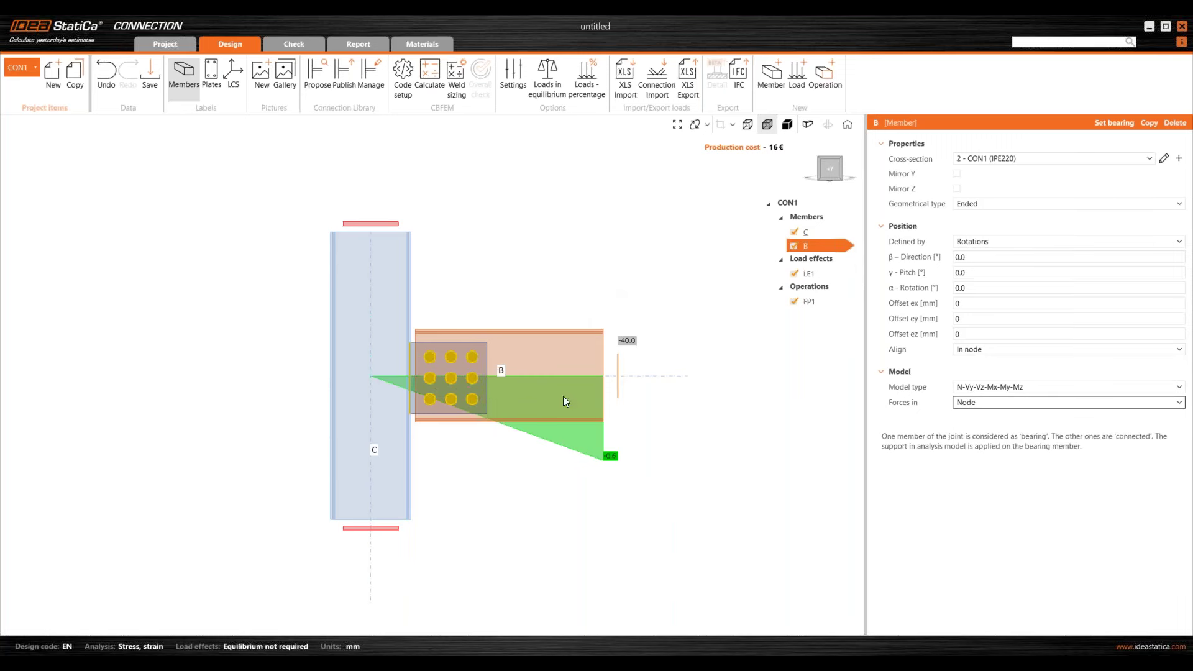
pyautogui.scroll(2, 379, 374)
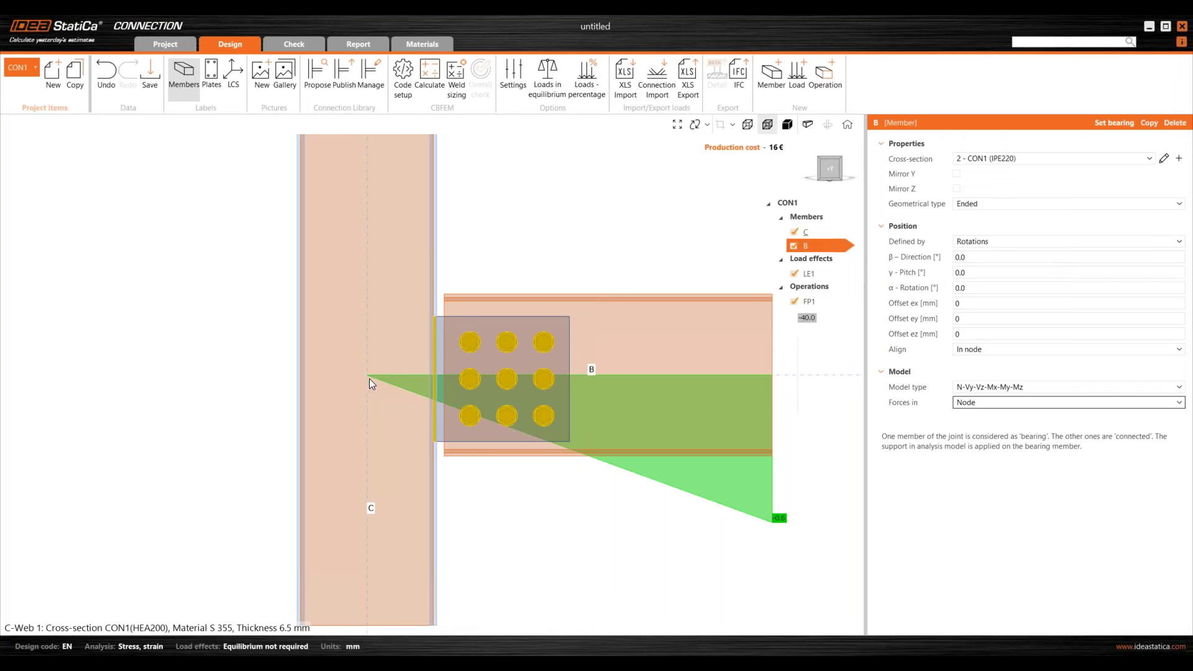
pyautogui.scroll(-3, 461, 404)
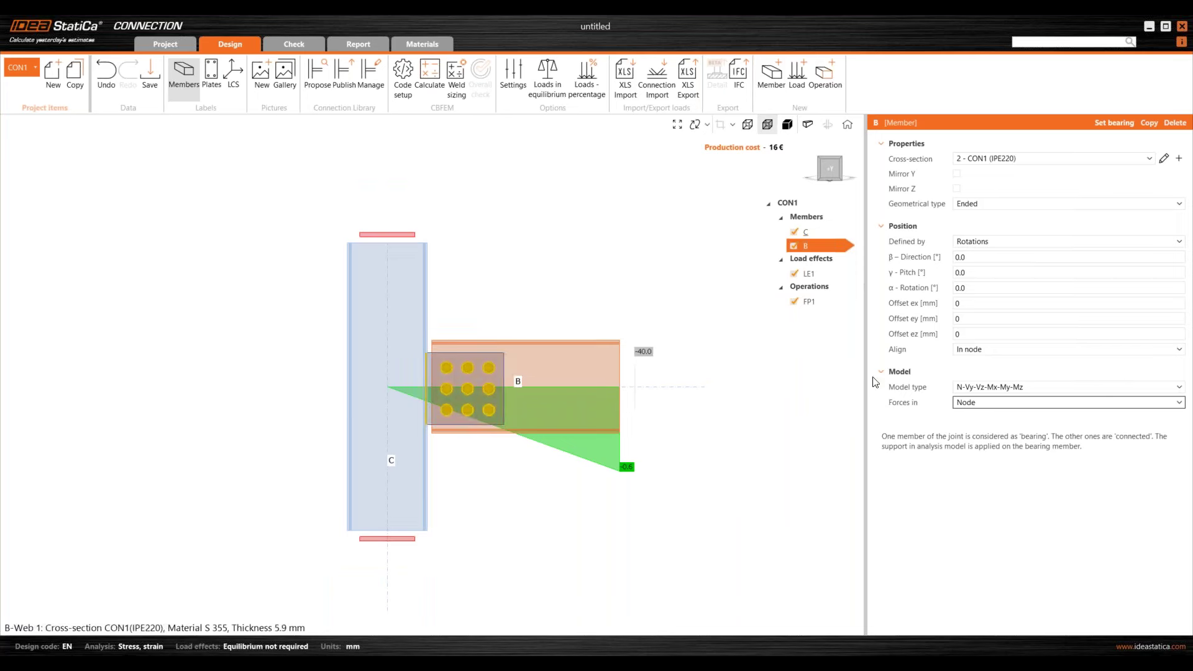
pyautogui.click(976, 404)
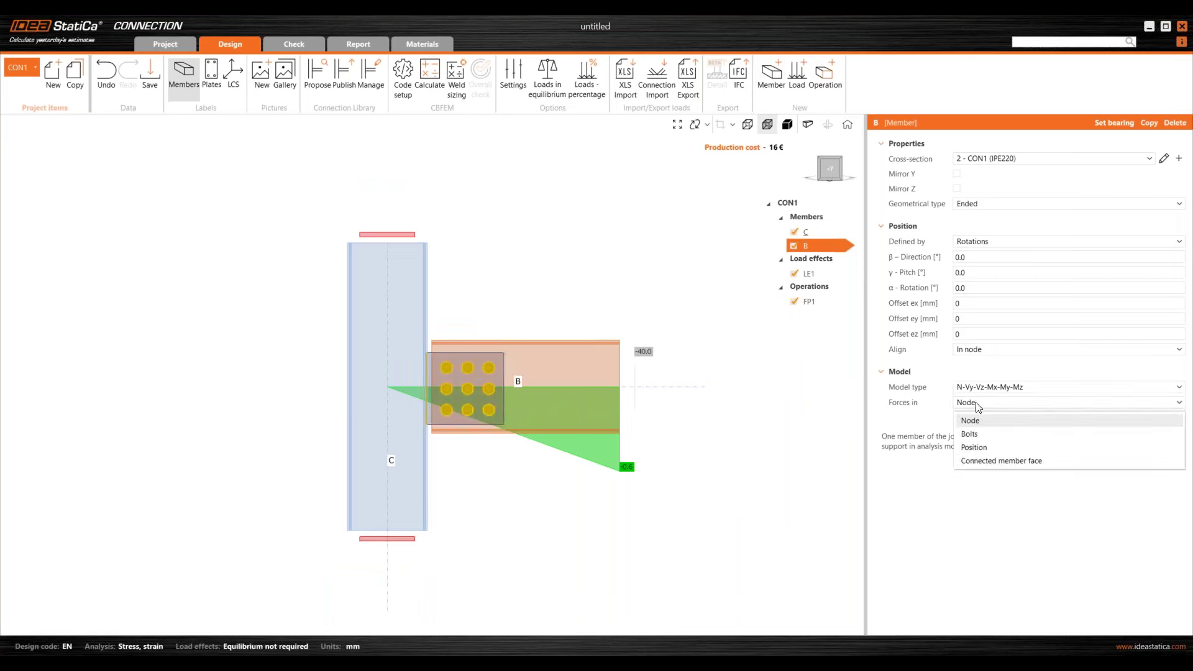
pyautogui.click(972, 434)
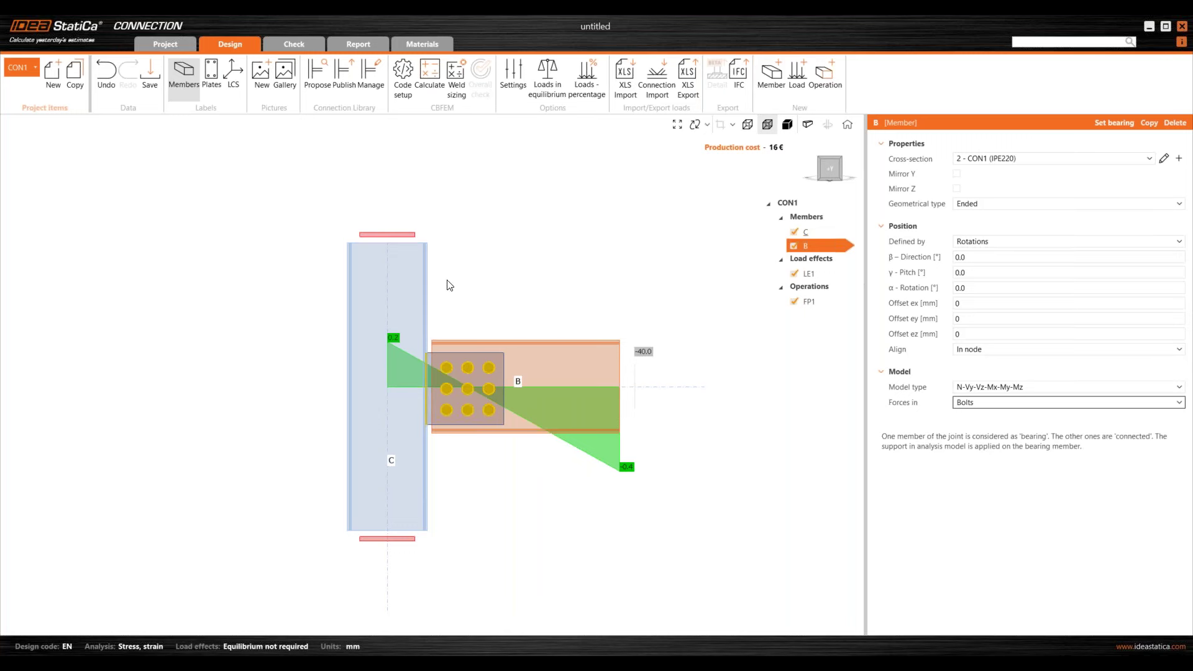
pyautogui.scroll(-1, 449, 285)
pyautogui.scroll(1, 532, 309)
pyautogui.scroll(-1, 533, 309)
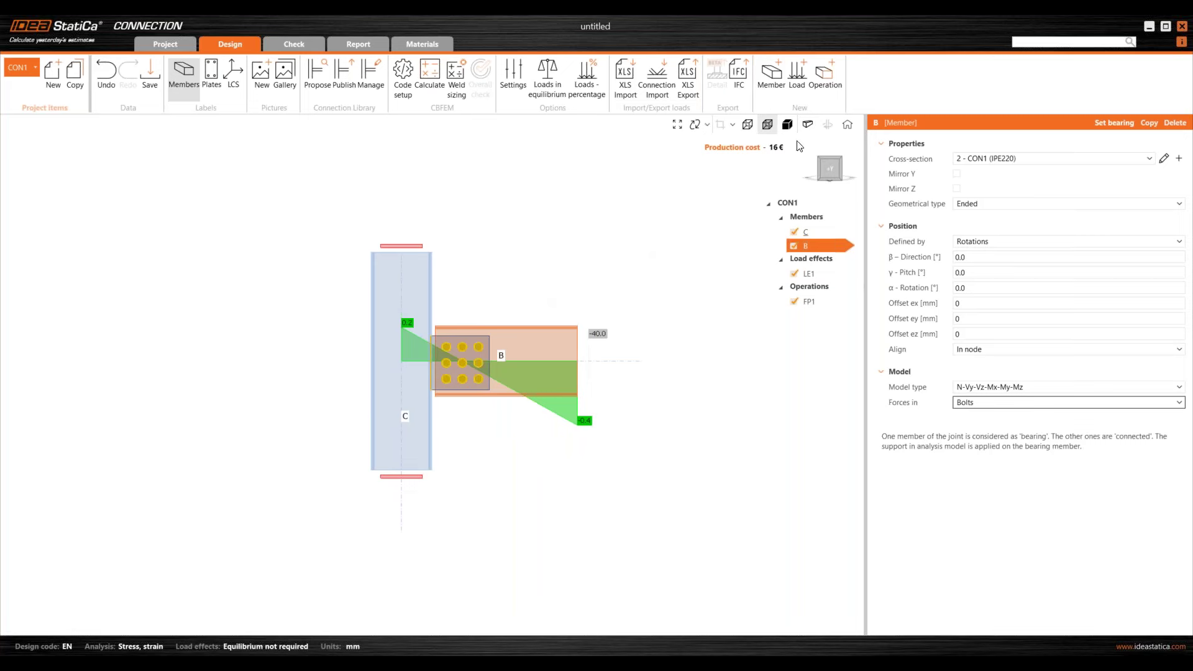
pyautogui.click(787, 124)
# Step: Return to the home view, run the CBFEM calculation and show the stress check results
pyautogui.click(847, 124)
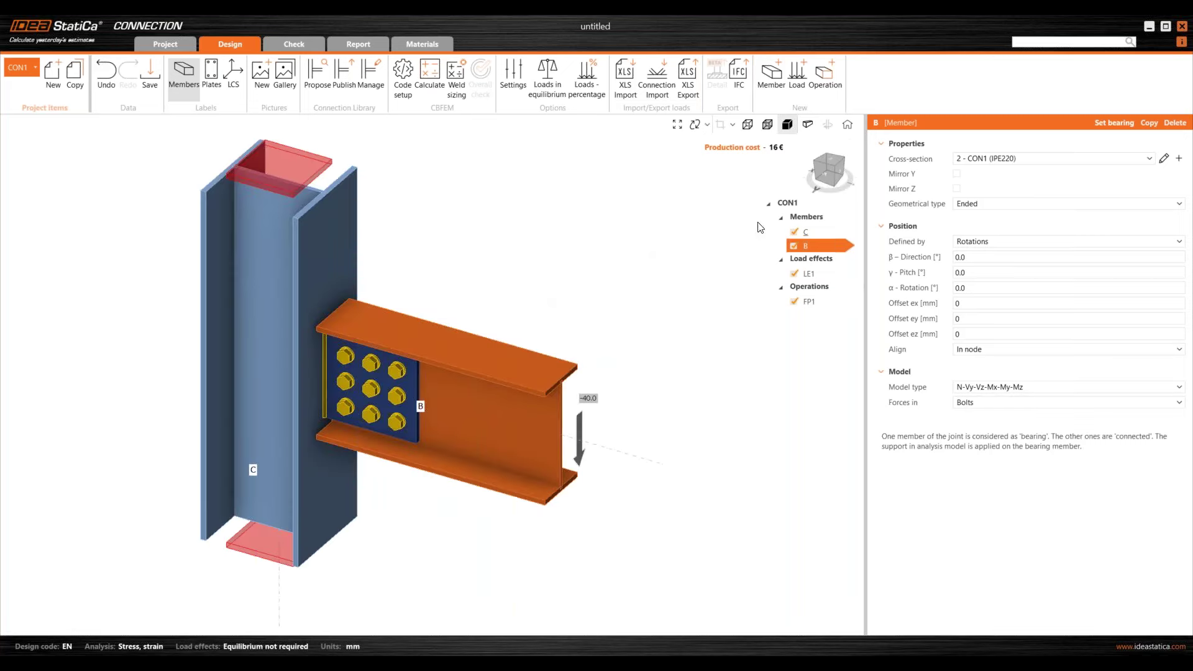
pyautogui.click(429, 74)
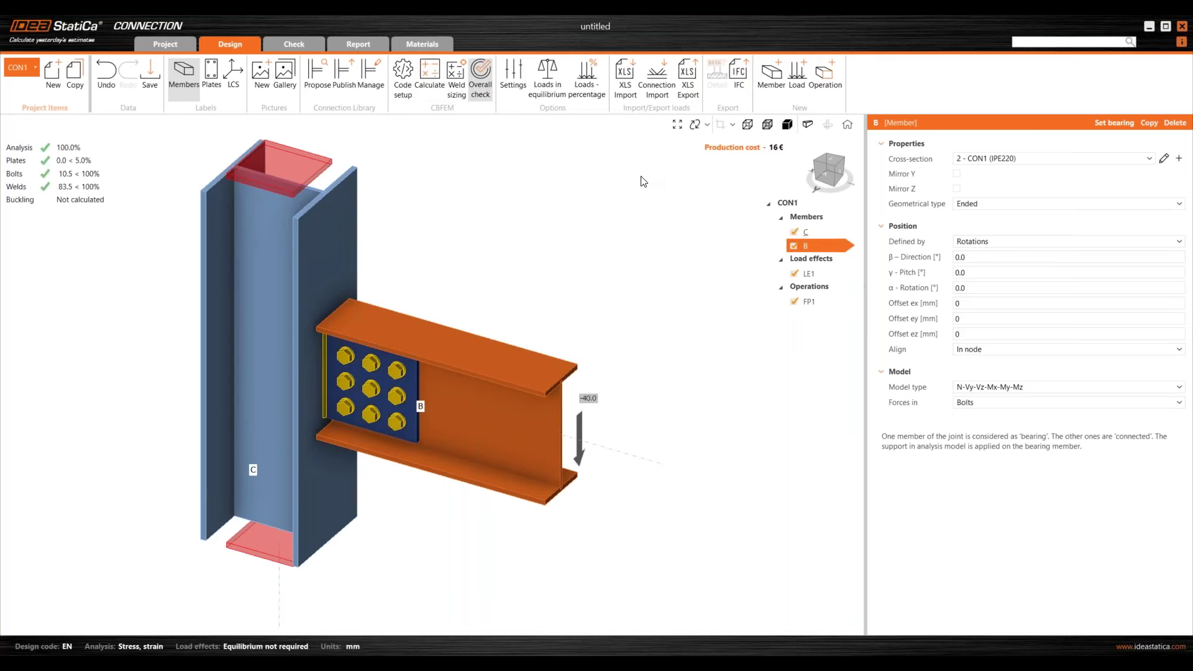
pyautogui.click(285, 44)
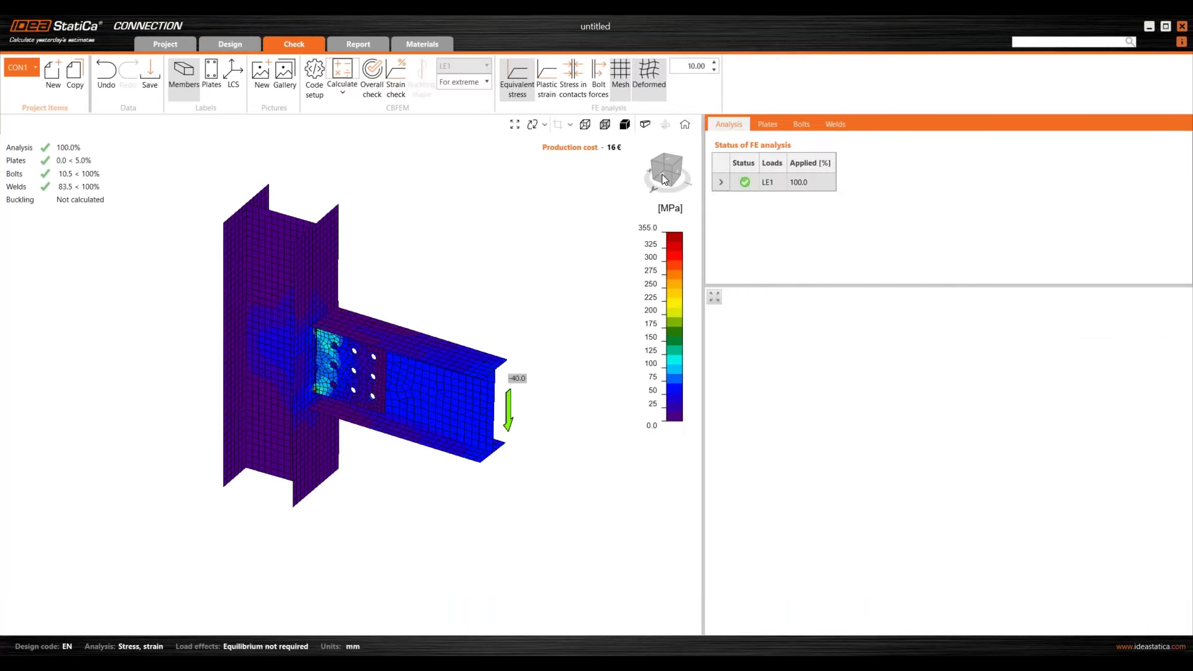
# Step: View the results from the front with deformation scale 50, then orbit to an oblique view
pyautogui.click(664, 180)
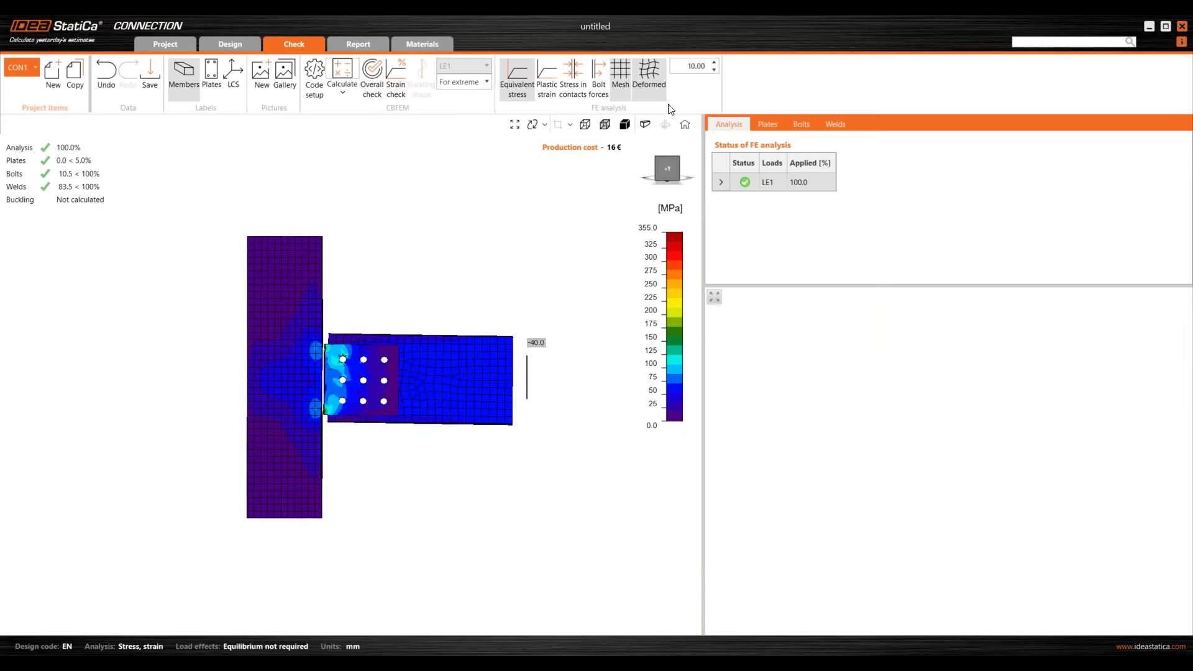
pyautogui.click(679, 67)
pyautogui.write('50')
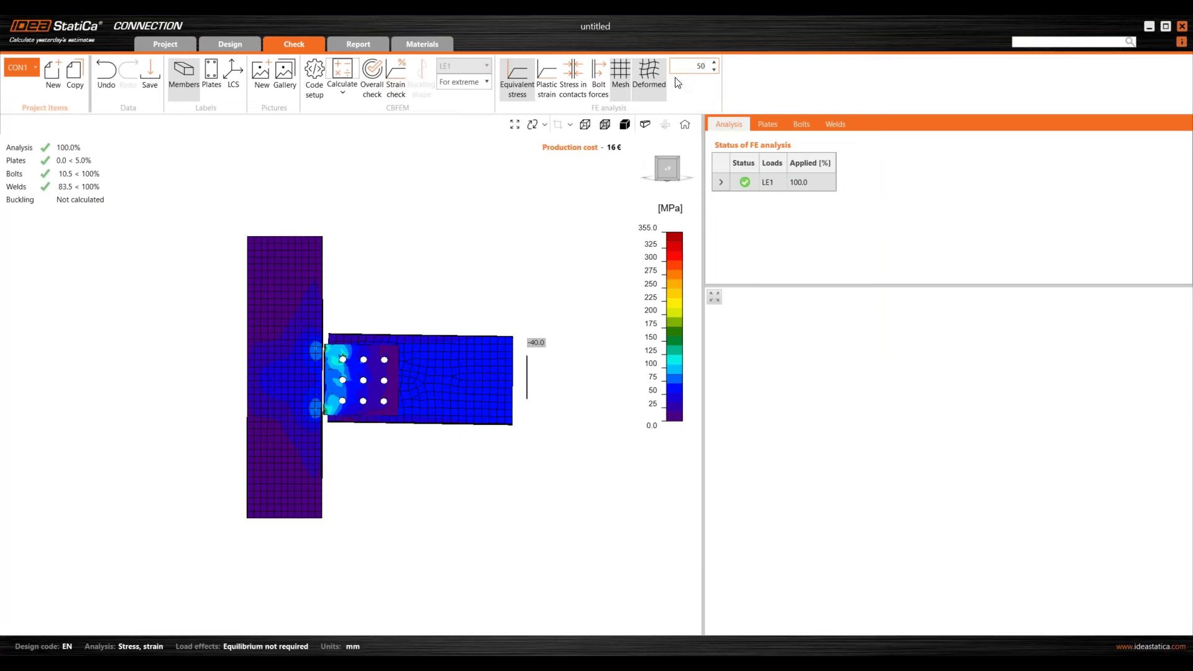
pyautogui.press('Return')
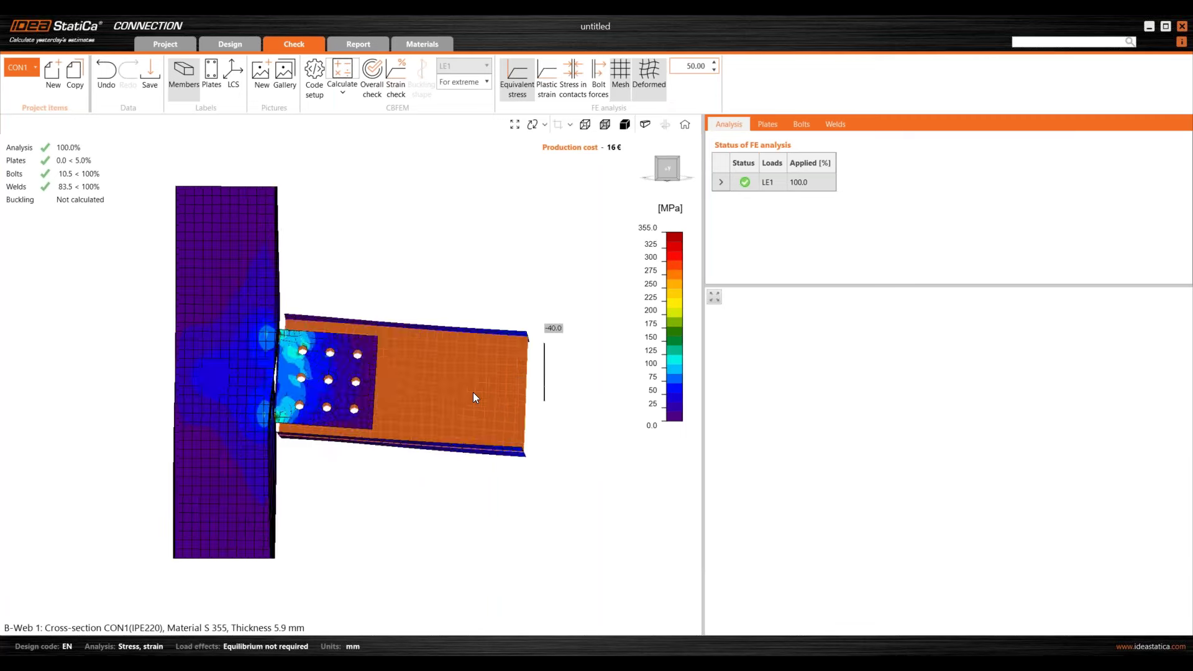
pyautogui.scroll(3, 472, 397)
pyautogui.scroll(-1, 515, 324)
pyautogui.moveTo(508, 324); pyautogui.dragTo(559, 333, button='right')
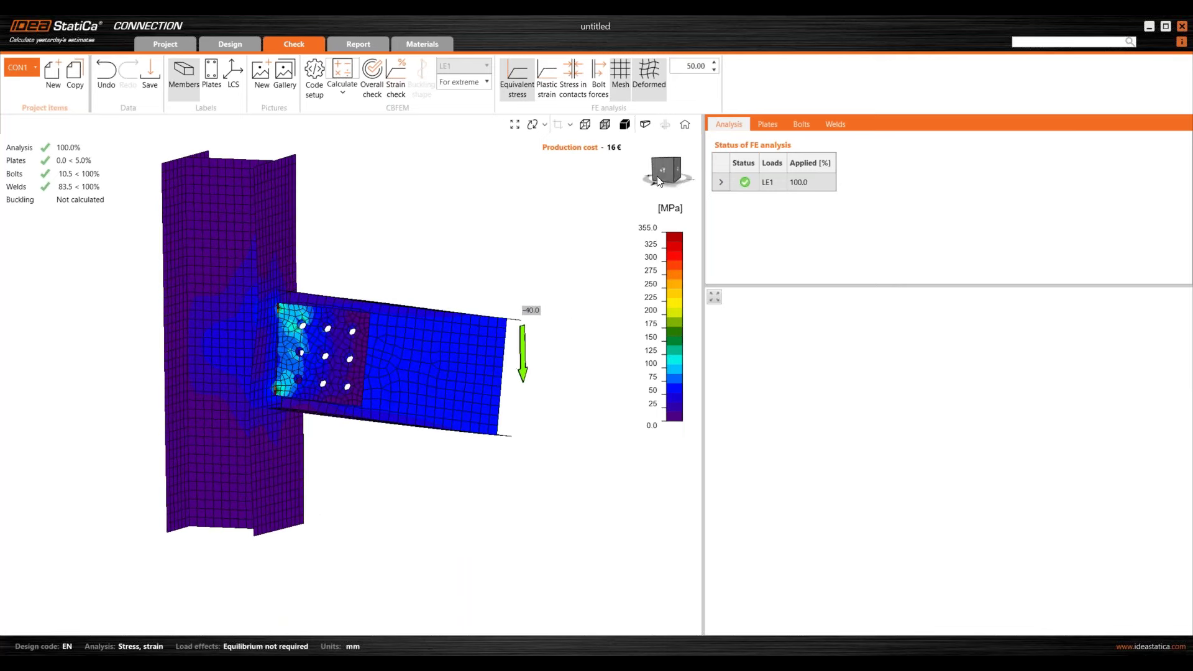
# Step: Return to the front view and reduce the deformation scale to 5
pyautogui.click(658, 152)
pyautogui.click(685, 72)
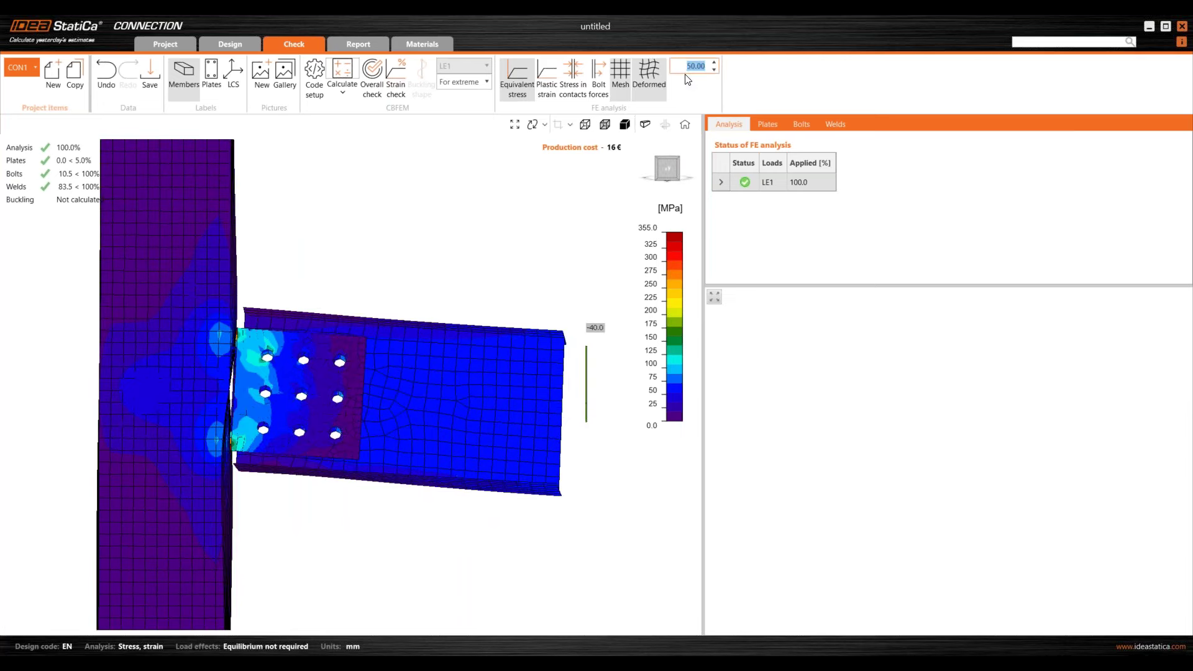
pyautogui.write('5')
pyautogui.press('Return')
pyautogui.scroll(-4, 557, 294)
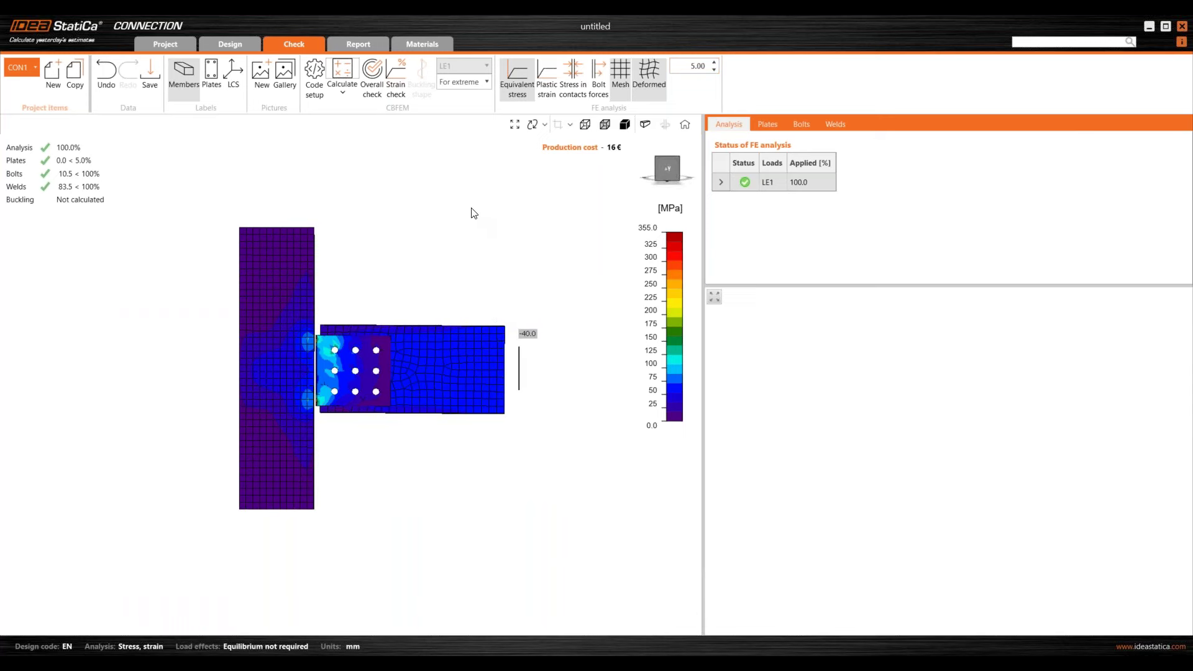
# Step: Select fin plate FP1 on the Design tab and open it in the plate Editor
pyautogui.click(232, 45)
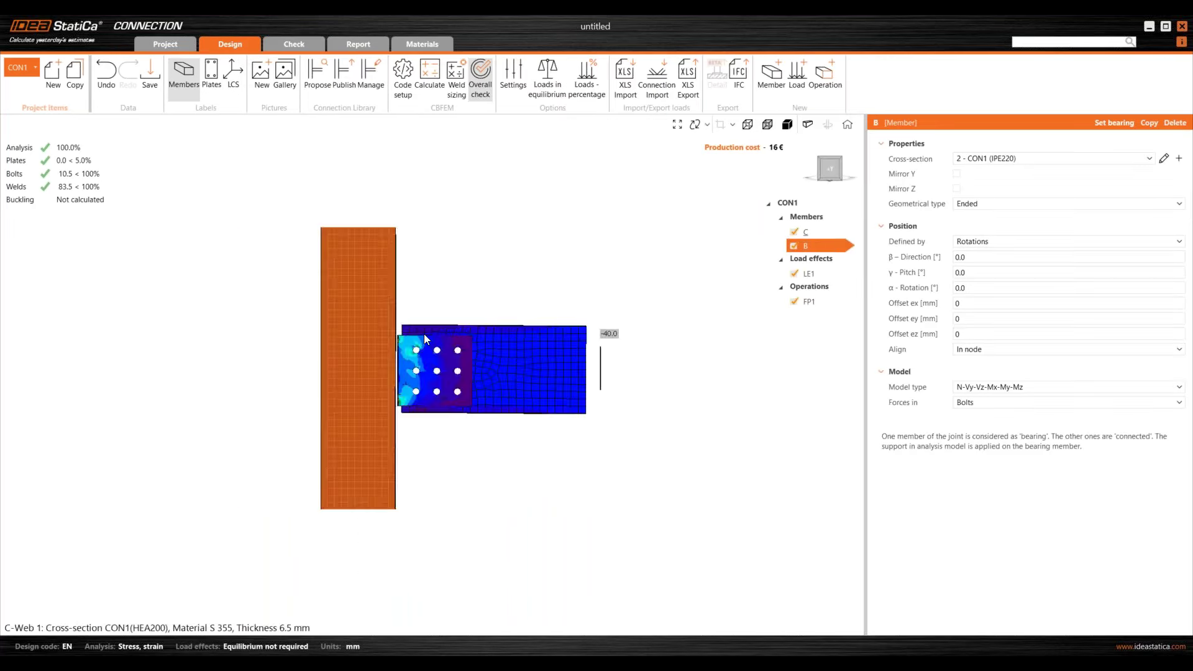
pyautogui.moveTo(686, 346); pyautogui.dragTo(702, 358, button='middle')
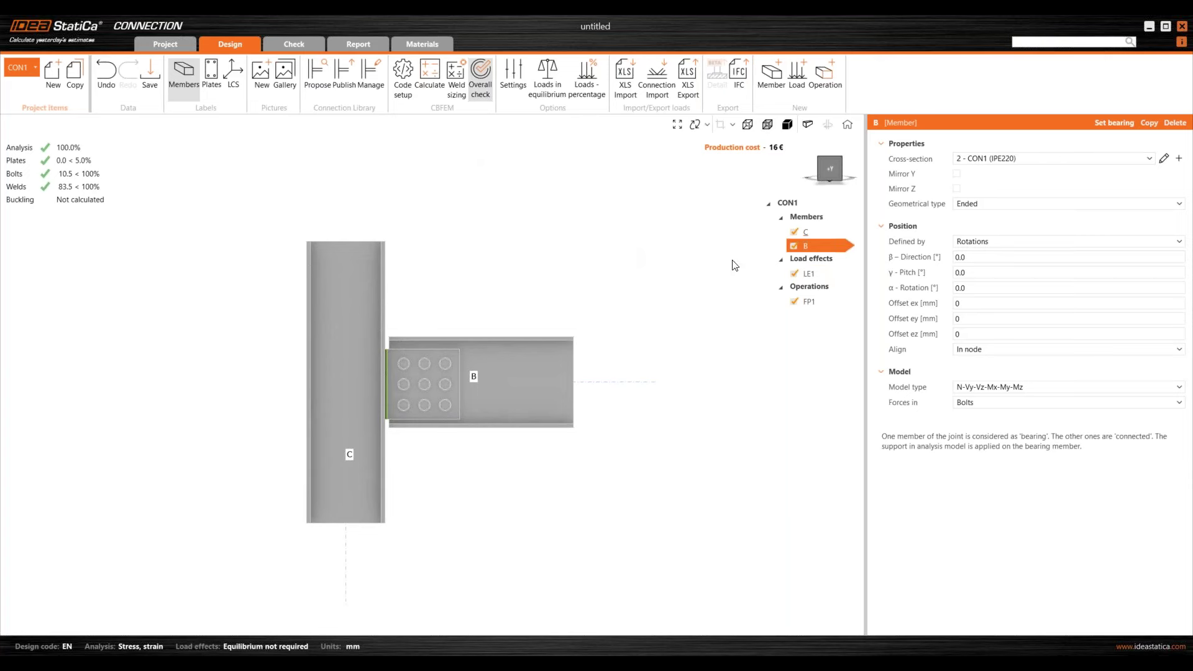
pyautogui.click(808, 301)
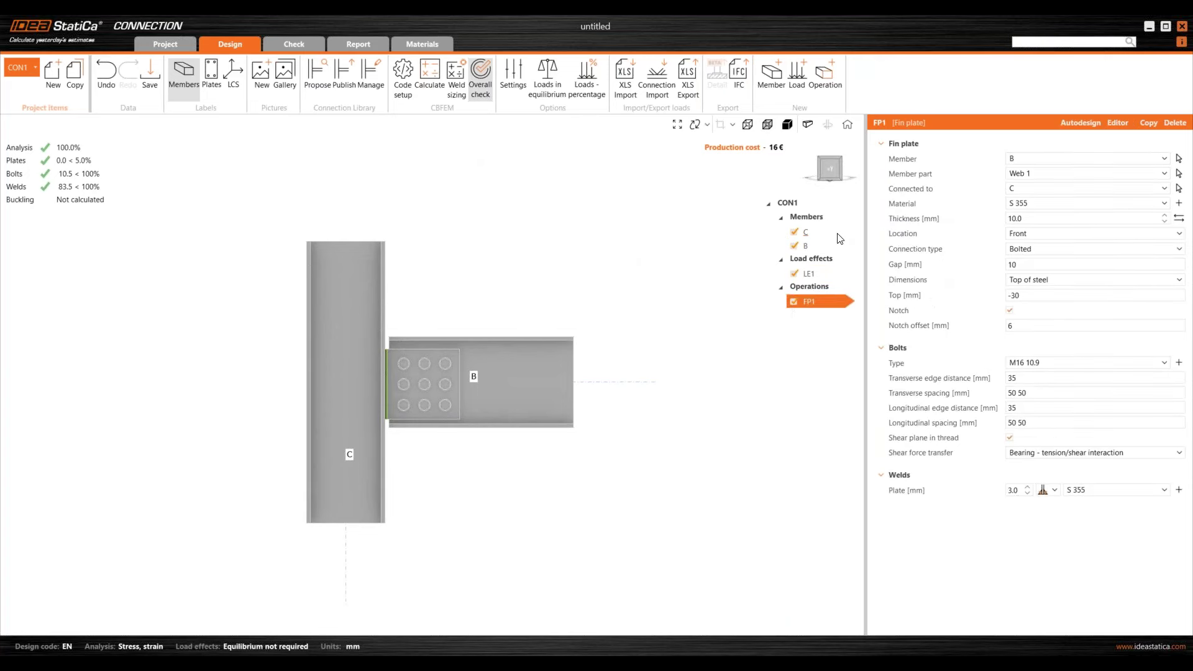
pyautogui.click(1116, 123)
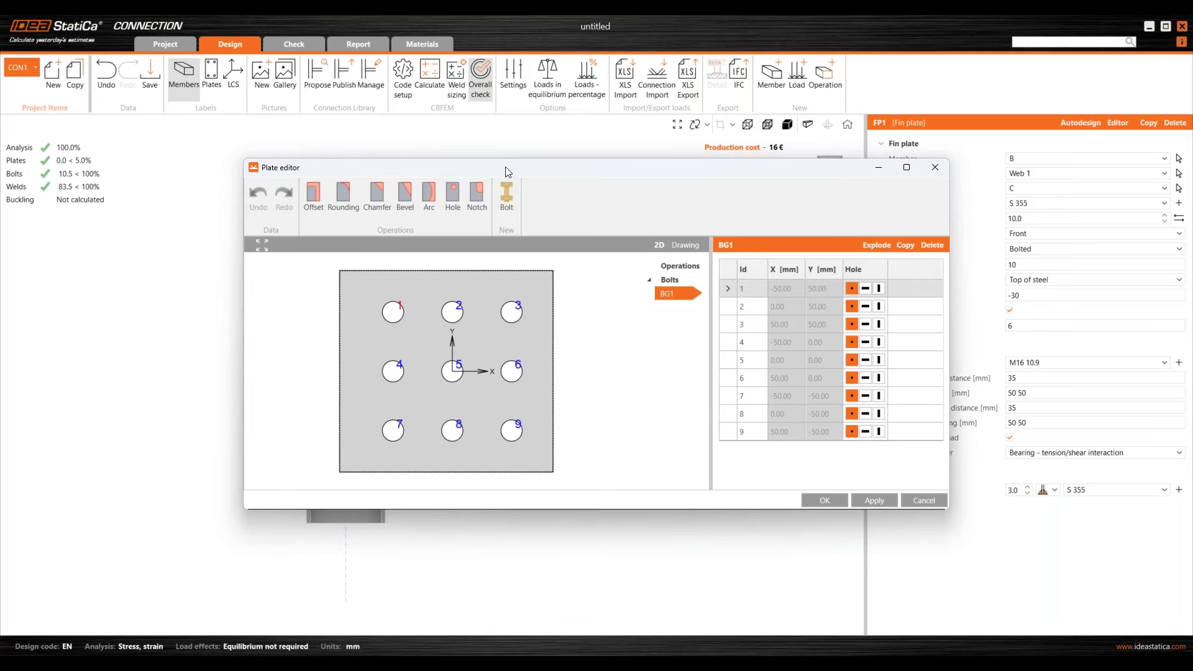
# Step: Make bolt group BG1's bolts individually editable and delete bolt 4
pyautogui.moveTo(509, 172); pyautogui.dragTo(521, 179)
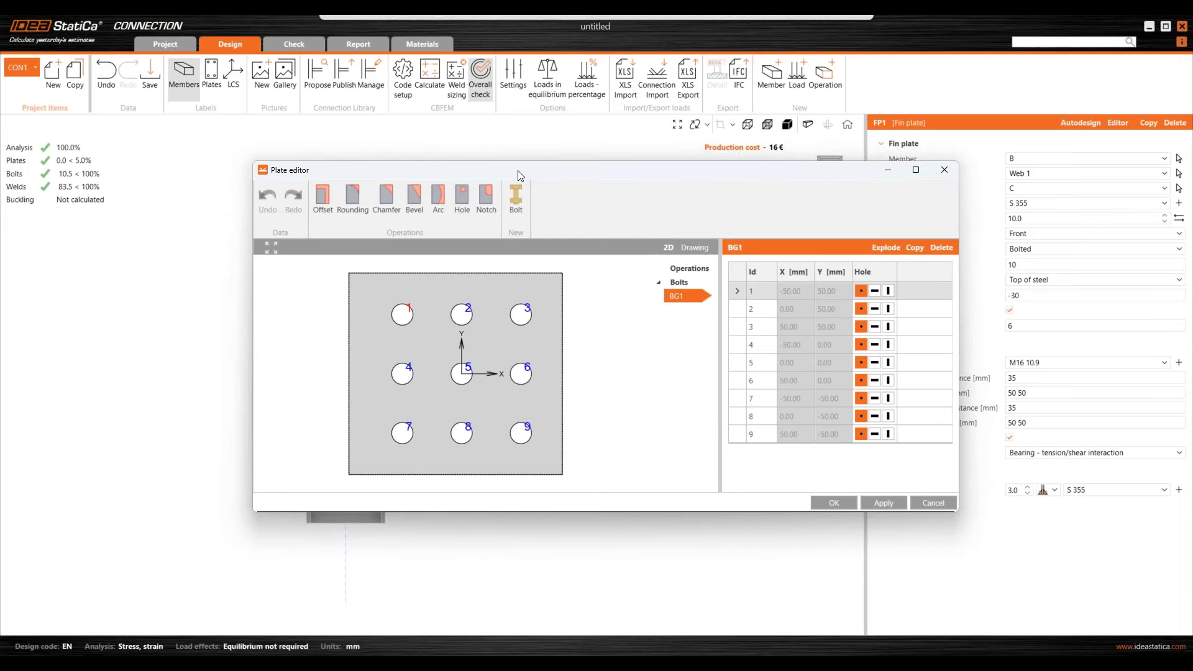
pyautogui.moveTo(699, 186); pyautogui.dragTo(706, 199)
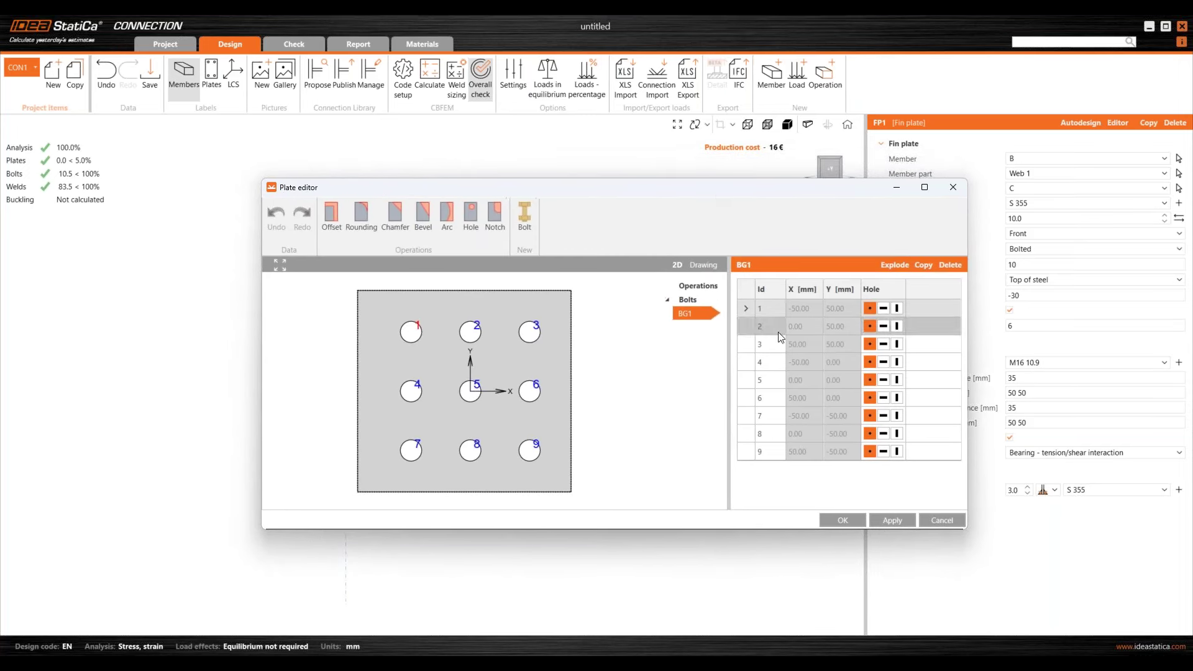
pyautogui.click(901, 266)
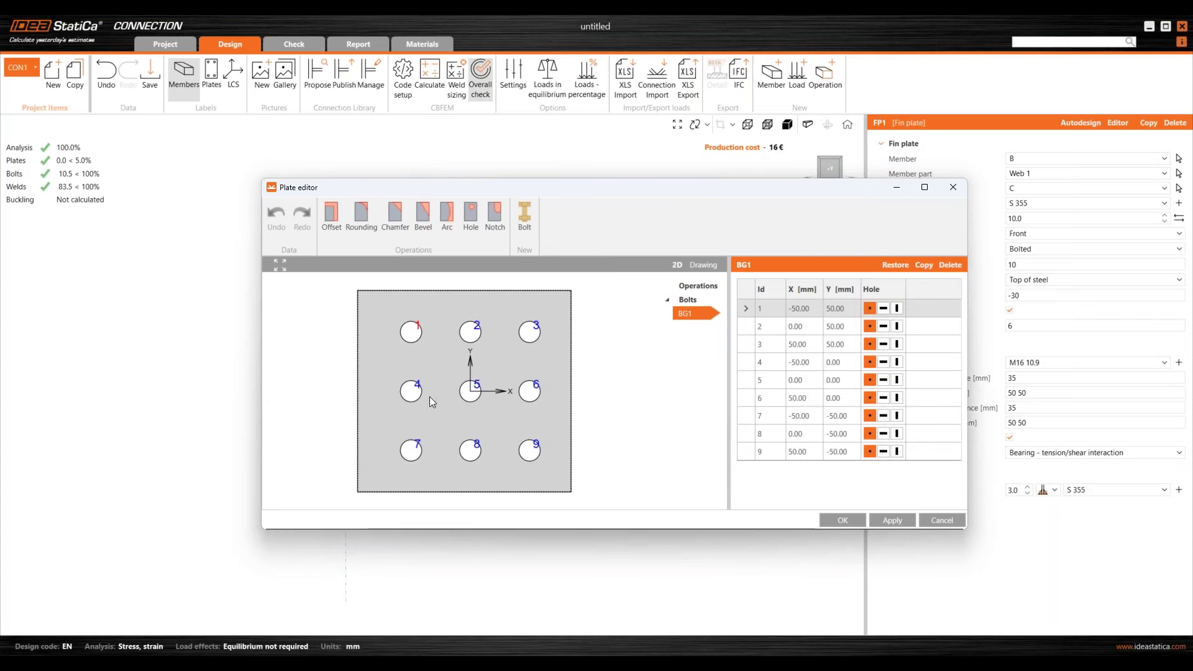
pyautogui.click(741, 363)
pyautogui.press('Delete')
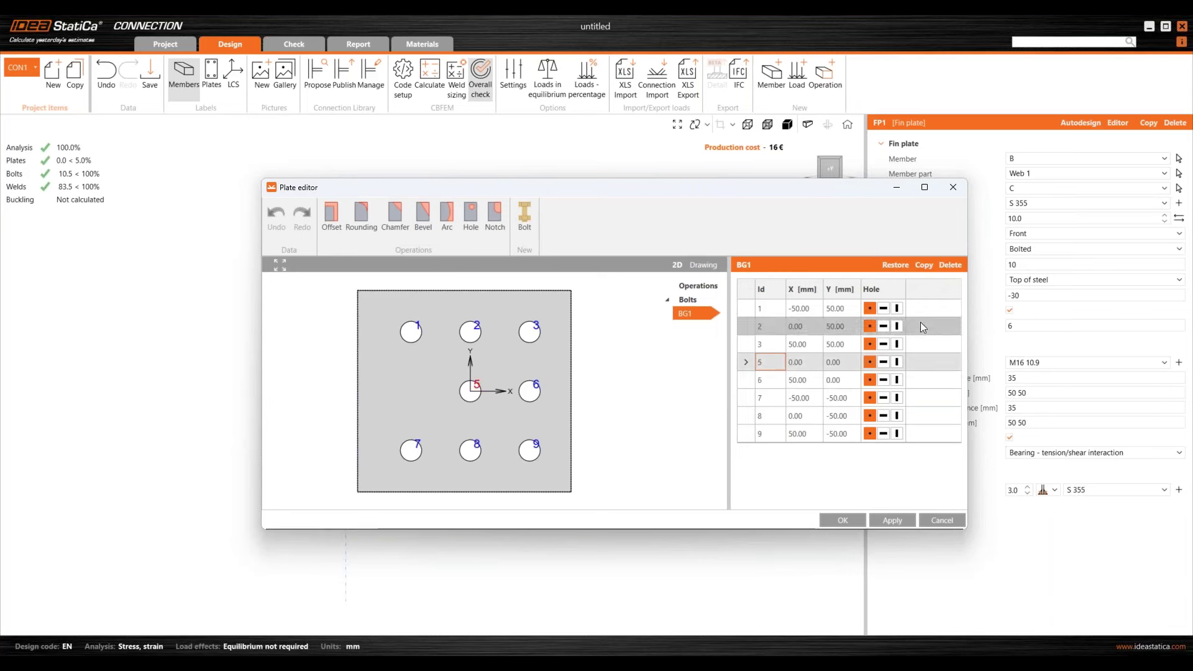
# Step: Set bolt 5's X coordinate to -25 mm and bolt 6's to 25 mm
pyautogui.doubleClick(809, 361)
pyautogui.press('BackSpace')
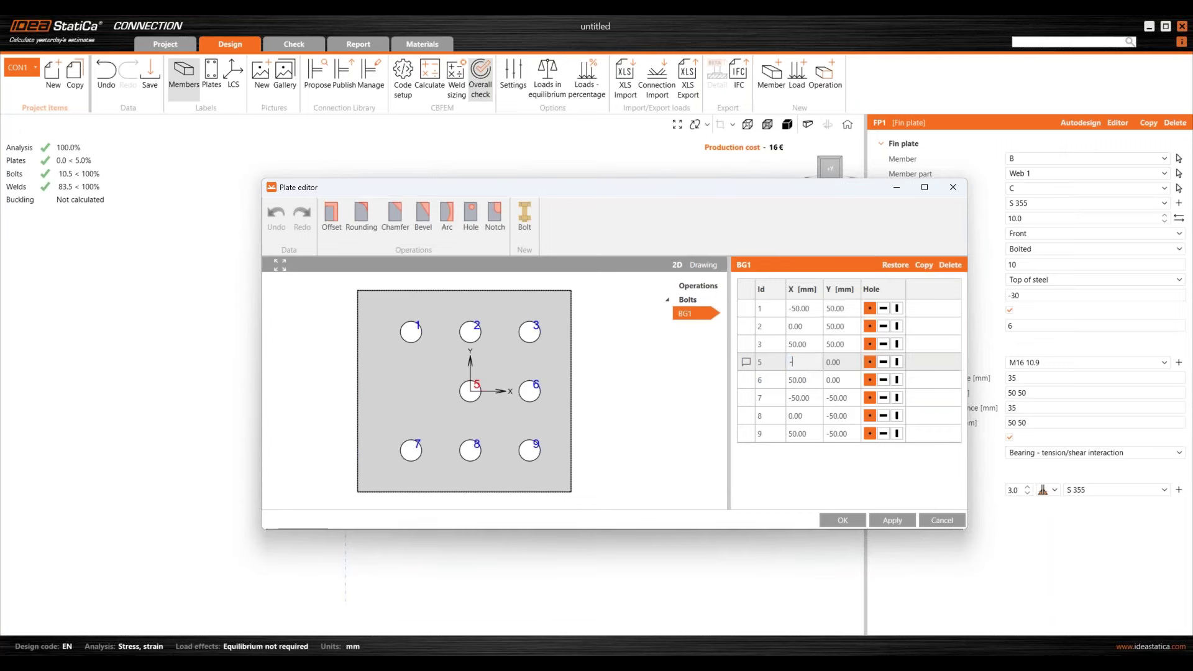
pyautogui.write('-25')
pyautogui.press('Return')
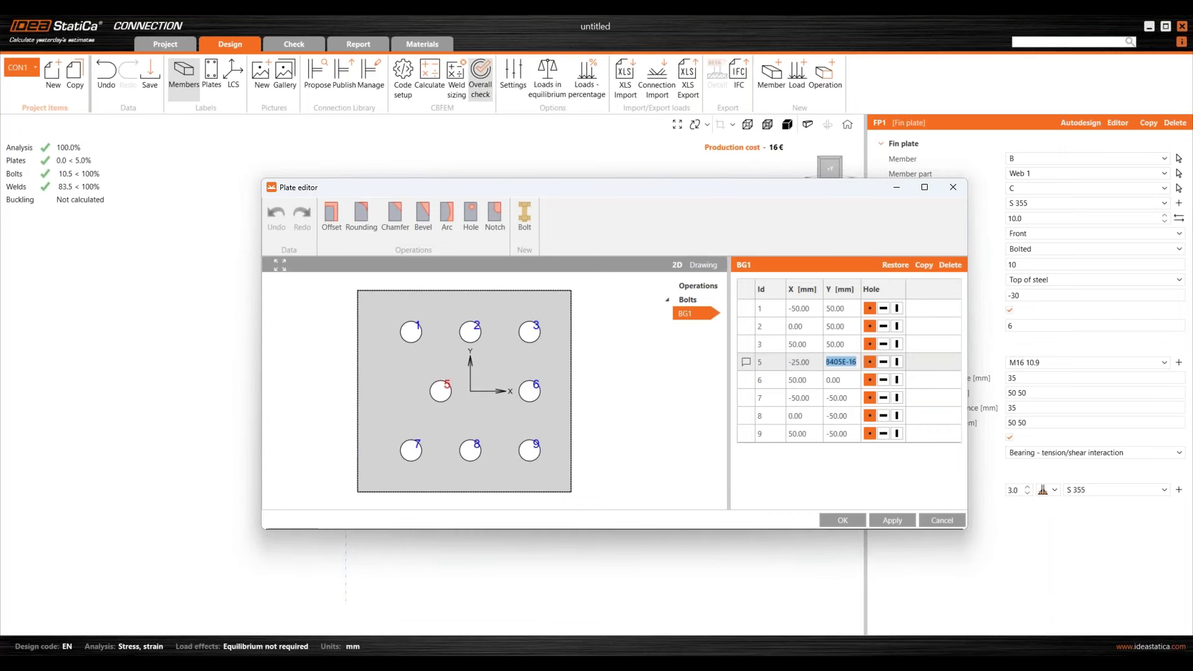
pyautogui.doubleClick(808, 380)
pyautogui.write('25')
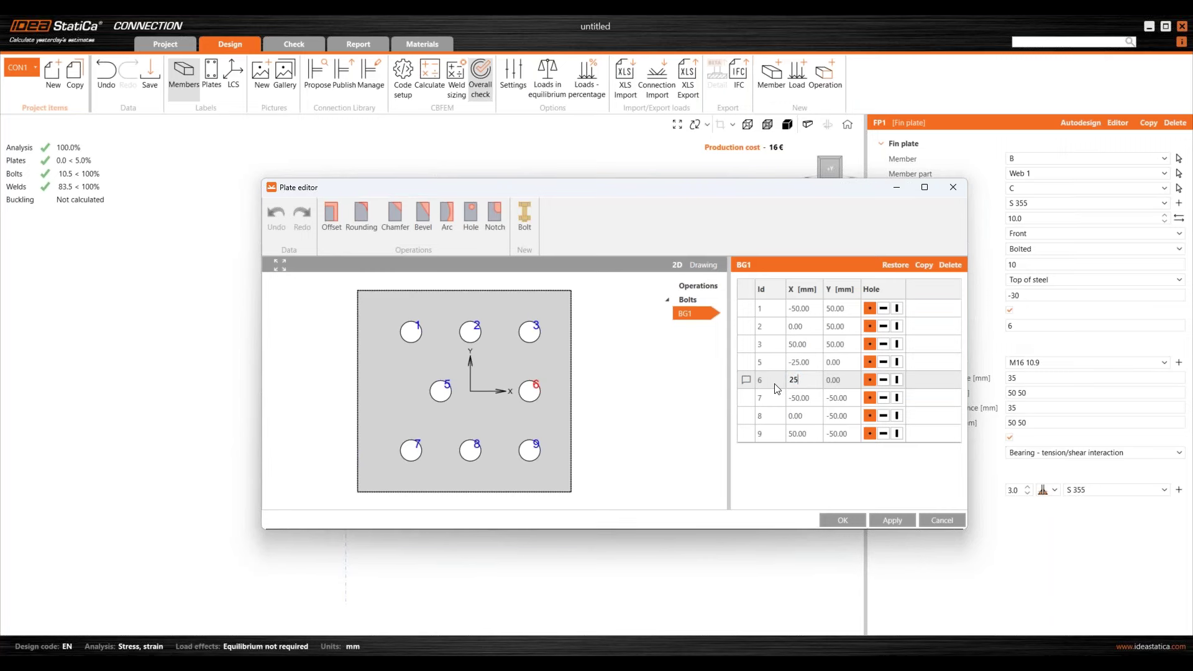
pyautogui.press('Tab')
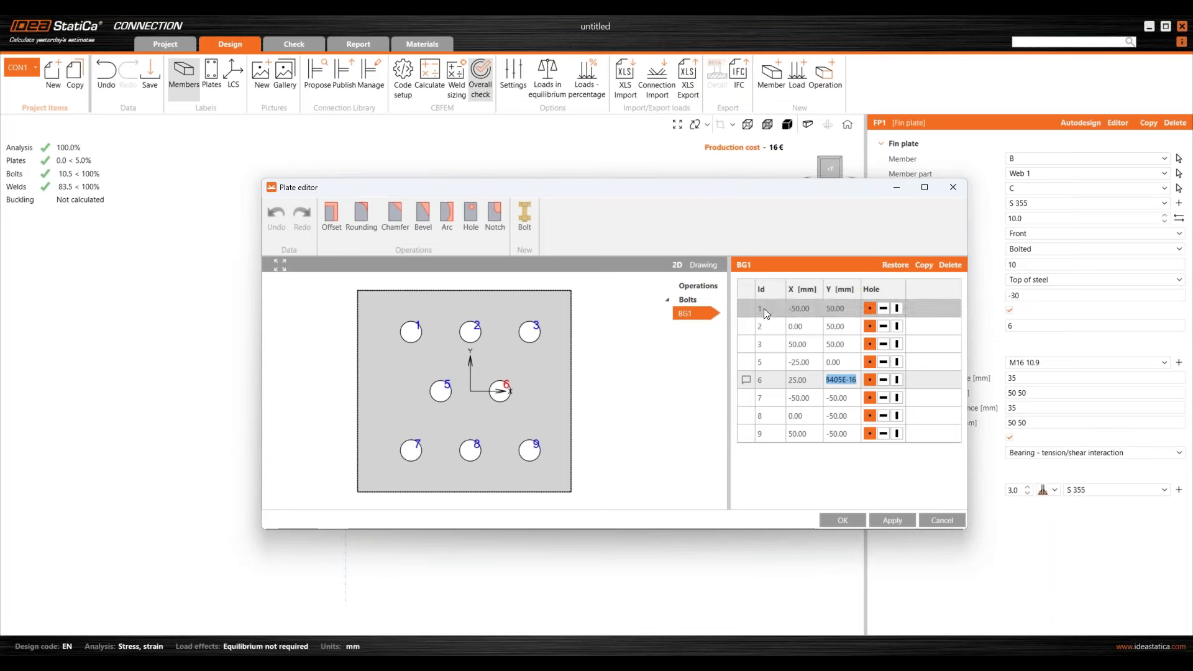
# Step: Make all remaining bolt holes vertical slots with ratio 2, then apply and close the editor
pyautogui.click(896, 308)
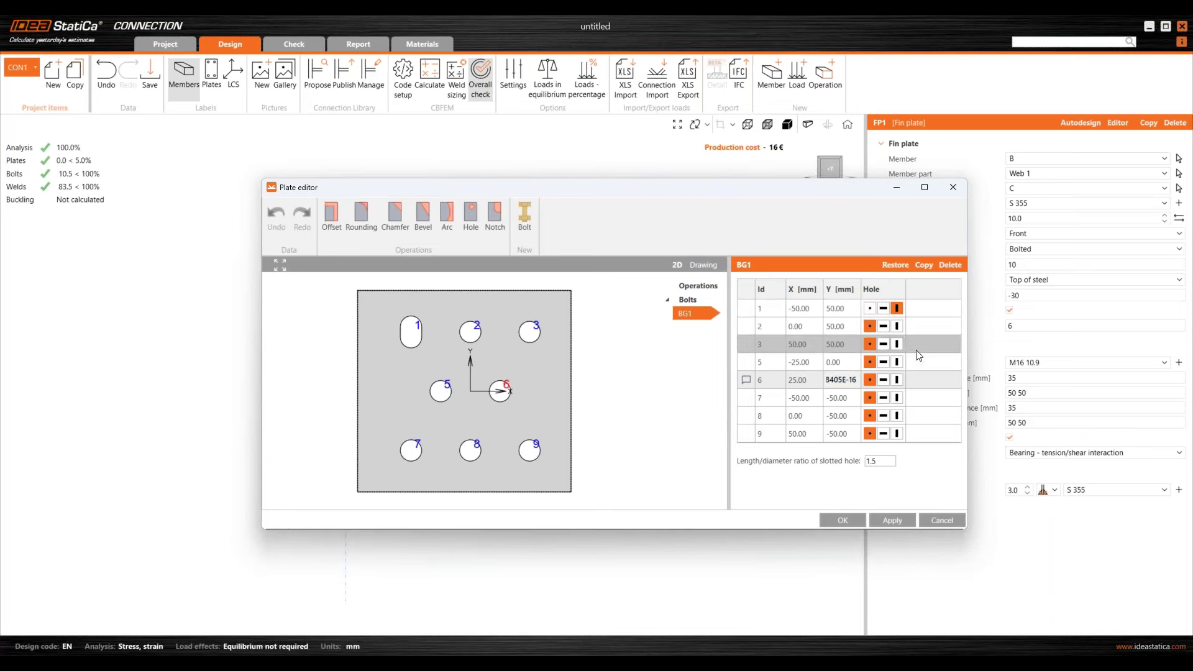
pyautogui.click(896, 326)
pyautogui.click(896, 344)
pyautogui.click(896, 361)
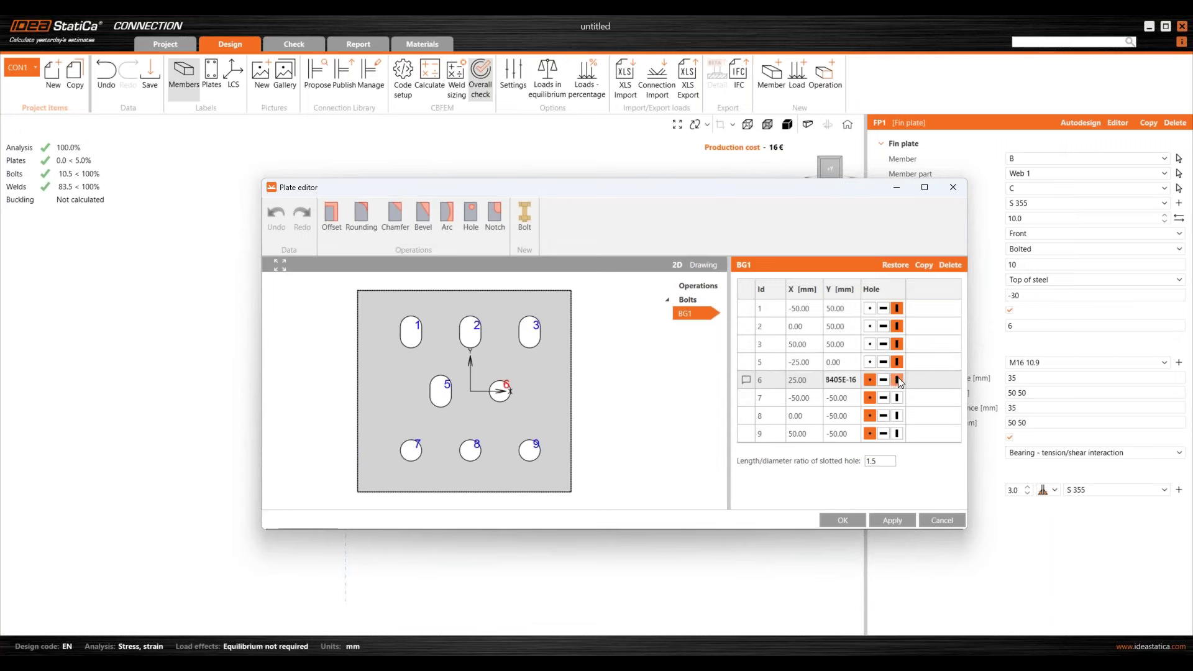
pyautogui.click(896, 380)
pyautogui.click(896, 397)
pyautogui.click(897, 416)
pyautogui.click(896, 433)
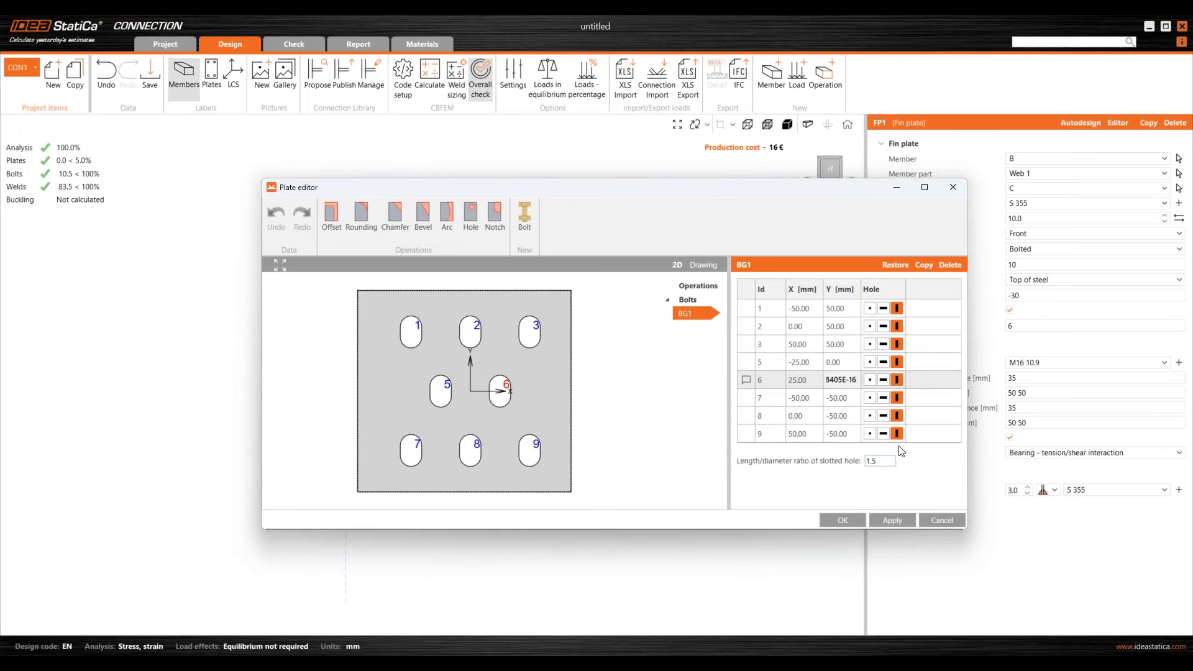
pyautogui.write('2')
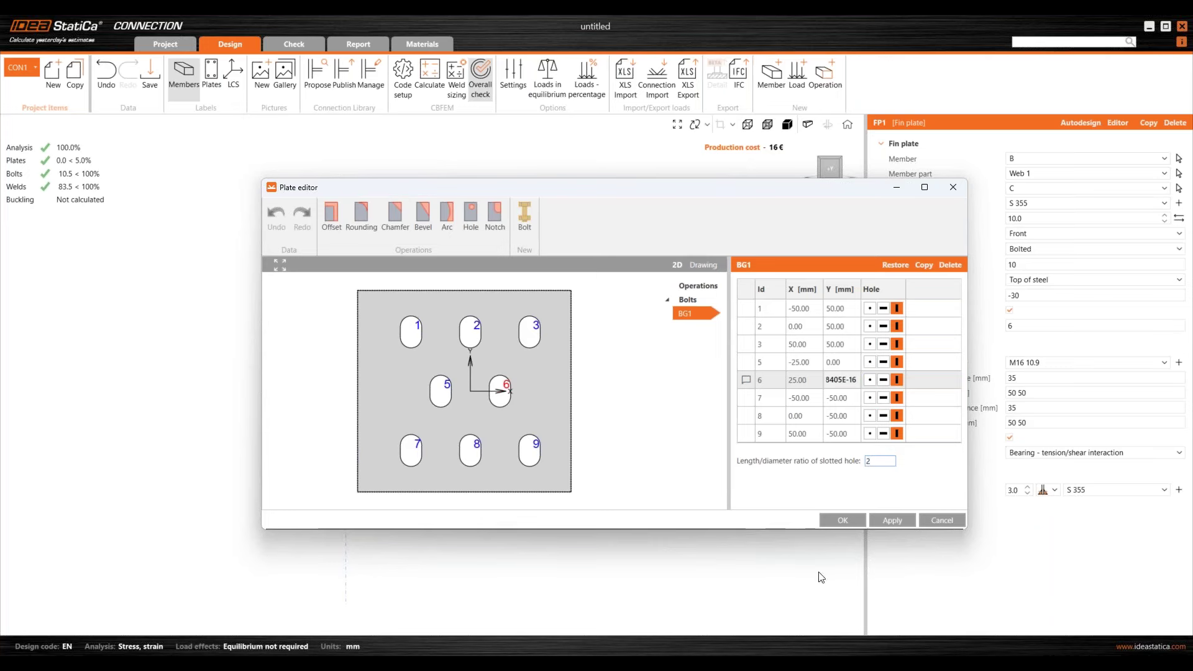
pyautogui.click(896, 521)
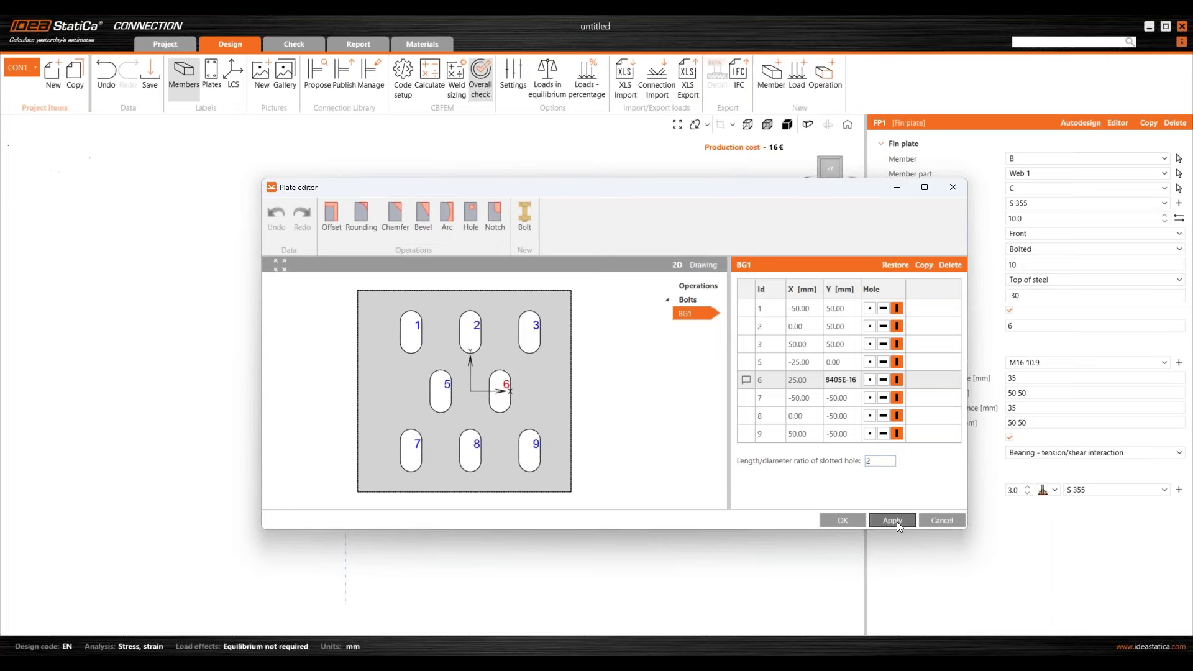
pyautogui.click(841, 520)
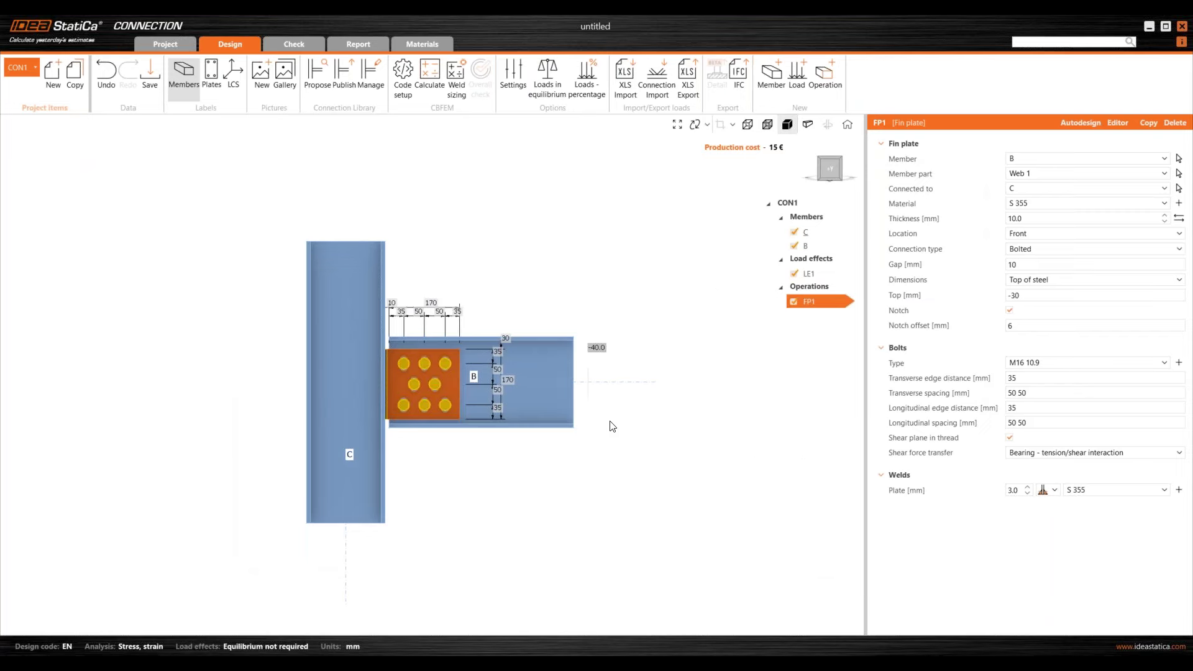
# Step: Orbit the joint to an isometric view and run the CBFEM calculation
pyautogui.scroll(5, 448, 344)
pyautogui.scroll(-2, 449, 344)
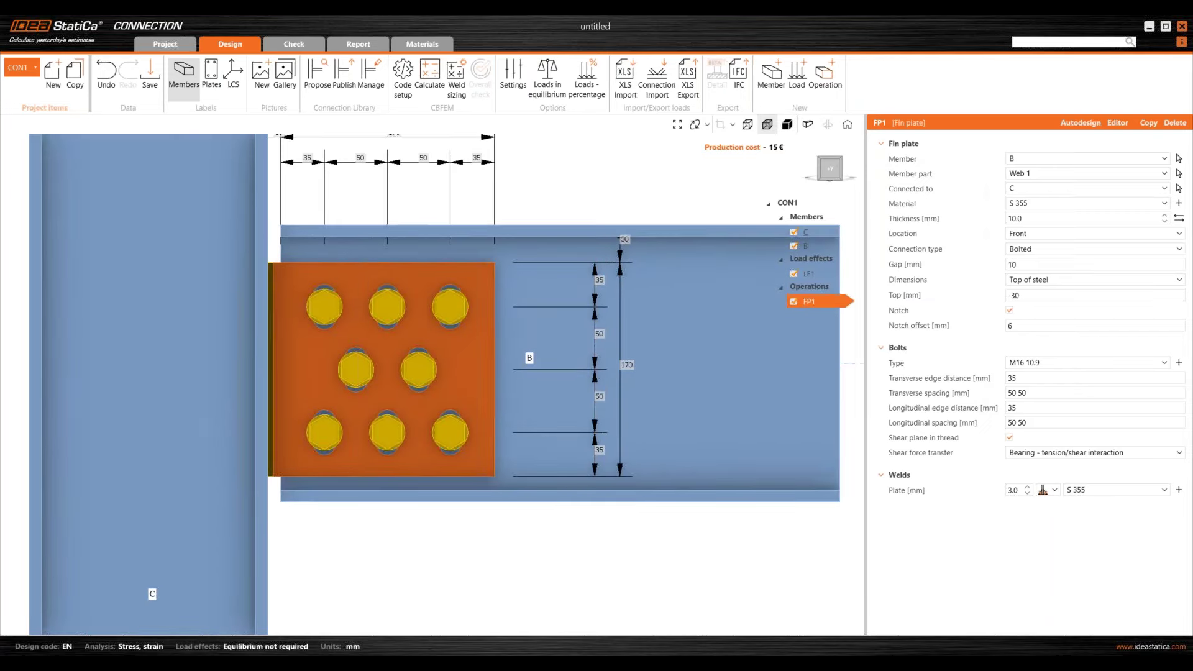
pyautogui.scroll(3, 435, 354)
pyautogui.scroll(-3, 427, 367)
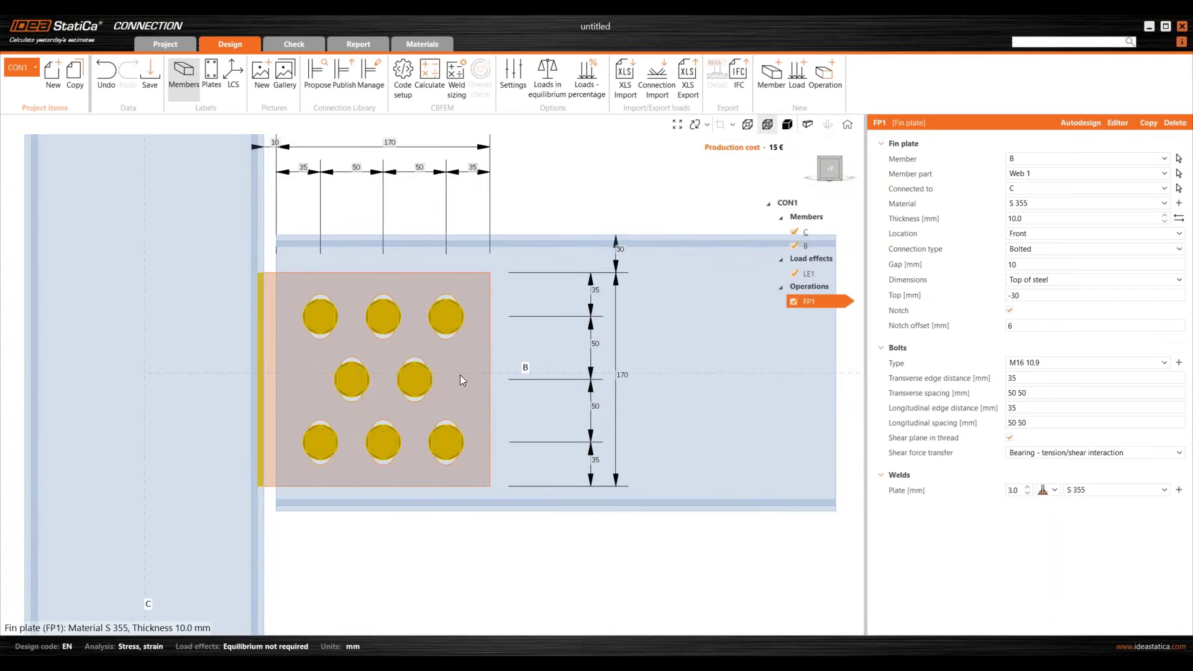
pyautogui.scroll(-3, 466, 374)
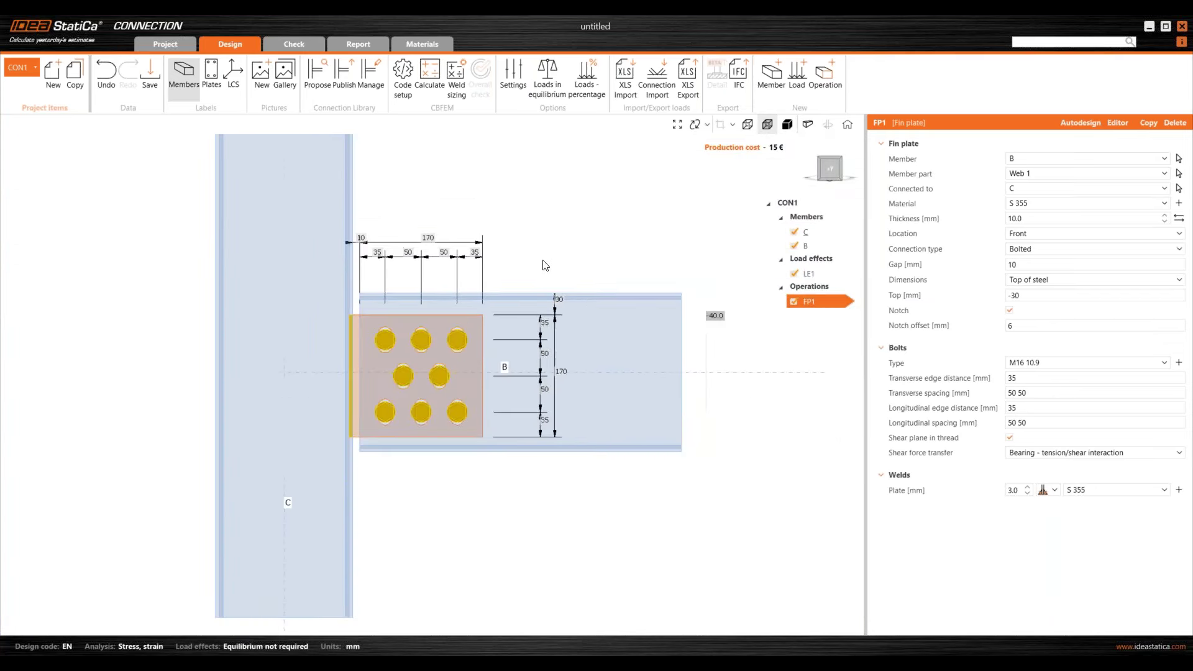
pyautogui.moveTo(539, 267); pyautogui.dragTo(472, 161, button='right')
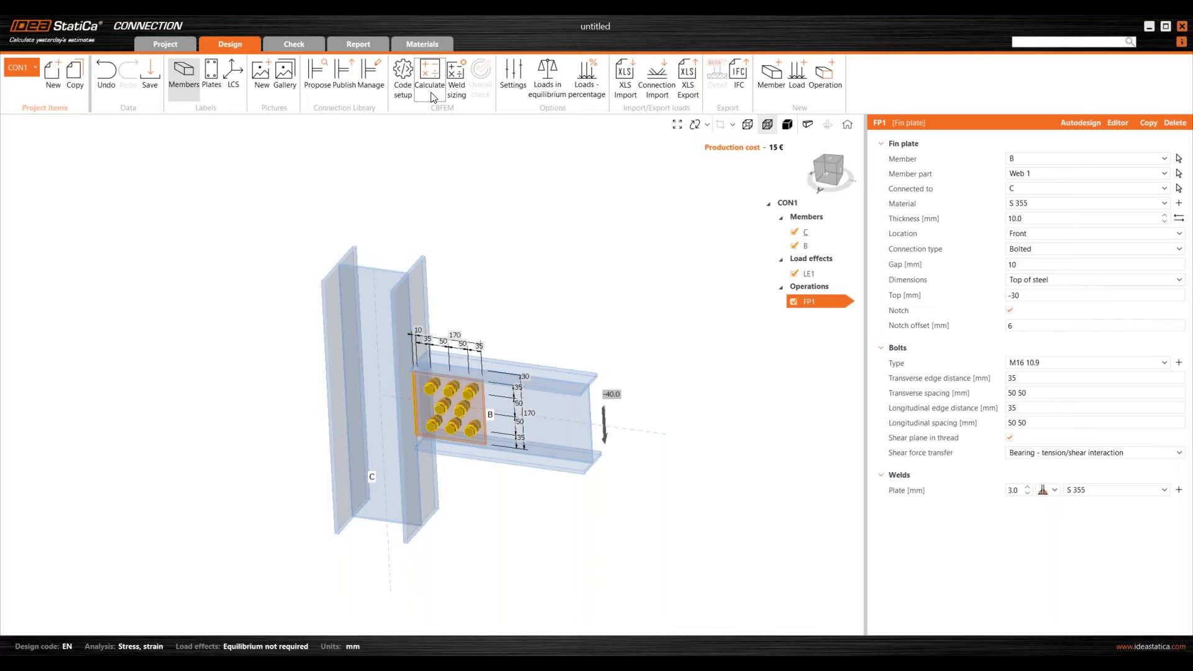
pyautogui.click(433, 96)
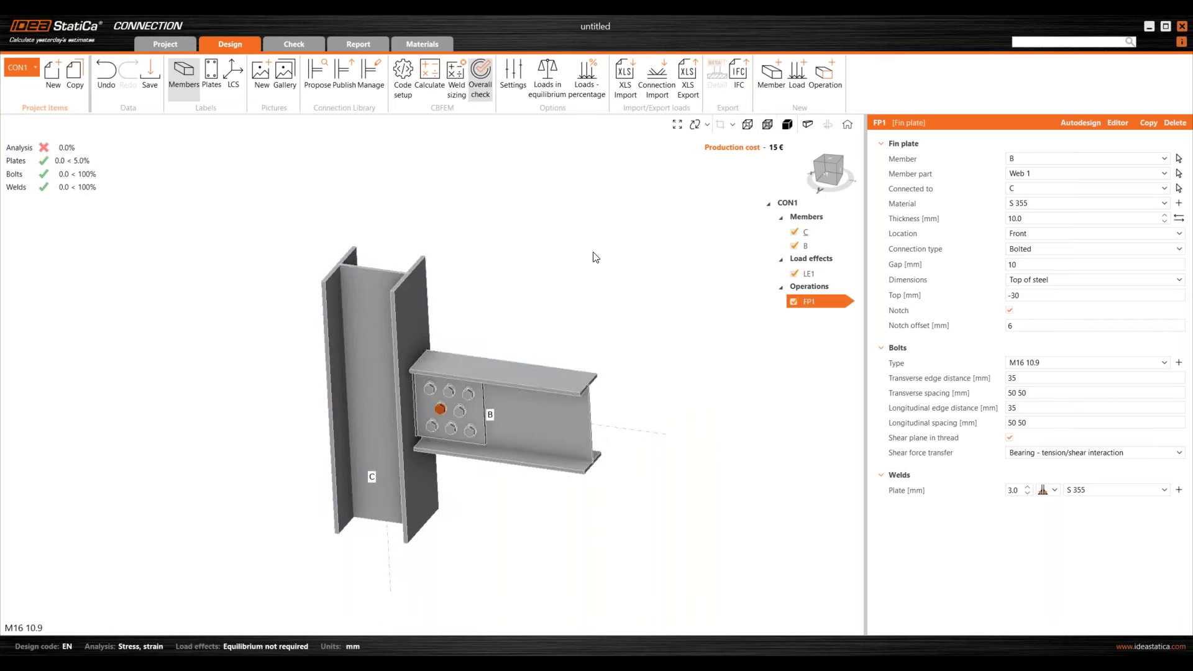
# Step: Inspect the results from a front view with zooming, then return to the home view
pyautogui.click(827, 174)
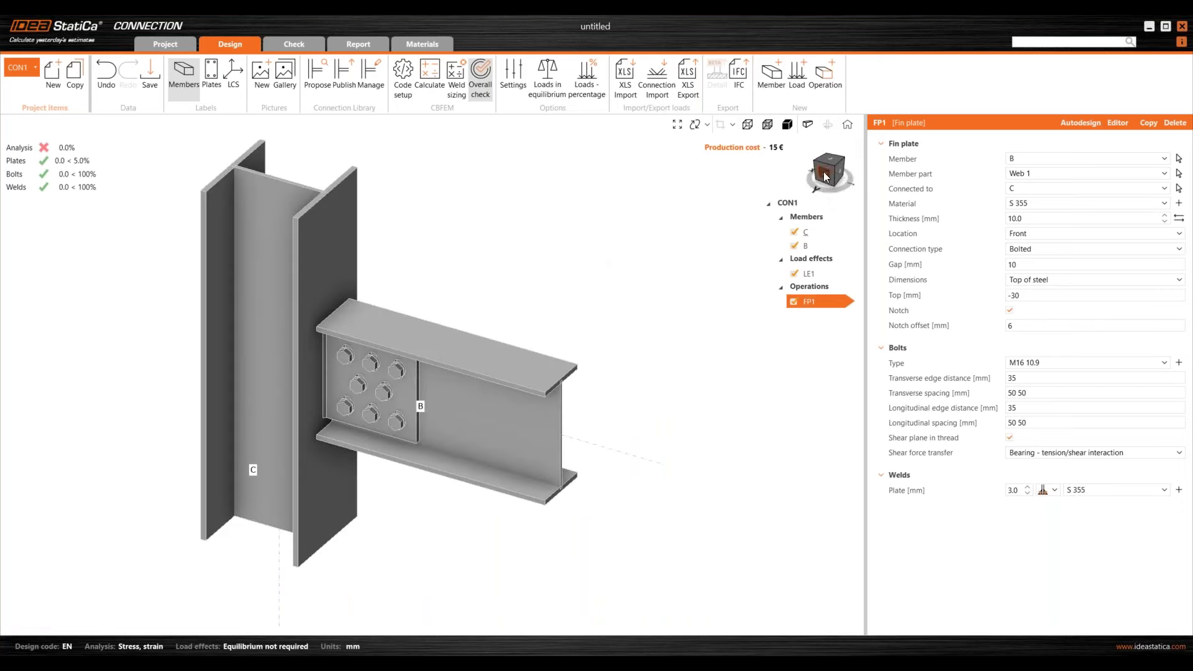
pyautogui.click(829, 176)
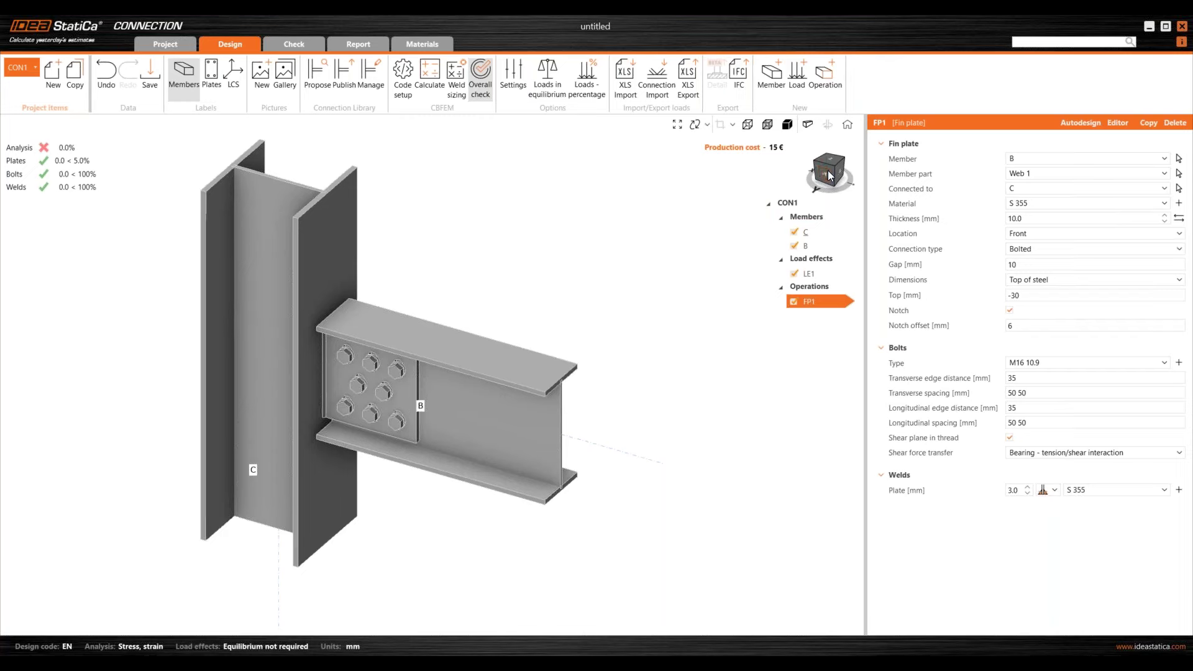
pyautogui.scroll(5, 364, 318)
pyautogui.scroll(-6, 415, 341)
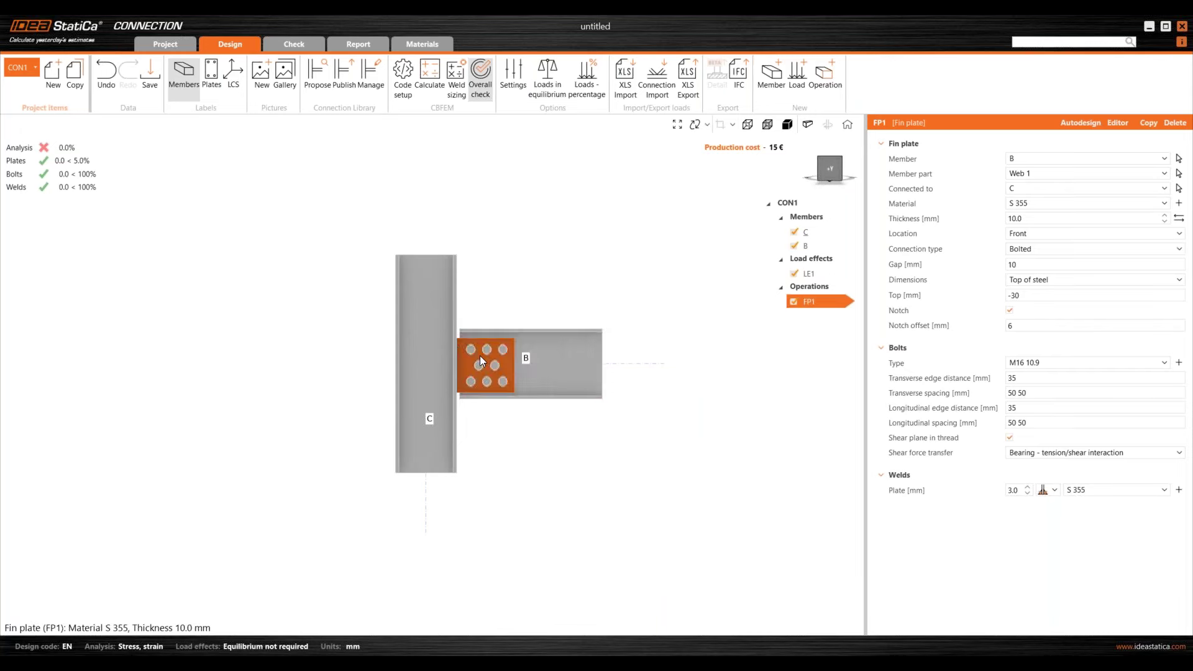
pyautogui.scroll(3, 480, 355)
pyautogui.scroll(2, 587, 450)
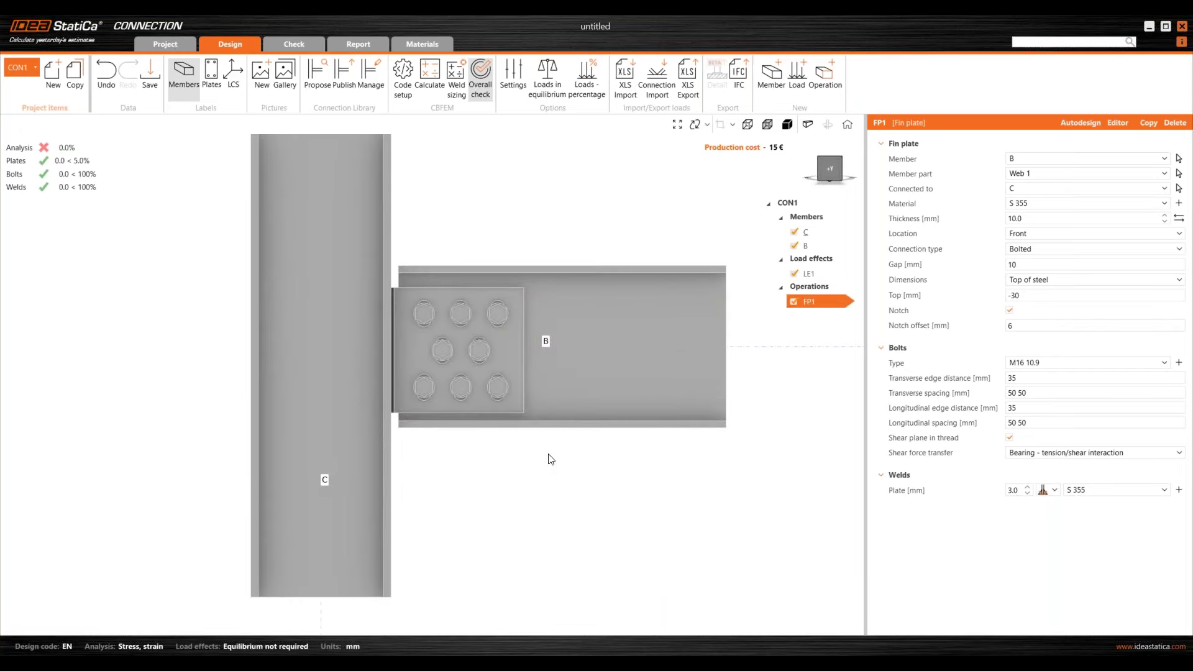
pyautogui.scroll(-1, 534, 456)
pyautogui.scroll(3, 465, 439)
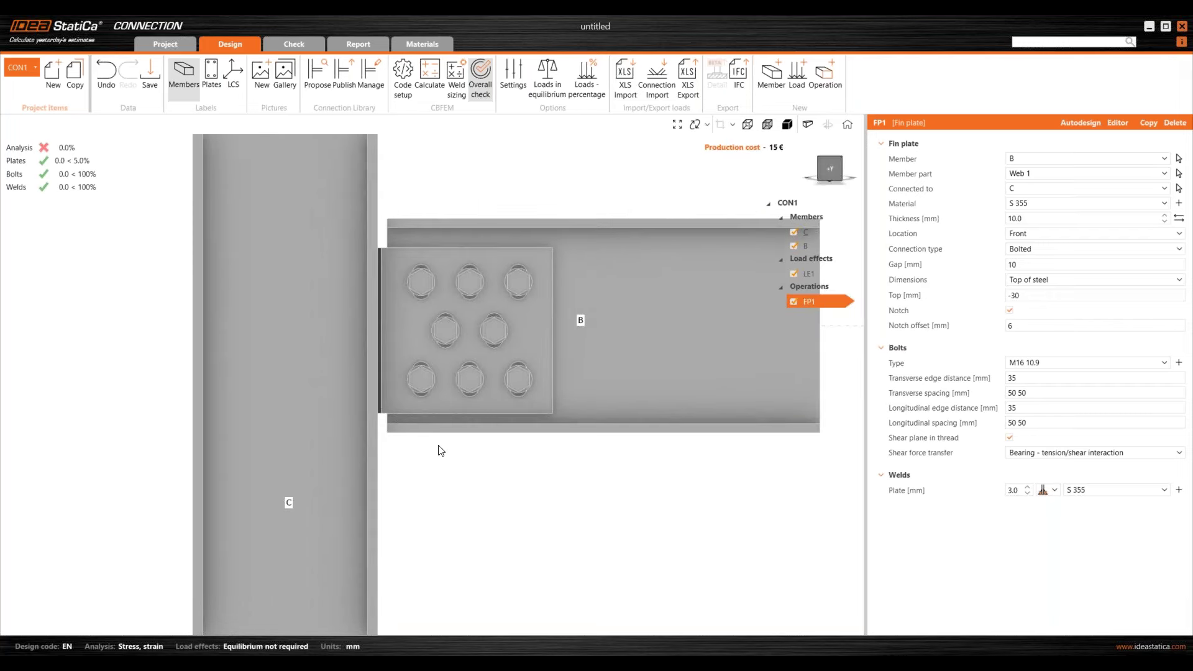
pyautogui.scroll(-2, 345, 443)
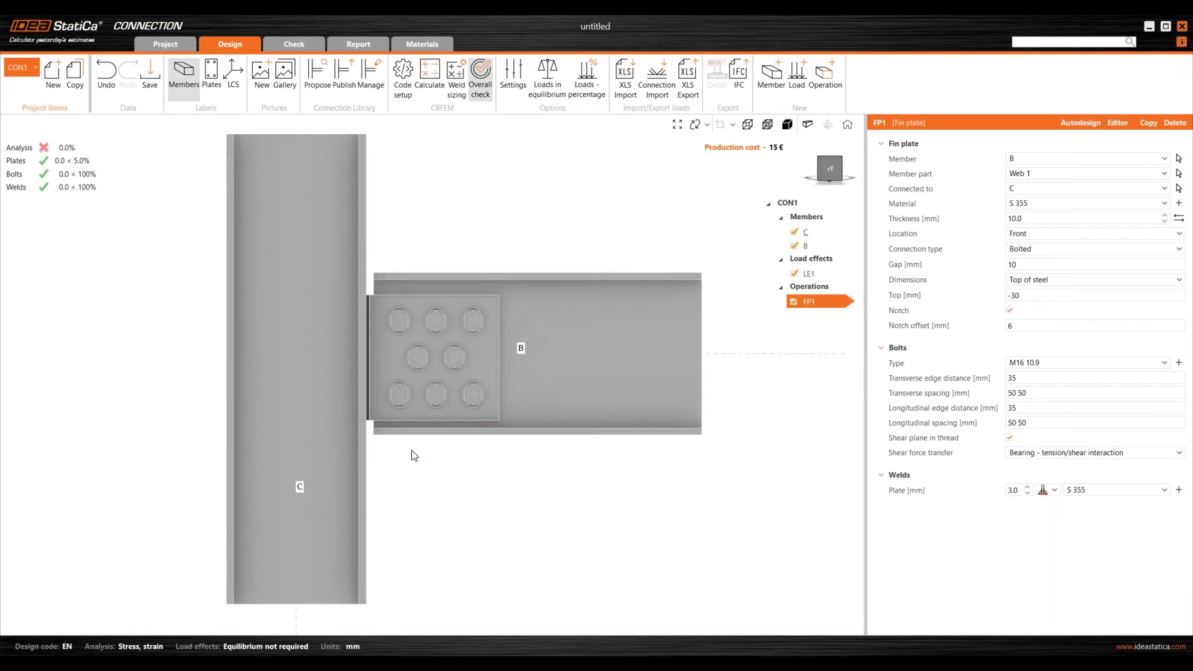
pyautogui.scroll(-1, 398, 457)
pyautogui.scroll(3, 405, 454)
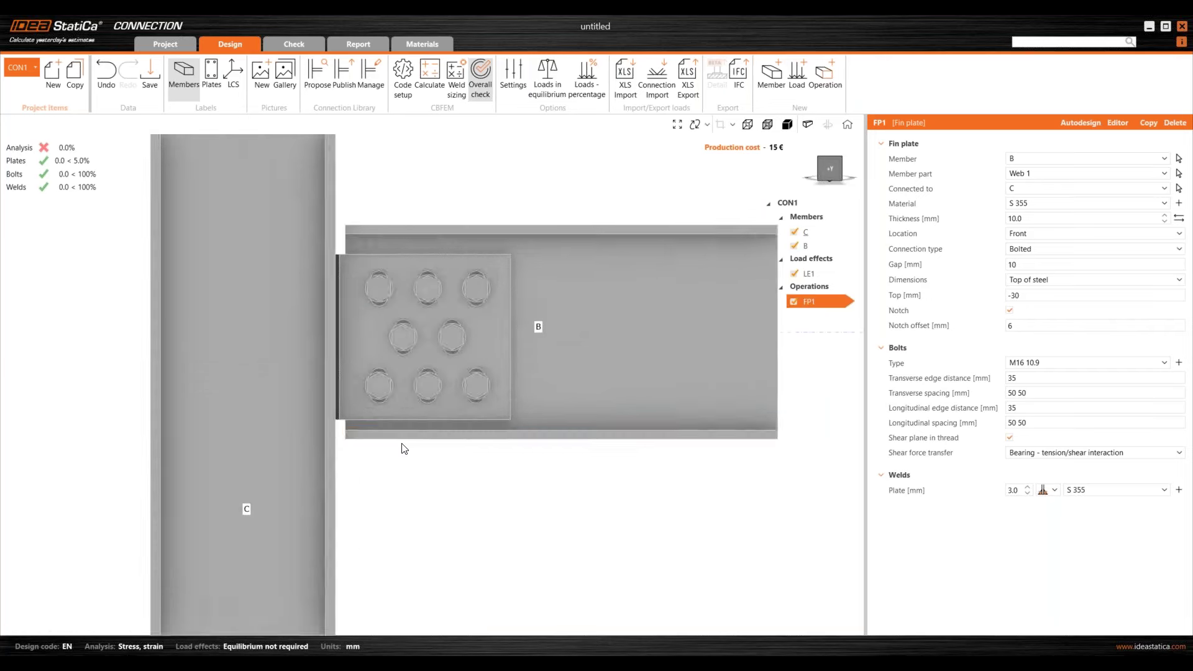
pyautogui.scroll(-4, 435, 452)
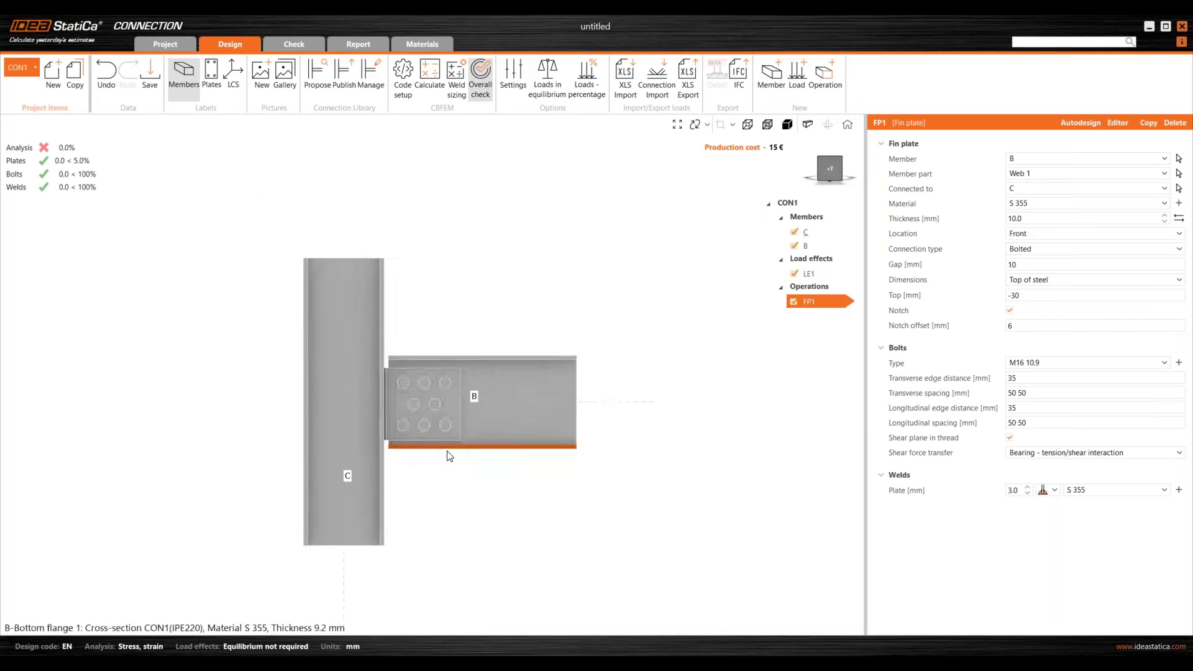
pyautogui.click(847, 124)
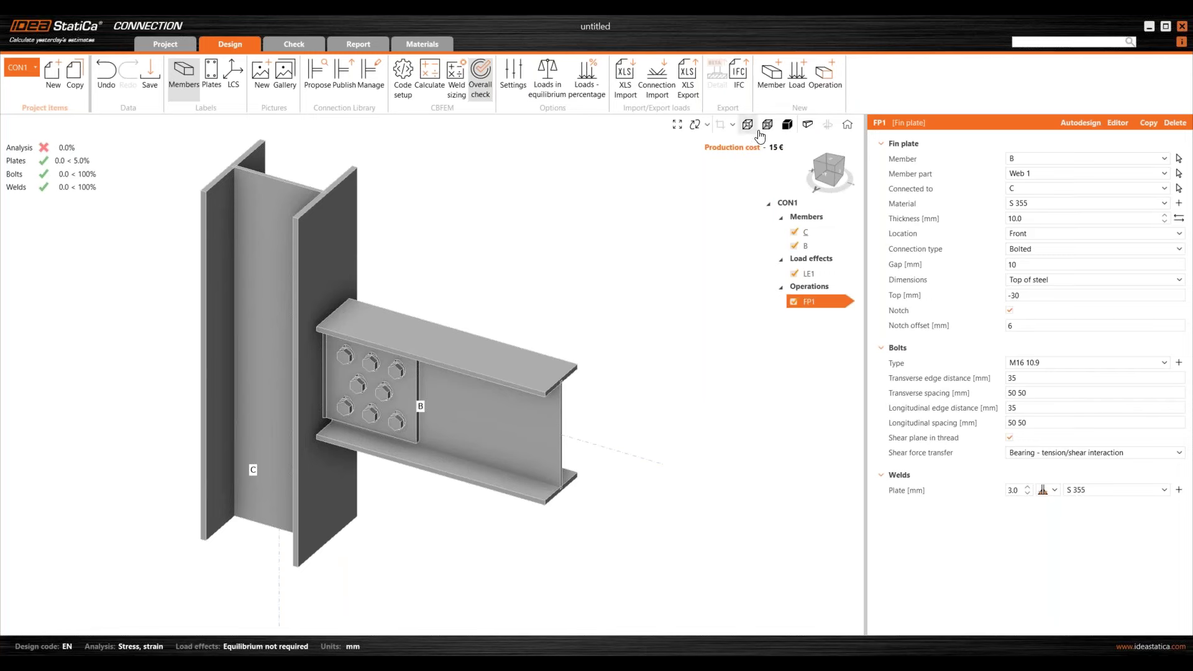
# Step: In the coloured model view, set FP1's bolt shear force transfer to Friction
pyautogui.click(787, 124)
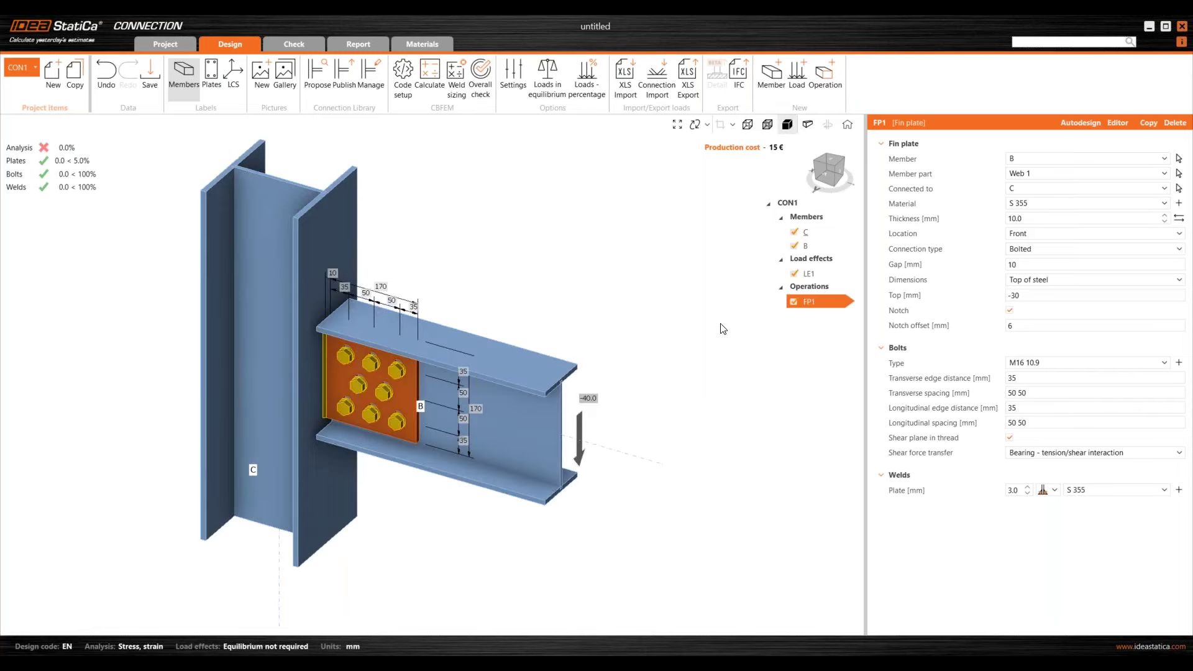
pyautogui.click(1020, 454)
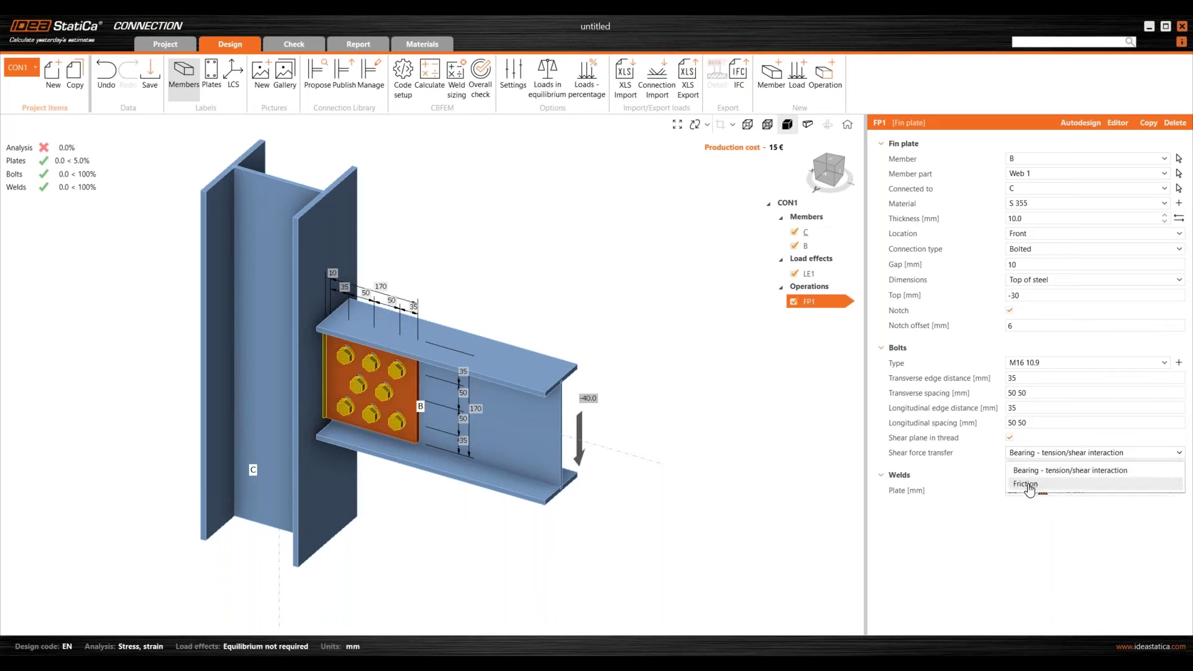
pyautogui.click(1026, 484)
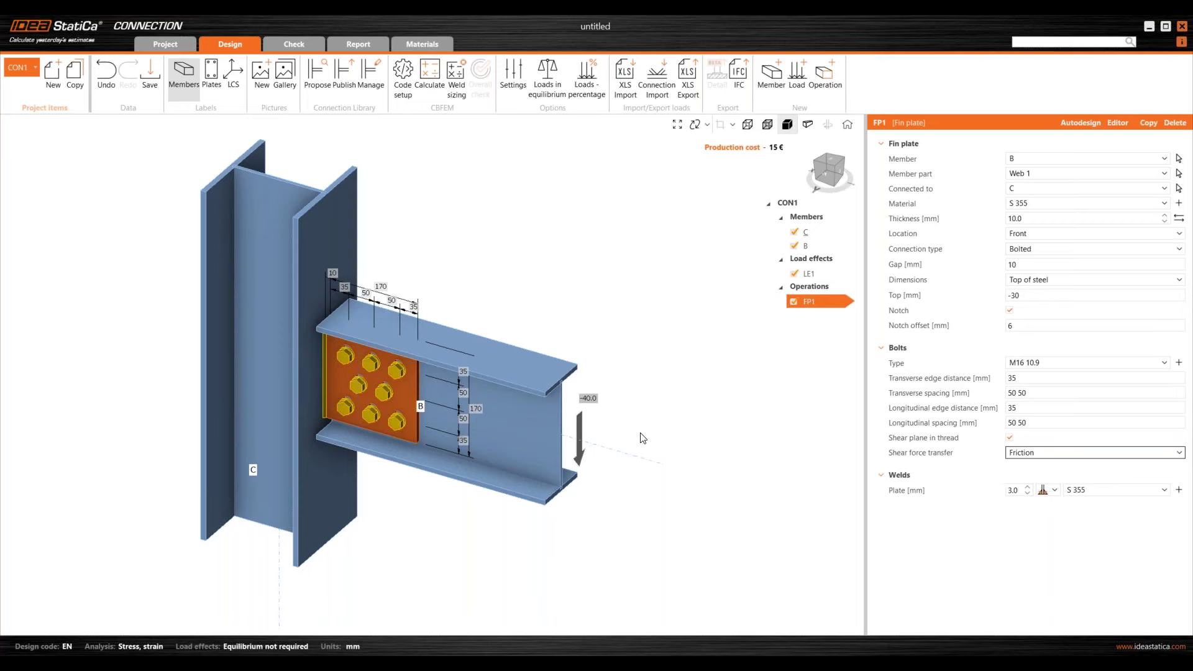
pyautogui.scroll(-2, 587, 434)
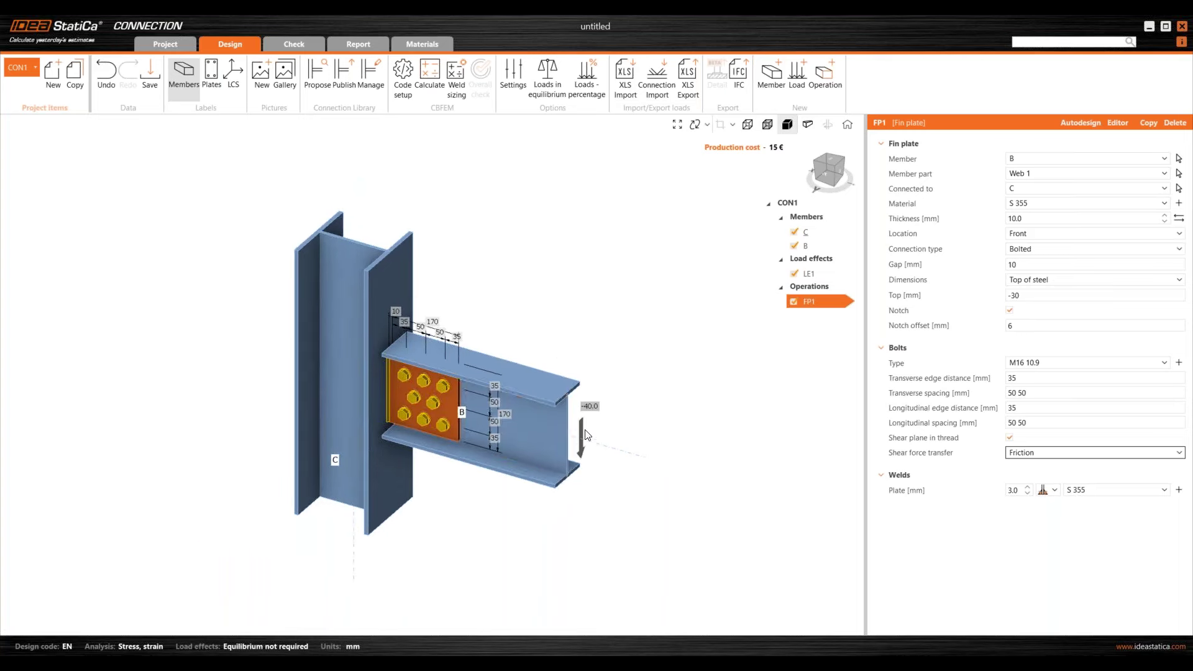
pyautogui.scroll(3, 411, 411)
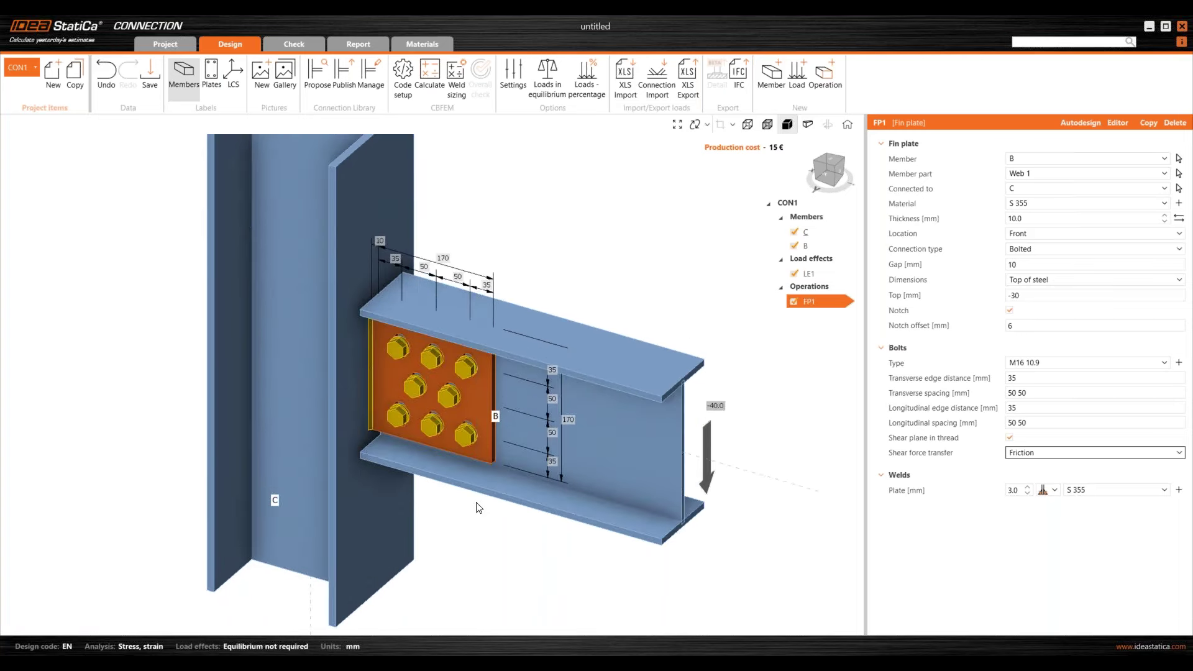
pyautogui.scroll(-4, 478, 507)
pyautogui.moveTo(478, 332); pyautogui.dragTo(482, 298, button='right')
pyautogui.scroll(4, 445, 442)
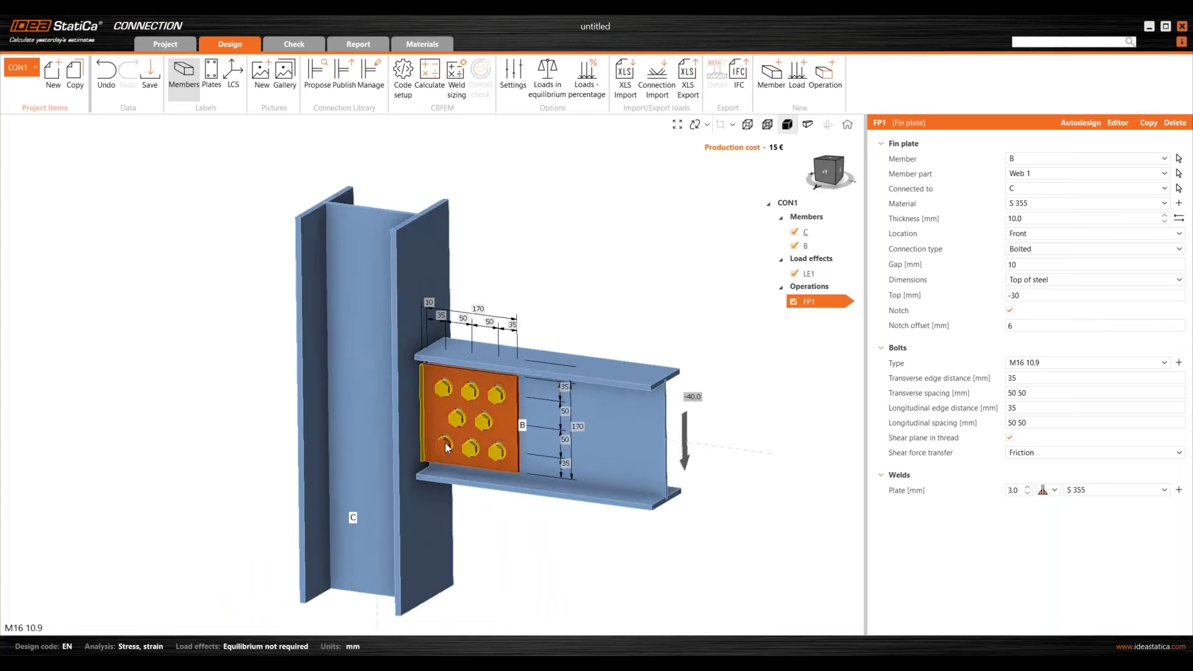
pyautogui.moveTo(444, 442); pyautogui.dragTo(446, 409, button='middle')
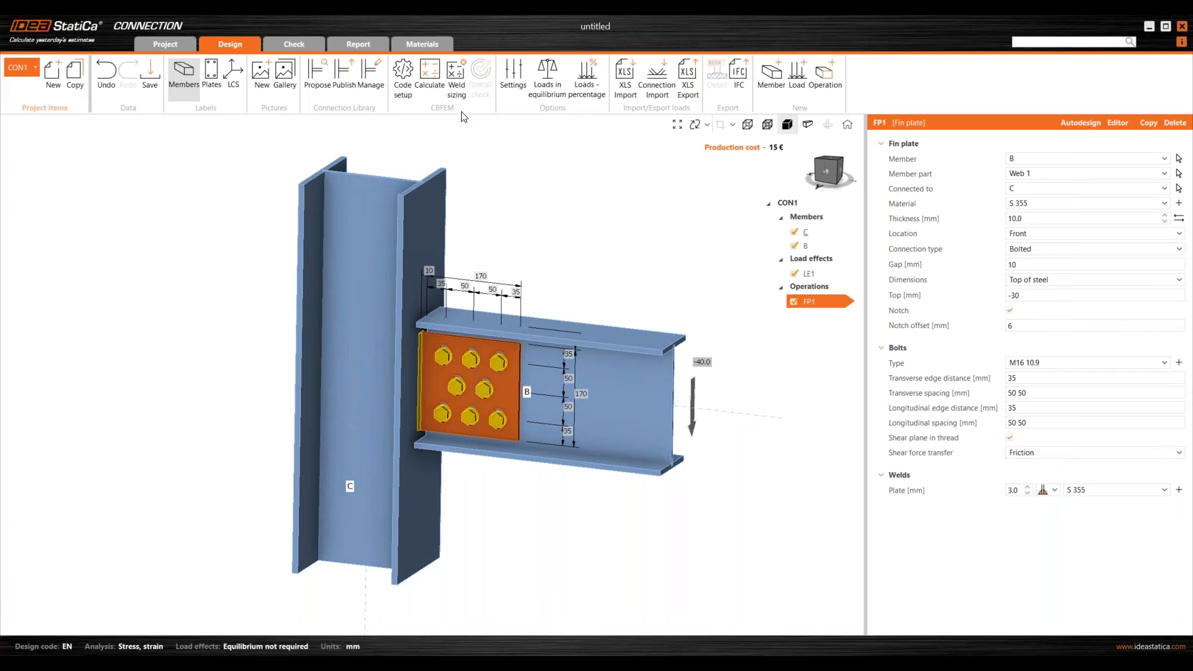
# Step: Recalculate with friction bolts, then switch FP1's shear transfer to Bearing – tension/shear interaction
pyautogui.click(429, 74)
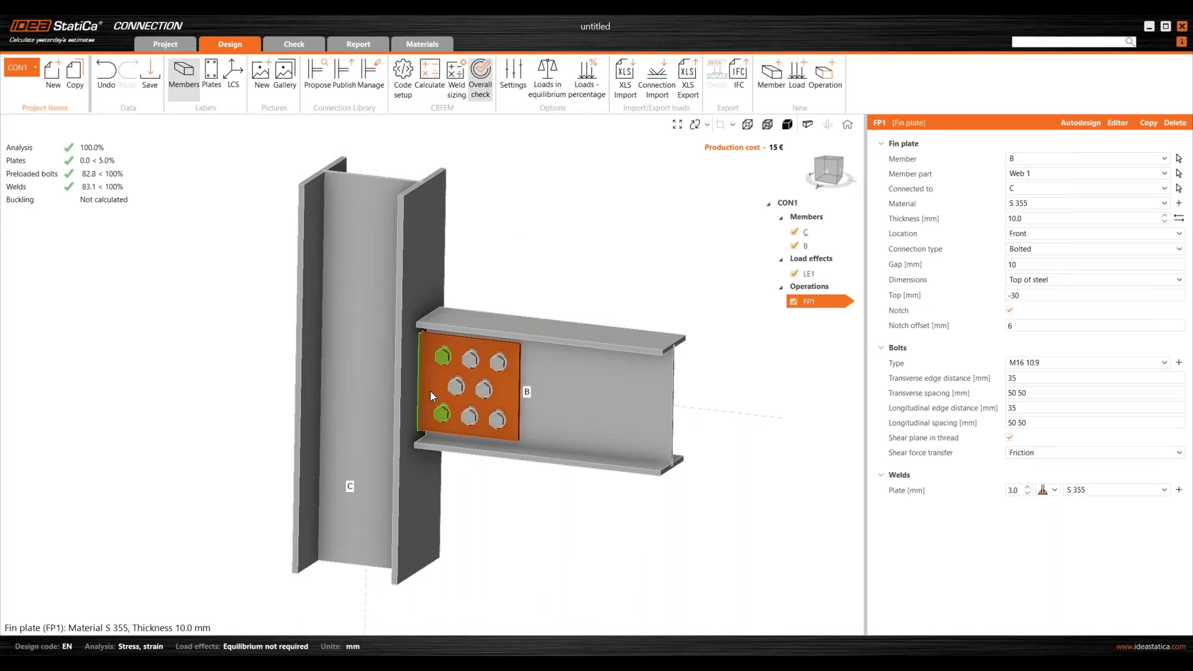
pyautogui.scroll(1, 479, 399)
pyautogui.scroll(-1, 443, 408)
pyautogui.moveTo(443, 408); pyautogui.dragTo(456, 392, button='right')
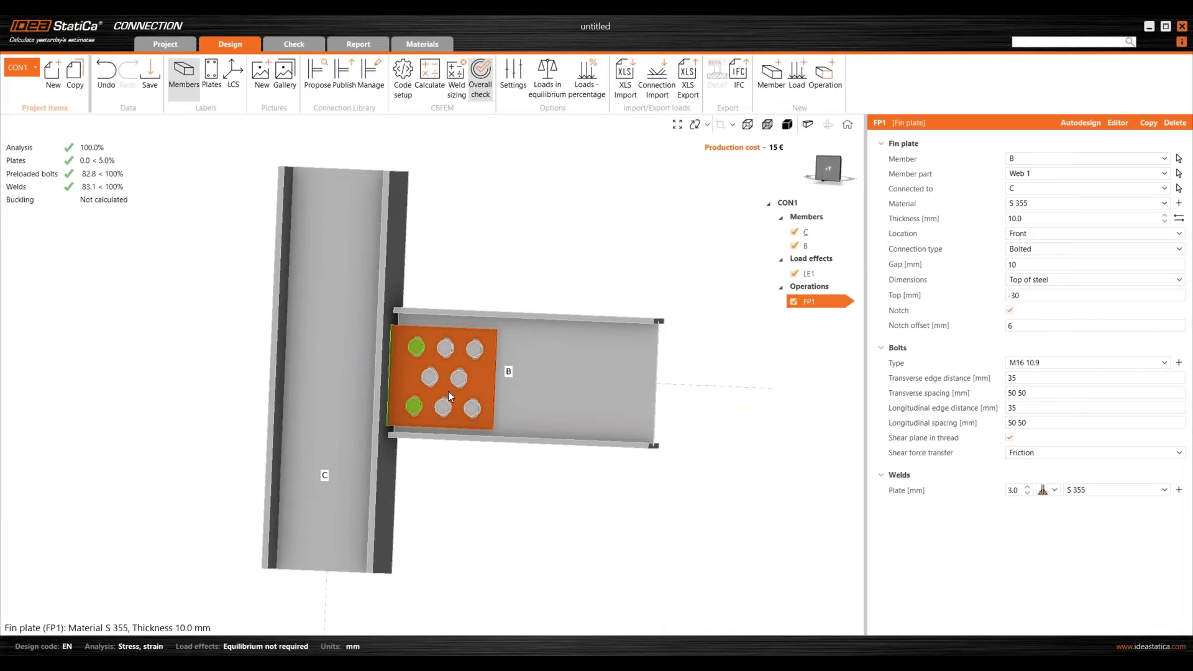
pyautogui.moveTo(532, 484)
pyautogui.mouseDown(button='right')
pyautogui.moveTo(546, 479)
pyautogui.moveTo(532, 482)
pyautogui.mouseUp(button='right')
pyautogui.moveTo(506, 371); pyautogui.dragTo(606, 193, button='right')
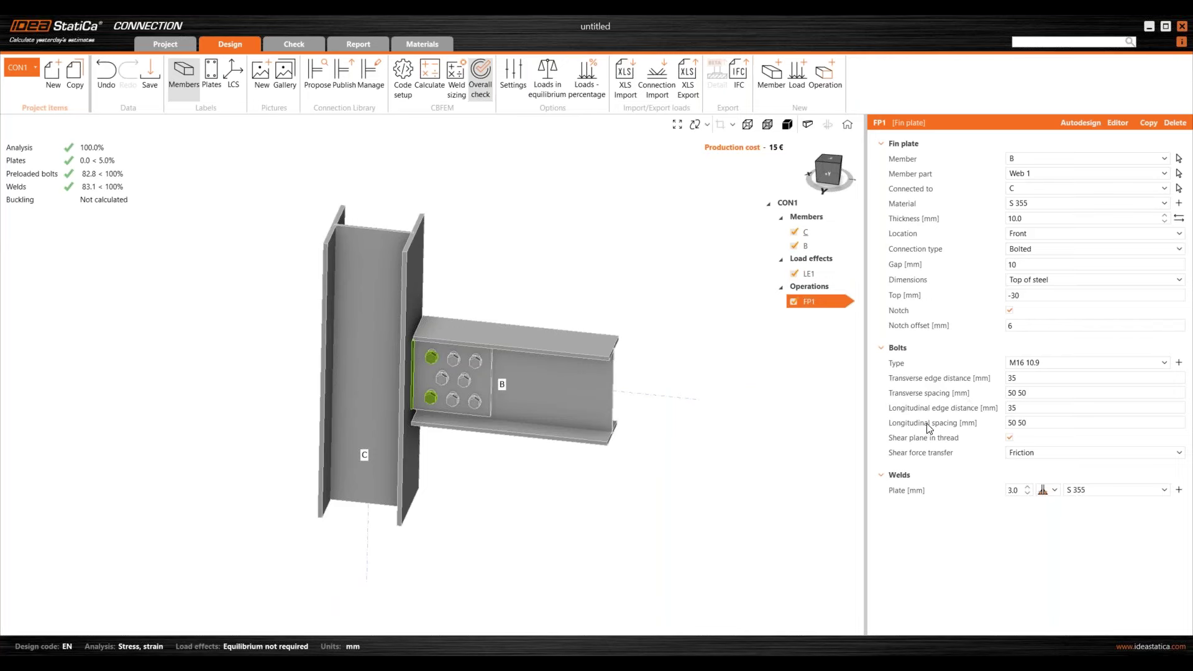
pyautogui.click(1032, 457)
pyautogui.click(1029, 472)
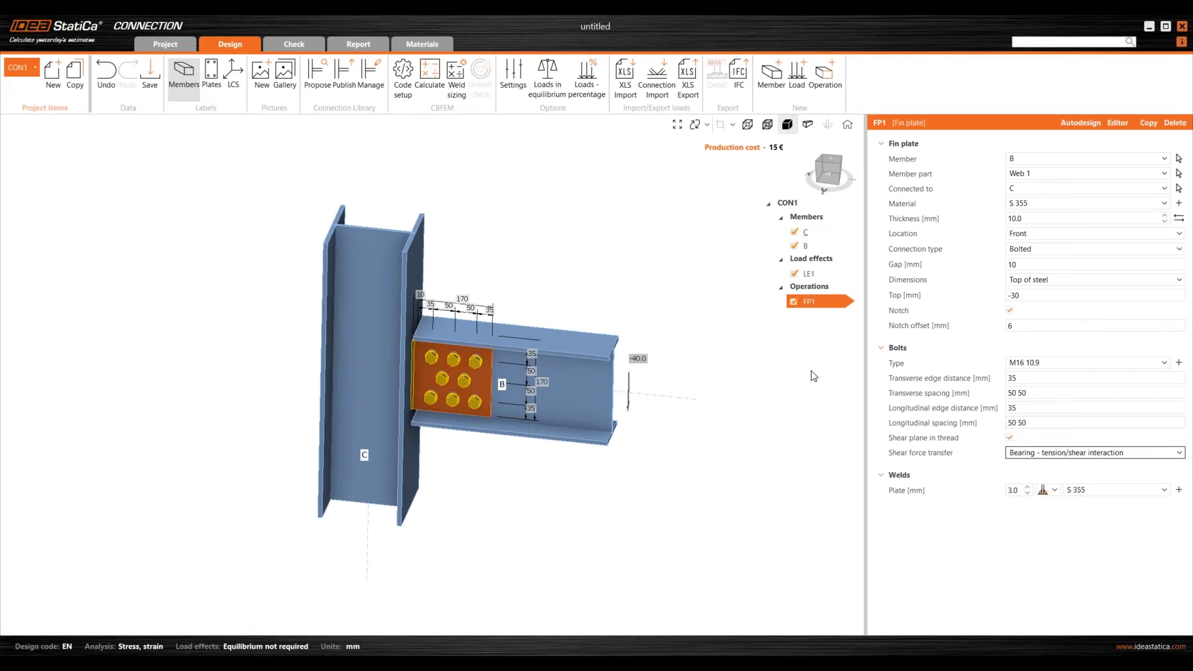
# Step: Add a cleat on member 'B | Bottom flange 1' with profile '3 - L80X8'
pyautogui.click(824, 73)
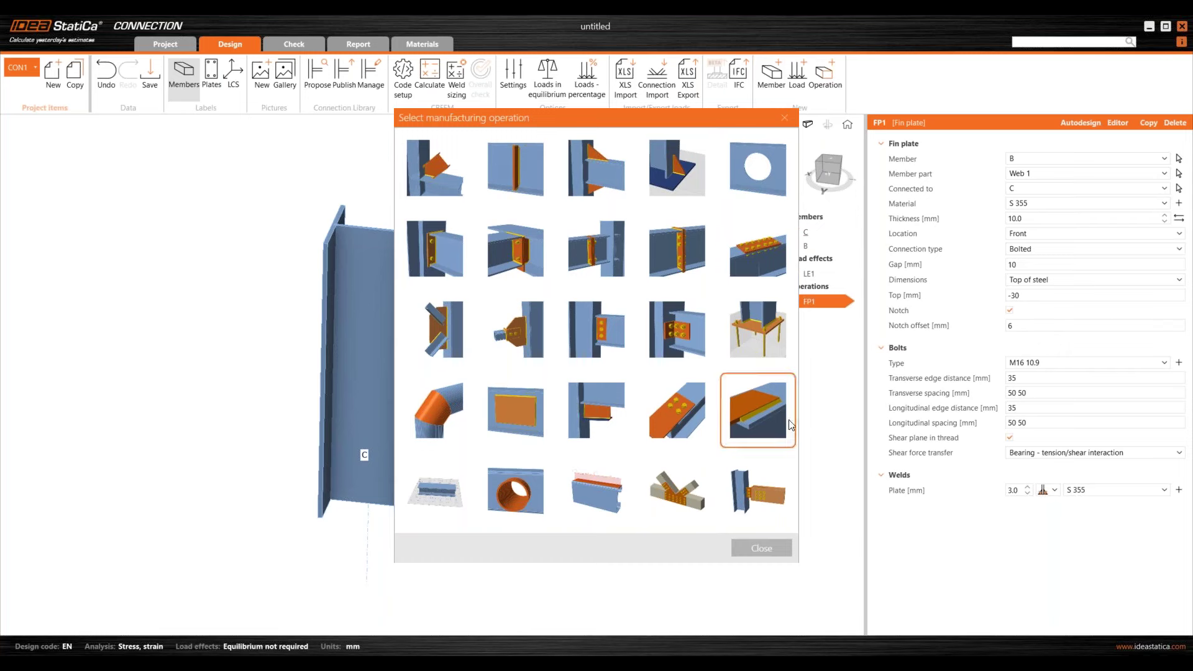
pyautogui.click(680, 346)
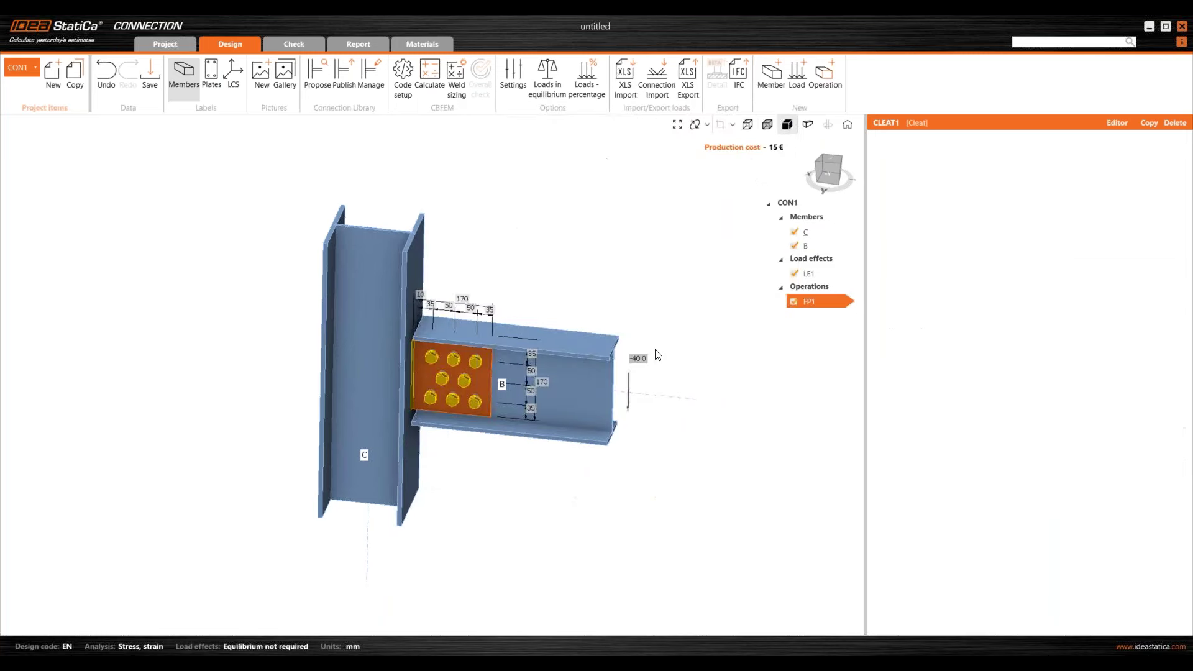
pyautogui.scroll(2, 628, 352)
pyautogui.moveTo(519, 390); pyautogui.dragTo(437, 404, button='right')
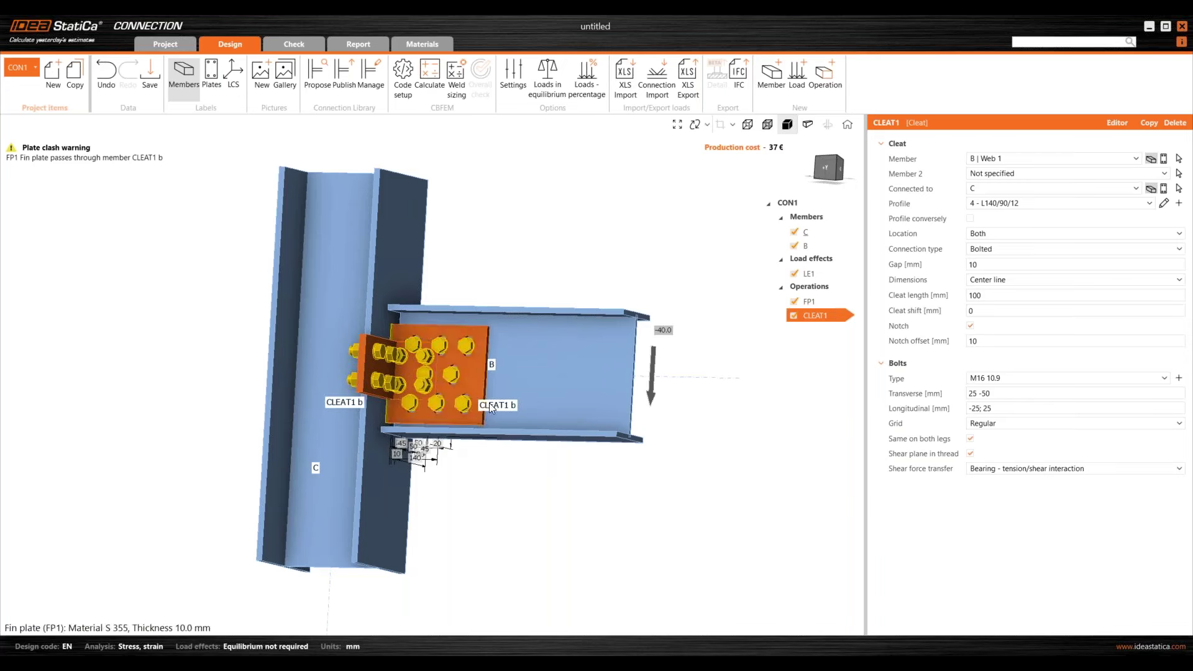
pyautogui.click(977, 161)
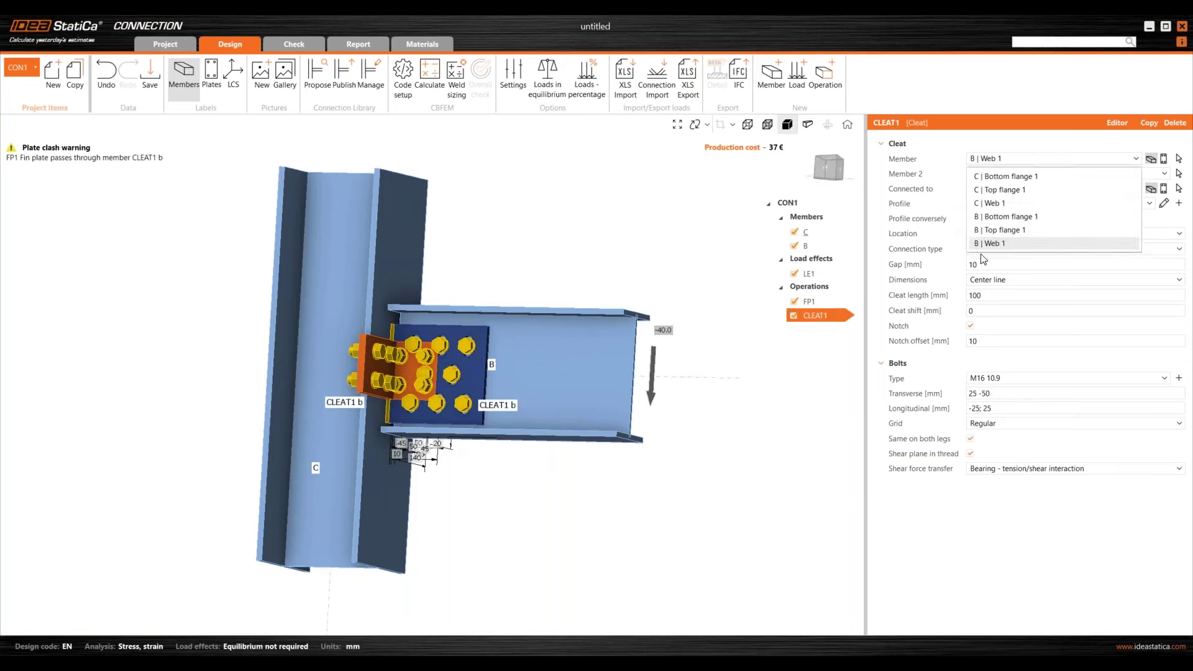
pyautogui.click(993, 218)
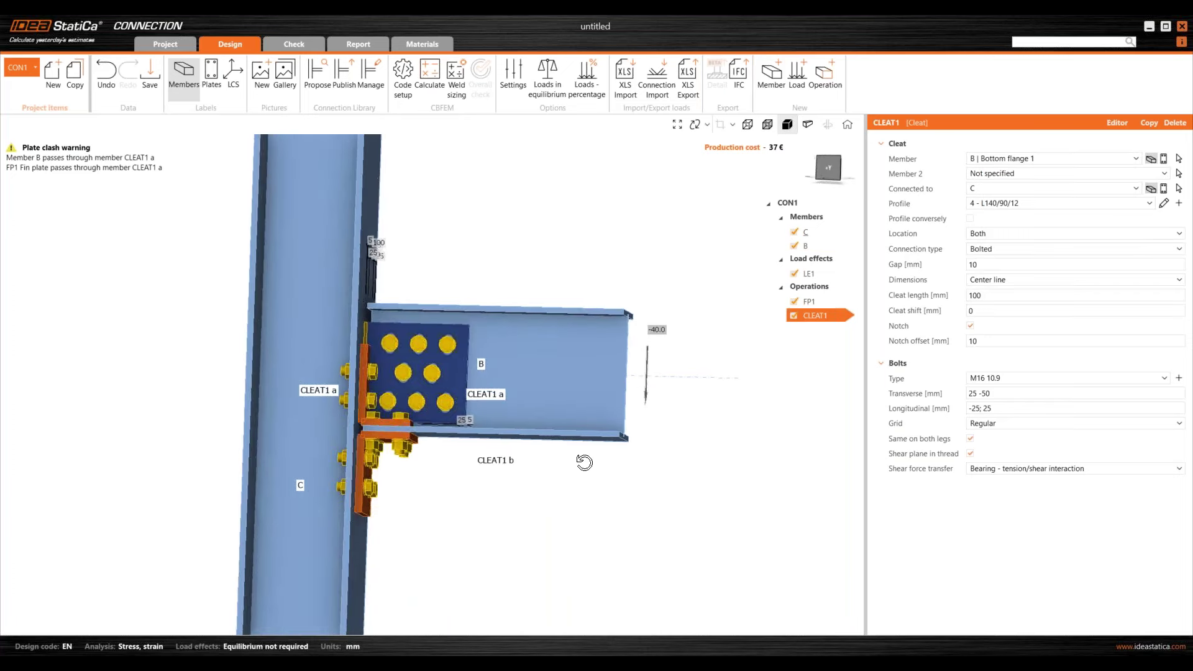
pyautogui.click(1000, 204)
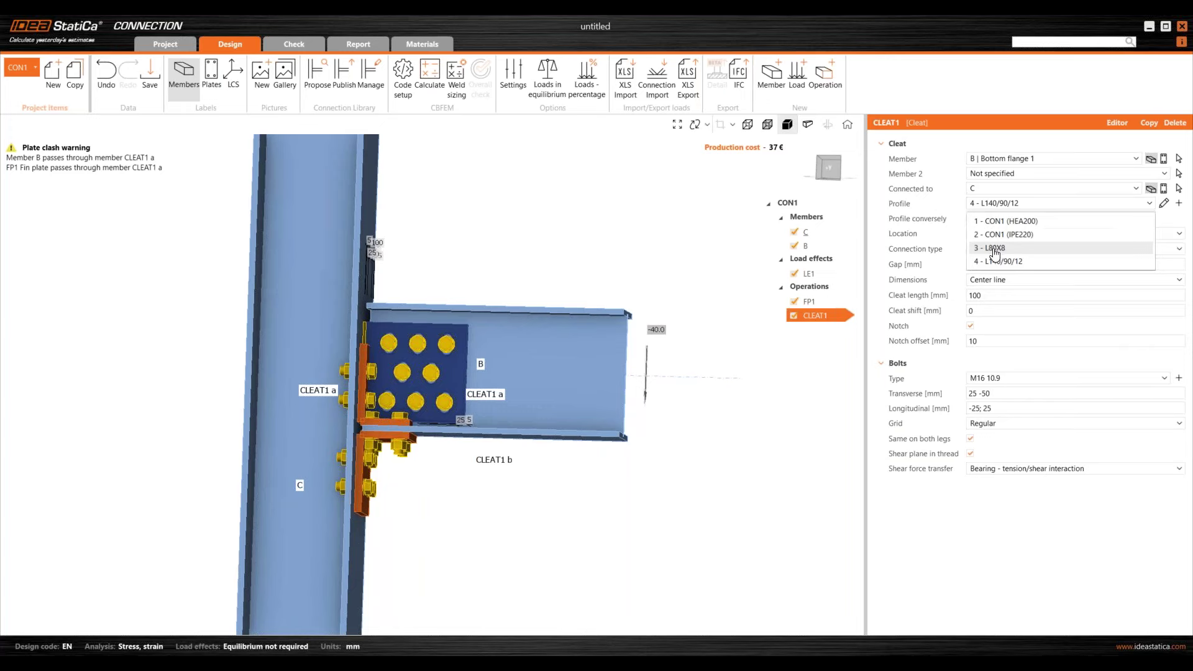
pyautogui.click(994, 249)
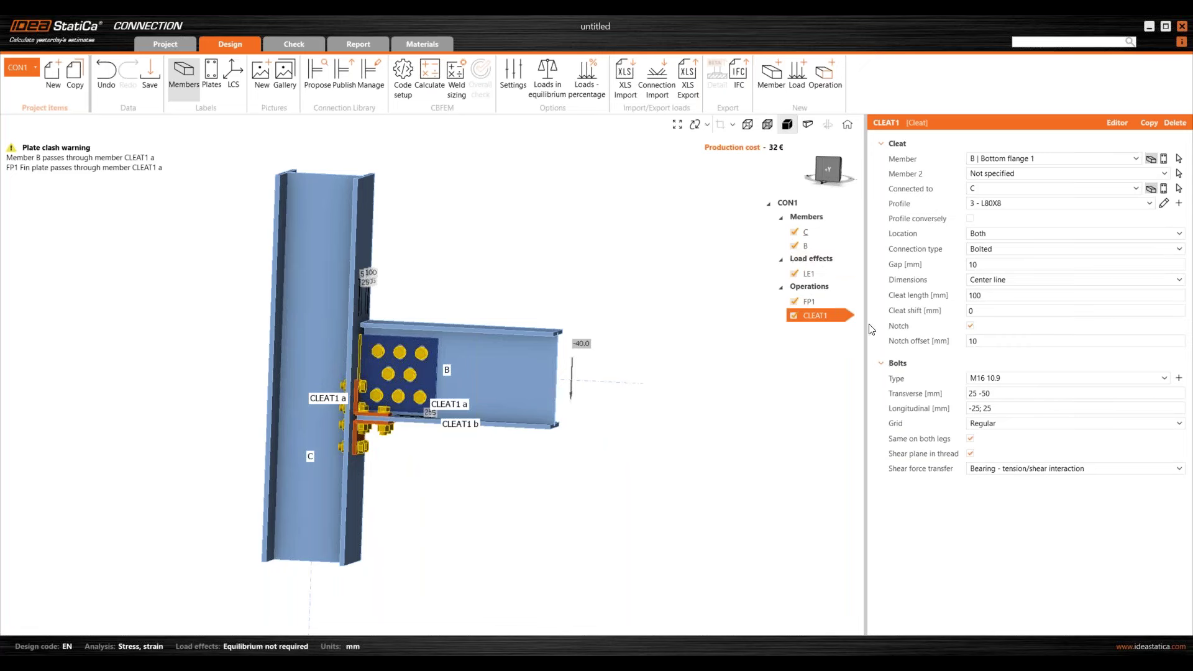
# Step: Set cleat CLEAT1's length to 125 mm and its location to Rear
pyautogui.click(1001, 295)
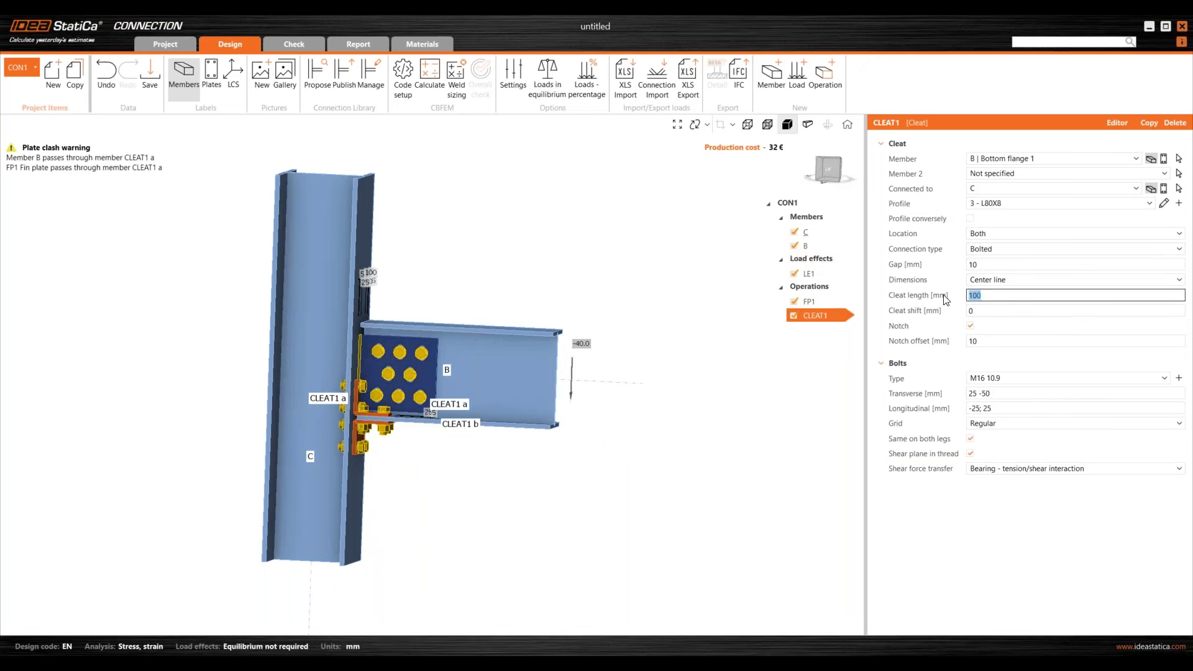
pyautogui.write('125')
pyautogui.press('Tab')
pyautogui.scroll(5, 374, 400)
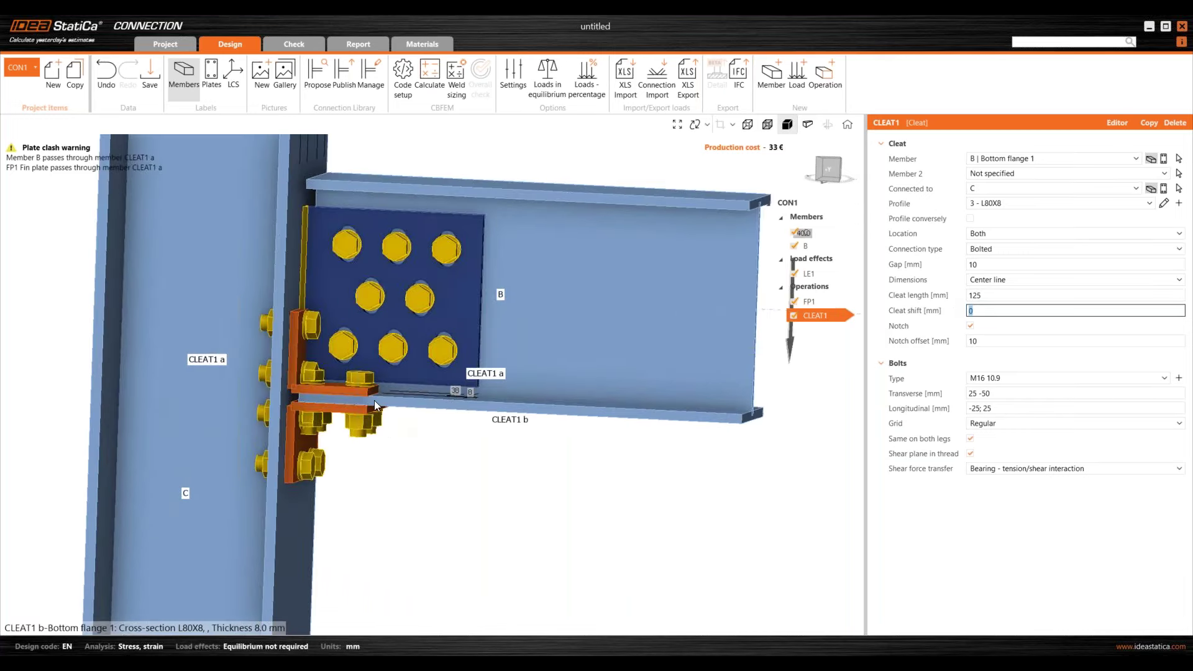
pyautogui.scroll(-3, 358, 386)
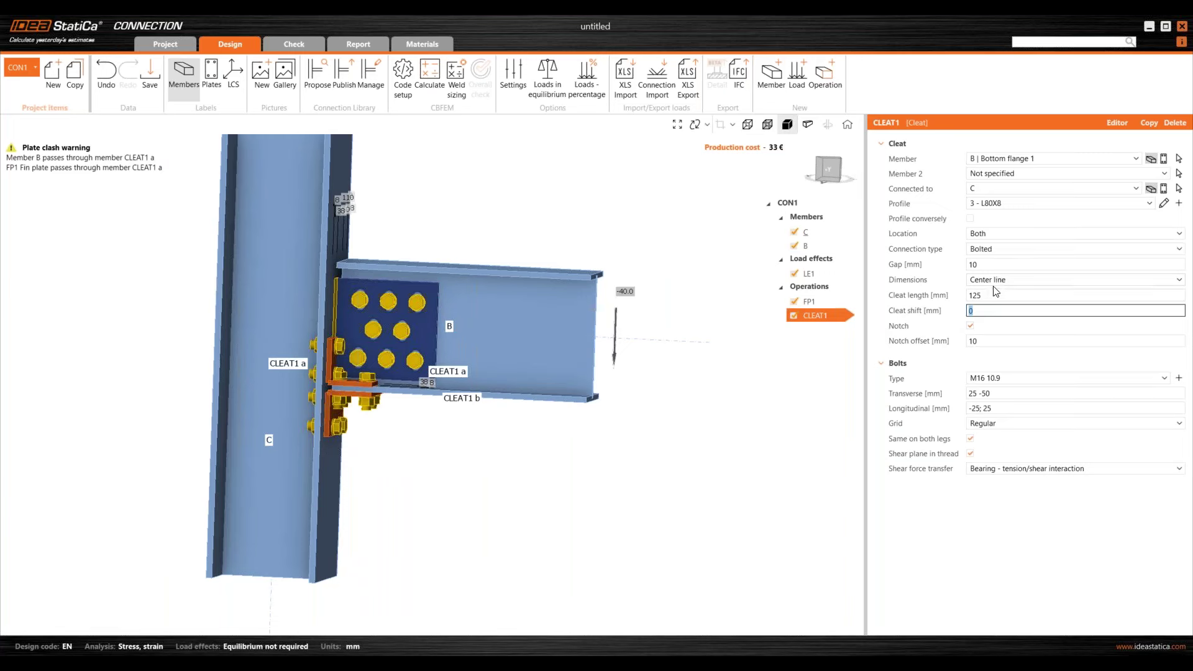
pyautogui.click(987, 235)
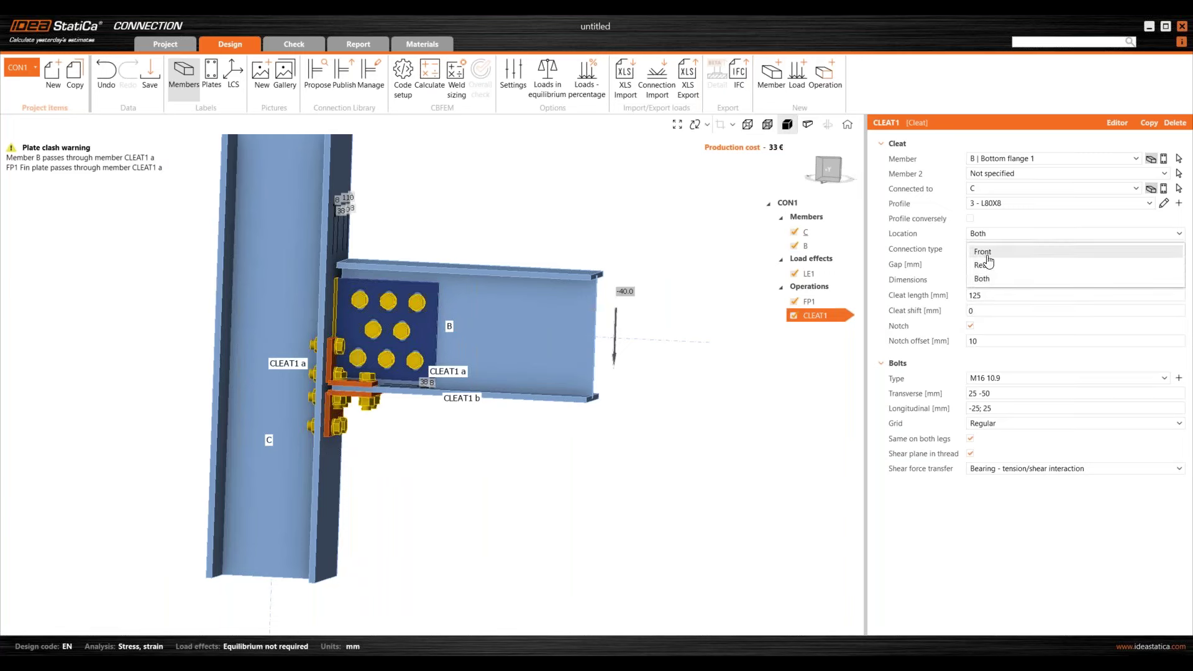
pyautogui.click(985, 264)
pyautogui.scroll(4, 367, 409)
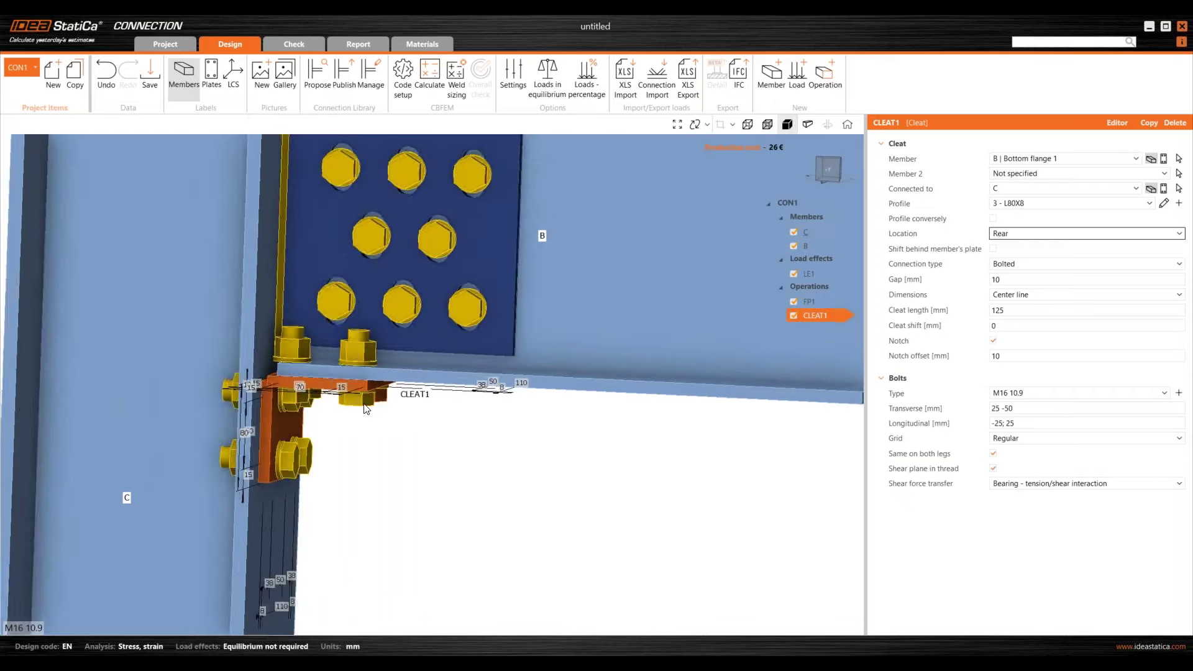
pyautogui.moveTo(363, 400); pyautogui.dragTo(345, 382, button='right')
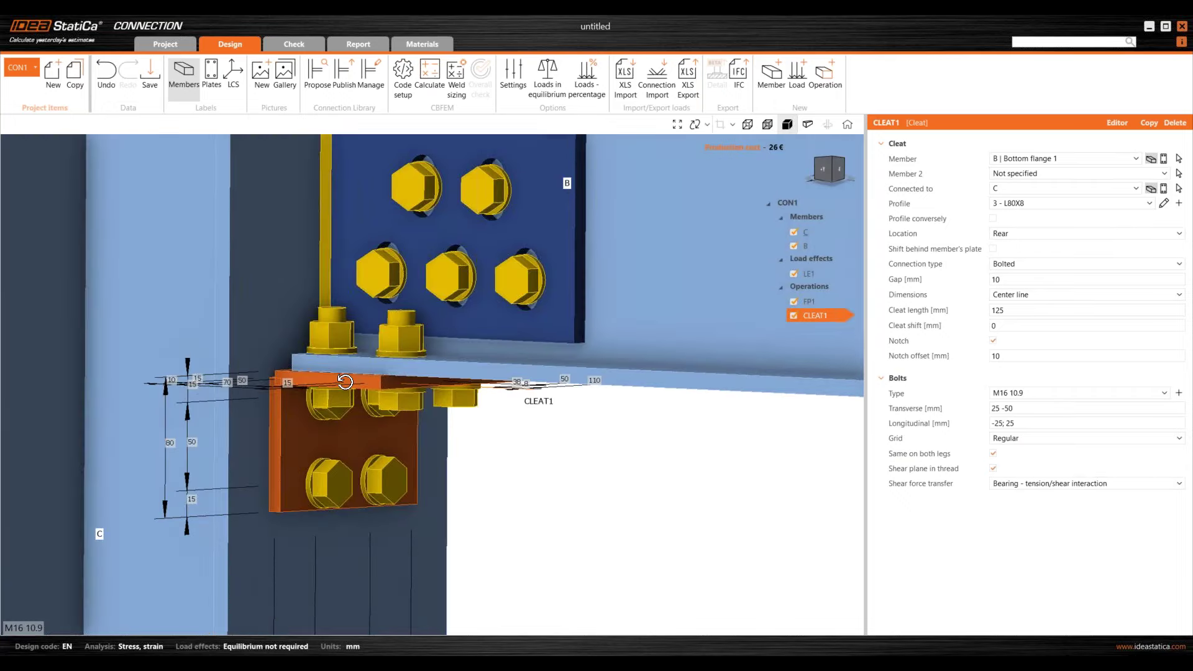
pyautogui.scroll(-6, 341, 375)
pyautogui.moveTo(448, 418); pyautogui.dragTo(457, 424, button='right')
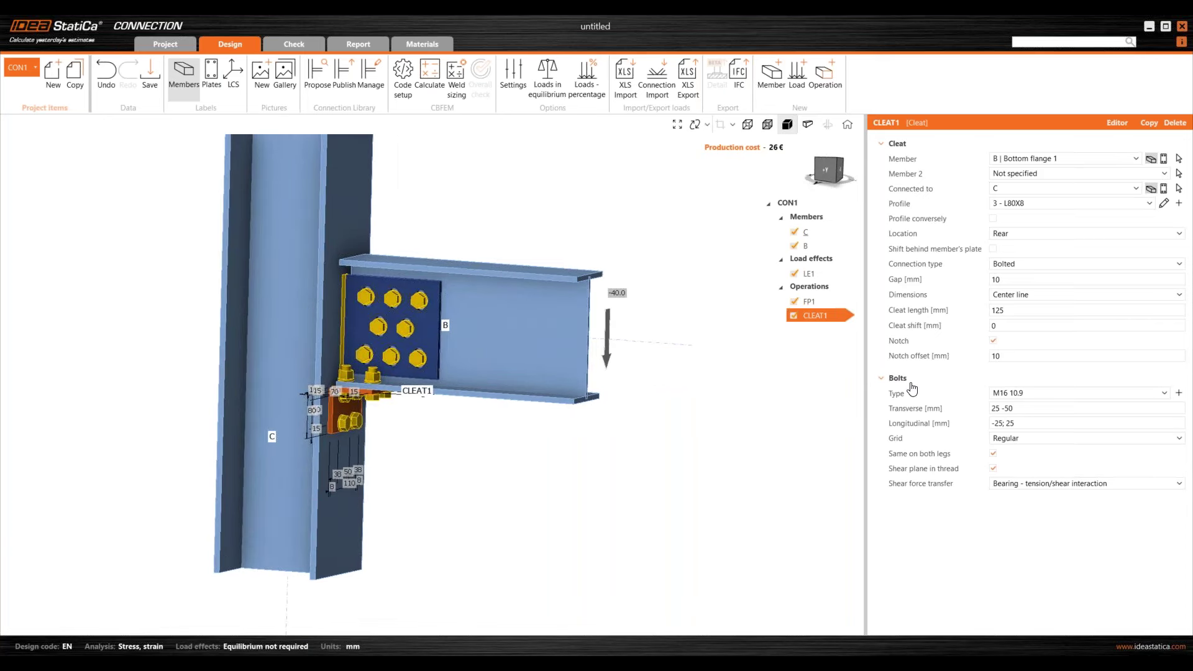
# Step: Set the cleat bolts' transverse positions to '30 -60' and longitudinal position to 15
pyautogui.click(1025, 410)
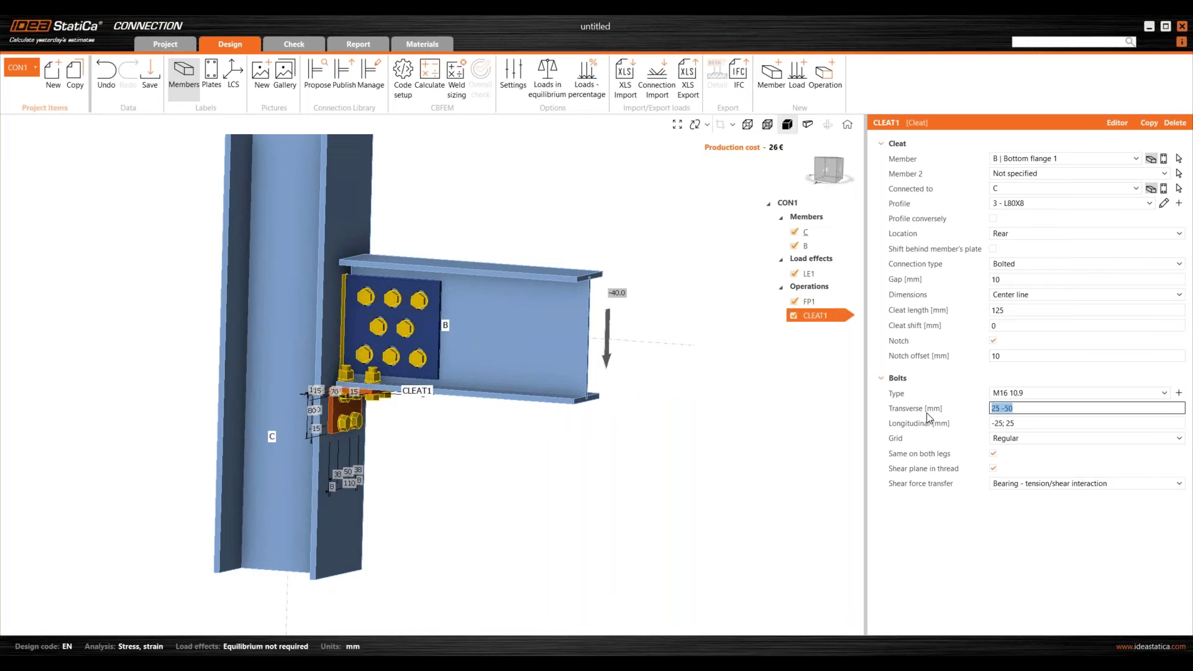
pyautogui.write('30 -60')
pyautogui.press('Tab')
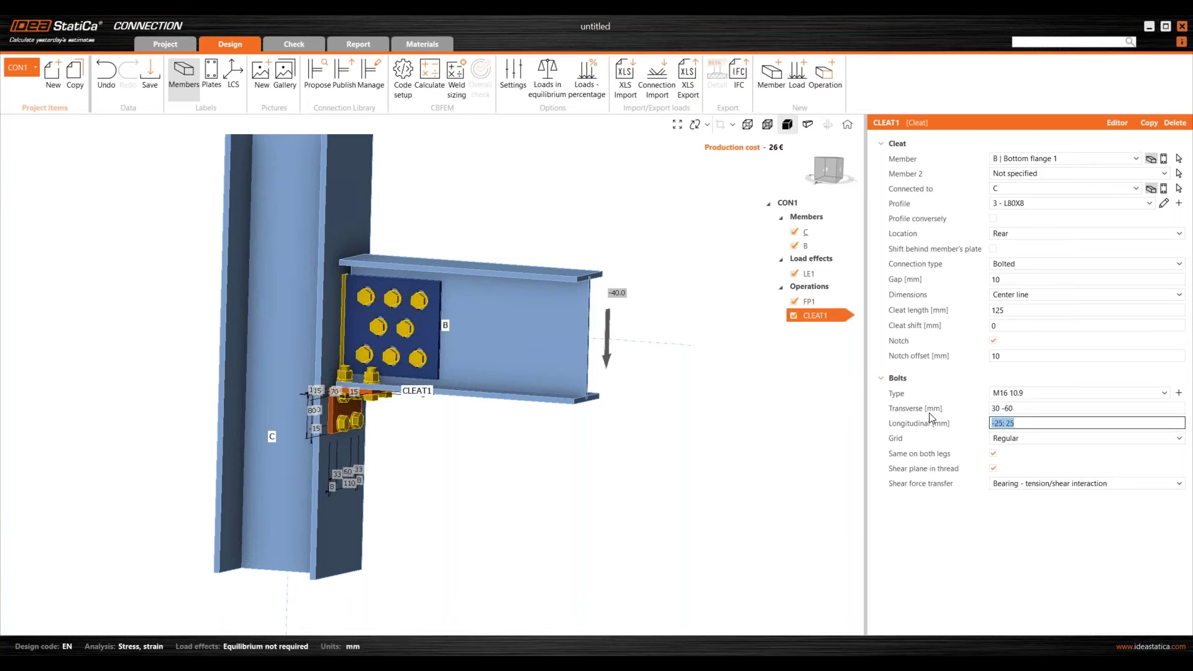
pyautogui.scroll(3, 402, 442)
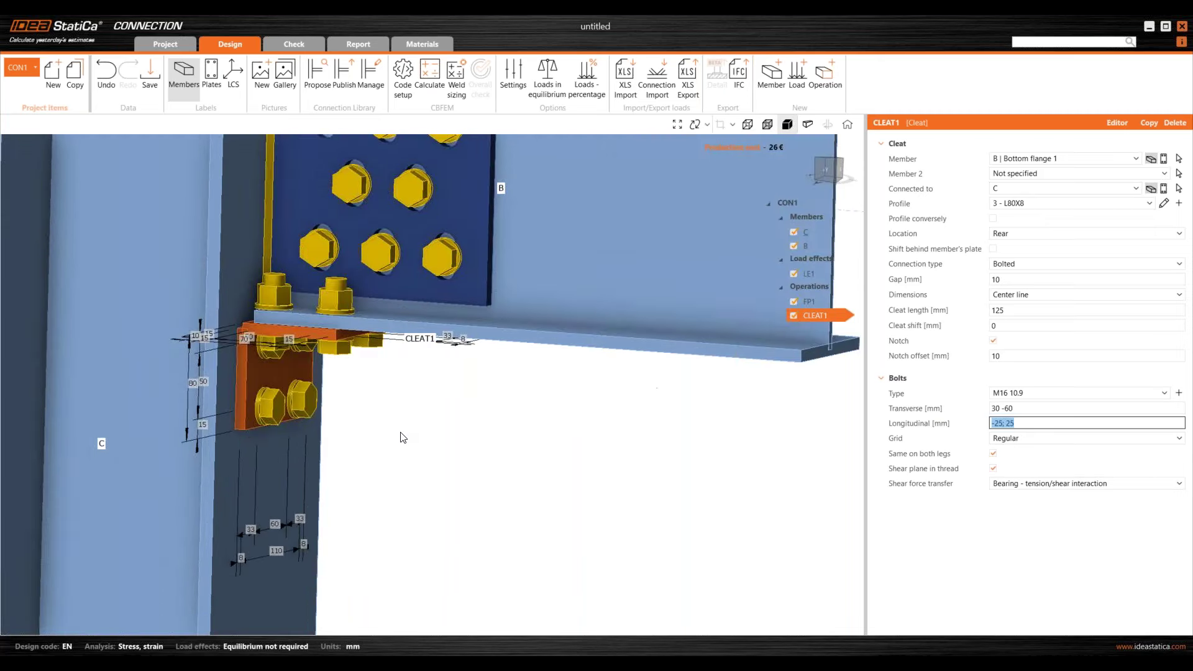
pyautogui.press('BackSpace')
pyautogui.write('15')
pyautogui.press('Tab')
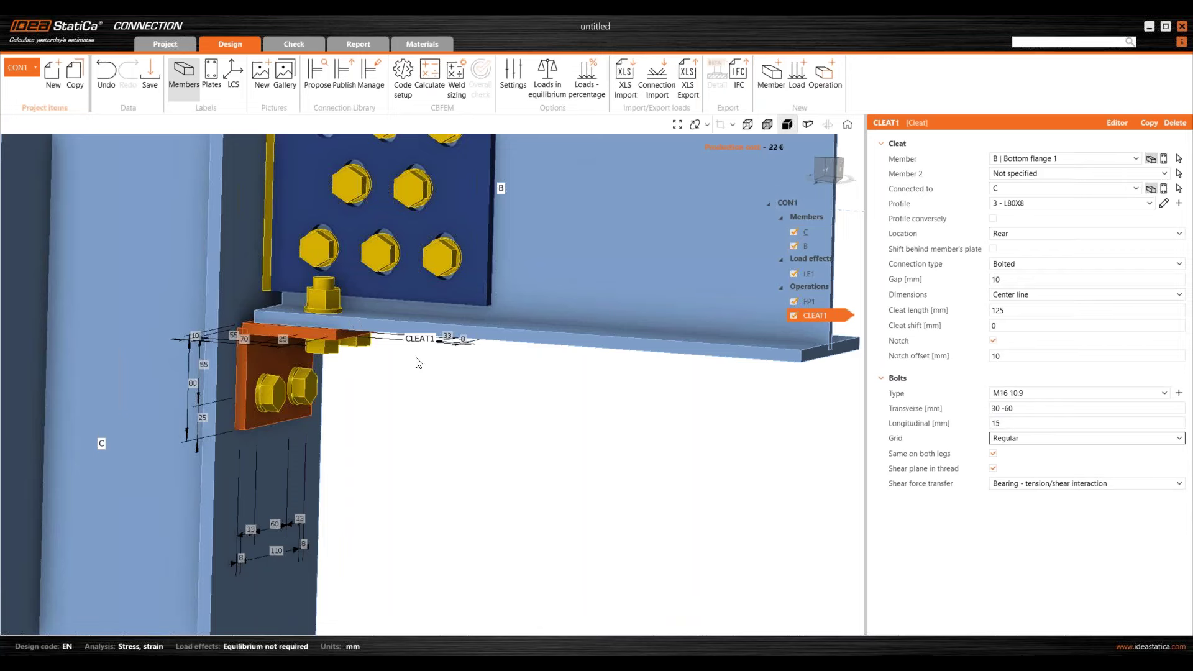
pyautogui.scroll(-2, 382, 360)
# Step: Orbit to an upright oblique view of the cleat and run the CBFEM calculation
pyautogui.moveTo(332, 372); pyautogui.dragTo(392, 406, button='right')
pyautogui.scroll(-2, 437, 282)
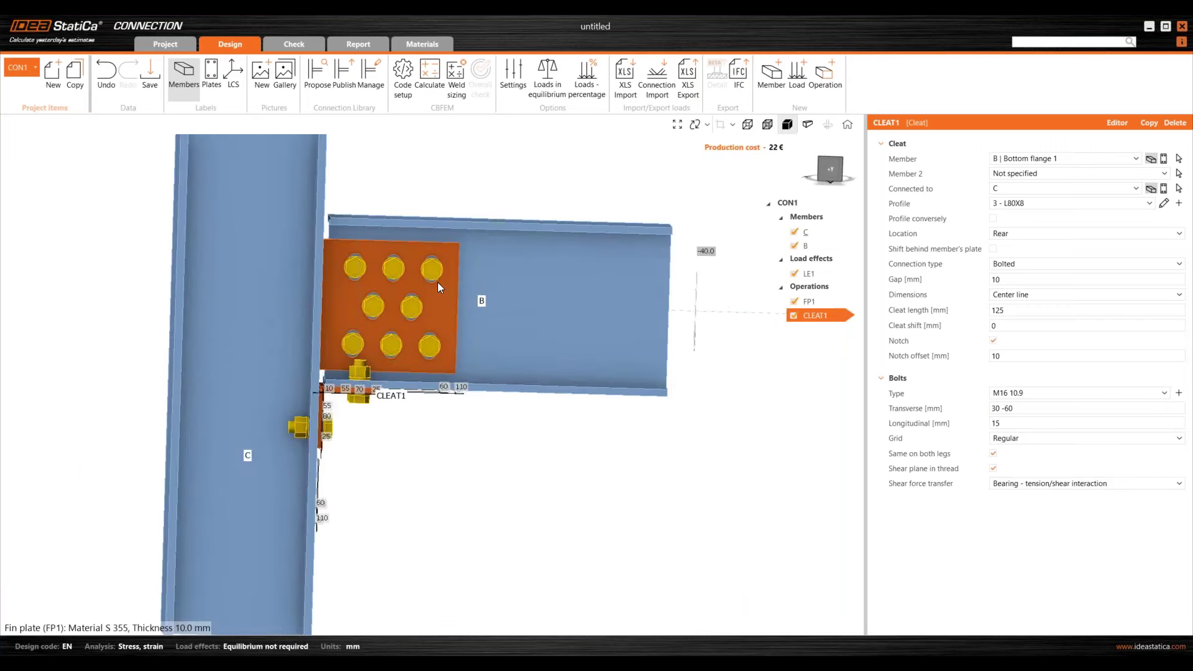
pyautogui.scroll(2, 420, 275)
pyautogui.scroll(-1, 480, 336)
pyautogui.moveTo(479, 341); pyautogui.dragTo(391, 408, button='right')
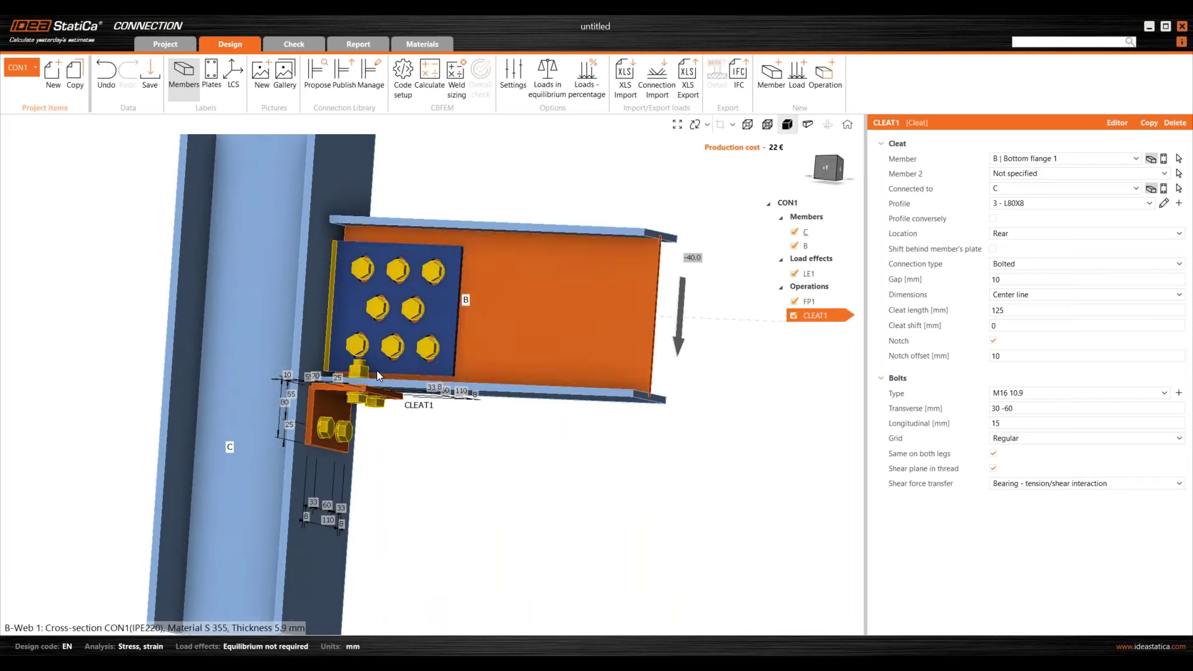
pyautogui.moveTo(418, 315); pyautogui.dragTo(528, 369, button='right')
pyautogui.moveTo(528, 369); pyautogui.dragTo(595, 374, button='middle')
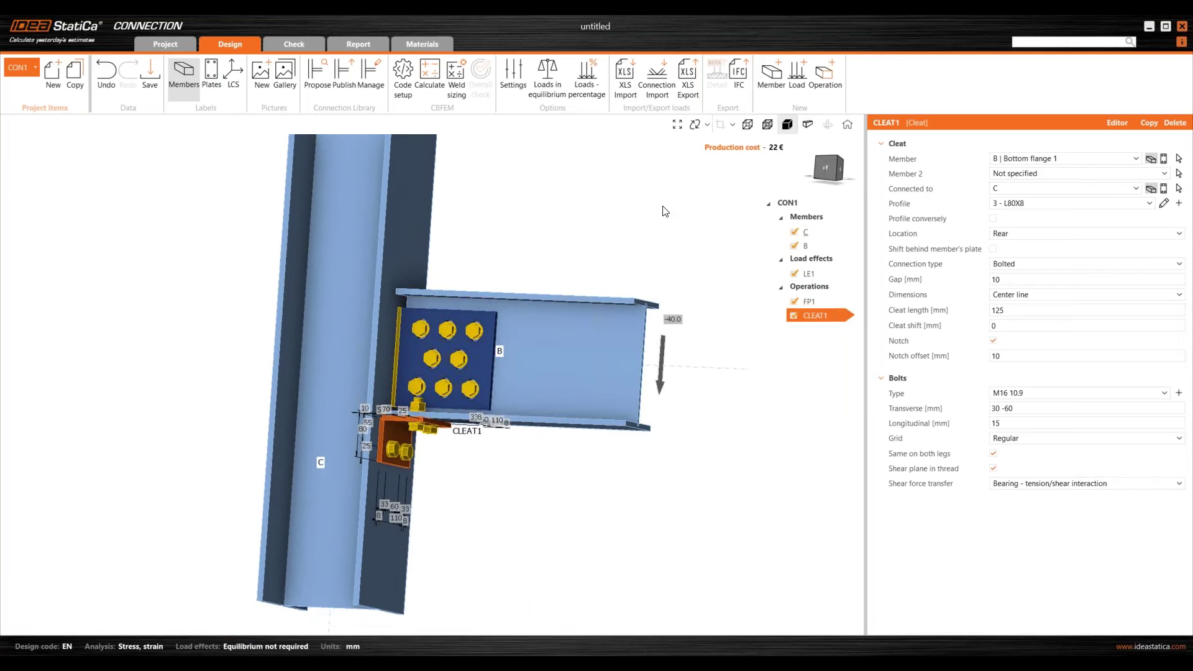
pyautogui.click(426, 79)
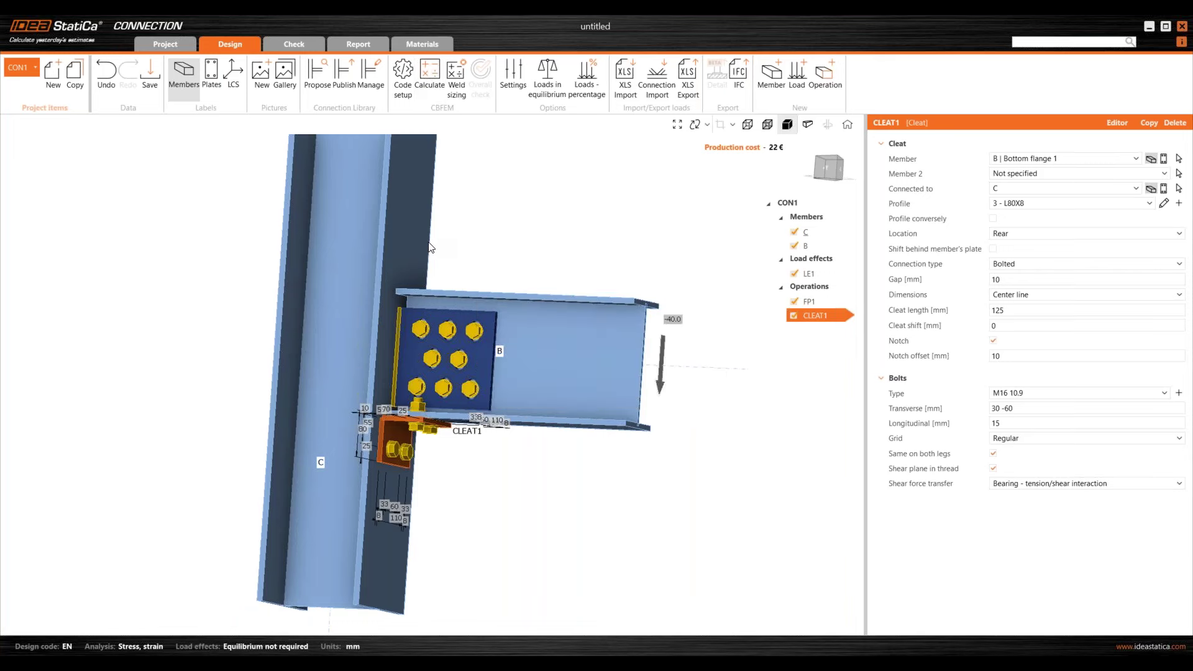
# Step: Inspect the fin plate and cleat joint in 3D, then duplicate CON1 as a new connection
pyautogui.moveTo(418, 421); pyautogui.dragTo(469, 292, button='right')
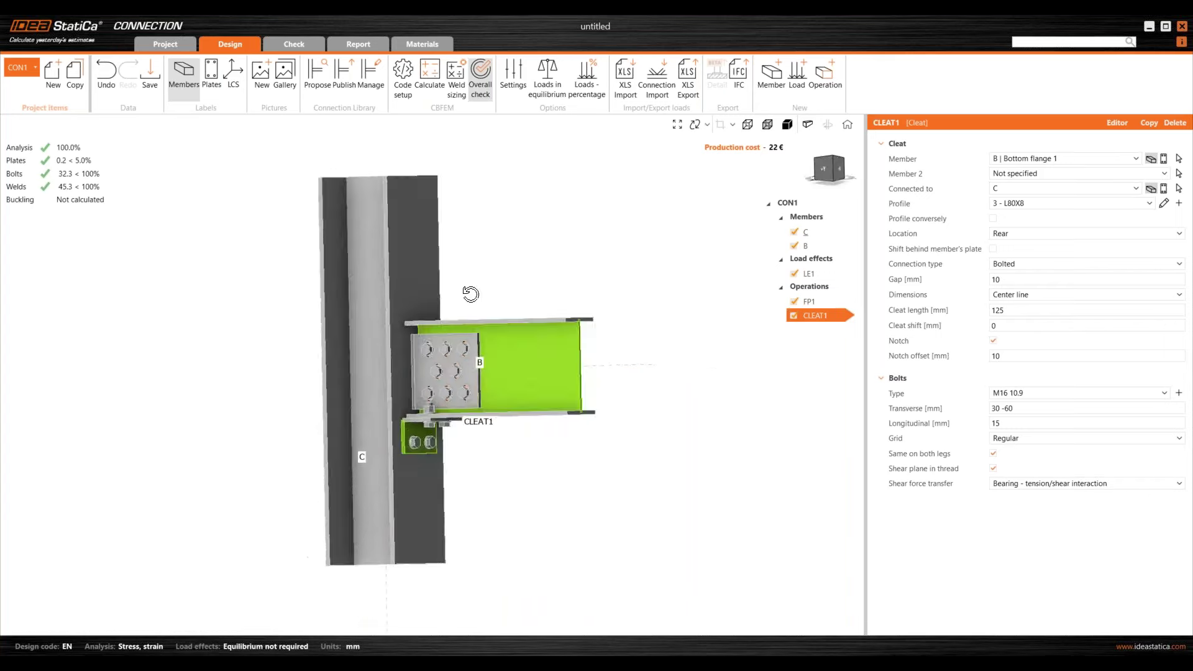
pyautogui.scroll(3, 497, 367)
pyautogui.moveTo(507, 368); pyautogui.dragTo(553, 367, button='right')
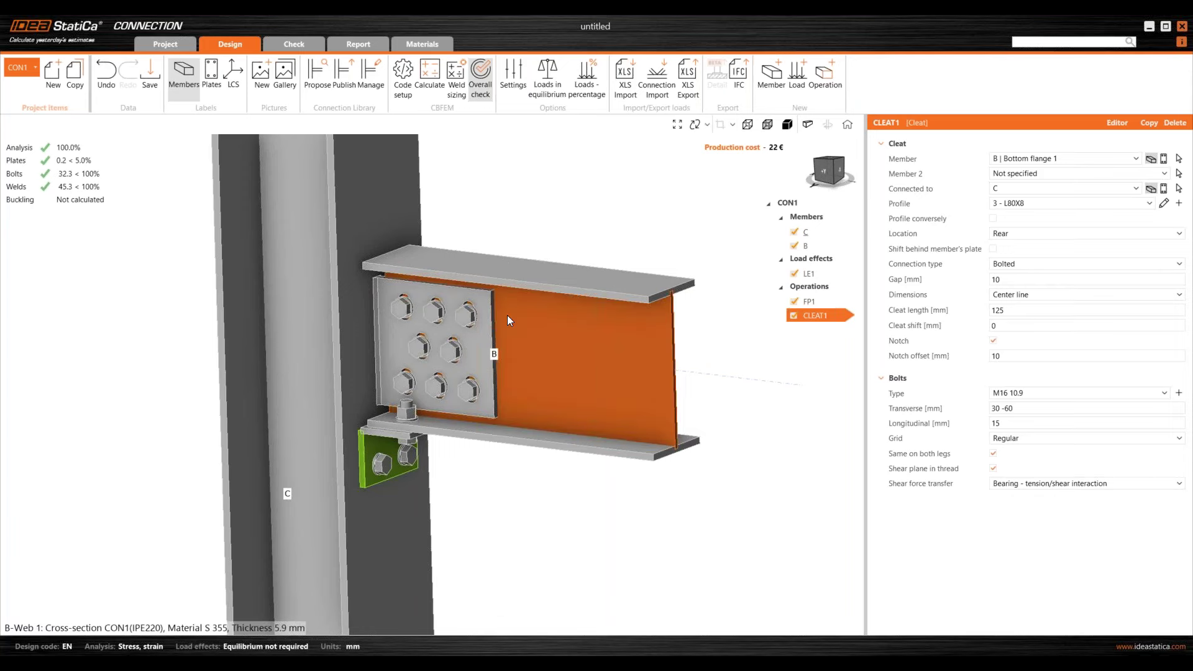
pyautogui.scroll(2, 507, 315)
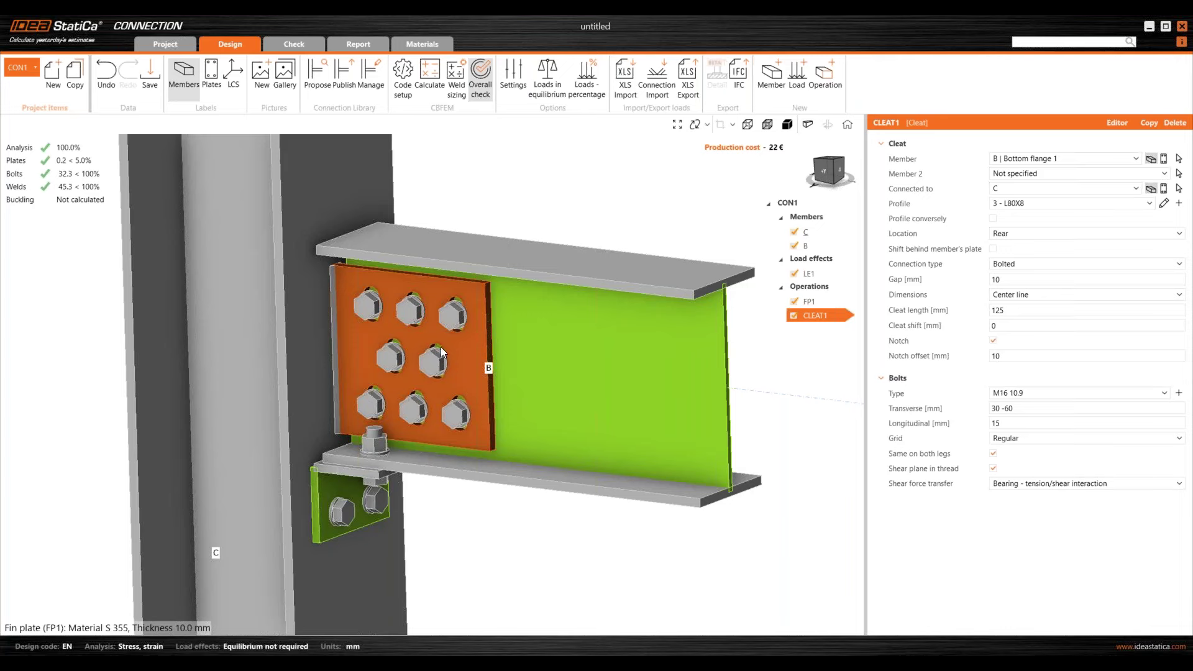
pyautogui.scroll(-3, 441, 347)
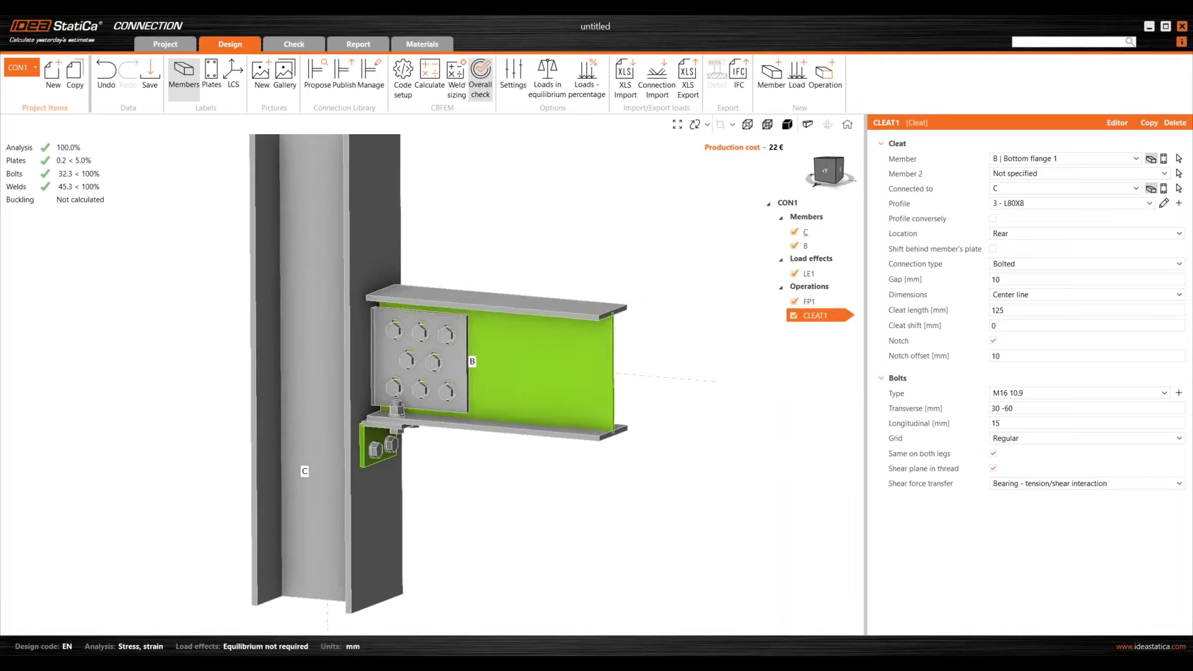
pyautogui.scroll(-2, 565, 323)
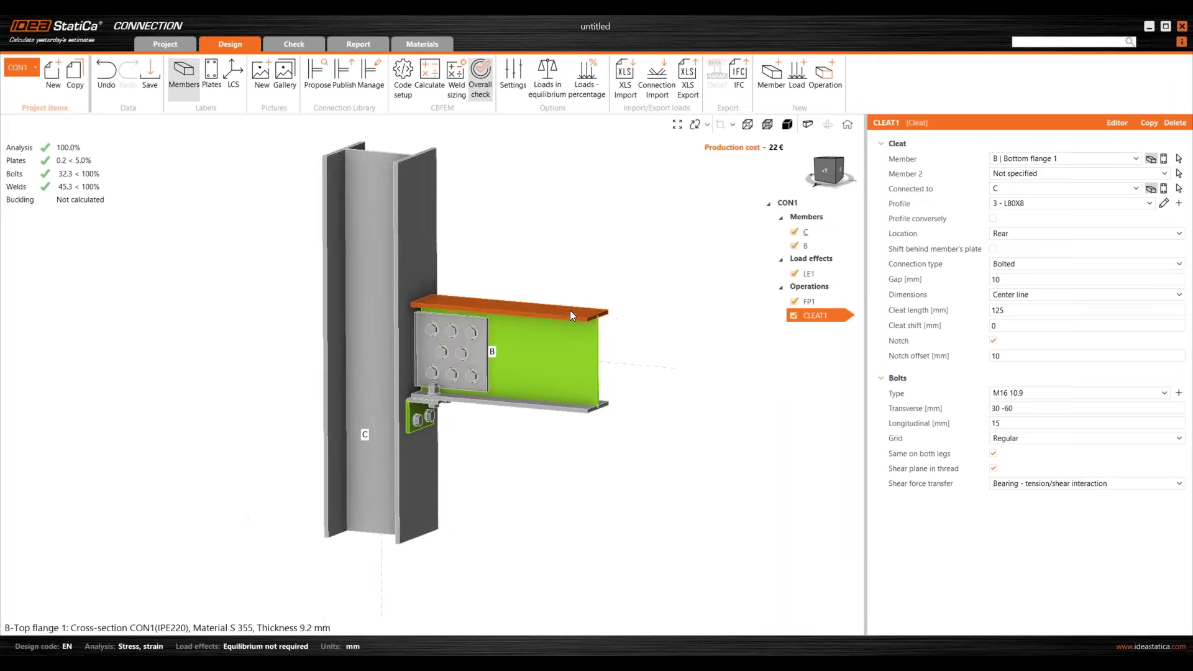
pyautogui.moveTo(553, 288); pyautogui.dragTo(555, 300, button='middle')
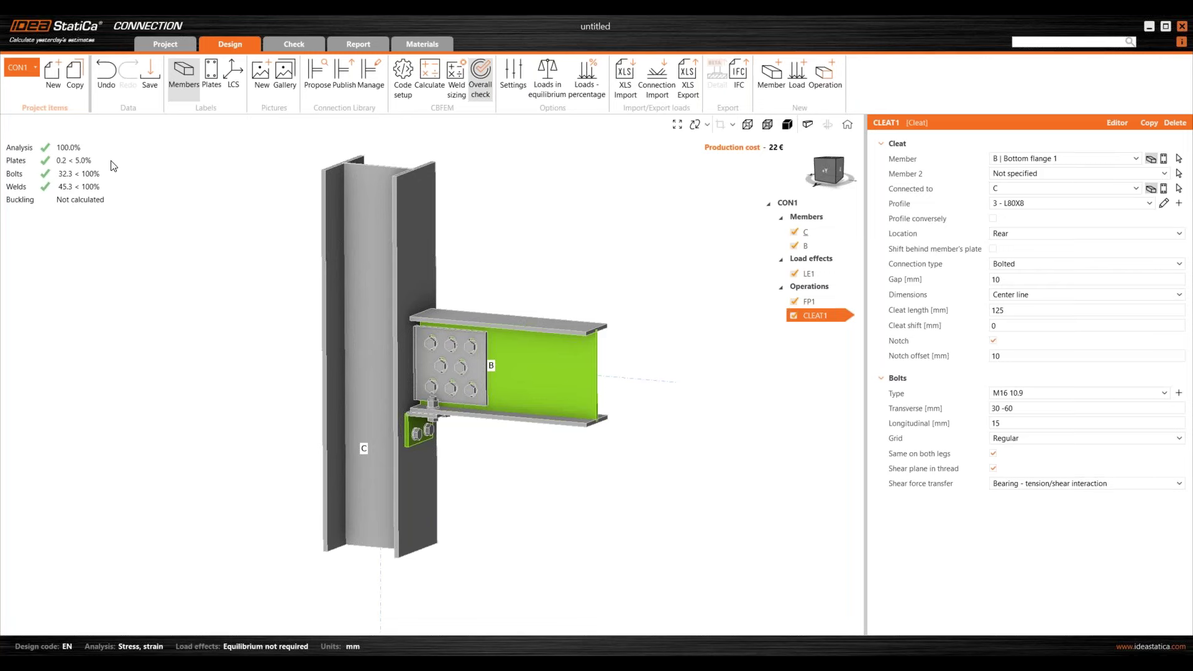
pyautogui.click(69, 102)
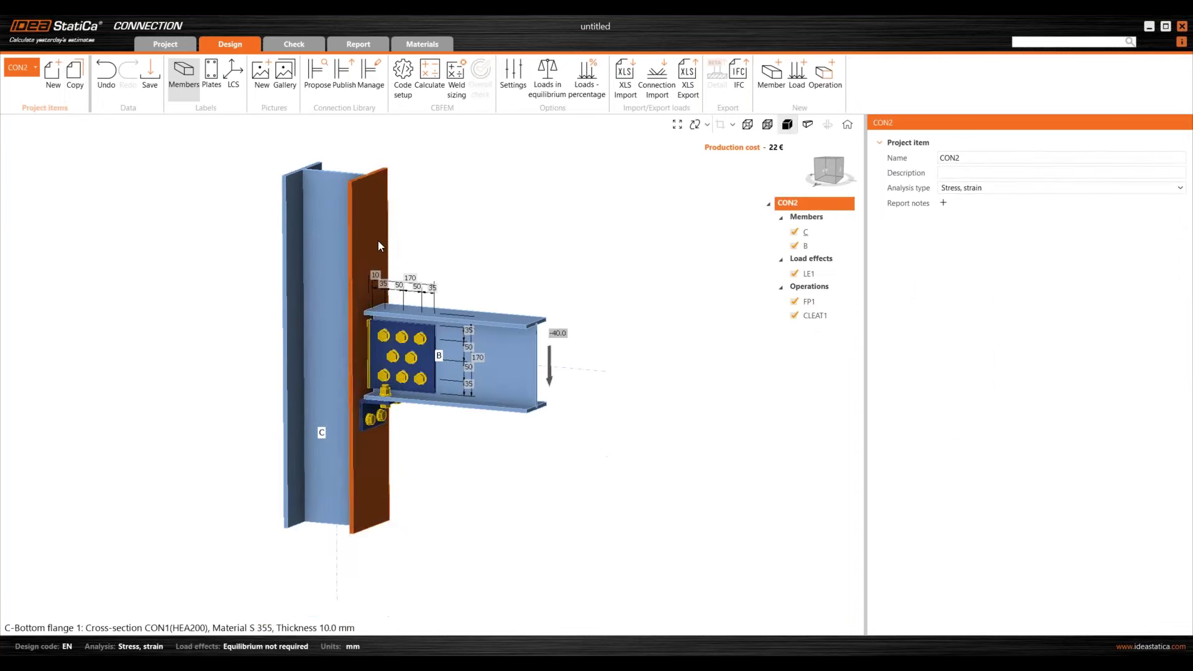
# Step: Switch to the front view and delete cleat CLEAT1 from CON2
pyautogui.click(825, 175)
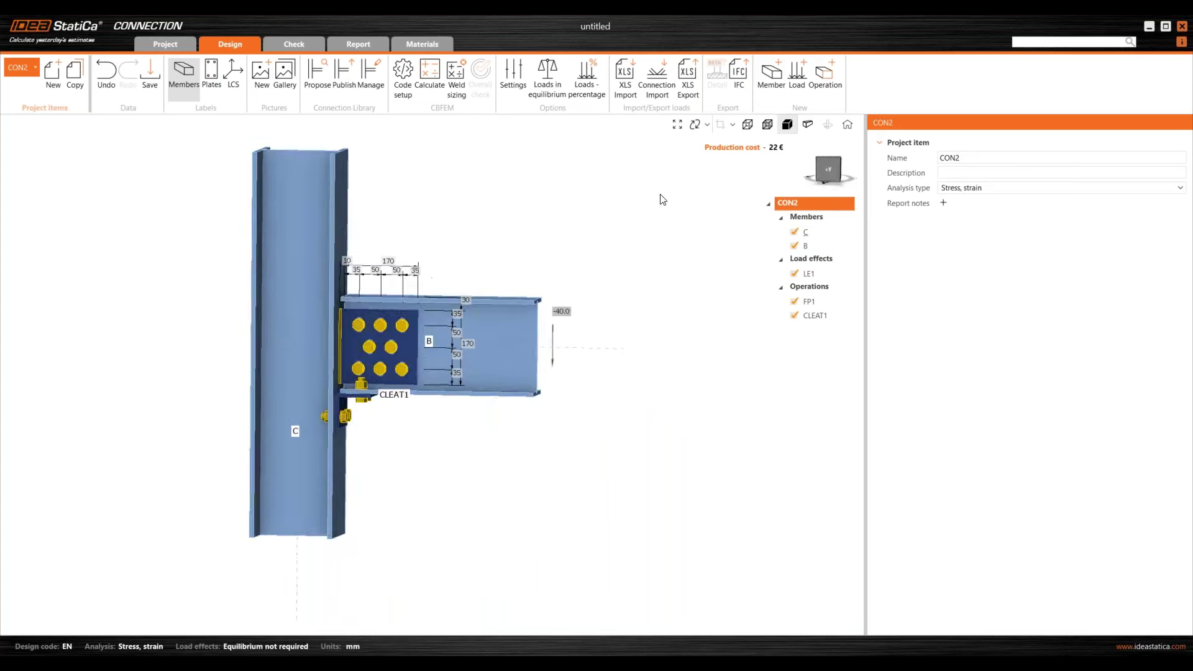
pyautogui.click(810, 315)
pyautogui.rightClick(814, 317)
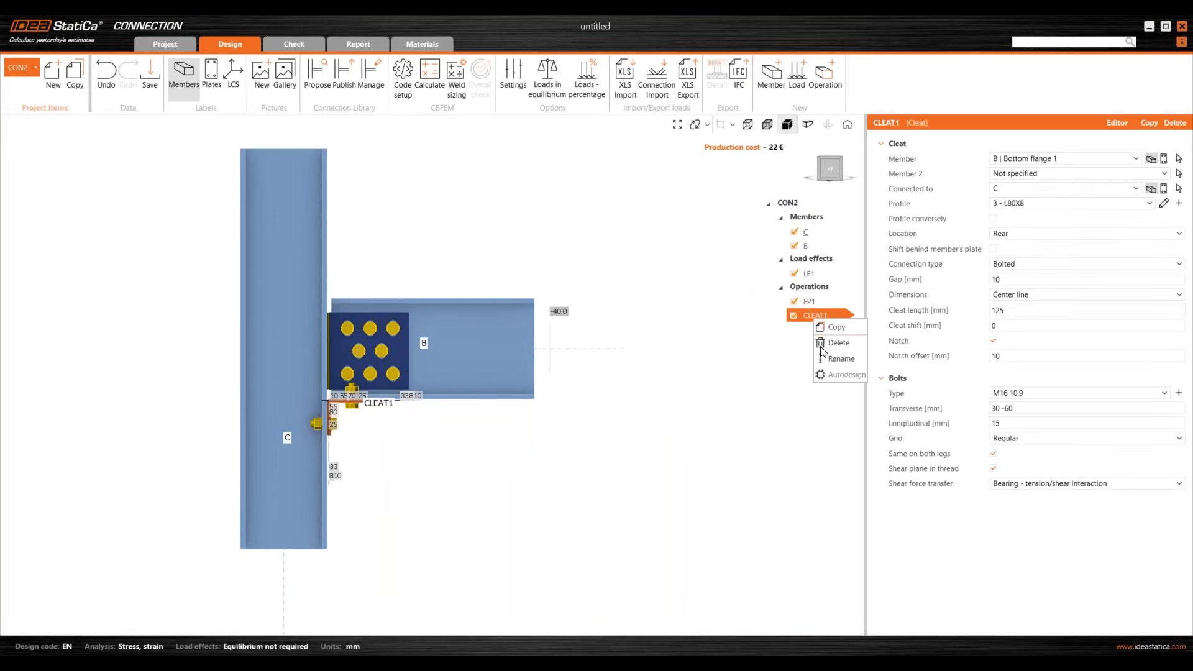
pyautogui.click(819, 342)
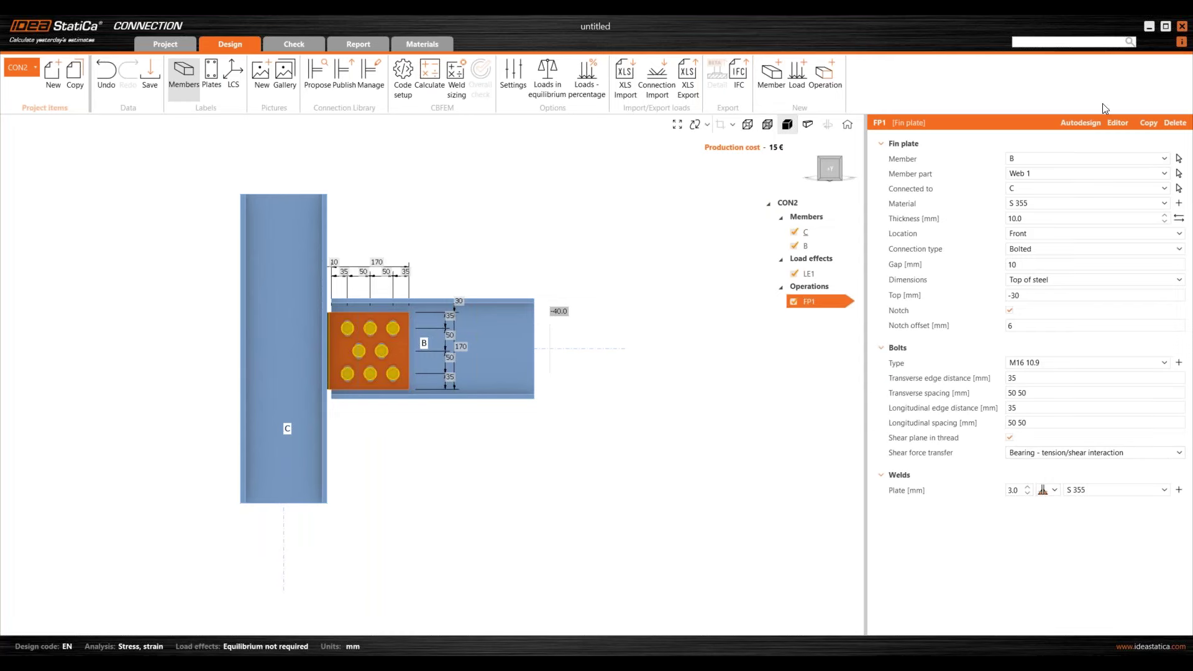
# Step: In FP1's plate editor, change bolts 1–8 of BG1 to round holes and confirm
pyautogui.click(1117, 123)
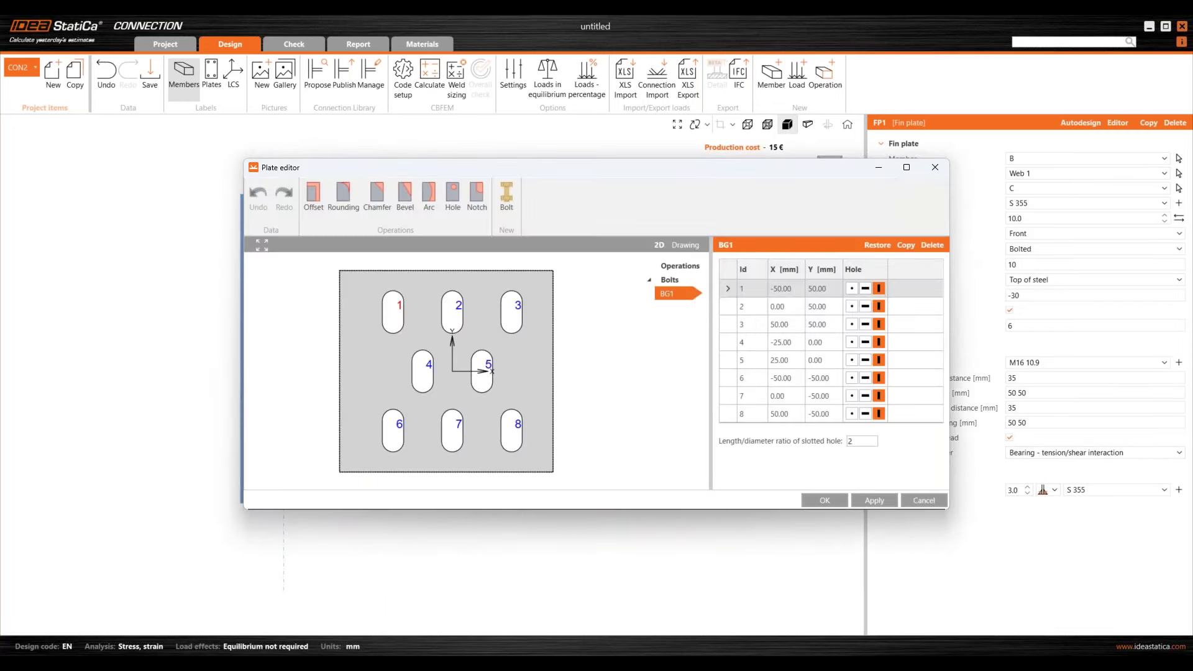
pyautogui.click(851, 288)
pyautogui.click(851, 307)
pyautogui.click(851, 324)
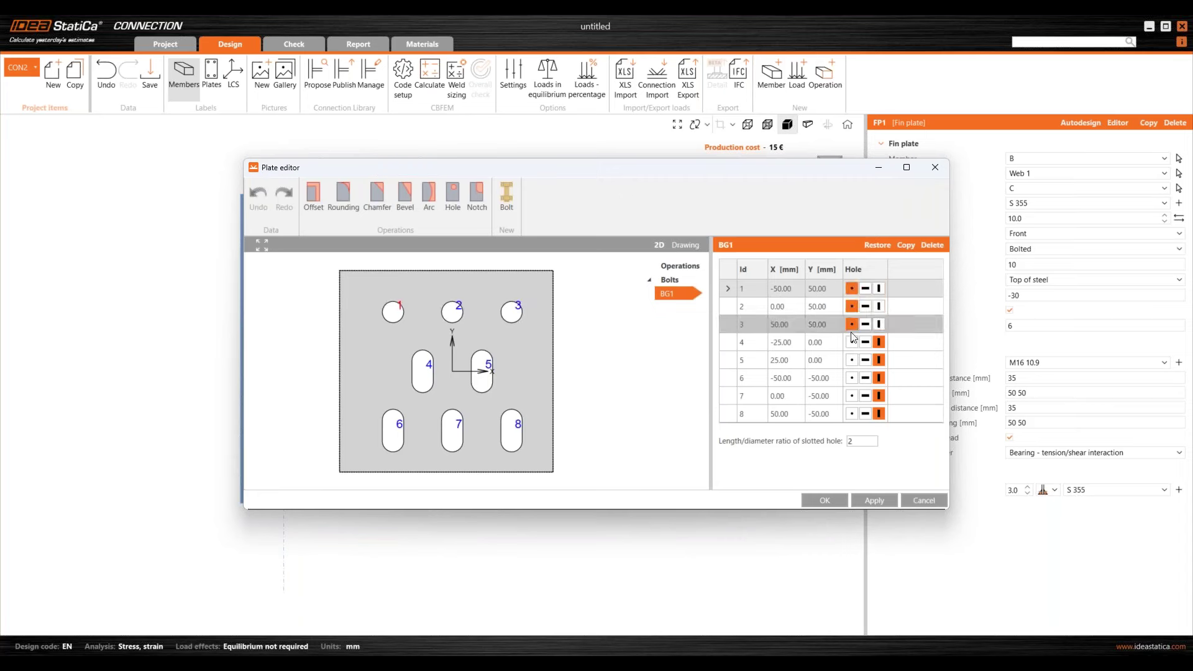
pyautogui.click(851, 342)
pyautogui.click(851, 360)
pyautogui.click(851, 377)
pyautogui.click(851, 396)
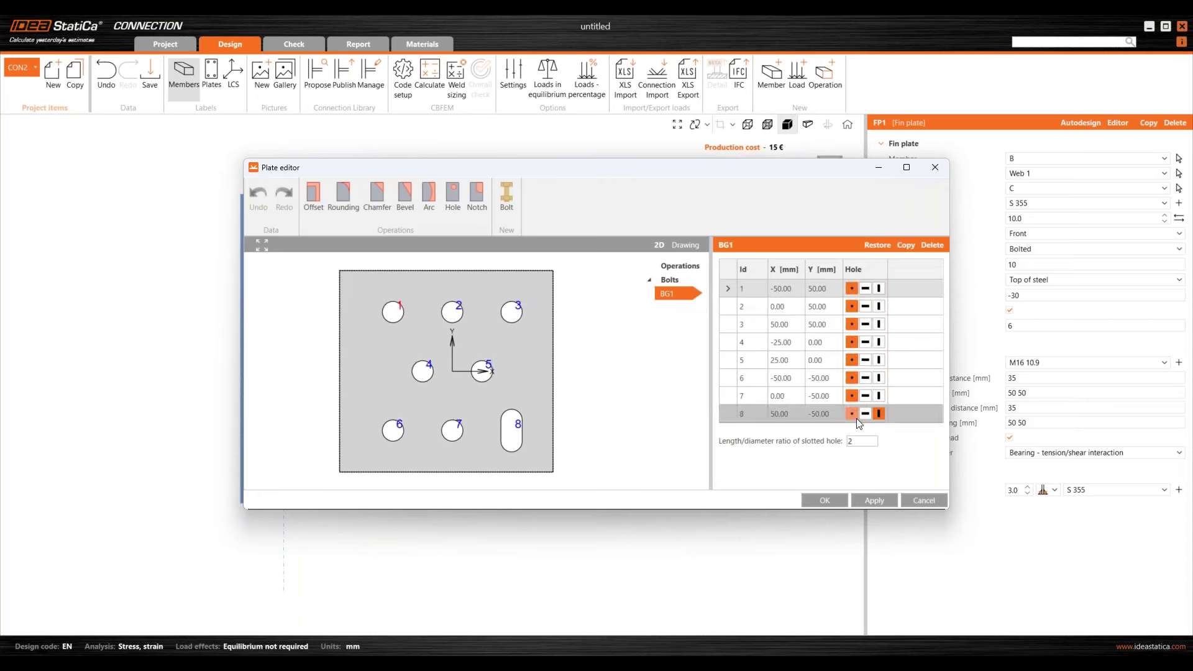
pyautogui.click(851, 414)
pyautogui.click(869, 503)
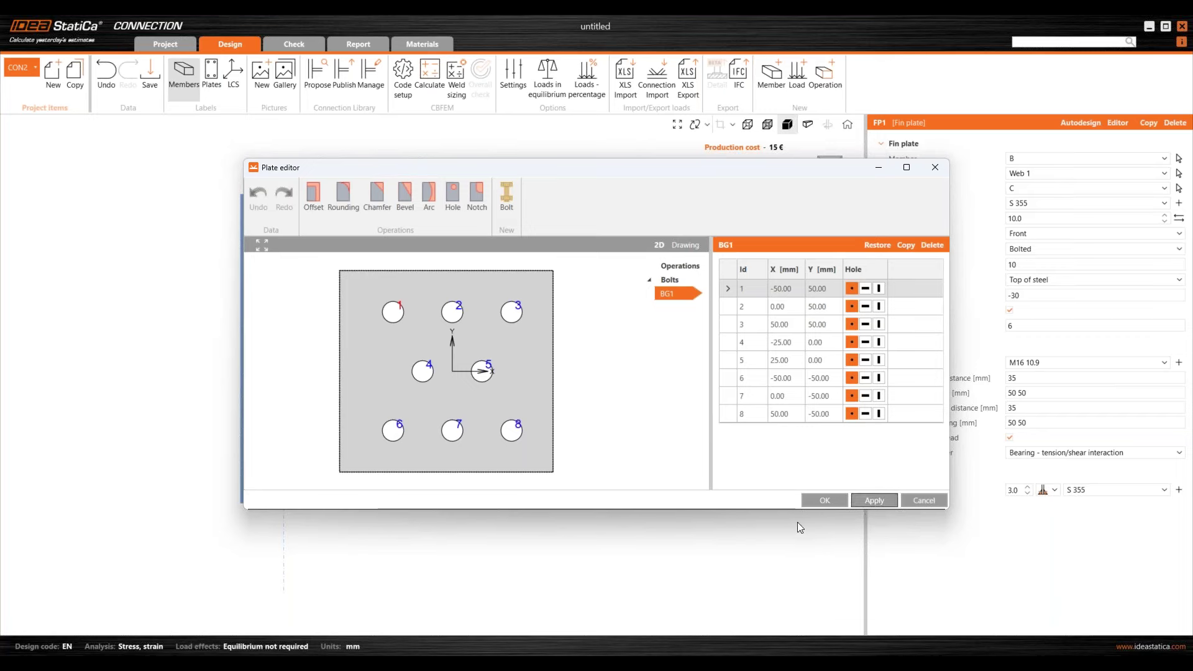
pyautogui.click(815, 502)
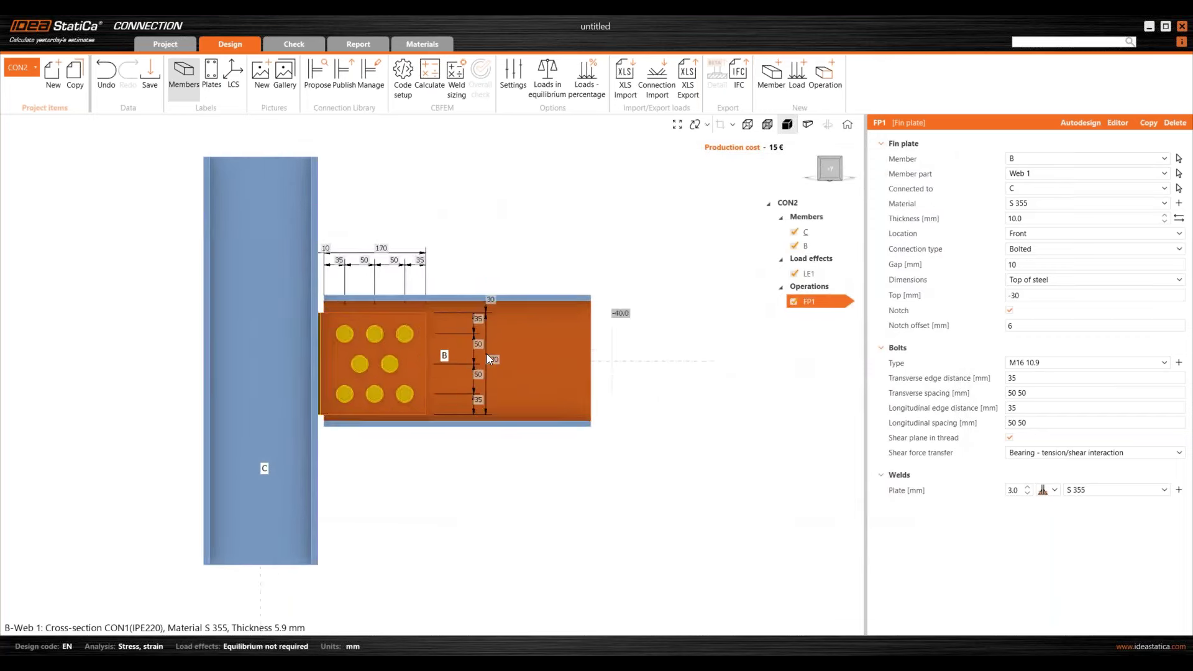
# Step: Add a new member M3 with Ended geometrical type
pyautogui.scroll(-1, 667, 390)
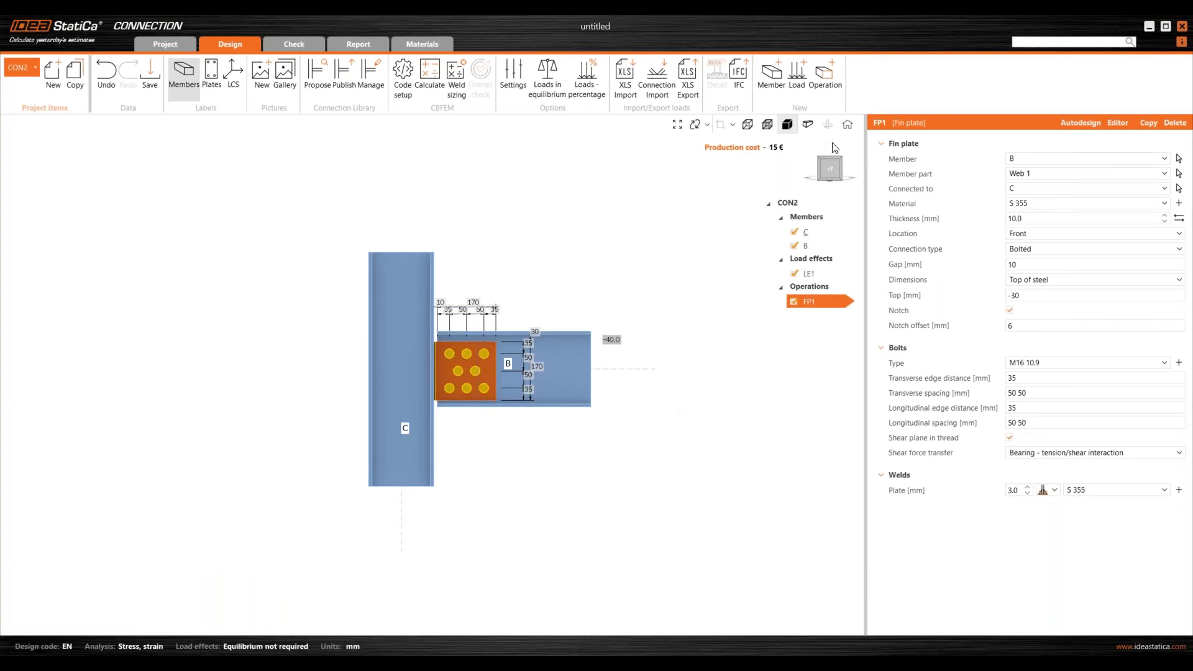
pyautogui.click(769, 85)
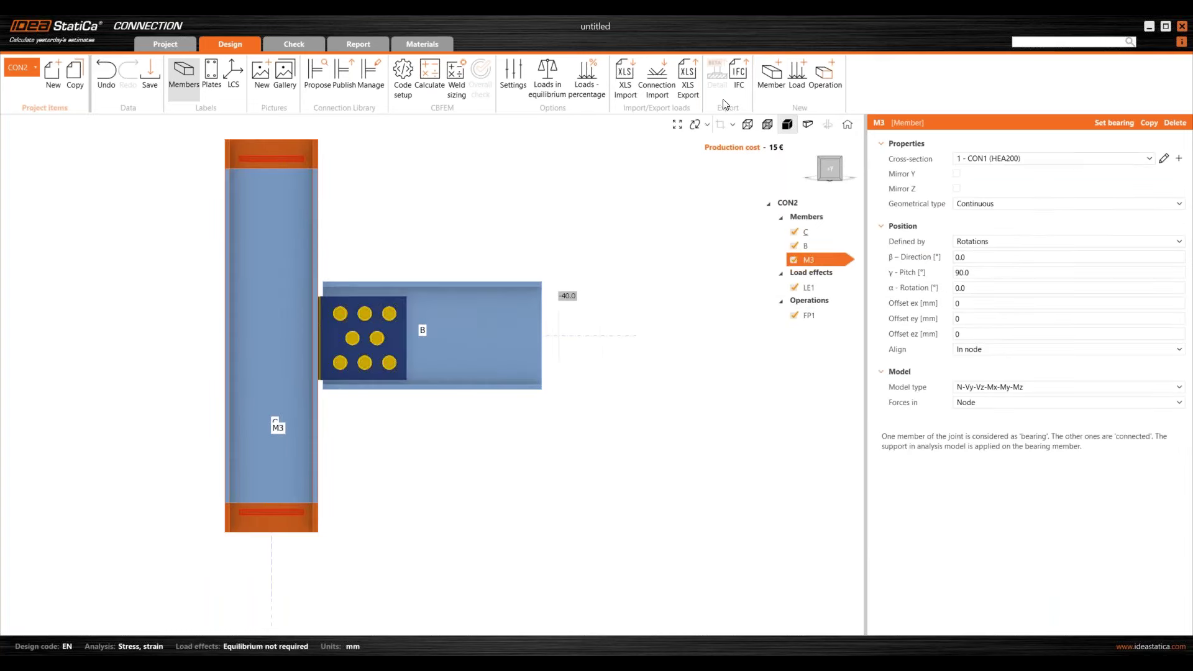
pyautogui.scroll(-1, 634, 356)
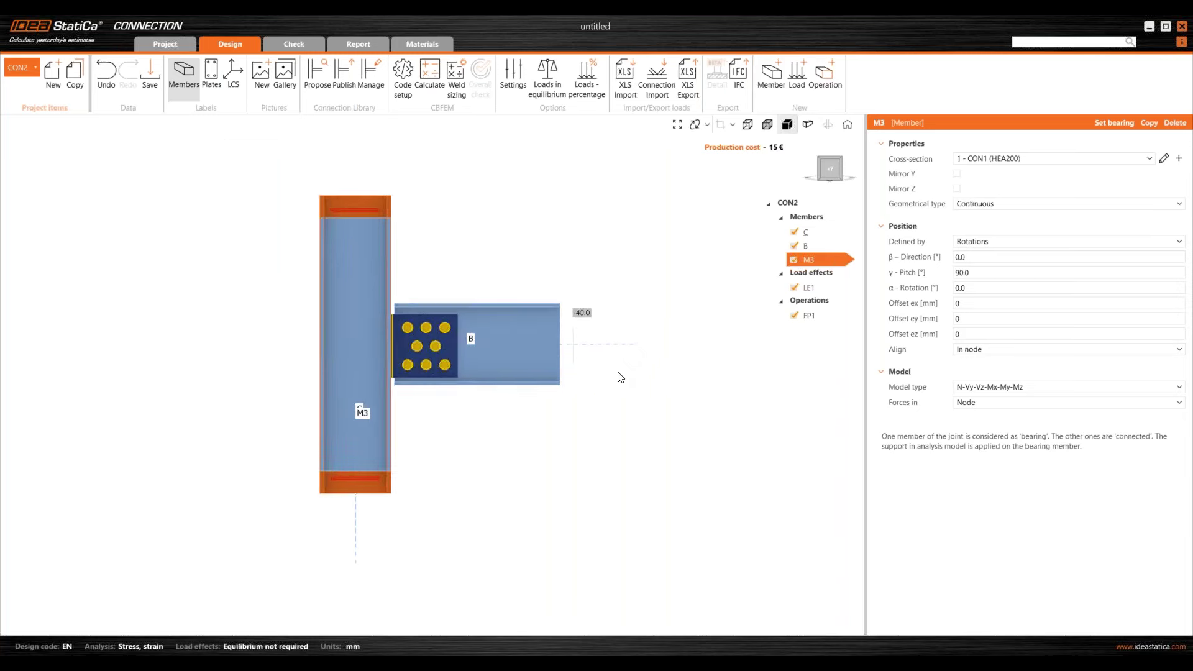
pyautogui.click(986, 205)
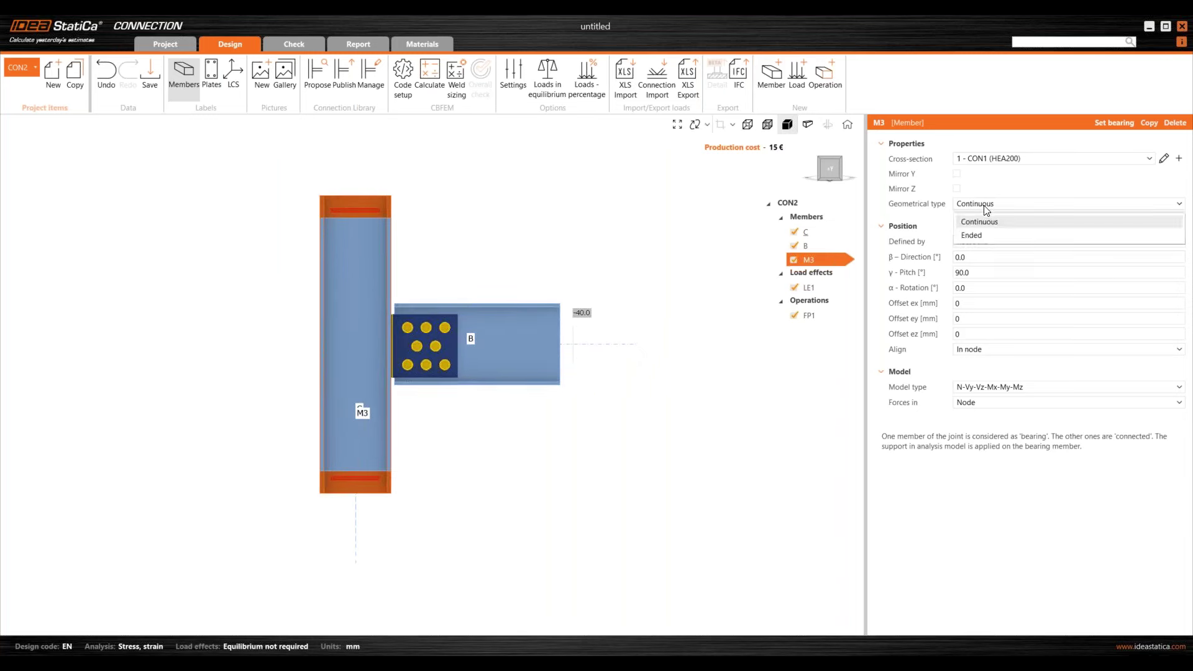
pyautogui.click(973, 236)
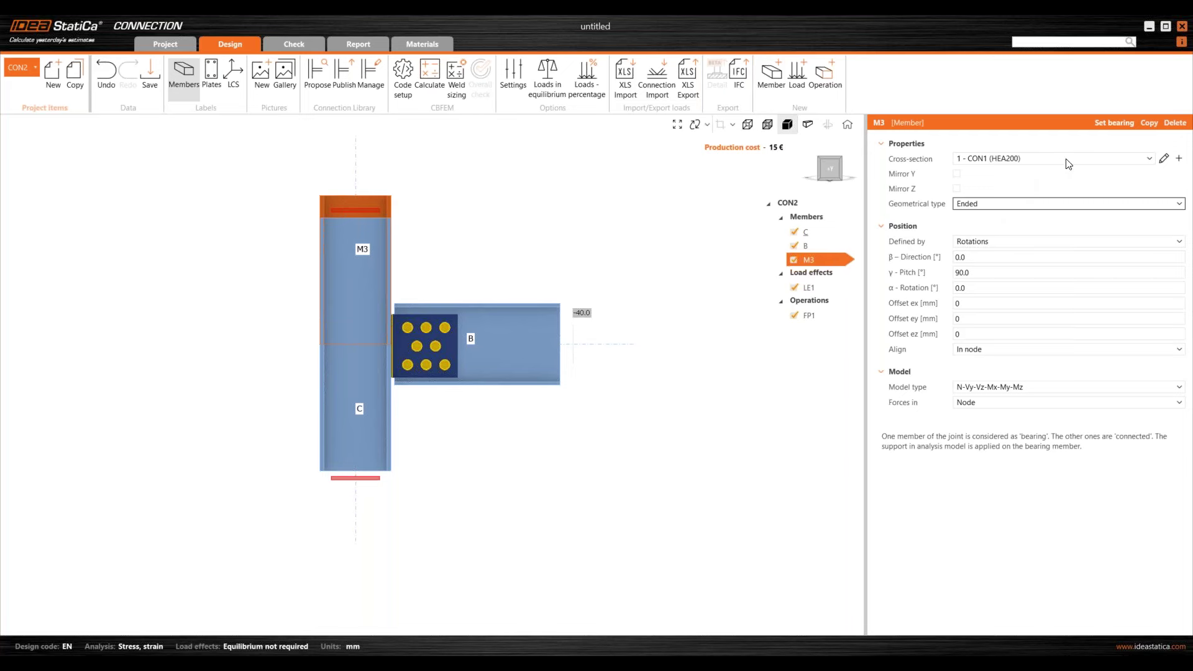
# Step: Give M3 a new CHS76.1/5.0 circular hollow cross-section
pyautogui.click(1178, 159)
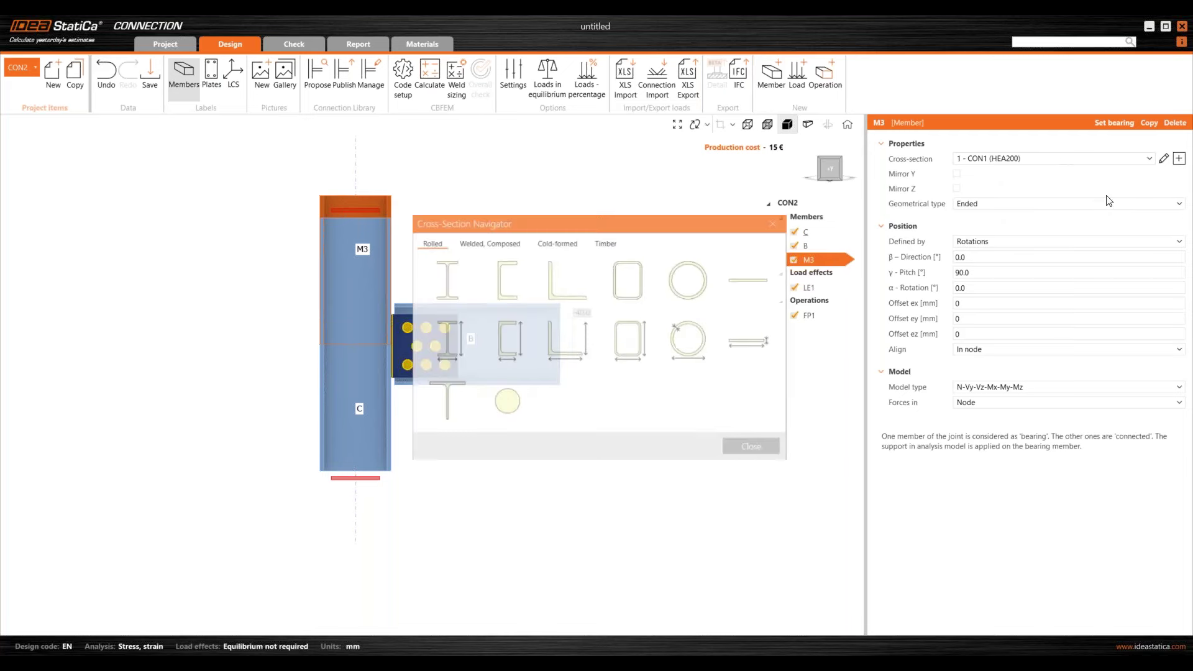
pyautogui.click(683, 303)
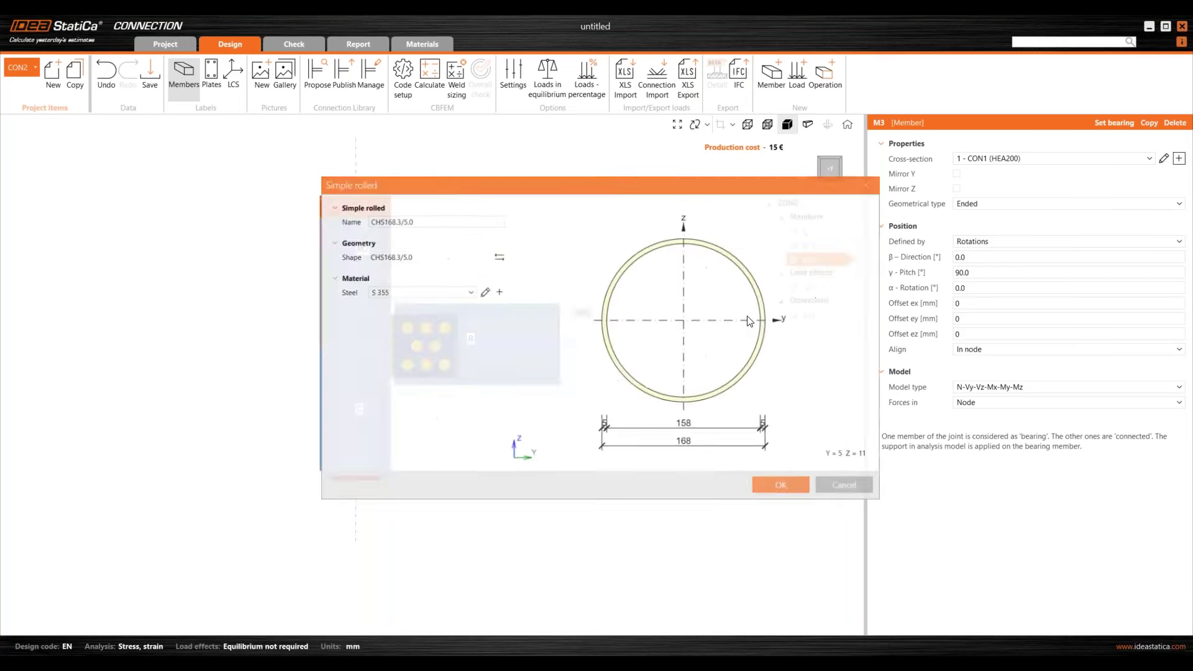
pyautogui.click(490, 250)
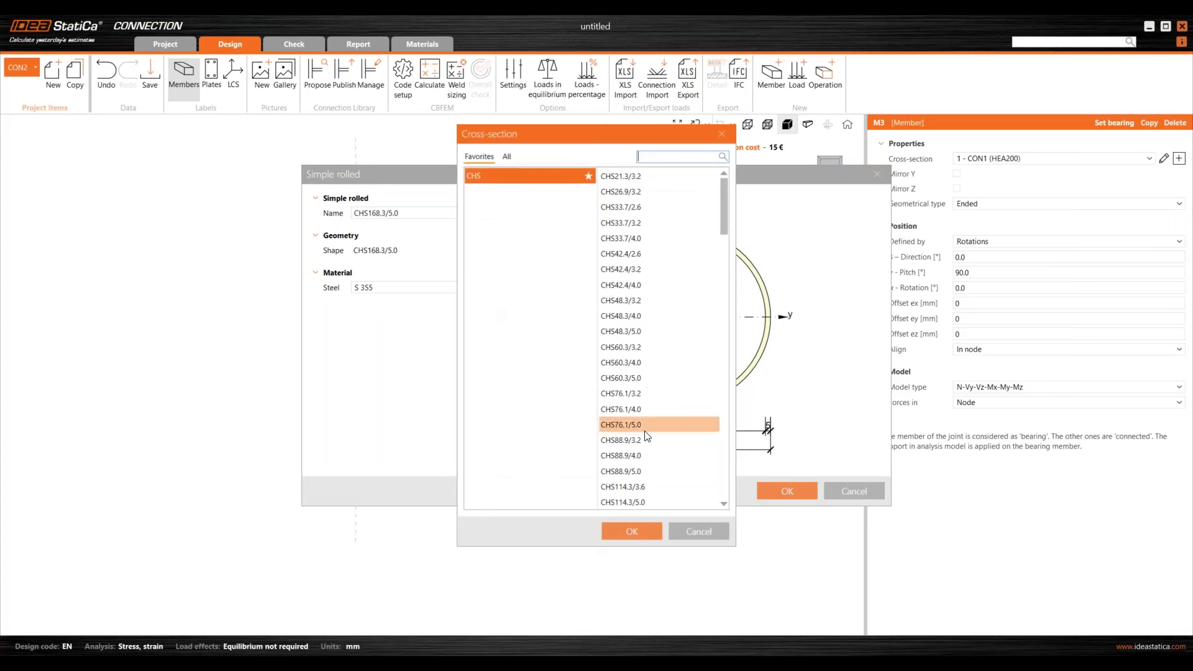
pyautogui.click(634, 426)
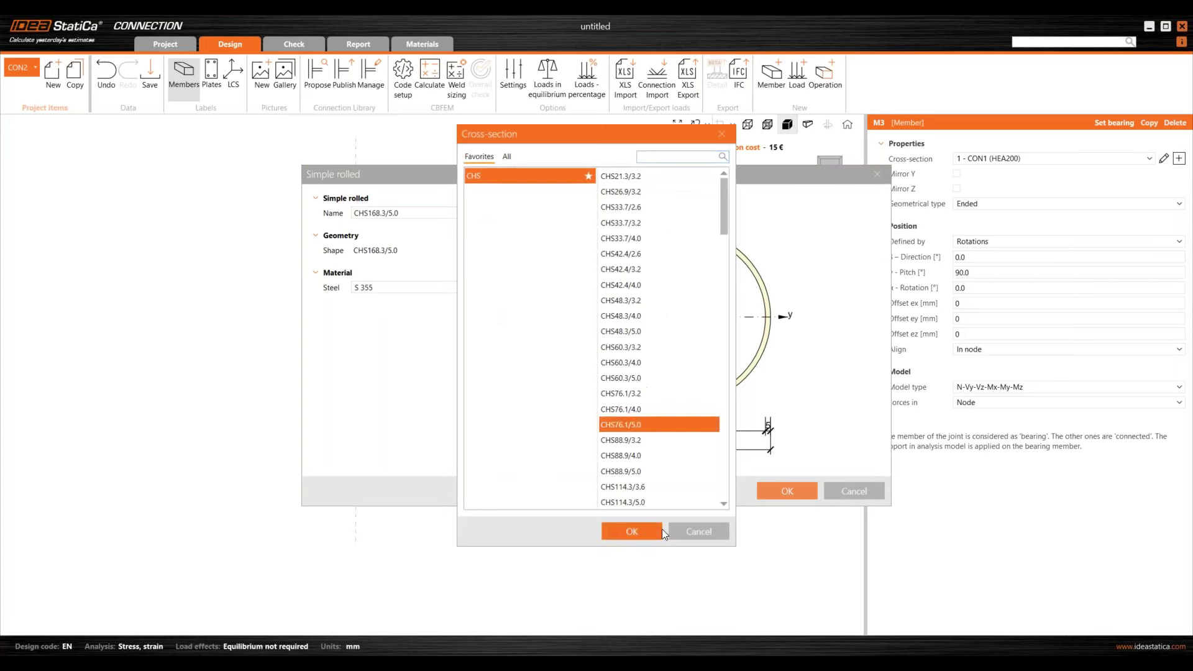
pyautogui.click(651, 528)
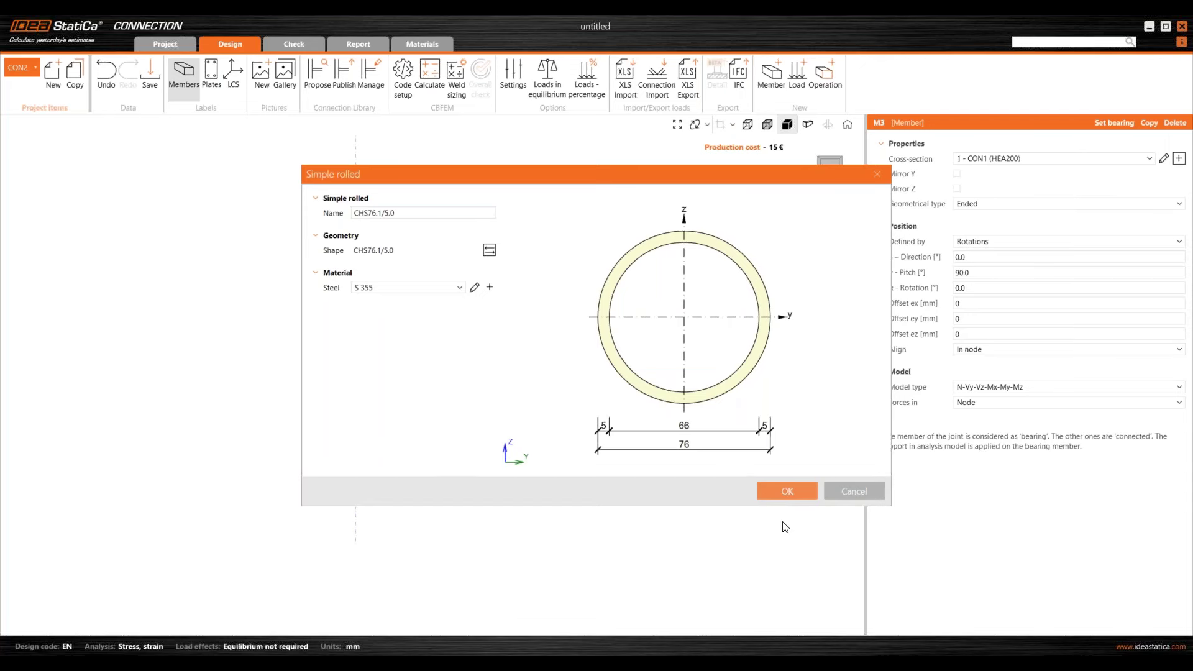
pyautogui.click(787, 491)
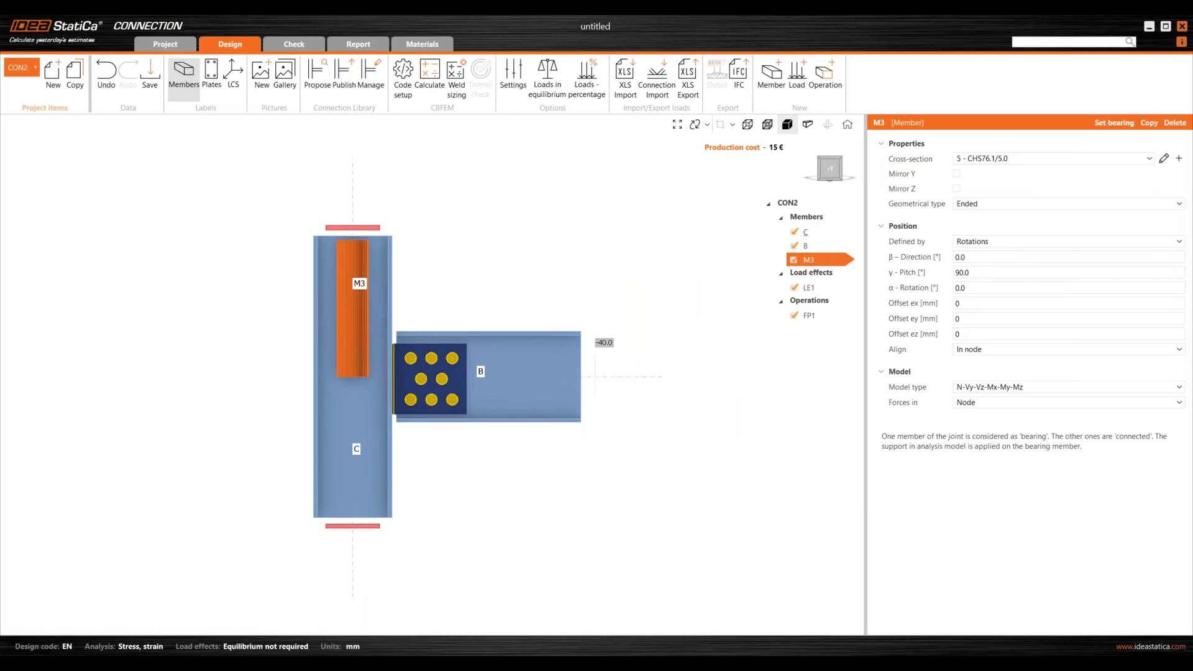
# Step: Set M3's pitch to -45° so the tube runs diagonally as a brace
pyautogui.click(979, 272)
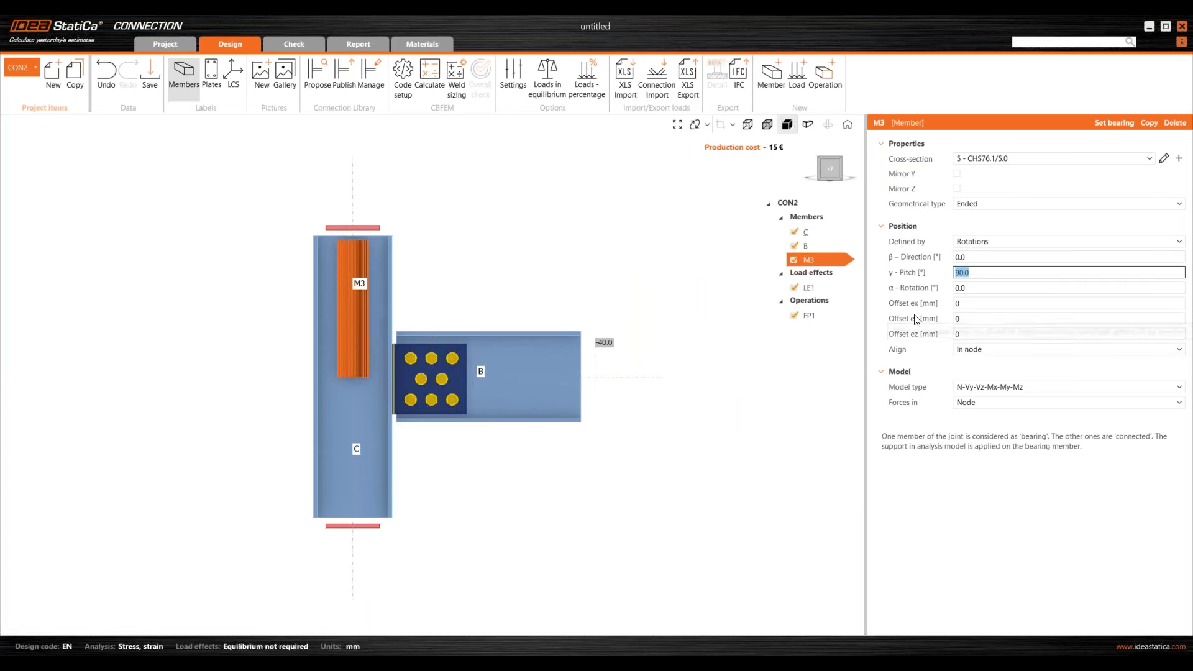
pyautogui.write('-45')
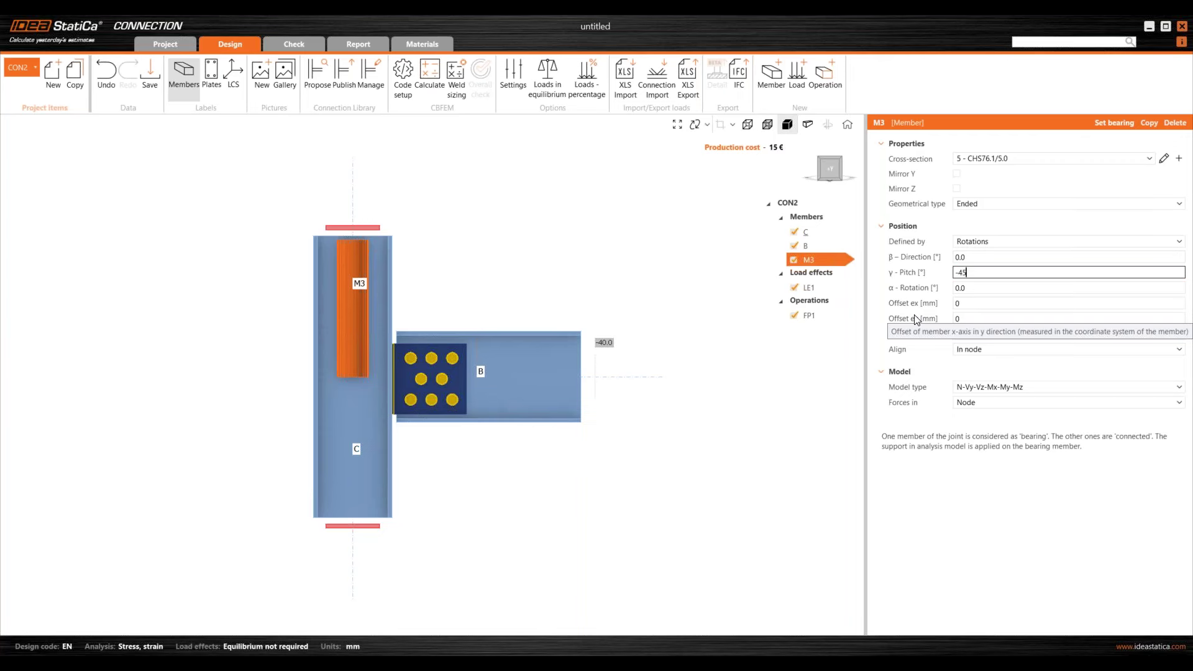
pyautogui.press('Tab')
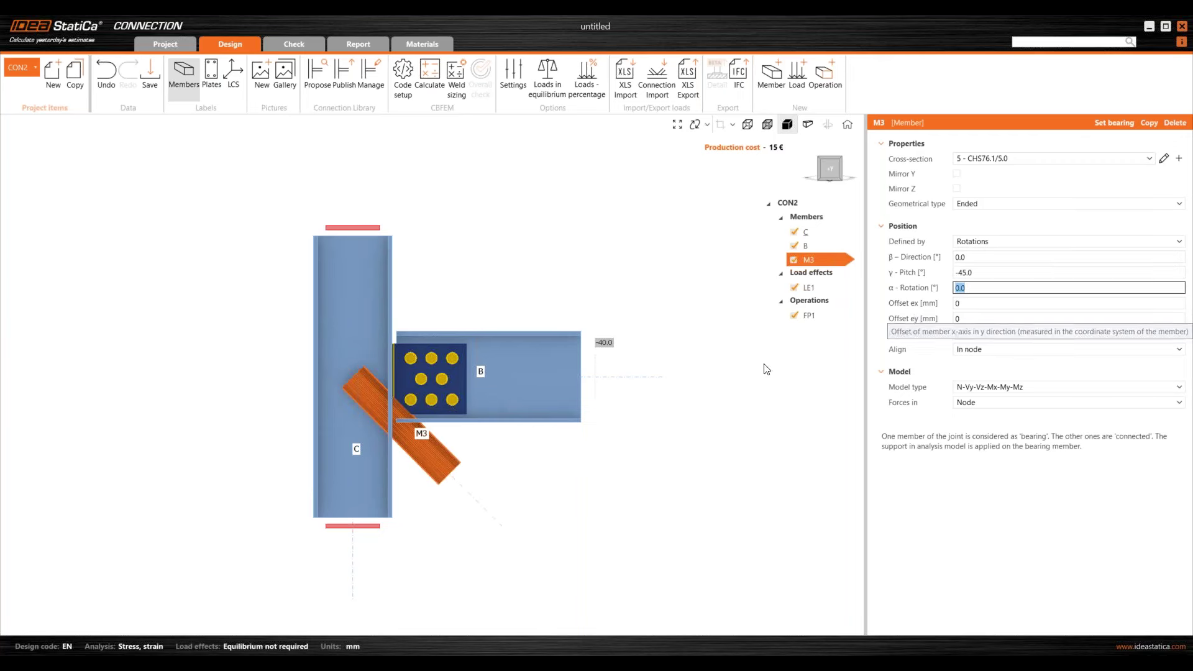
pyautogui.scroll(3, 459, 428)
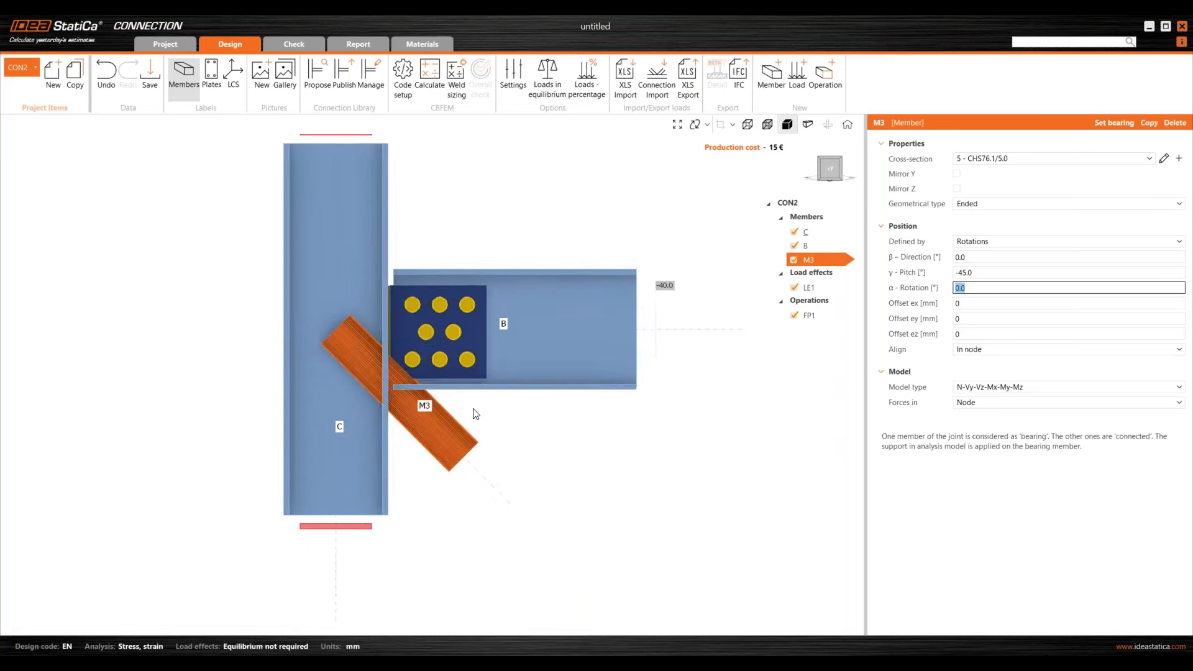
pyautogui.moveTo(466, 408); pyautogui.dragTo(514, 453, button='right')
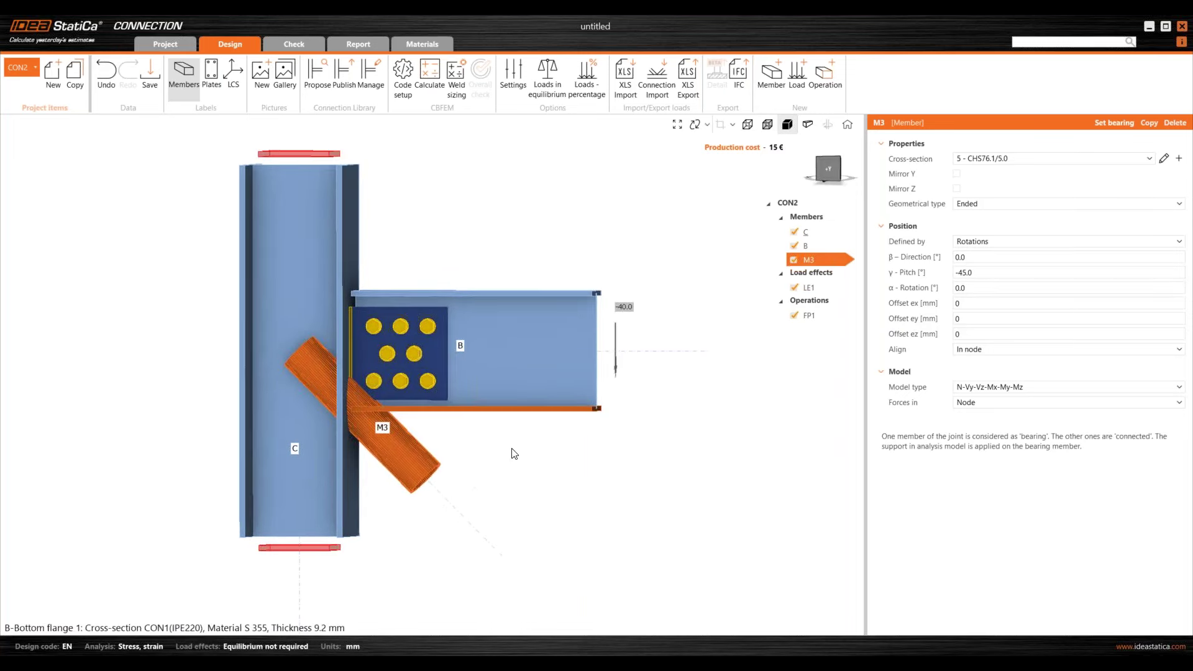
pyautogui.scroll(-2, 534, 267)
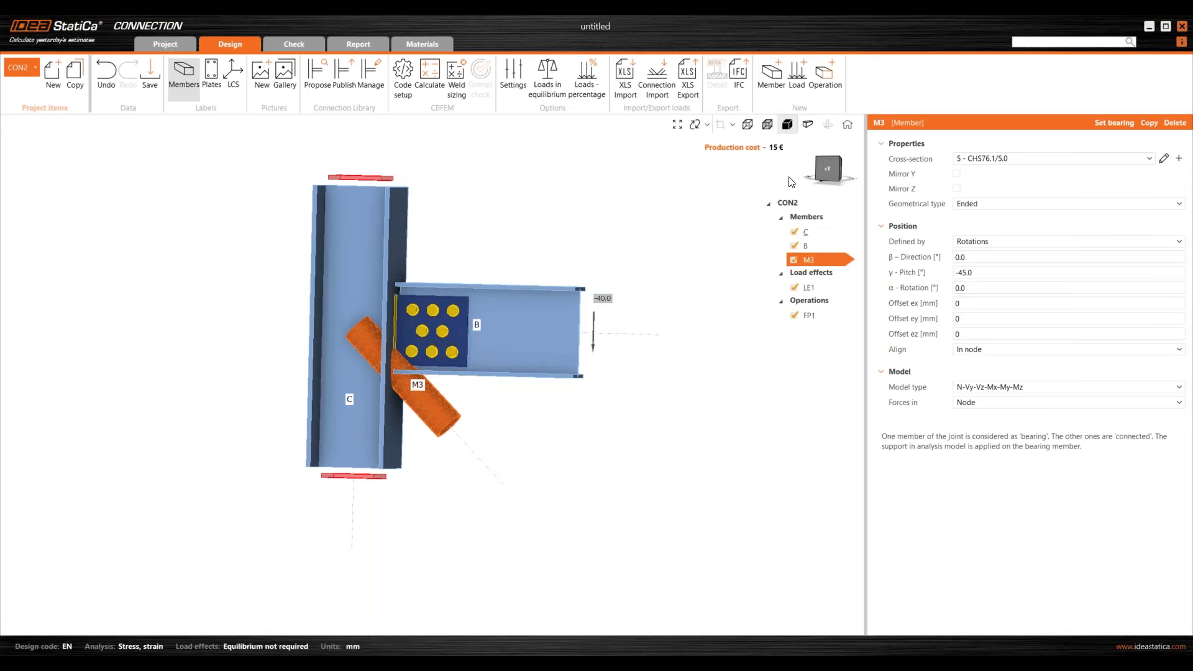
# Step: Add gusset plate GUSS1 on brace M3, related also to beam B
pyautogui.click(816, 91)
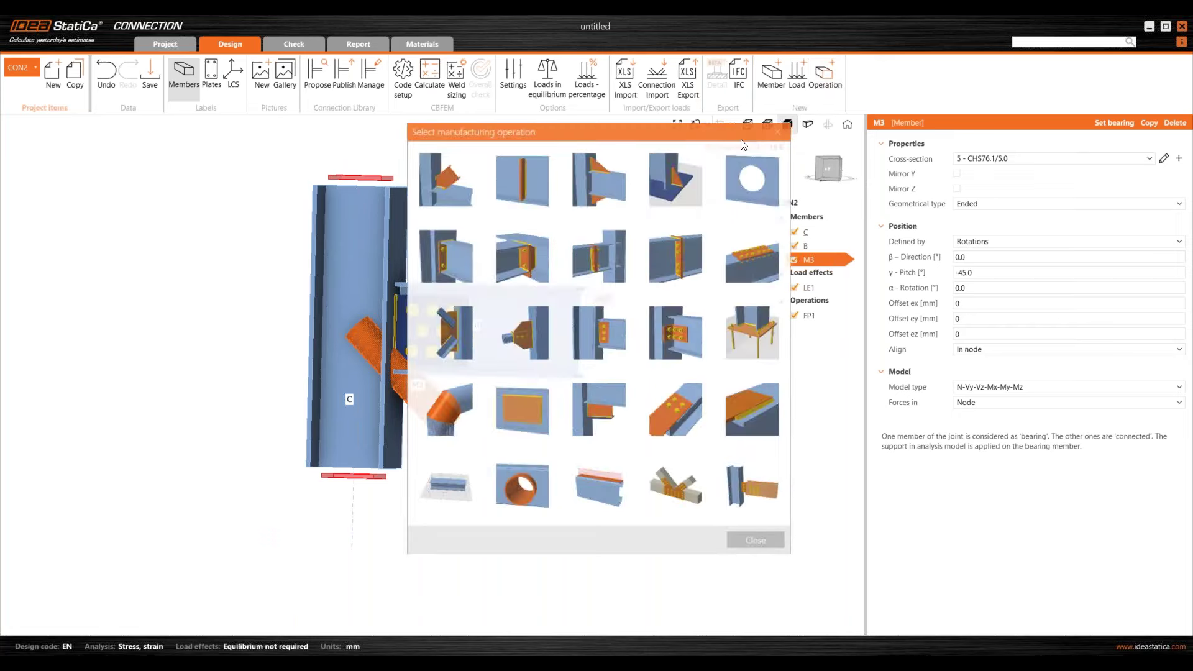
pyautogui.click(437, 333)
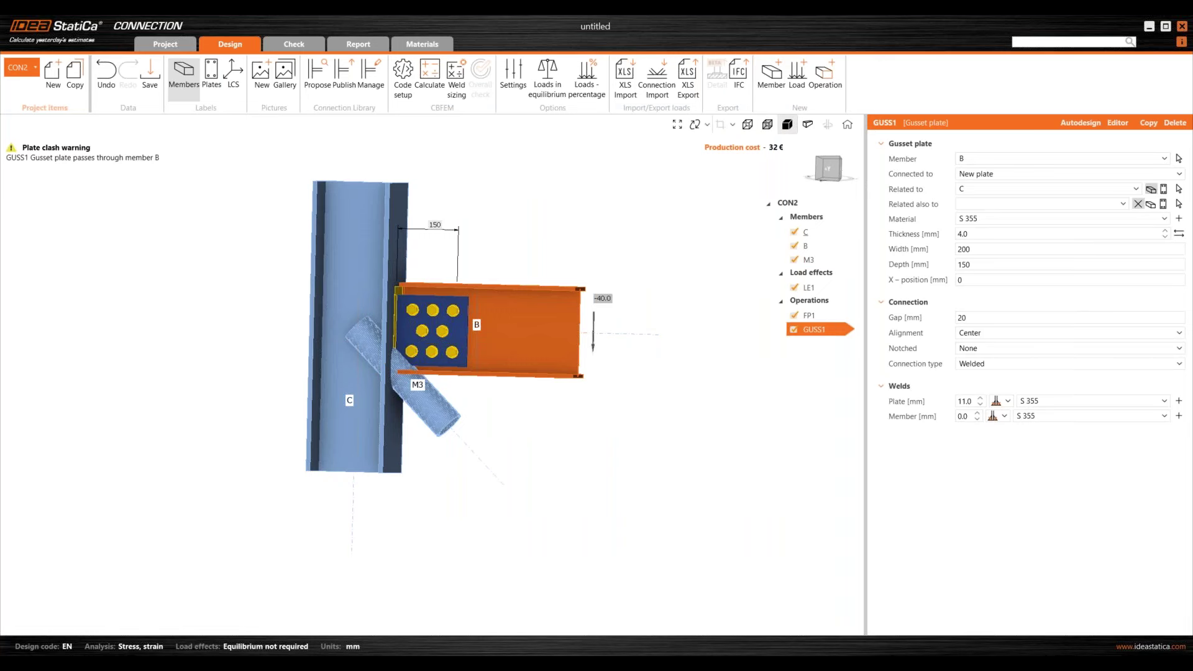
pyautogui.press('Down')
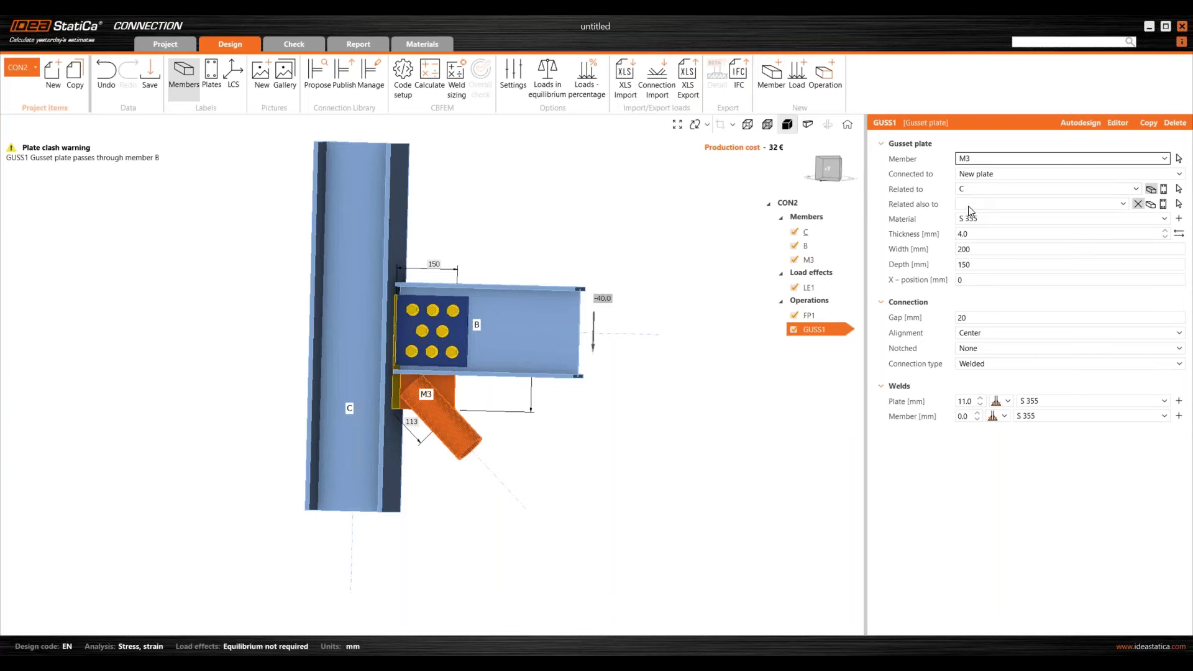
pyautogui.click(1149, 205)
pyautogui.click(1078, 205)
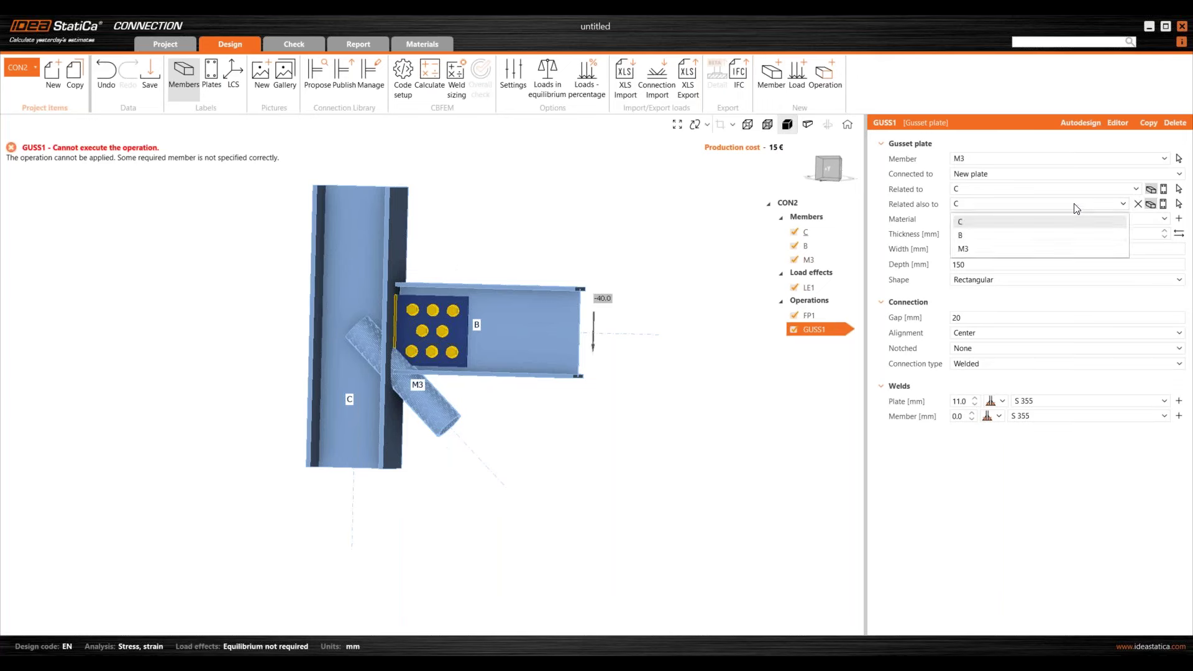
pyautogui.click(986, 244)
pyautogui.scroll(2, 639, 365)
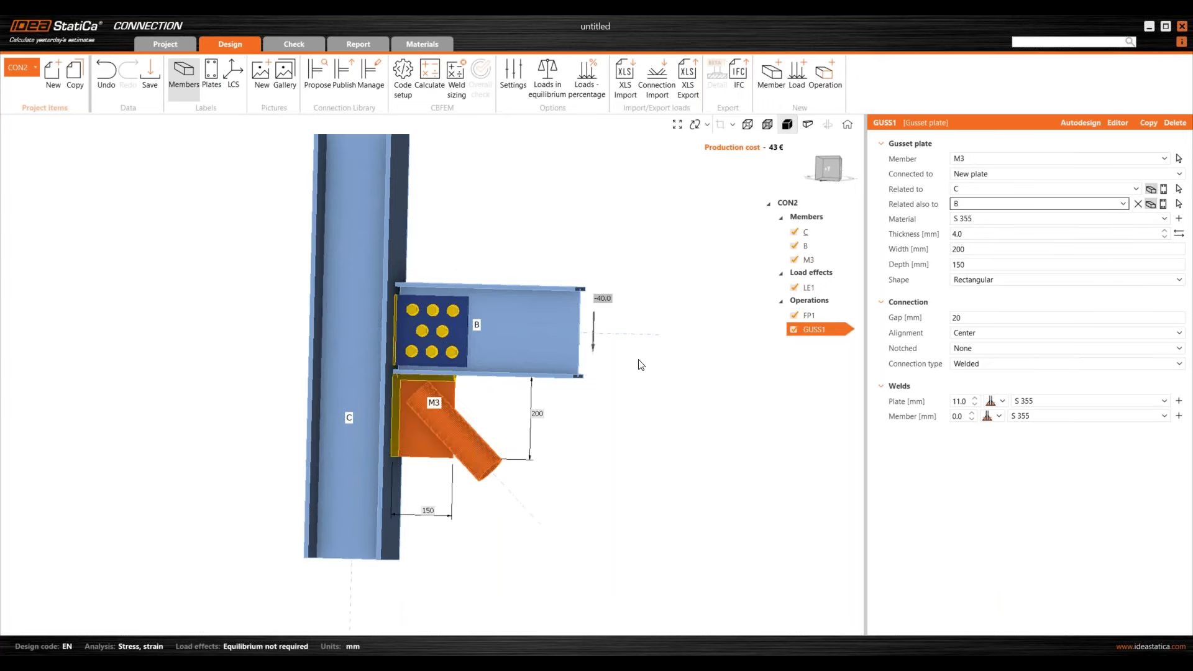
pyautogui.scroll(2, 529, 369)
pyautogui.scroll(-2, 466, 412)
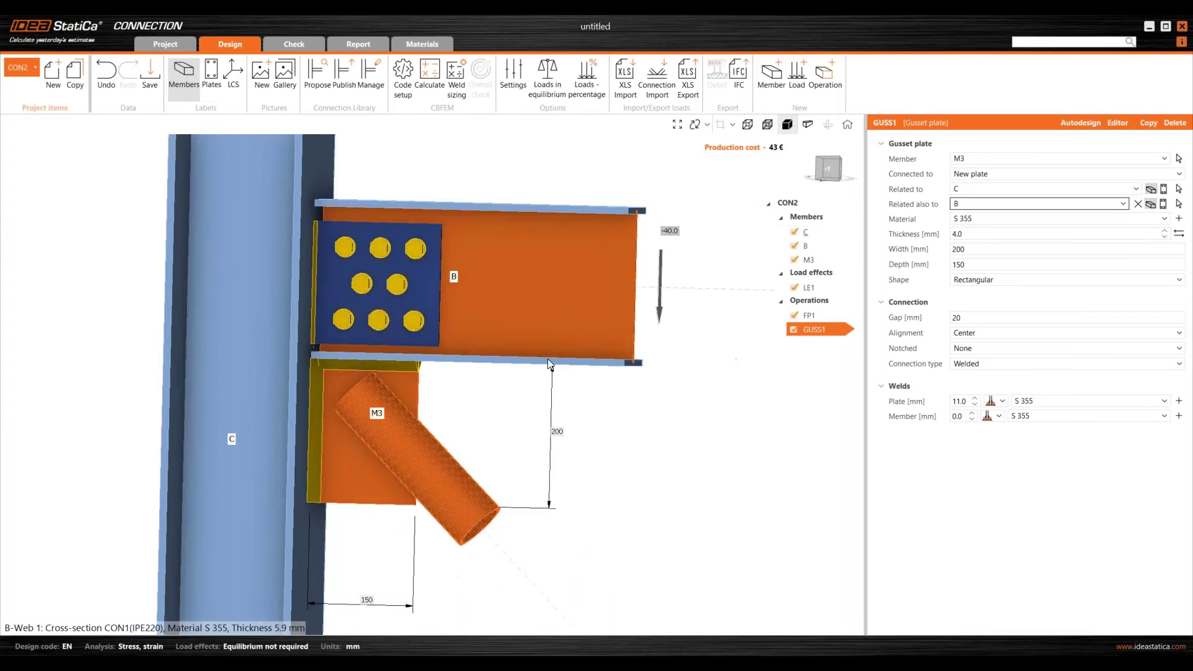
pyautogui.moveTo(547, 359); pyautogui.dragTo(497, 328, button='right')
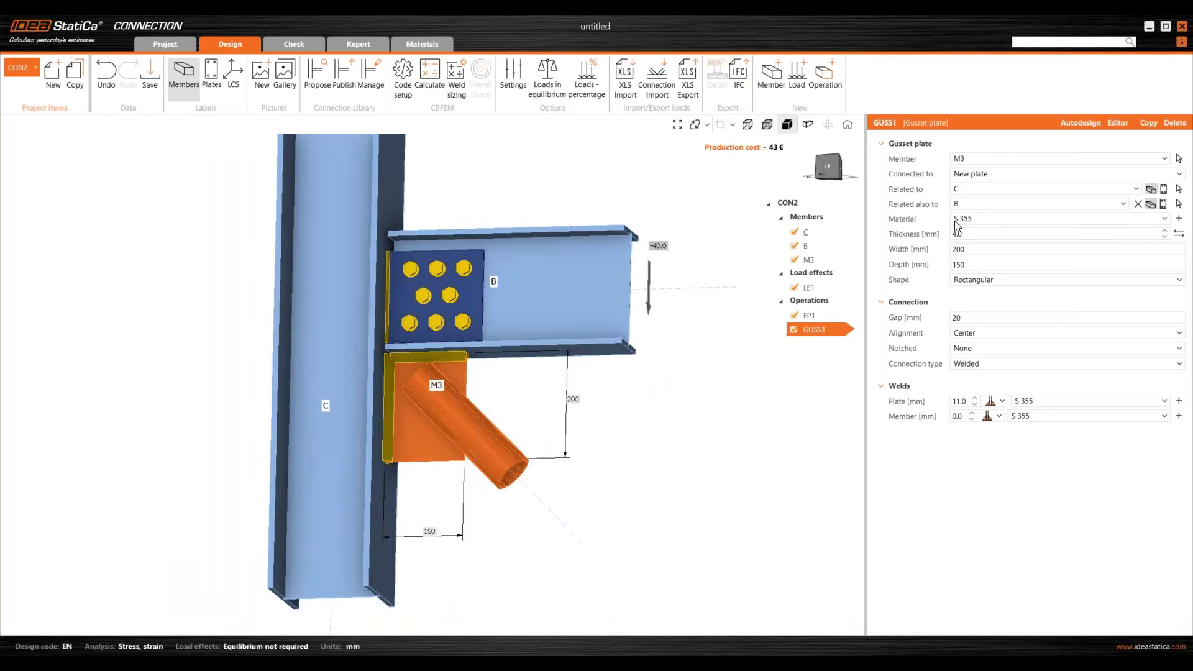
# Step: Make the gusset plate 10 mm thick with width 200 and depth 200 mm
pyautogui.click(971, 234)
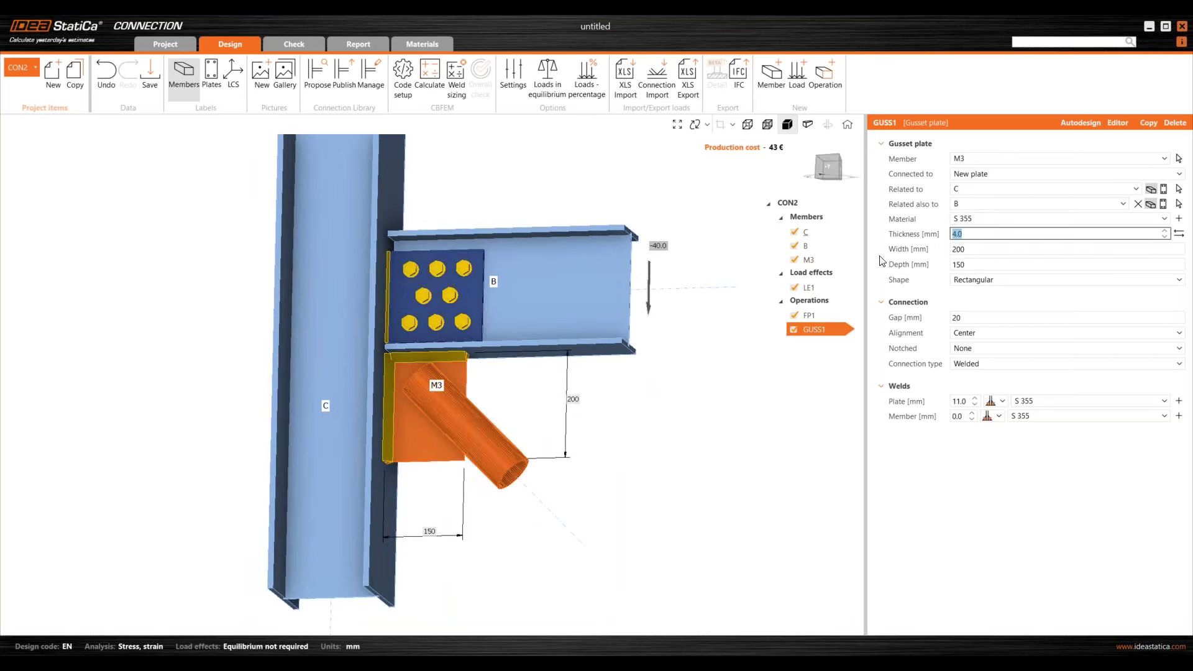
pyautogui.write('10')
pyautogui.press('Tab')
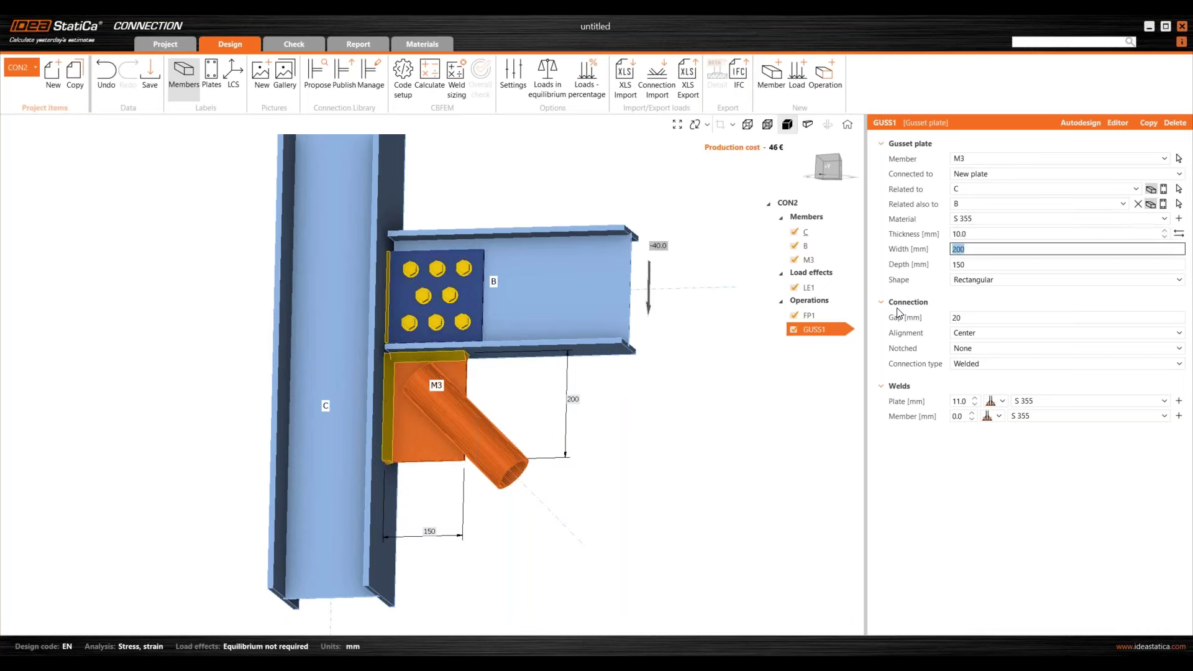
pyautogui.press('Tab')
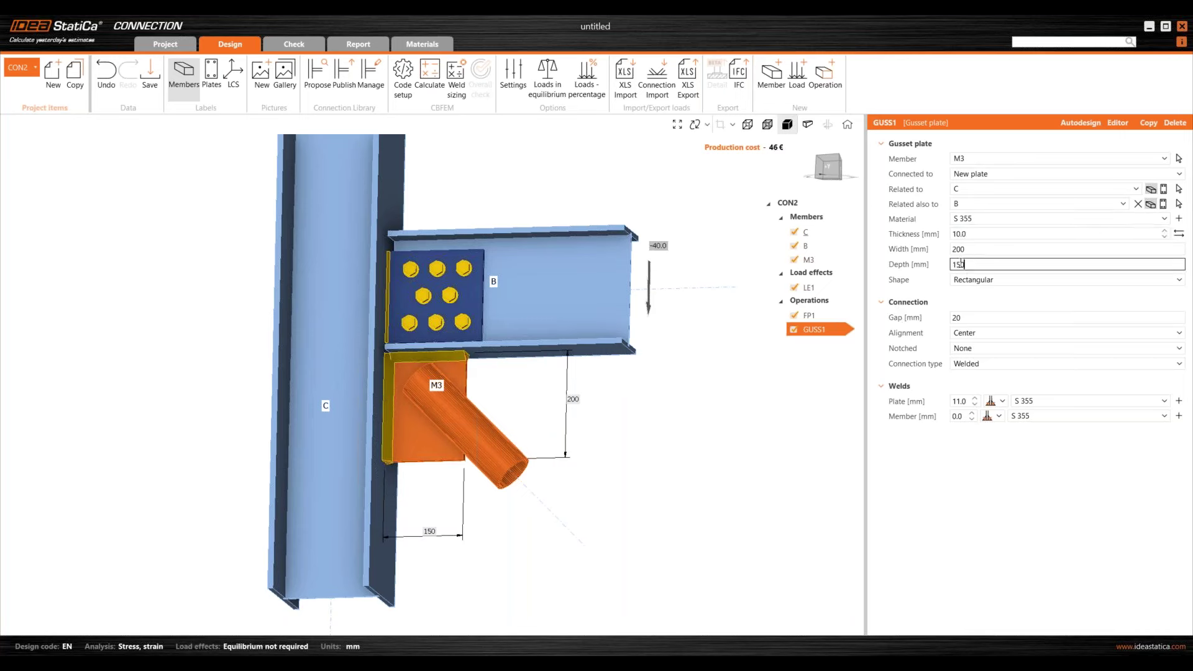
pyautogui.write('25')
pyautogui.write('0')
pyautogui.press('Tab')
pyautogui.scroll(3, 384, 371)
pyautogui.scroll(-2, 491, 408)
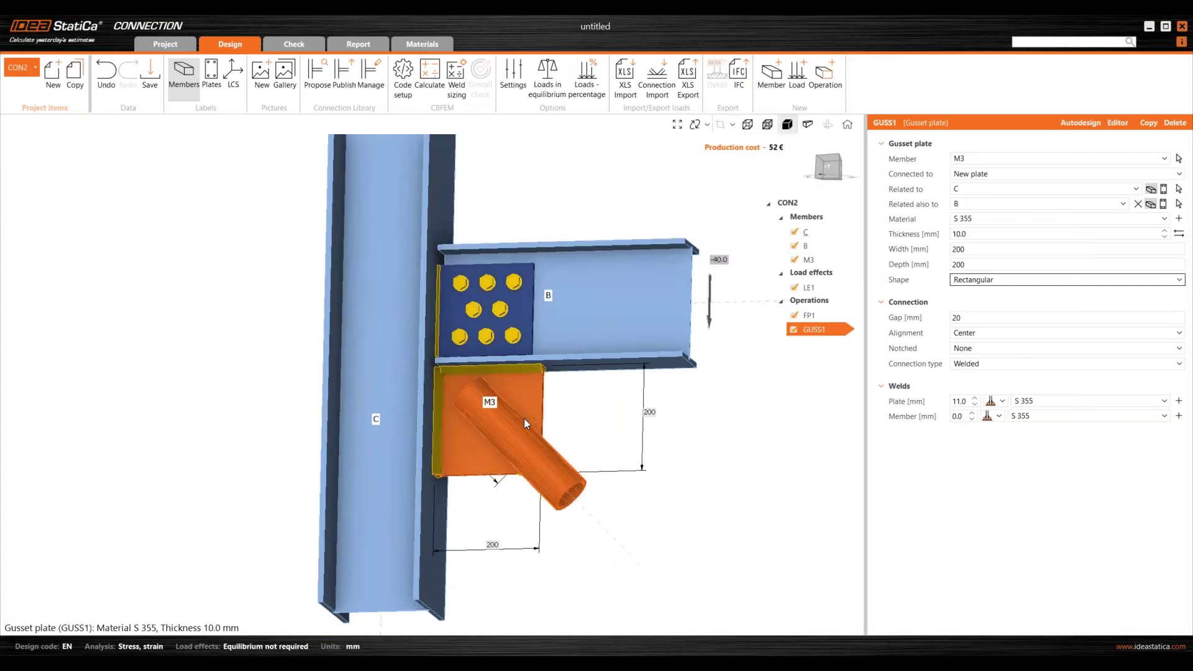
pyautogui.moveTo(524, 419); pyautogui.dragTo(543, 433, button='right')
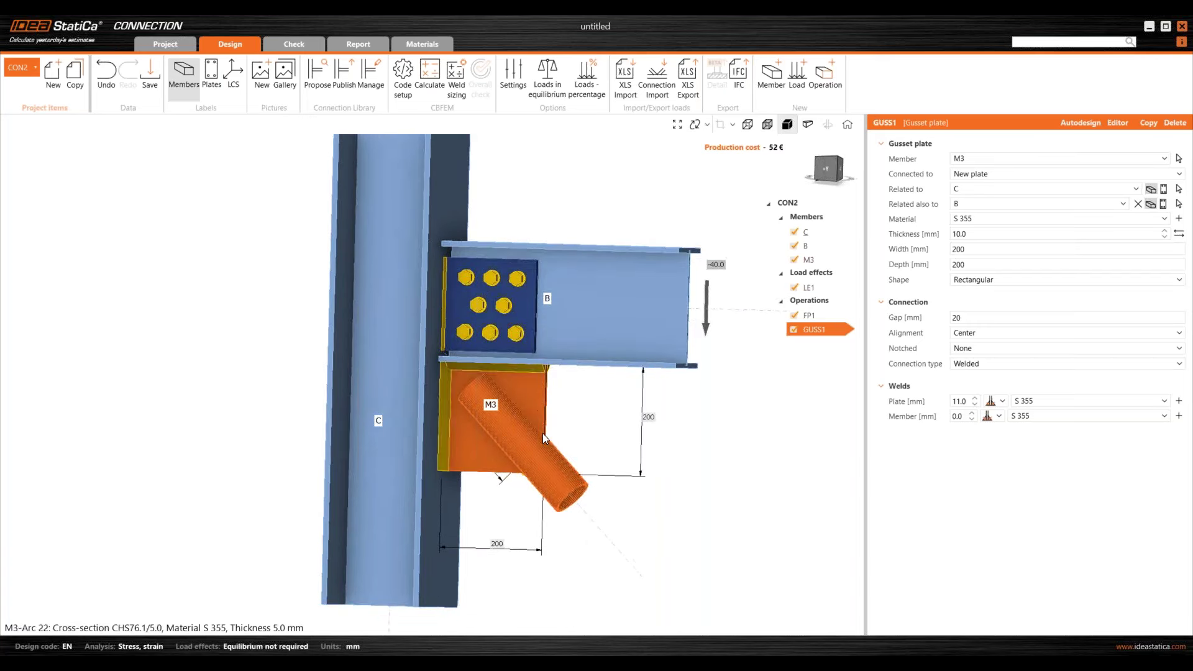
# Step: Set the gusset's member weld to M3 to No weld
pyautogui.click(998, 416)
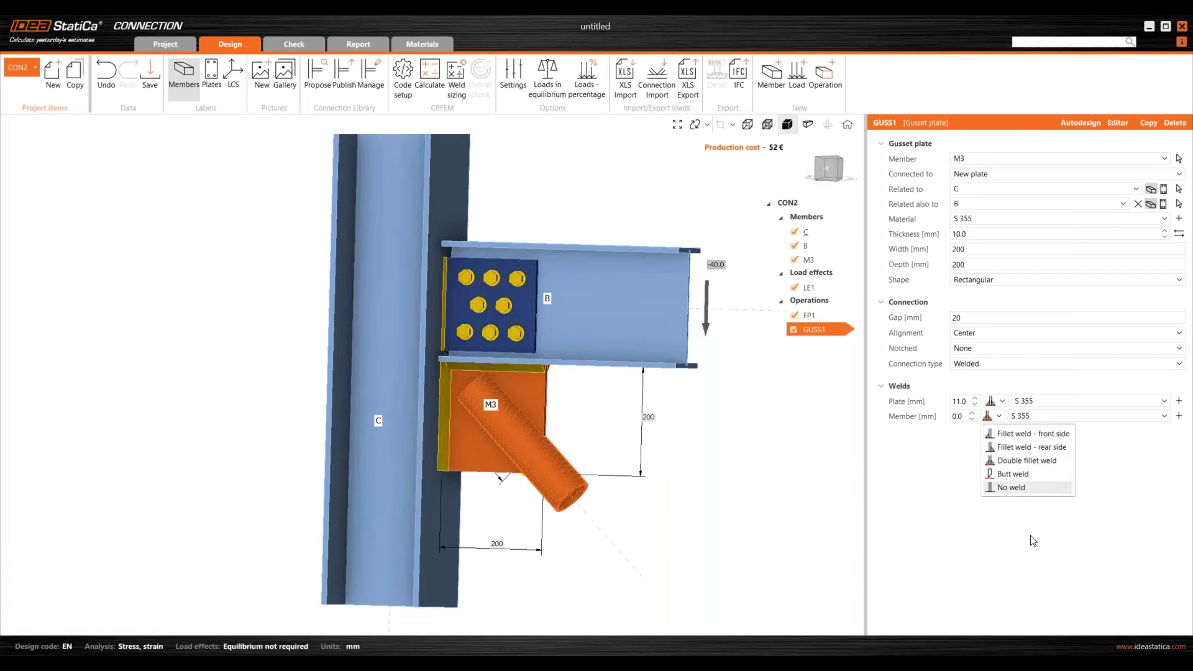
pyautogui.click(1013, 488)
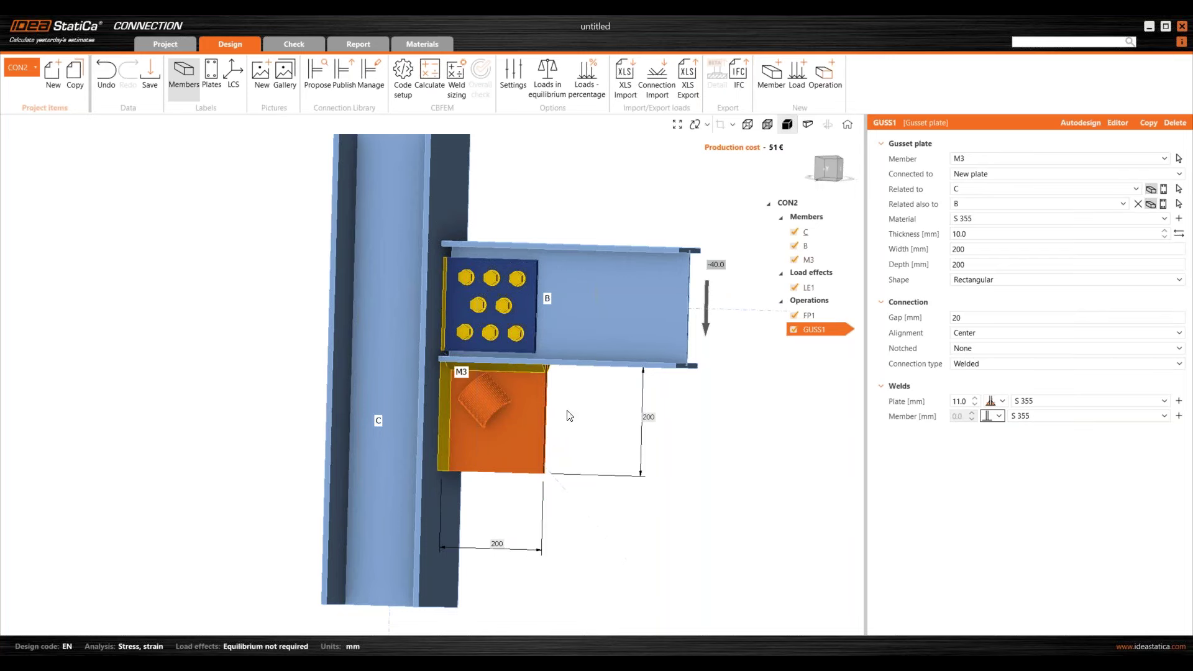
pyautogui.scroll(3, 515, 412)
pyautogui.scroll(-5, 494, 419)
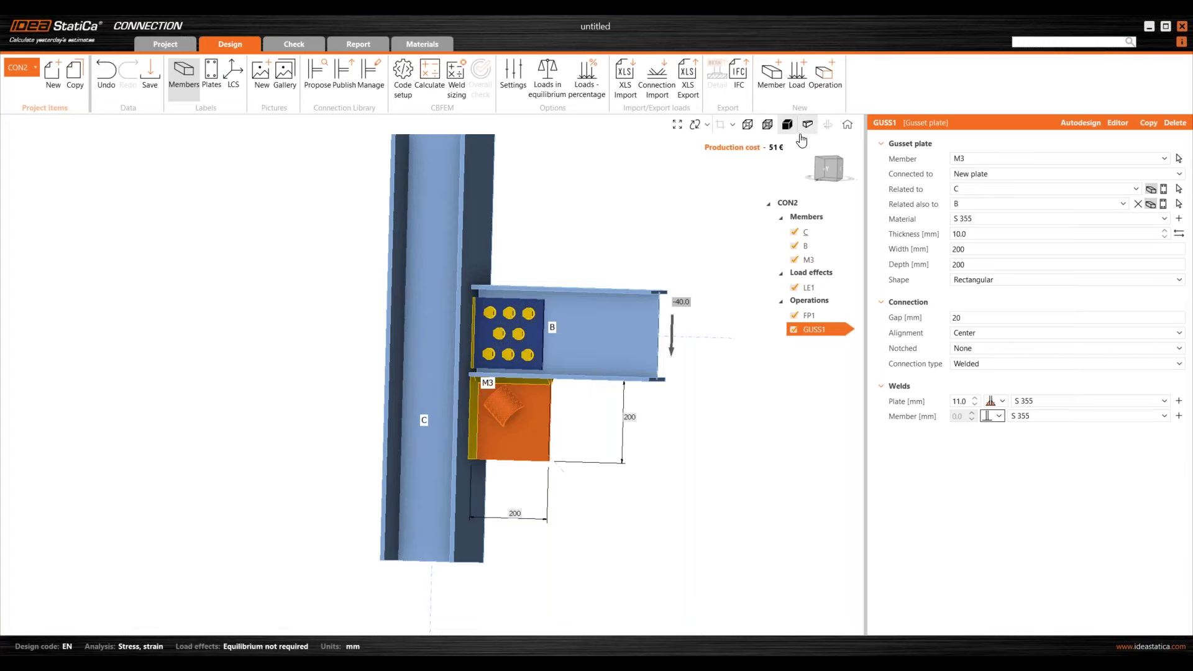
pyautogui.click(820, 82)
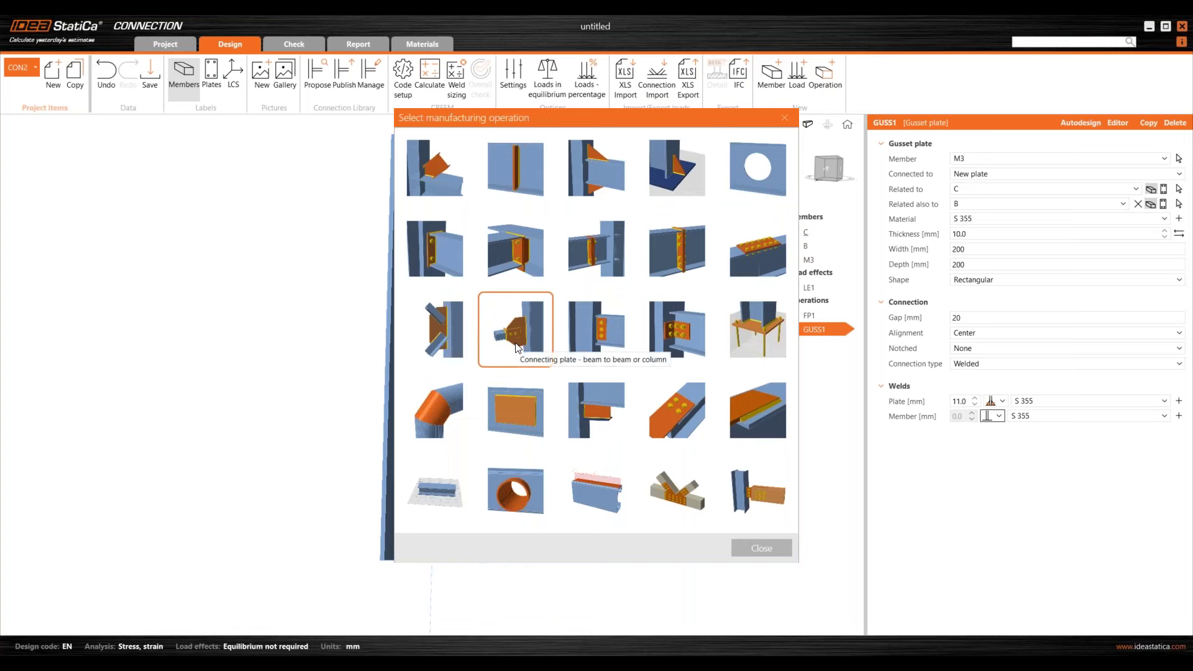
# Step: Add connecting plate CPL1 joining brace M3 to existing plate GUSS1, seen from the front
pyautogui.click(522, 335)
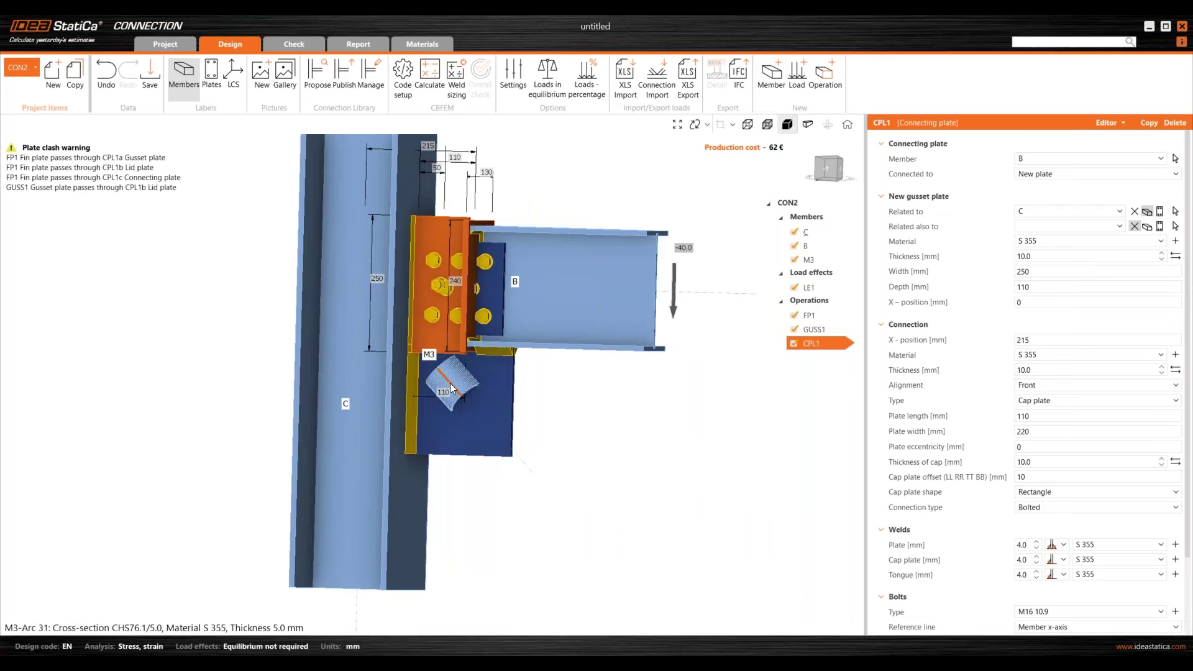
pyautogui.click(1056, 174)
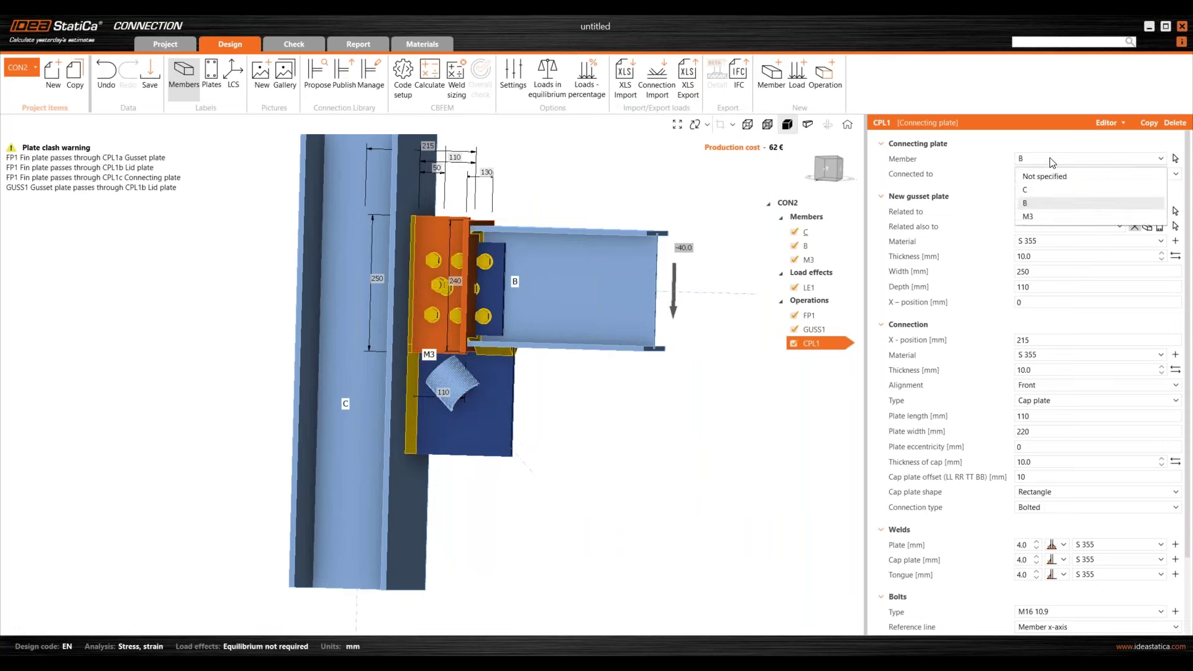
pyautogui.click(1049, 218)
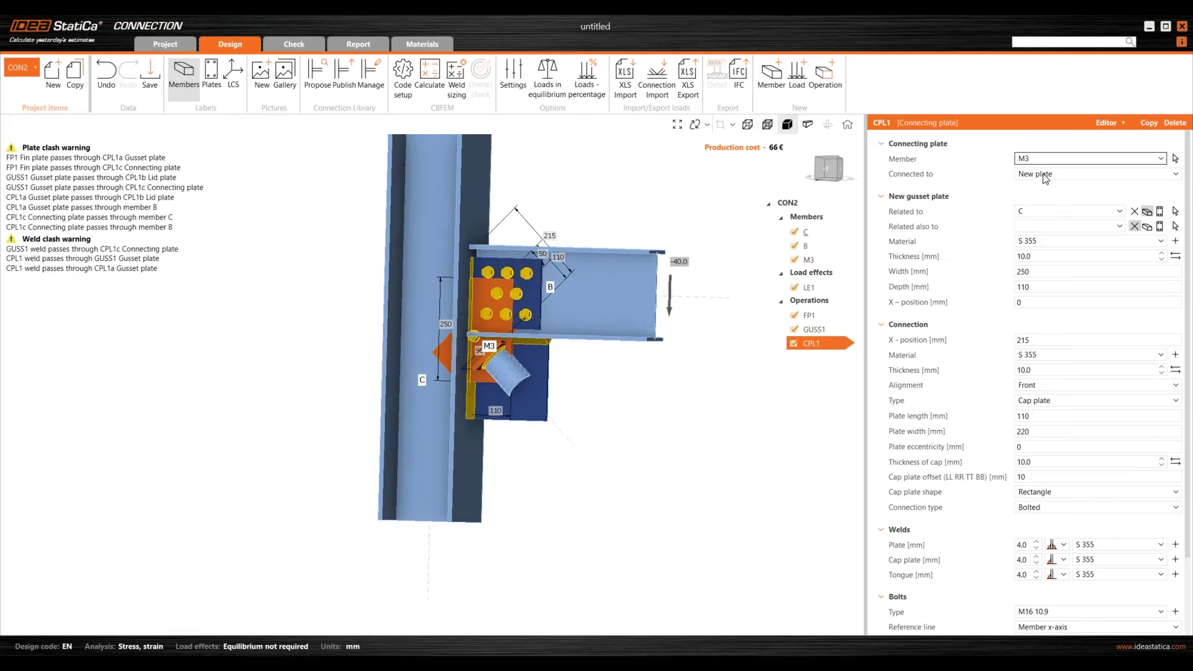
pyautogui.click(1045, 176)
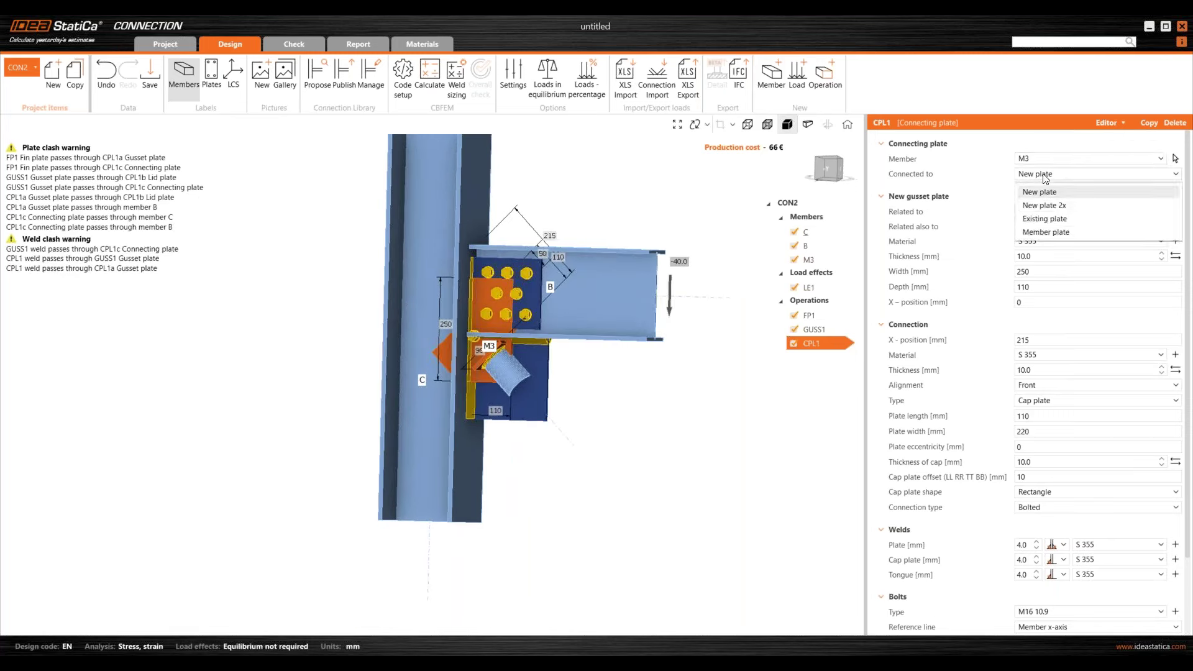
pyautogui.click(1046, 220)
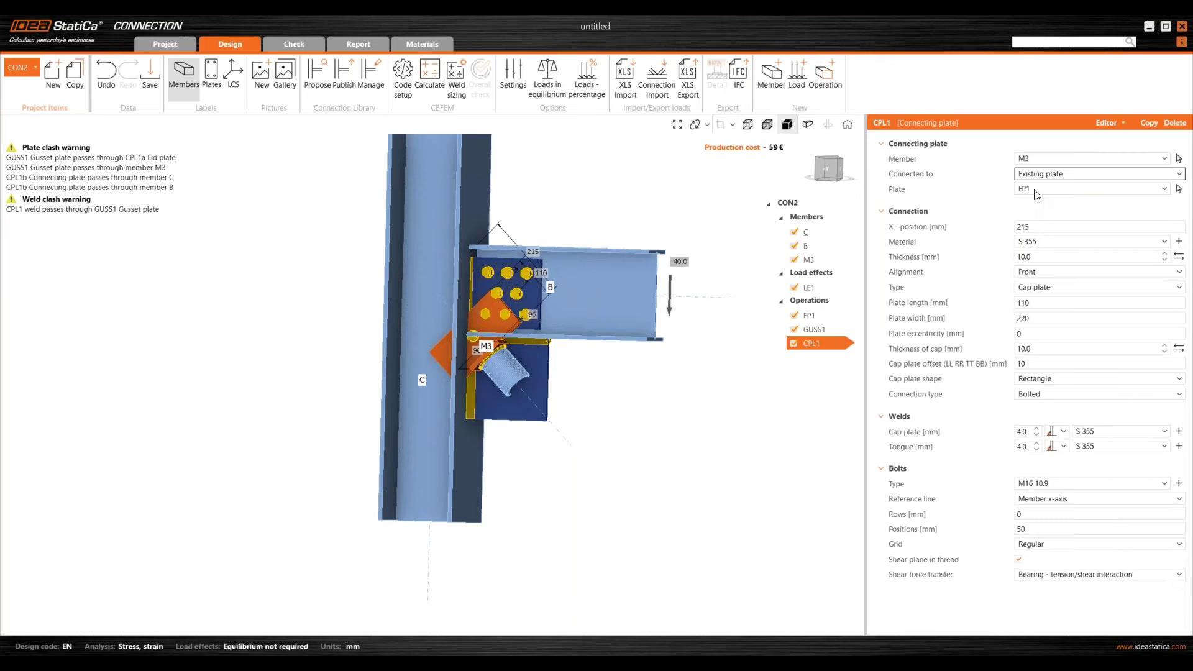
pyautogui.click(1036, 190)
pyautogui.click(1038, 221)
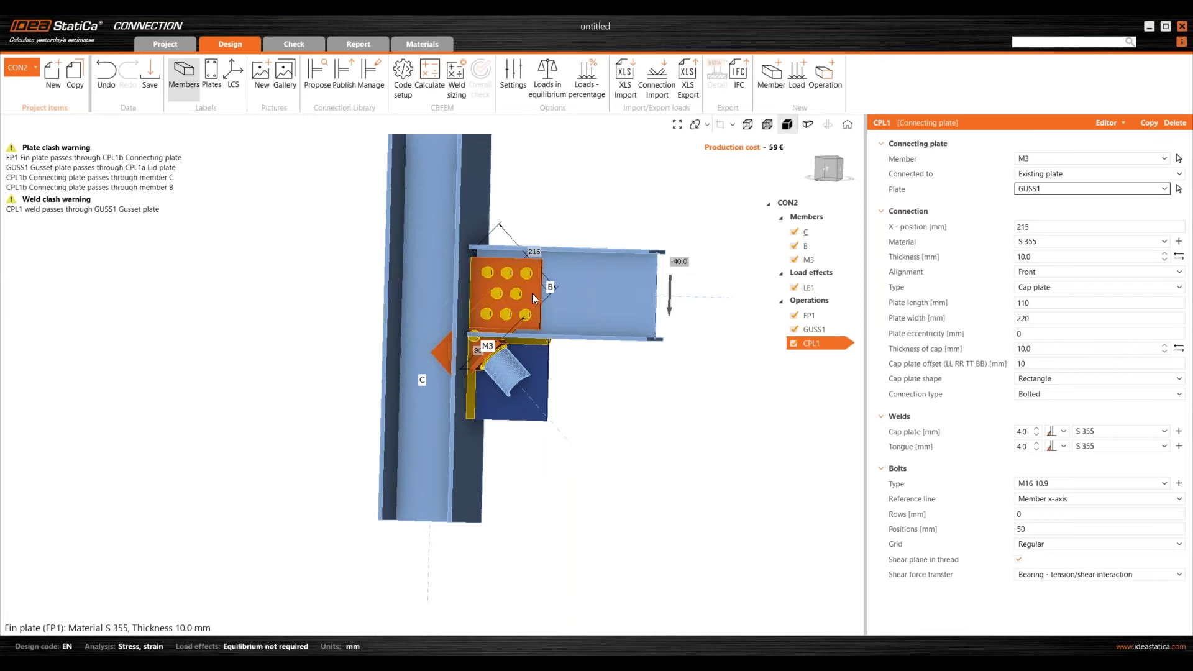
pyautogui.click(828, 169)
pyautogui.scroll(3, 505, 303)
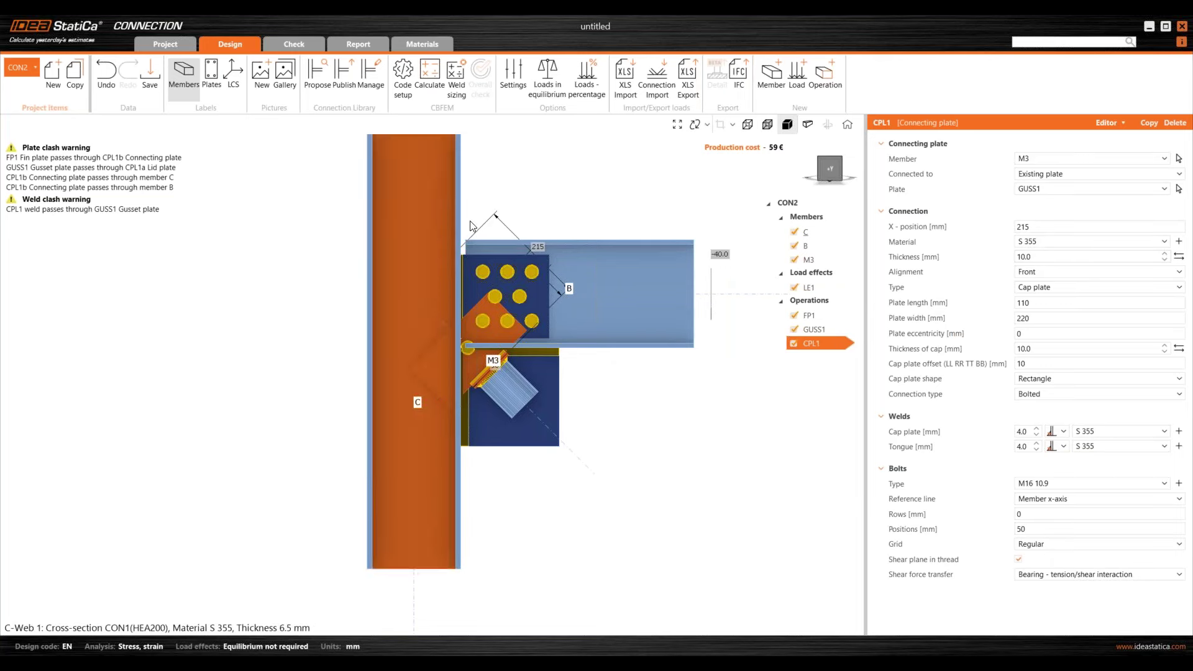
# Step: Place CPL1 at X-position 400 mm, 150 mm long and 100 mm wide
pyautogui.click(979, 232)
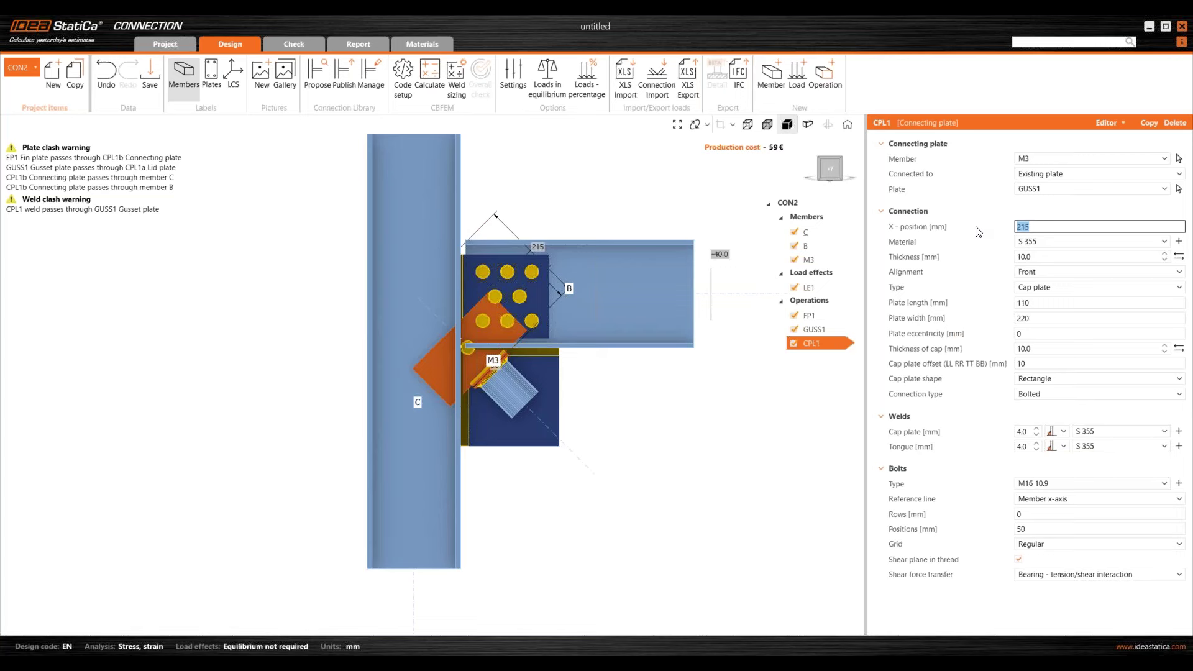
pyautogui.write('400')
pyautogui.press('Tab')
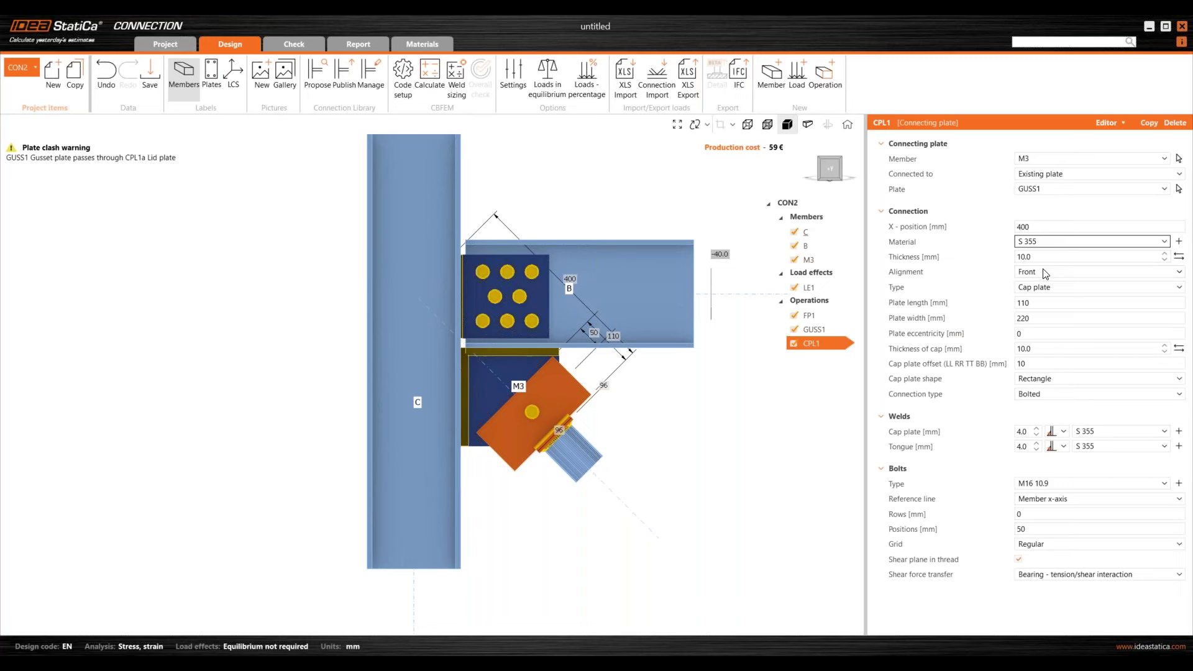
pyautogui.click(1045, 304)
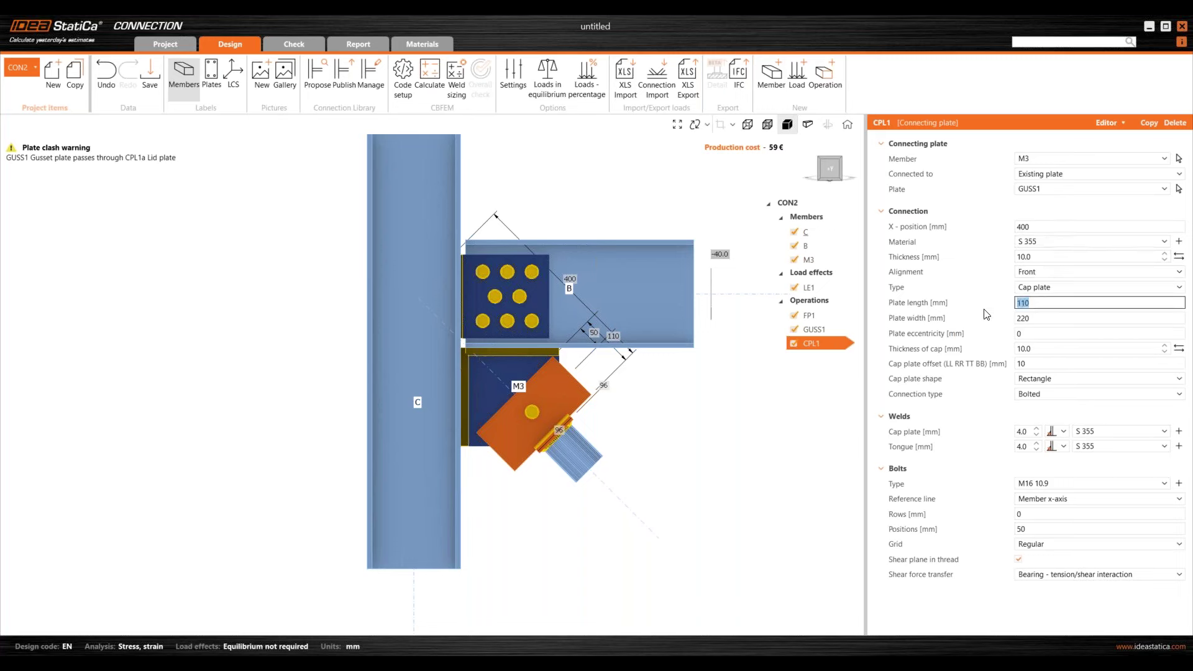
pyautogui.write('15')
pyautogui.press('Tab')
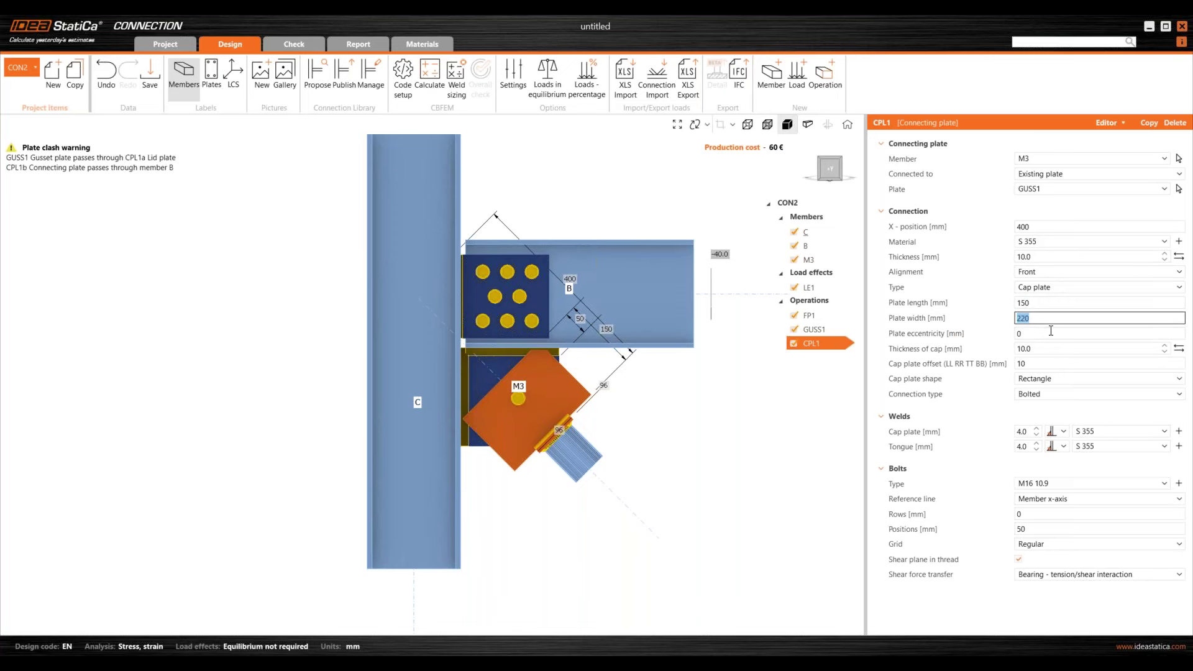
pyautogui.write('100')
pyautogui.press('Tab')
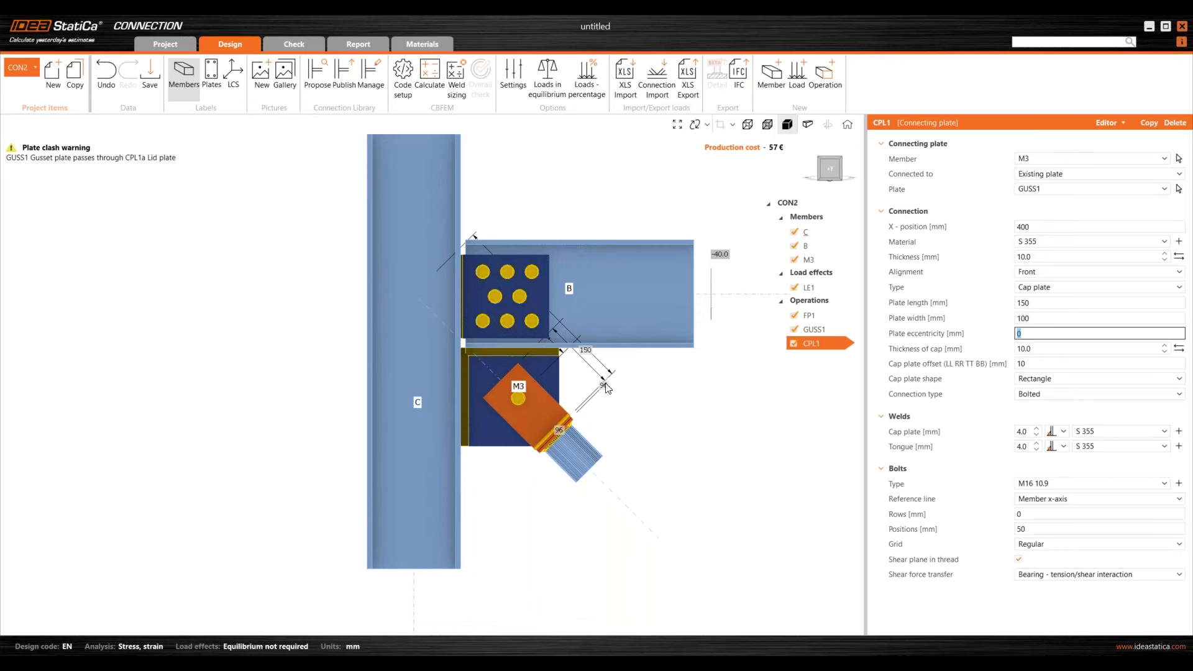
# Step: Centre the joint in the view and render the model transparent
pyautogui.scroll(-1, 609, 386)
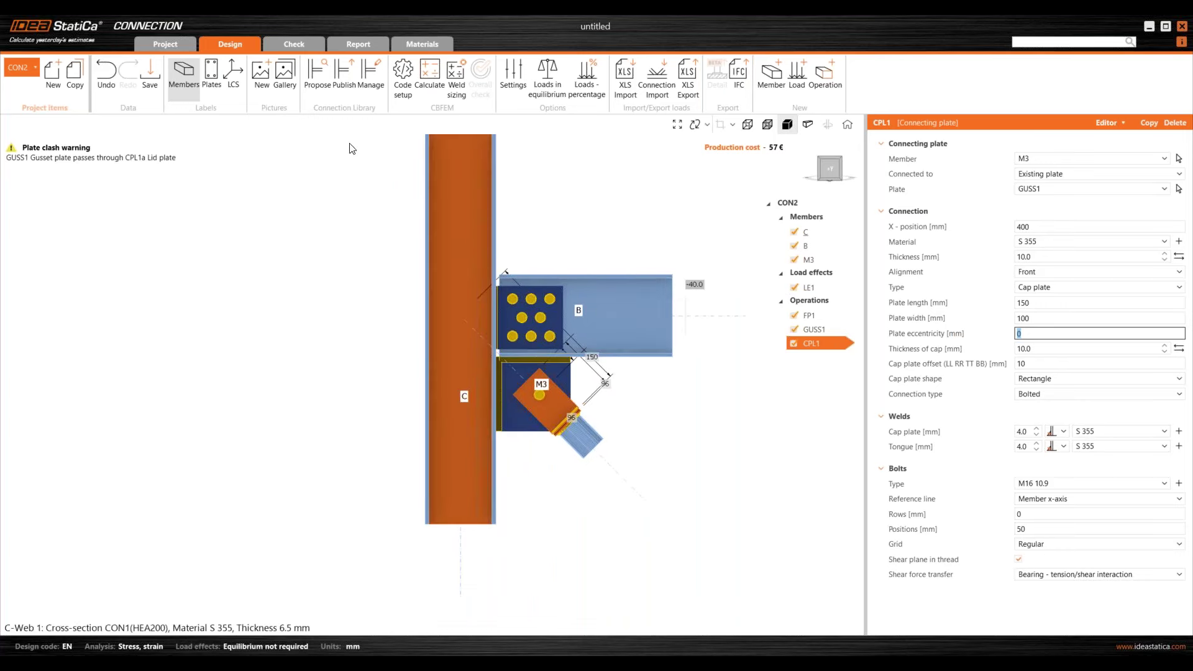
pyautogui.scroll(2, 608, 345)
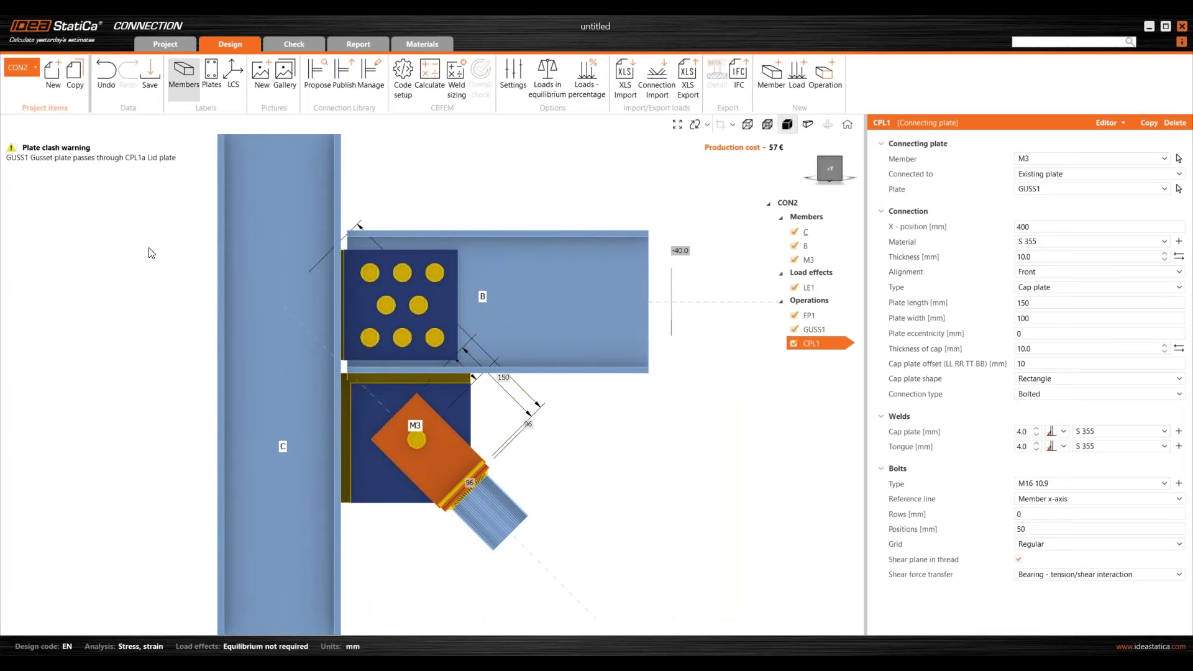
pyautogui.scroll(-1, 140, 239)
pyautogui.moveTo(231, 232); pyautogui.dragTo(345, 260, button='middle')
pyautogui.click(767, 124)
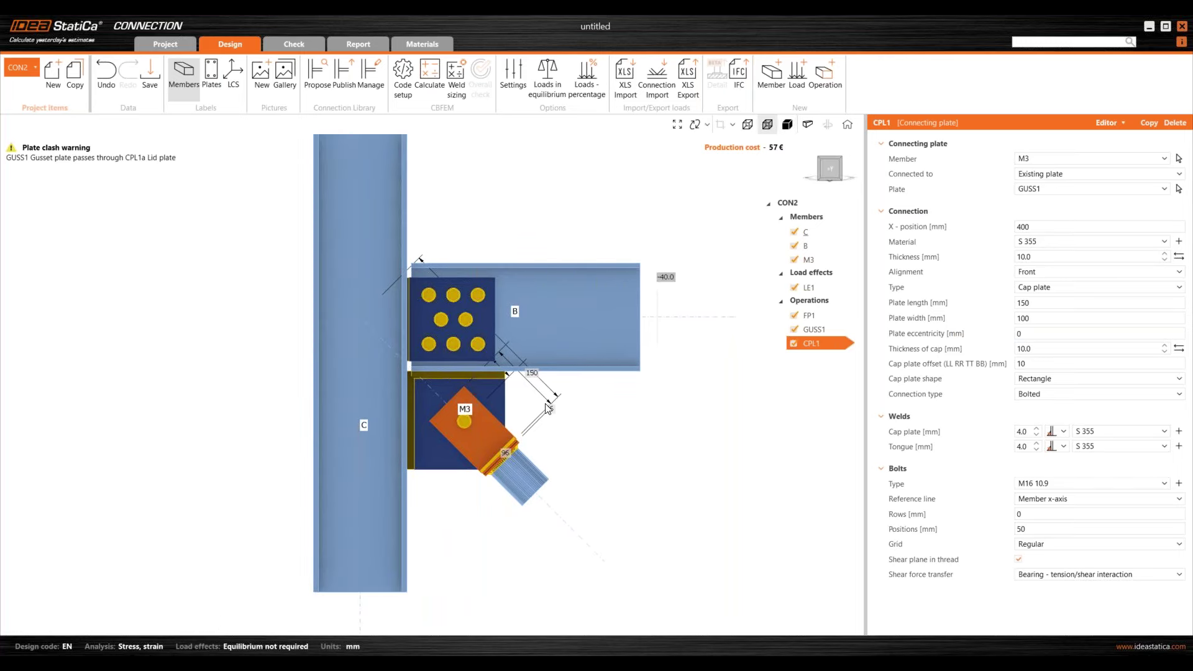
pyautogui.scroll(3, 535, 449)
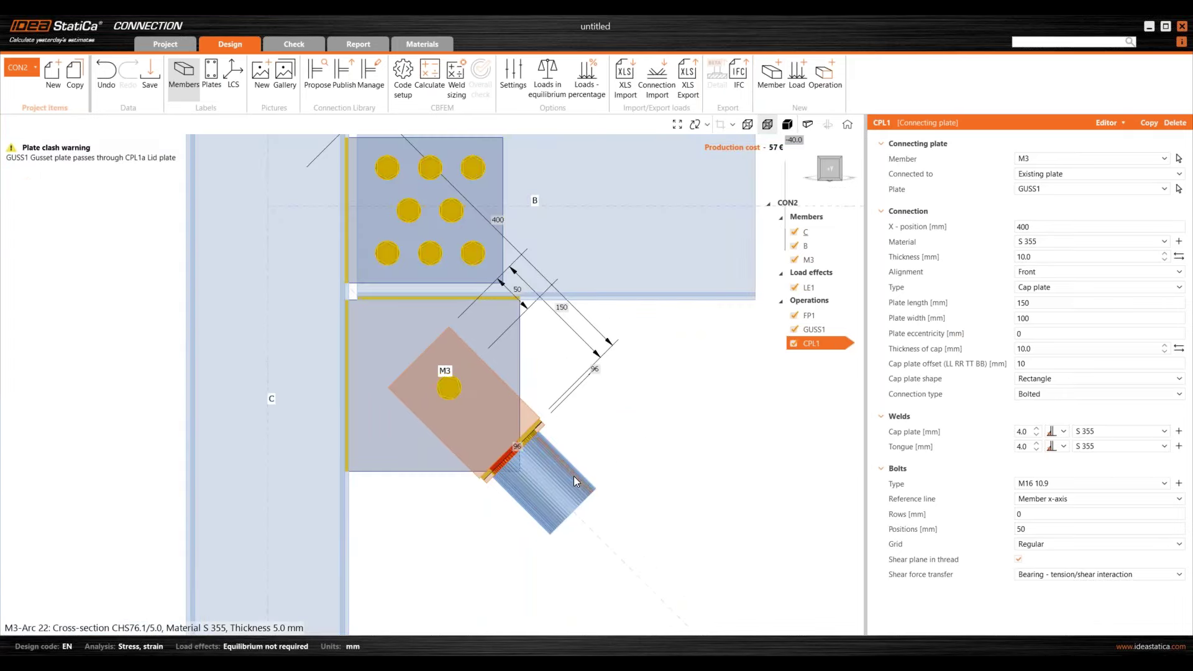
pyautogui.scroll(4, 433, 446)
pyautogui.scroll(-2, 513, 470)
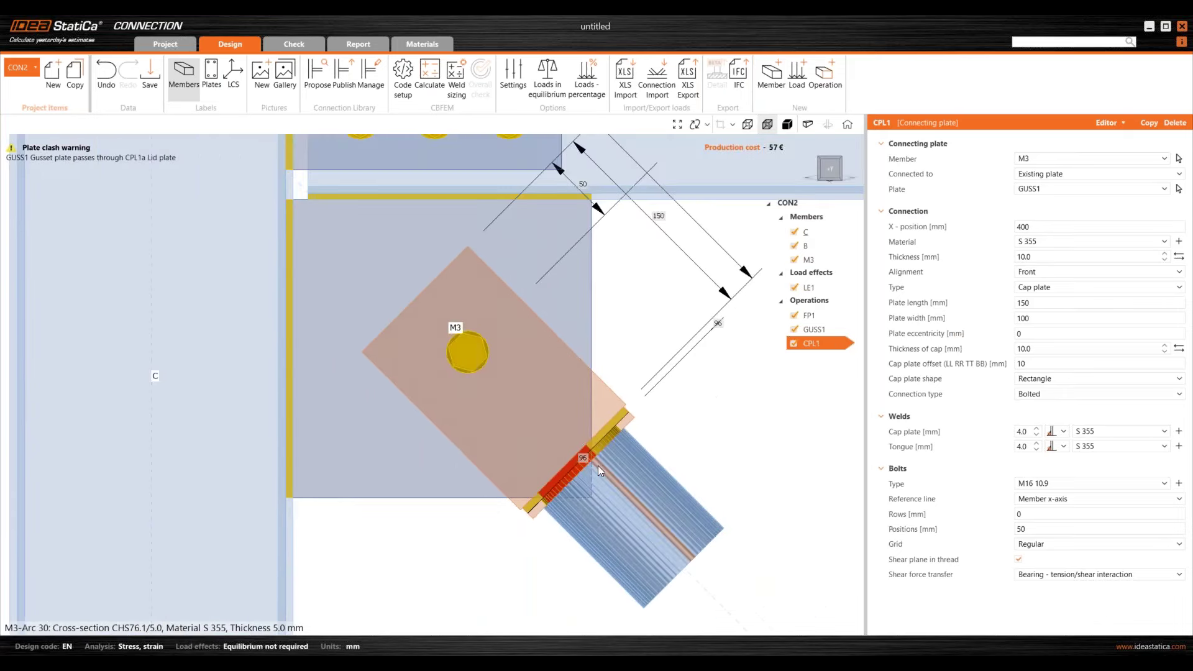
pyautogui.scroll(-5, 598, 464)
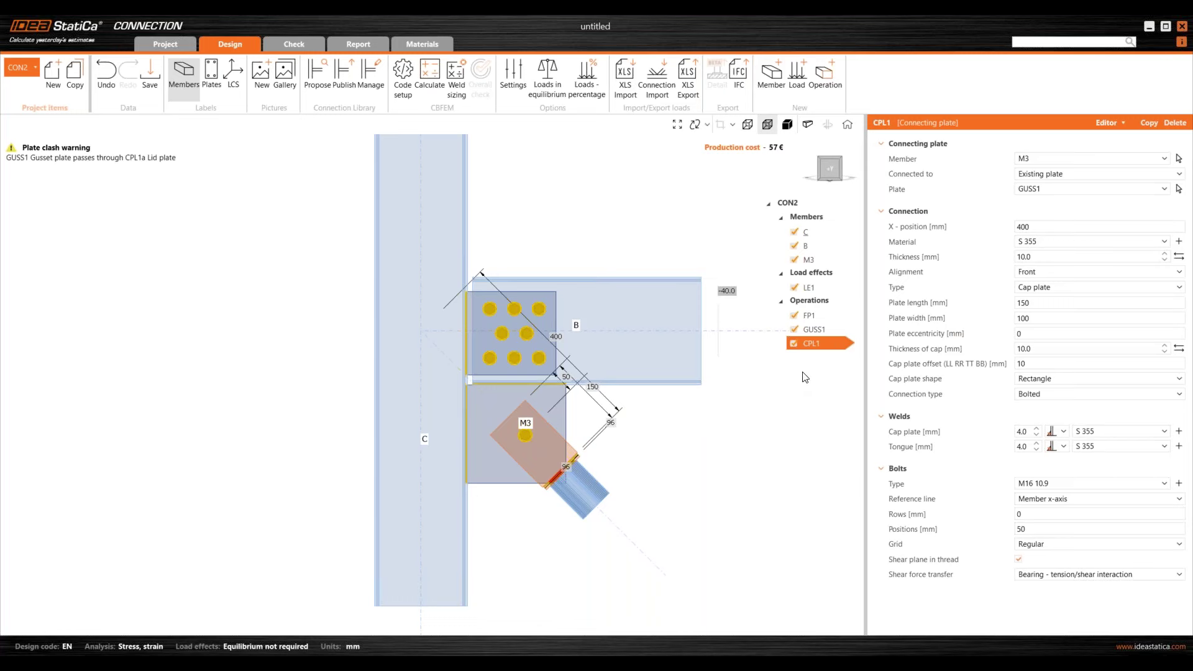
# Step: Open gusset plate GUSS1 in the plate editor
pyautogui.click(813, 330)
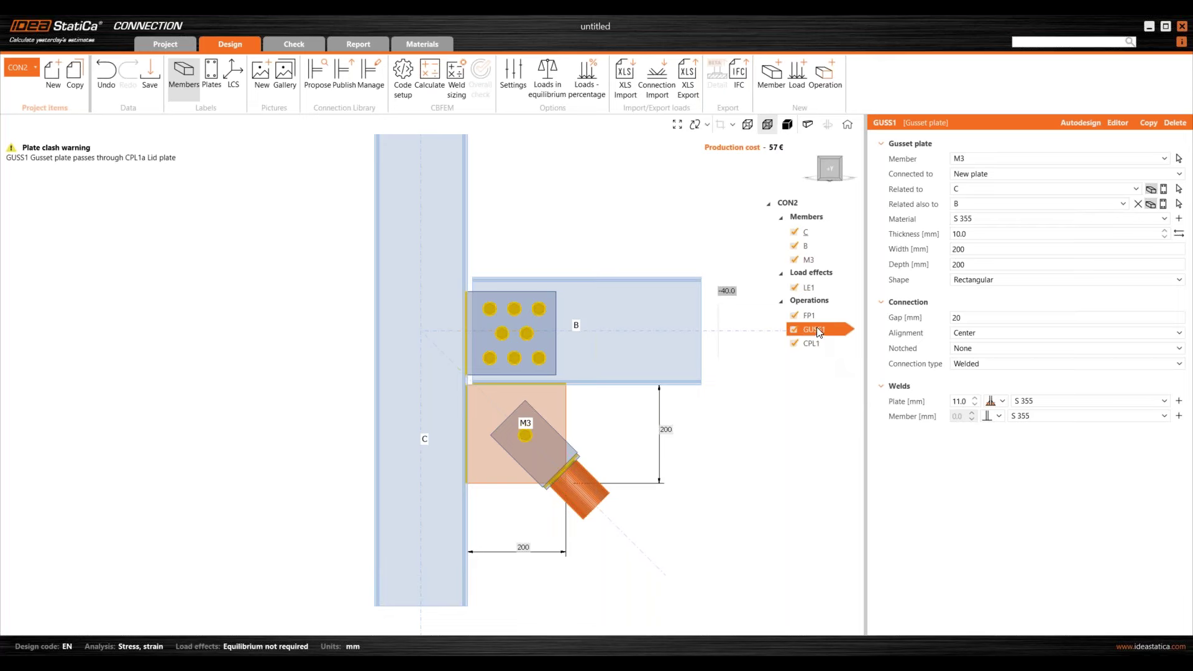
pyautogui.click(1116, 123)
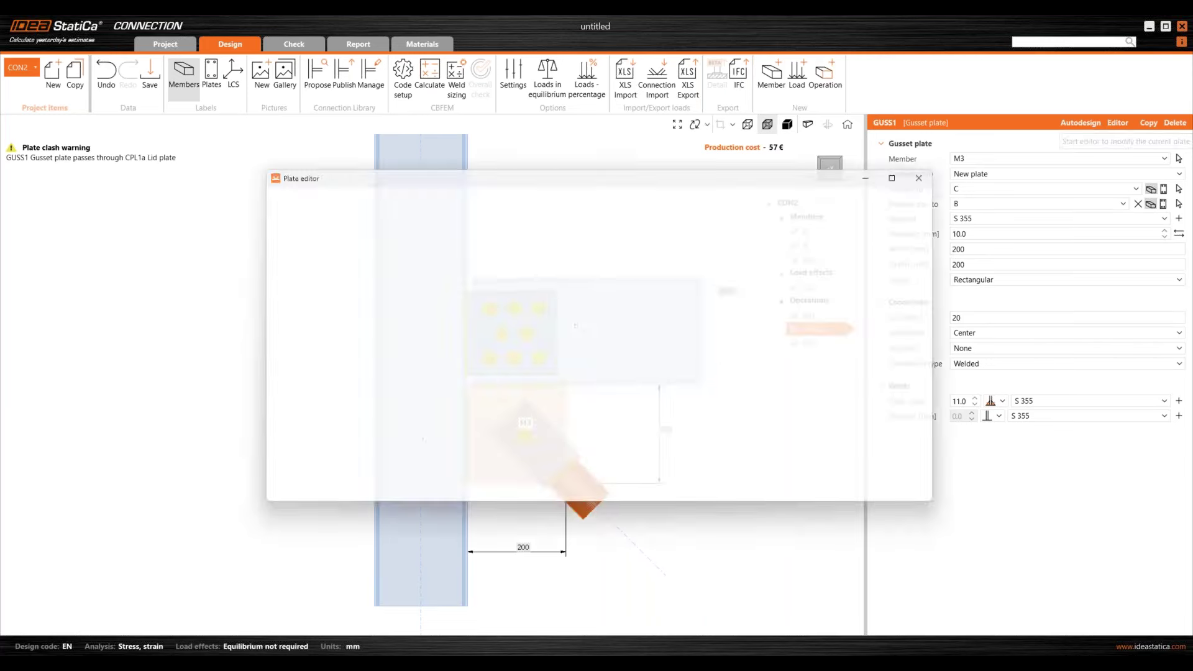
pyautogui.moveTo(688, 169); pyautogui.dragTo(763, 197)
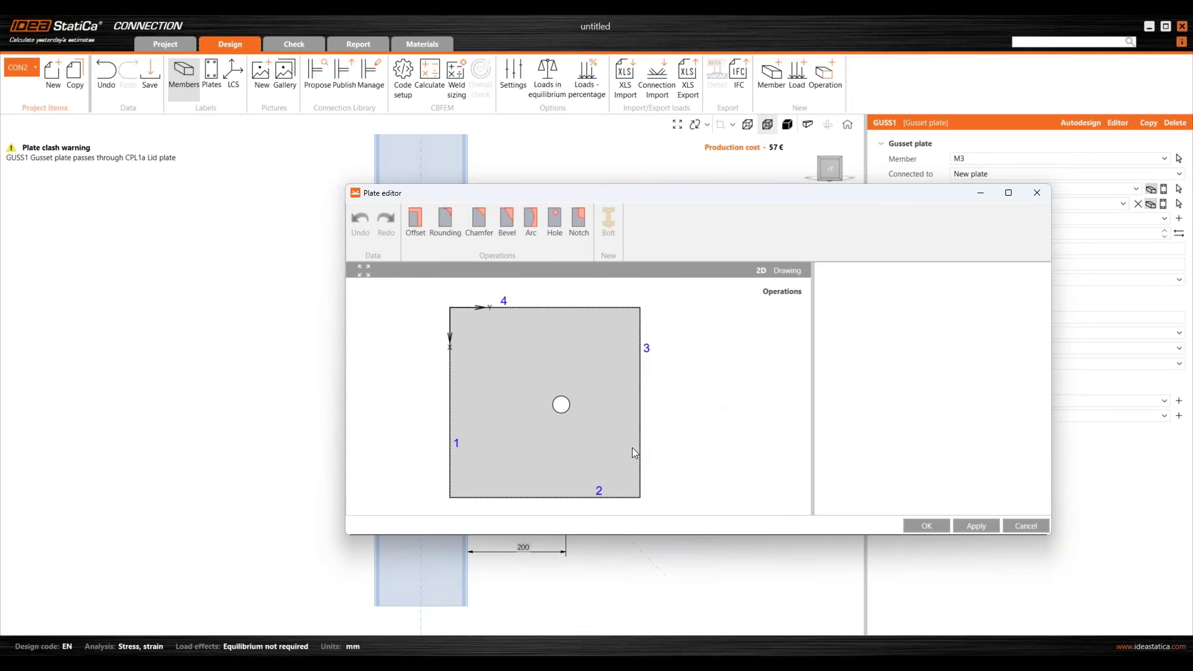
pyautogui.moveTo(675, 197); pyautogui.dragTo(698, 200)
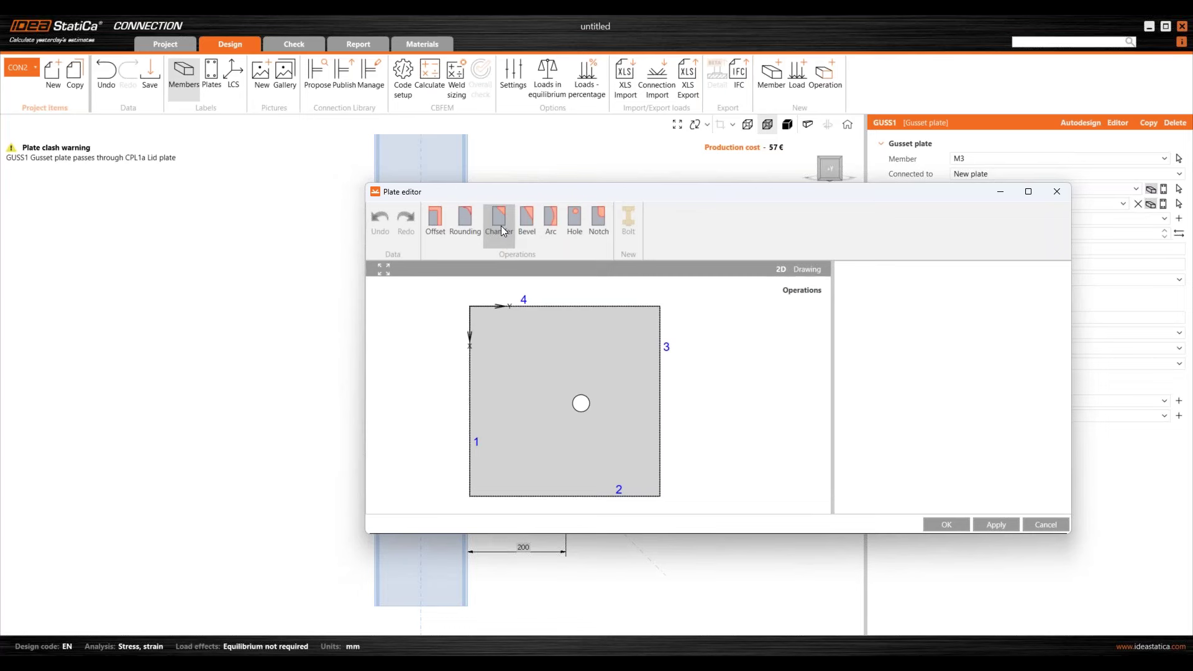
# Step: Apply a 75 mm chamfer to corner 2 of the gusset plate
pyautogui.click(504, 231)
pyautogui.click(940, 320)
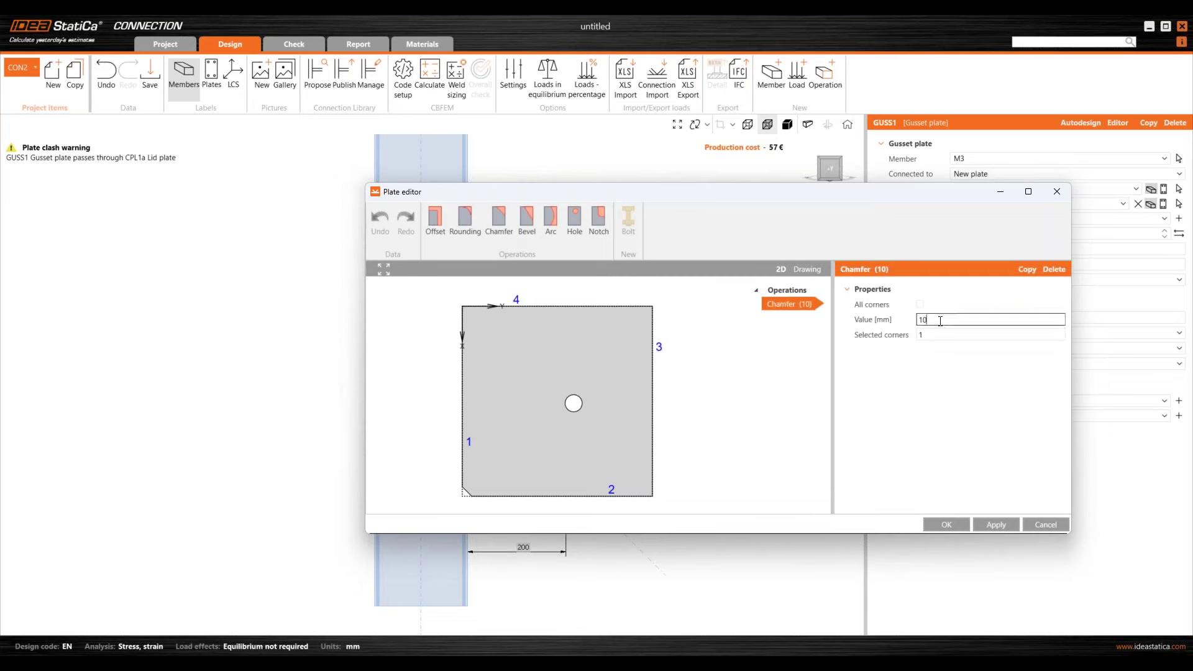
pyautogui.hotkey('ctrl', 'a')
pyautogui.write('75')
pyautogui.click(921, 335)
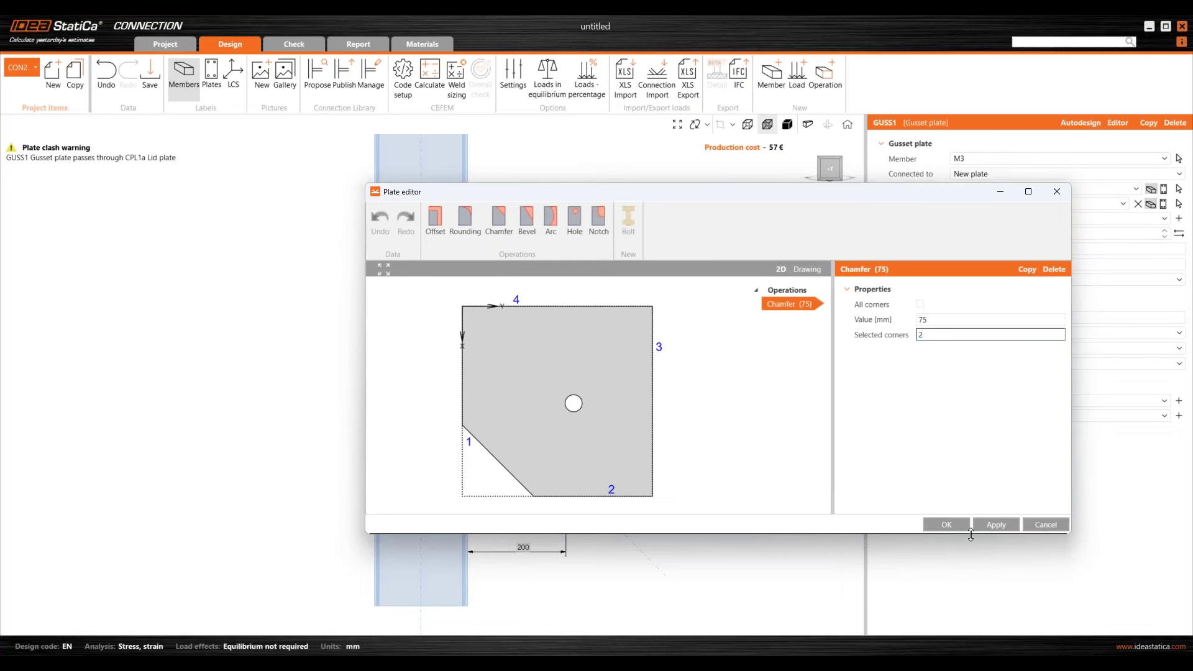
pyautogui.click(996, 523)
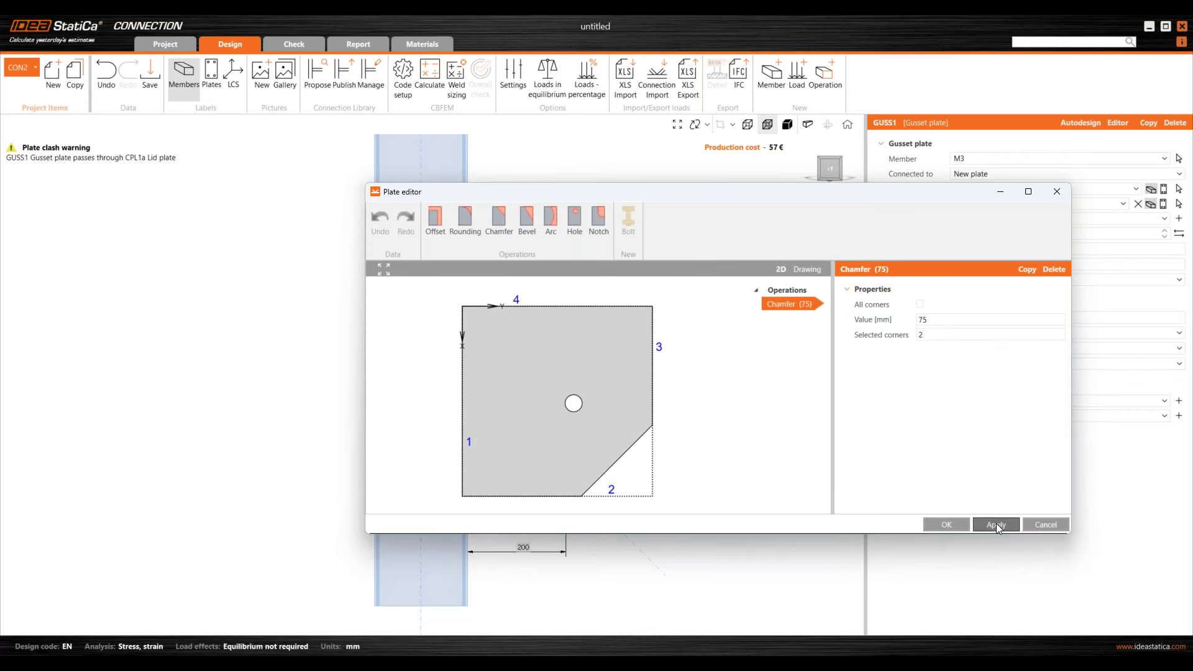
# Step: Confirm the plate edits and close the plate editor
pyautogui.click(950, 525)
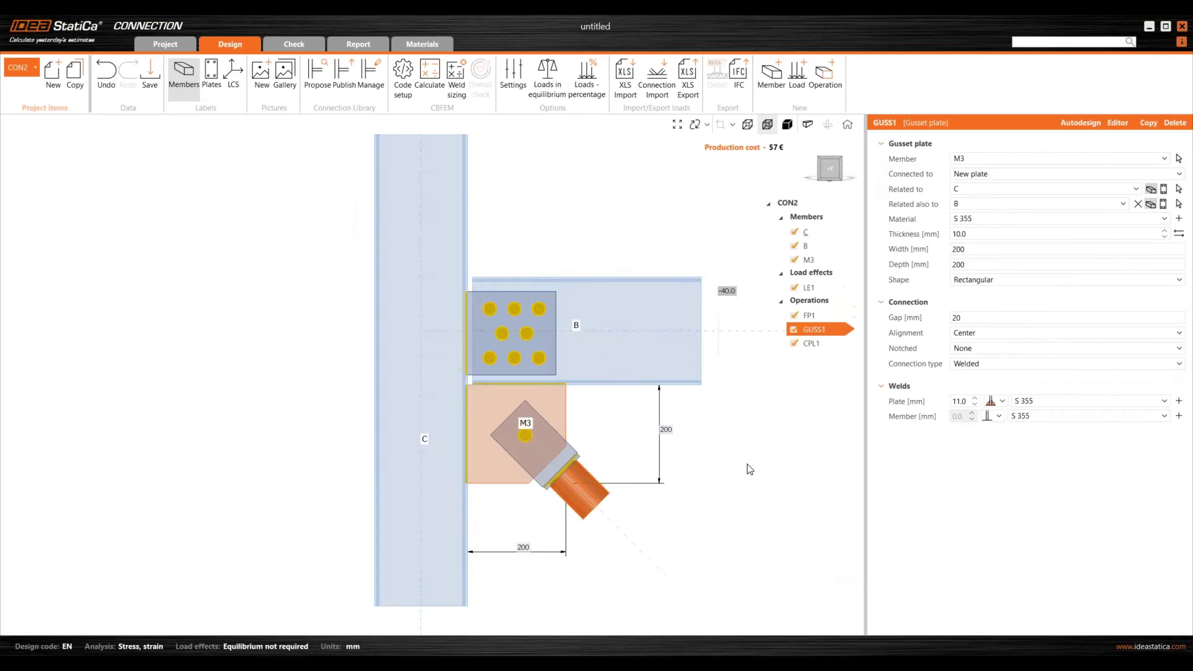
pyautogui.scroll(3, 568, 484)
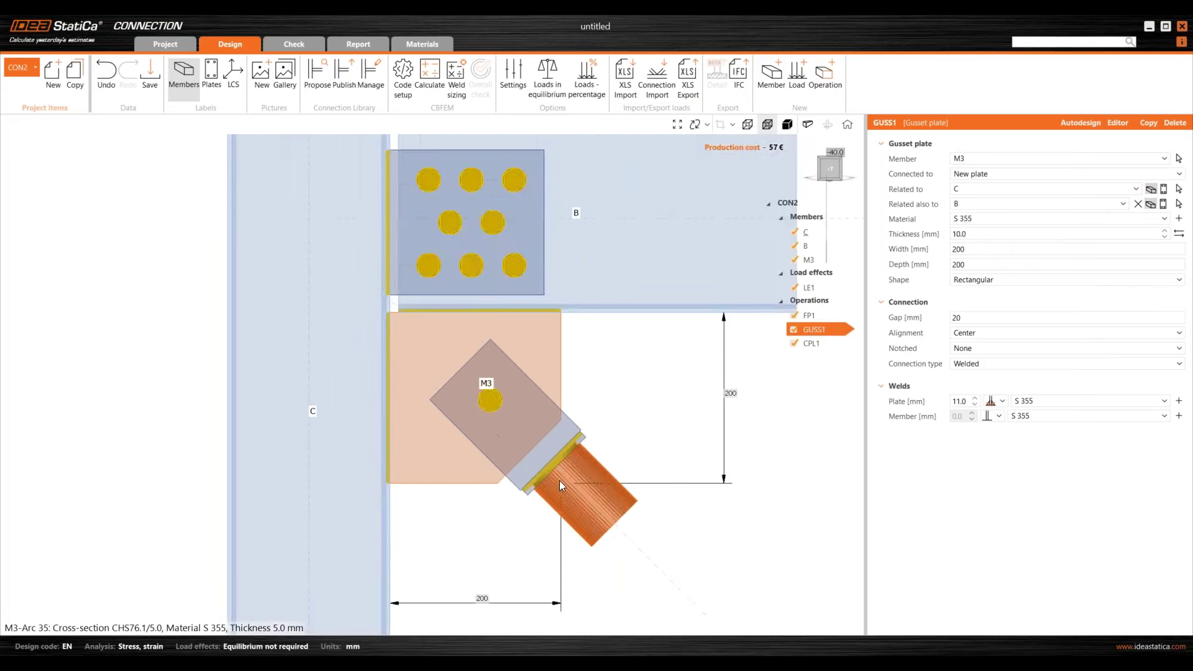
pyautogui.scroll(-2, 456, 422)
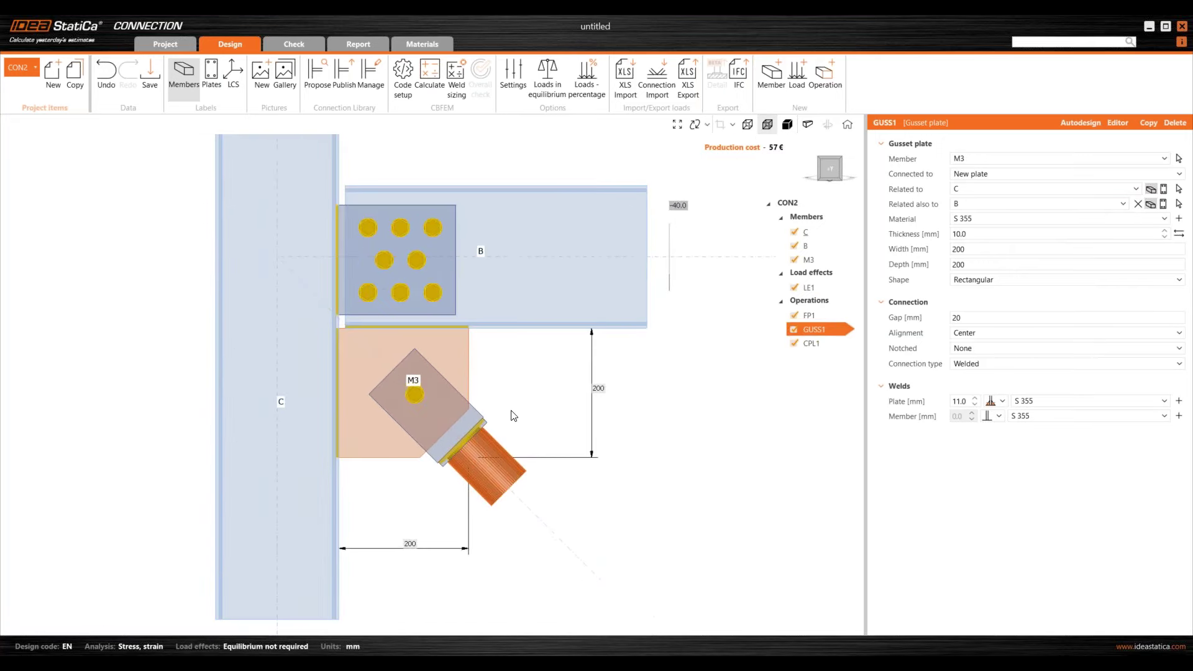
pyautogui.scroll(-1, 513, 415)
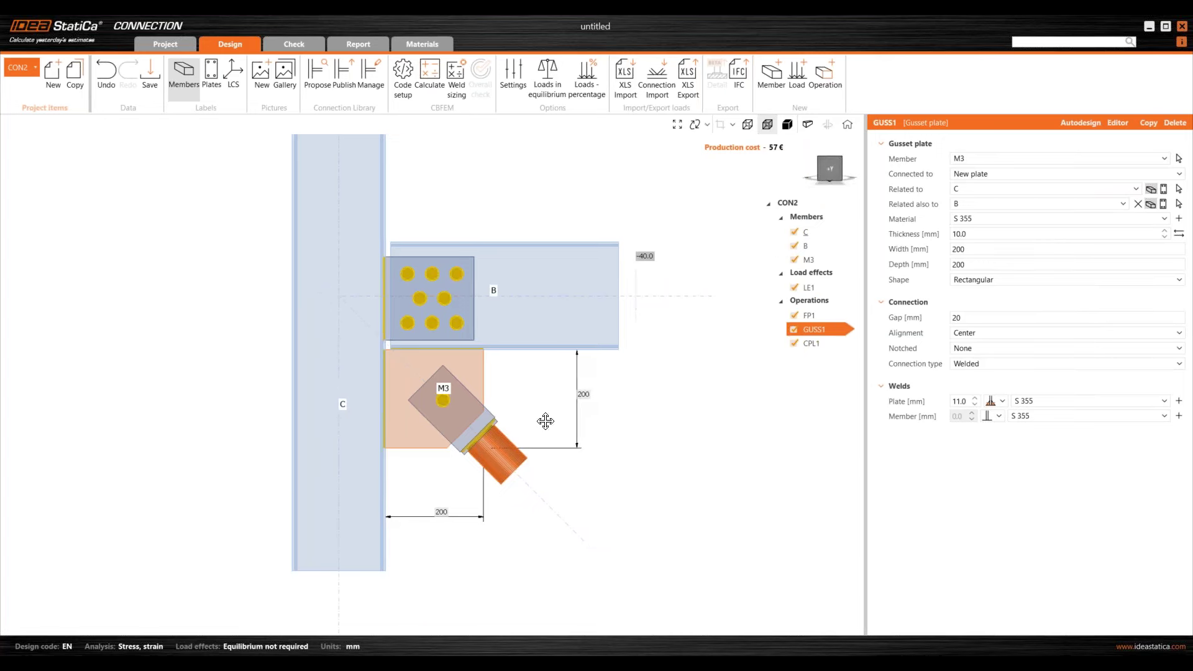
pyautogui.scroll(-2, 479, 414)
pyautogui.scroll(3, 536, 457)
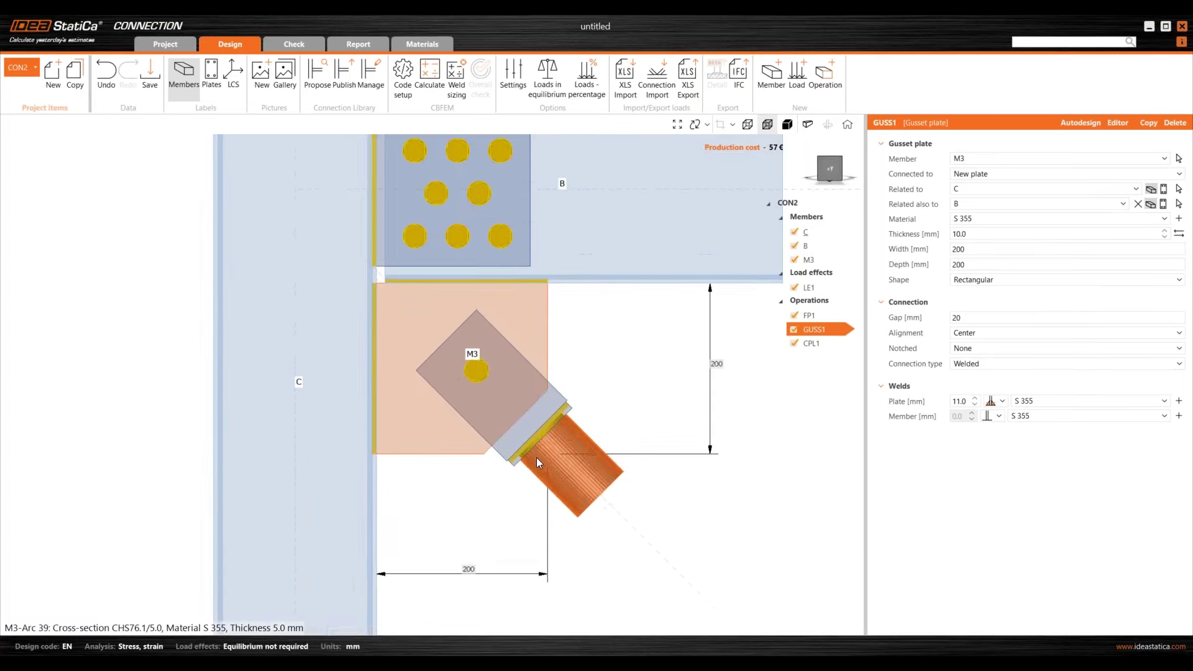
pyautogui.scroll(-2, 535, 458)
pyautogui.scroll(-2, 536, 457)
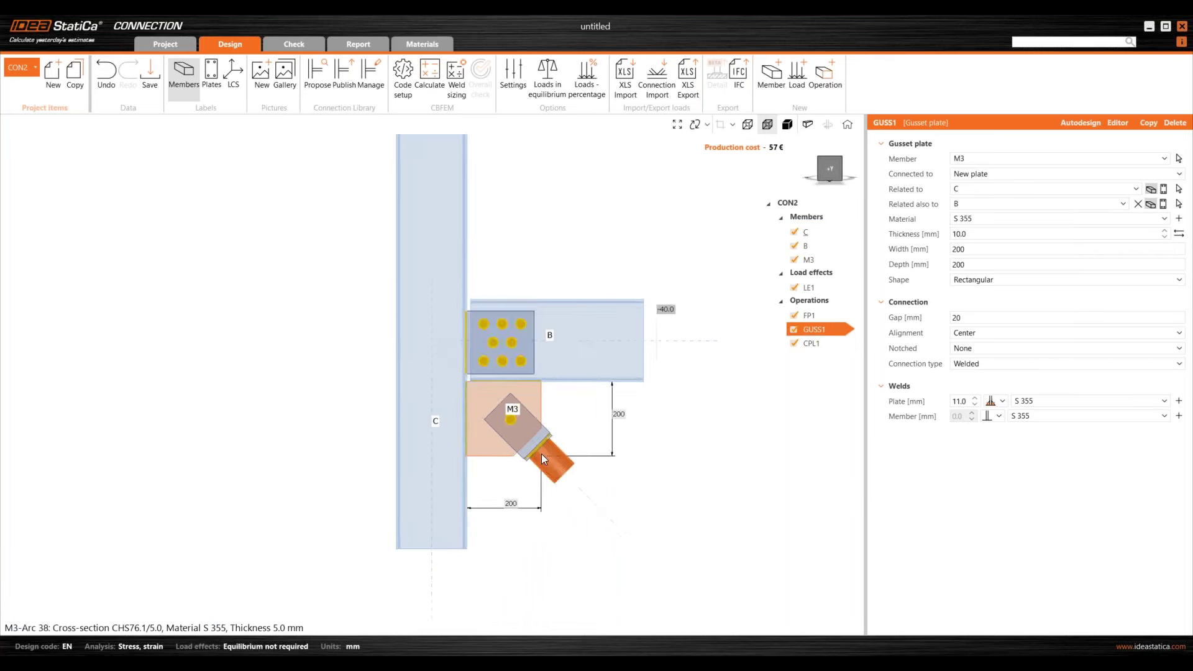
# Step: Return to the home view, render the joint solid, and show the LE1 load effect table
pyautogui.click(848, 126)
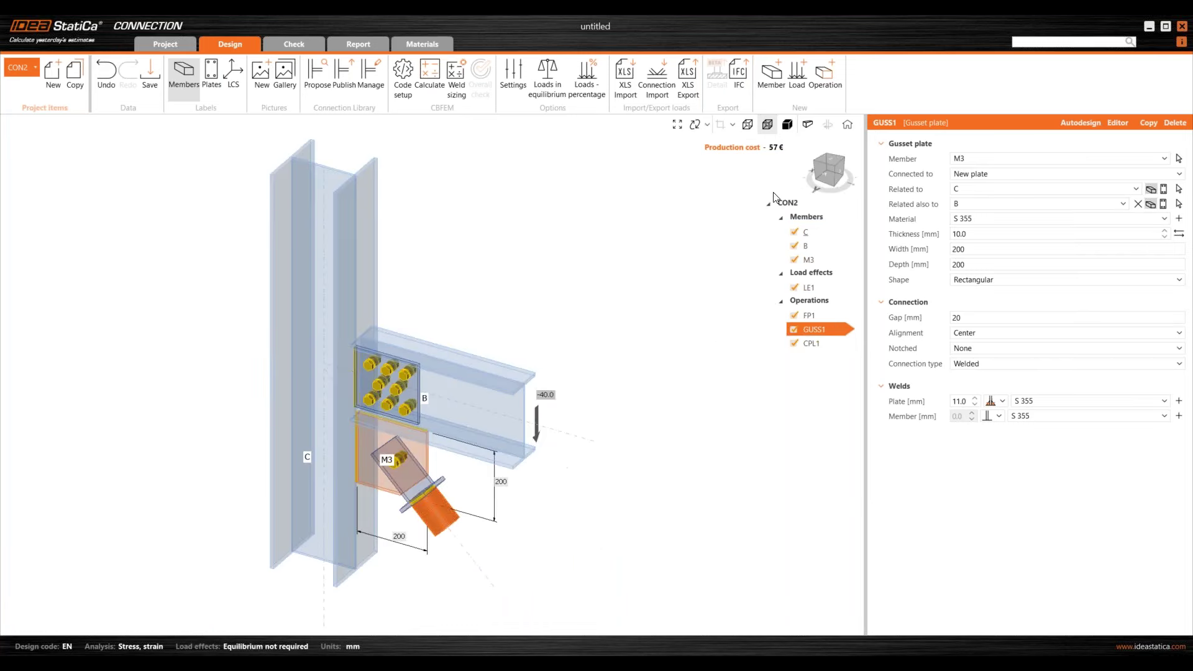
pyautogui.click(787, 124)
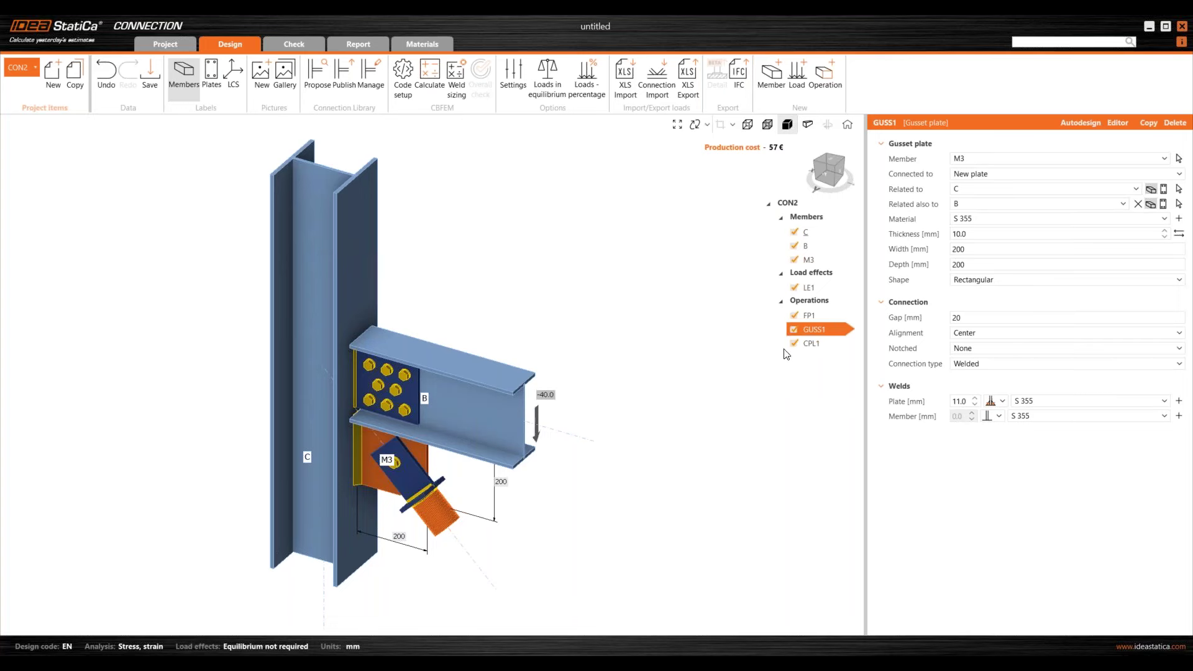
pyautogui.click(808, 288)
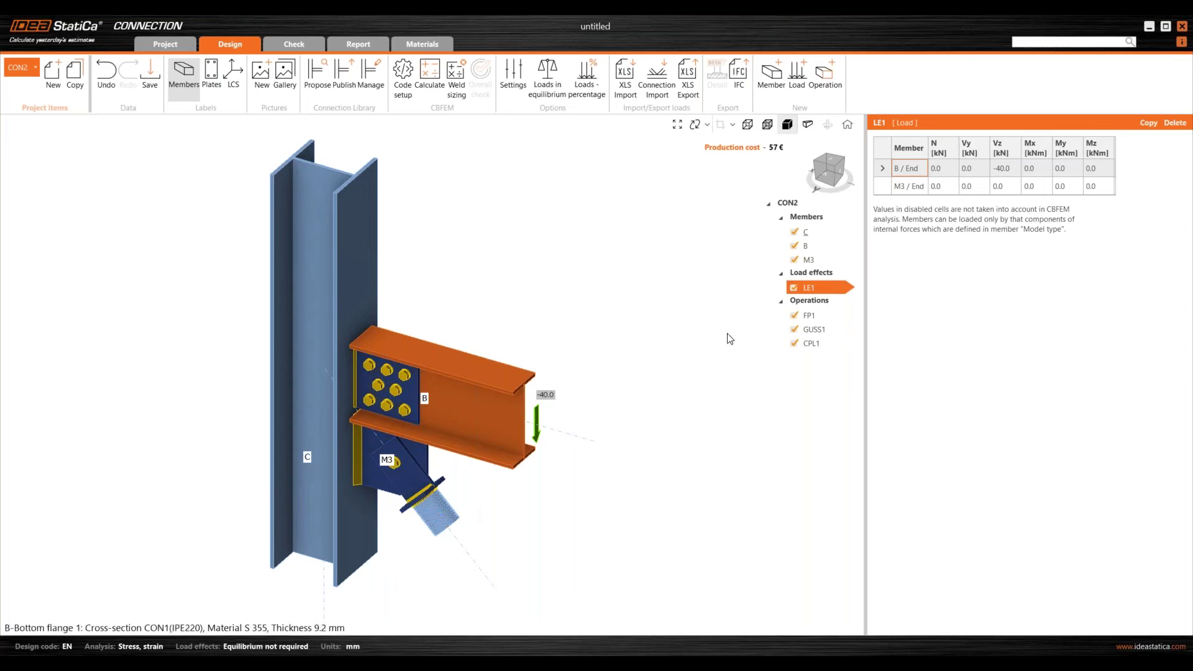
# Step: Apply an axial force N of 50.0 kN at the end of brace M3 in LE1
pyautogui.click(949, 187)
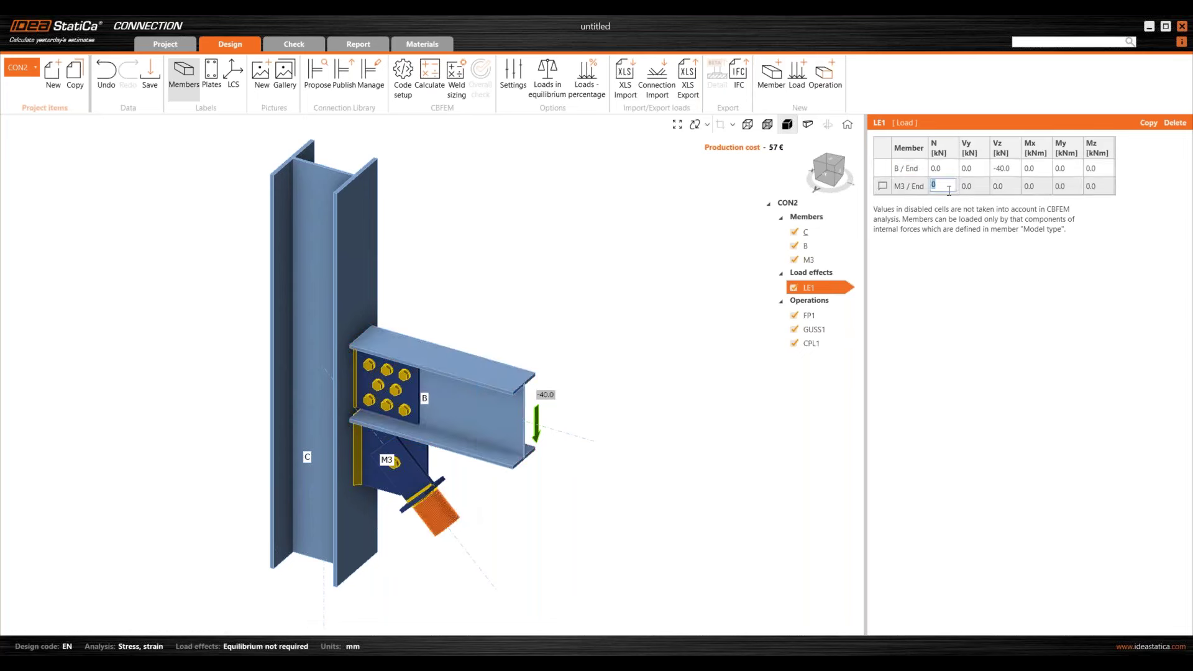
pyautogui.press('Tab')
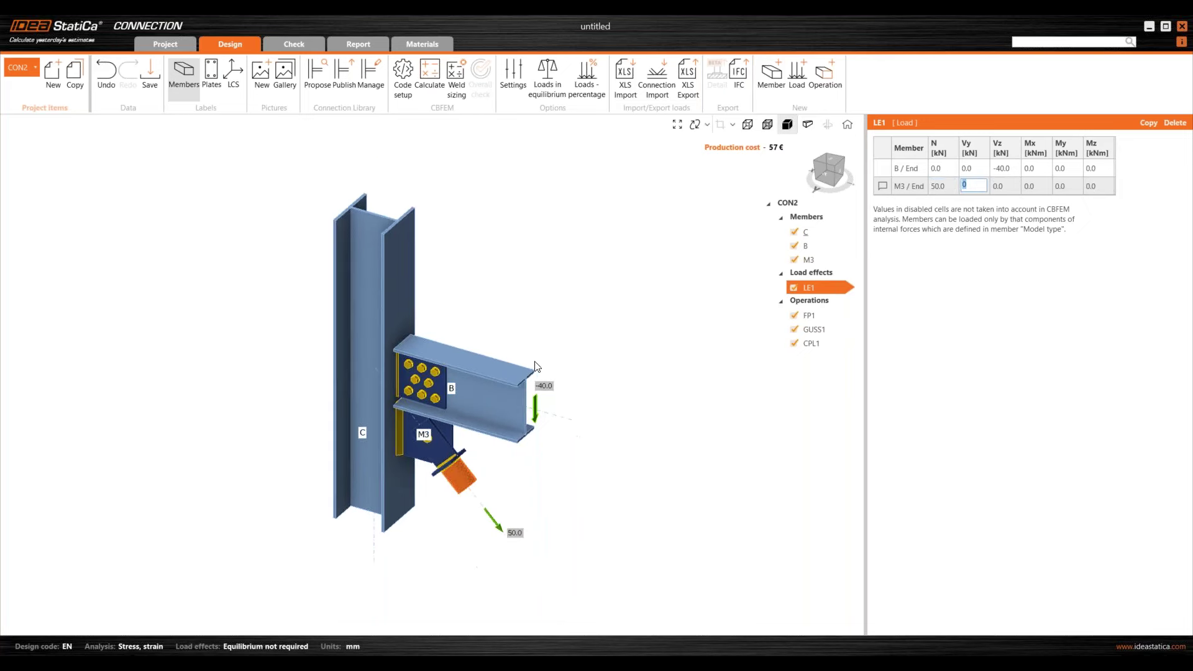
pyautogui.scroll(-2, 533, 365)
pyautogui.moveTo(437, 490); pyautogui.dragTo(584, 237, button='right')
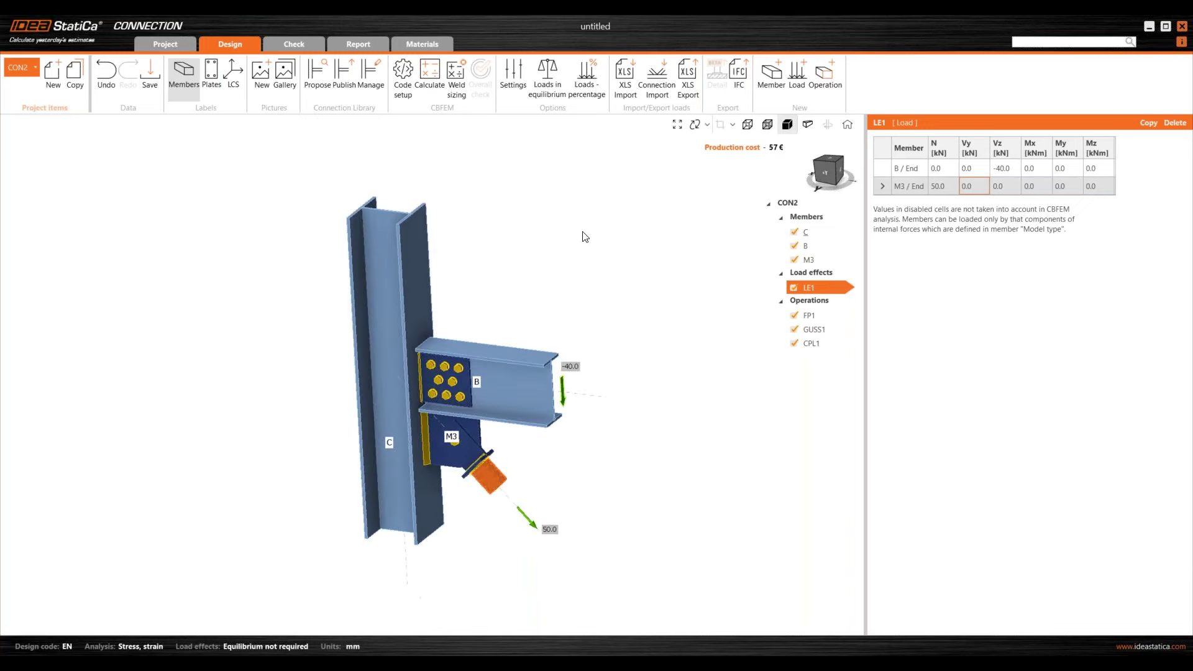
# Step: Run the CBFEM calculation: analysis 100%, bolts 86.0%, welds 79.8%, all checks passing
pyautogui.click(427, 86)
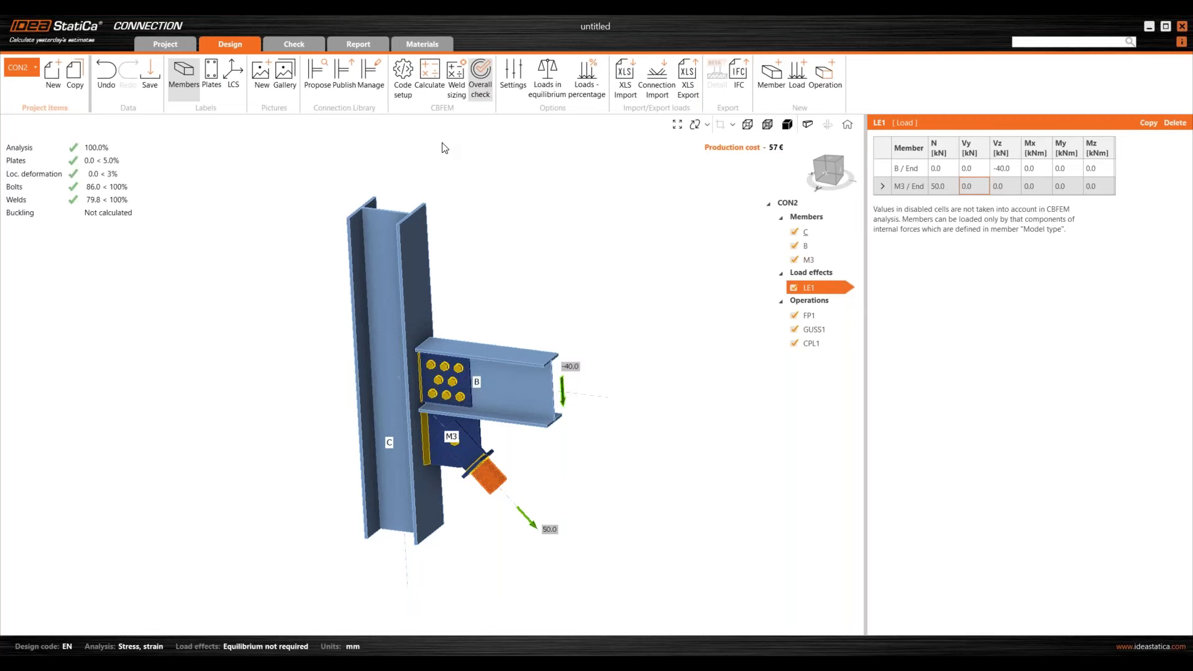
pyautogui.scroll(3, 478, 268)
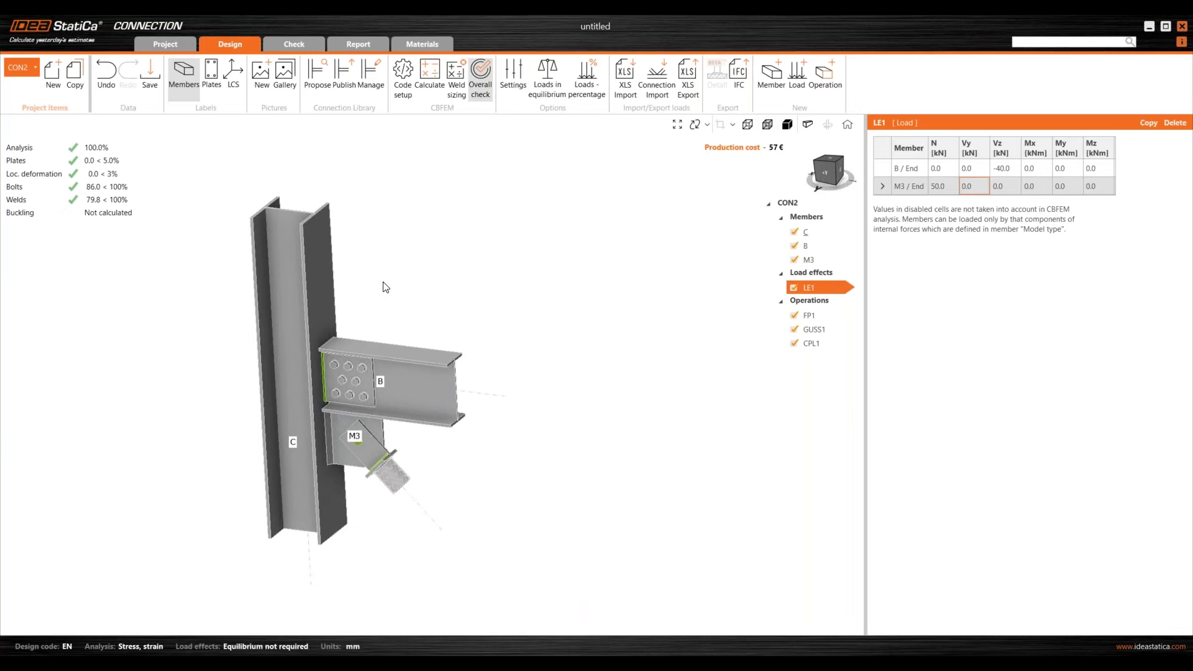
pyautogui.scroll(-2, 391, 280)
pyautogui.moveTo(394, 277); pyautogui.dragTo(418, 282, button='middle')
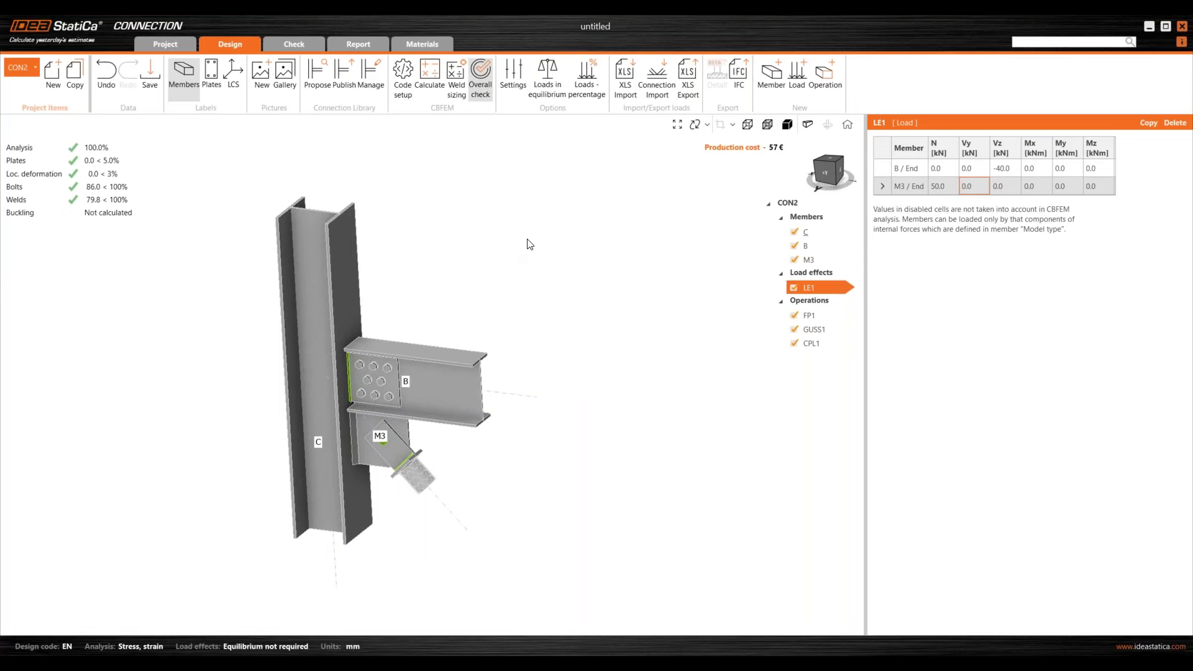
# Step: Show equivalent stress contours in the Check results, viewed from the +Y face
pyautogui.click(296, 43)
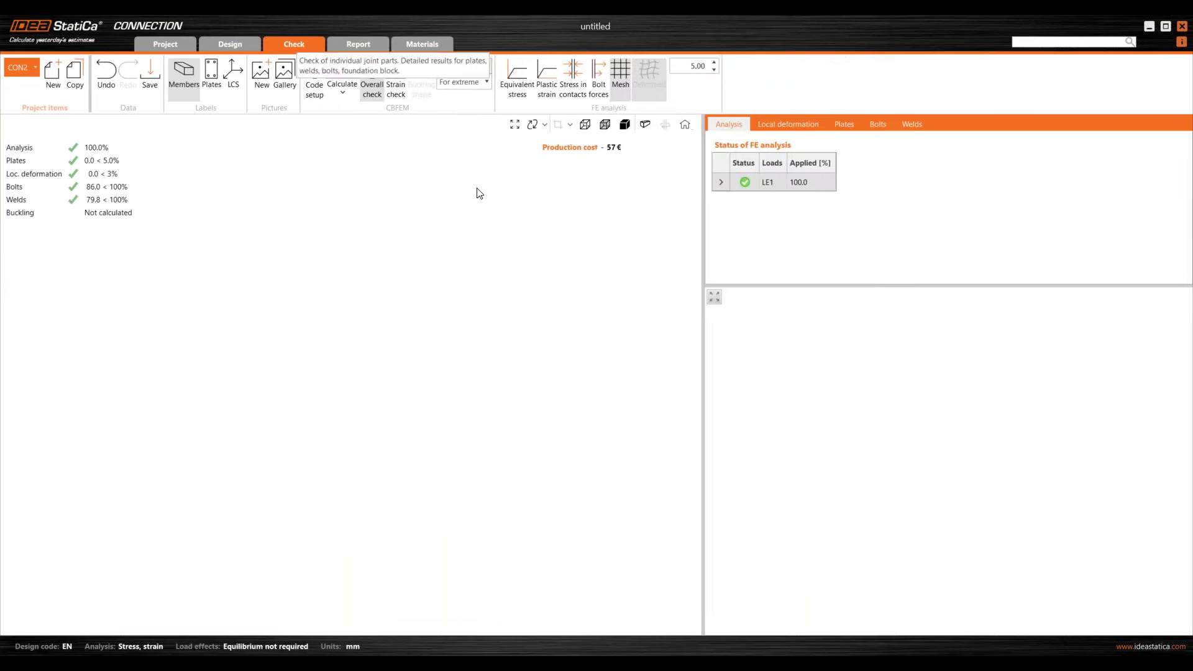
pyautogui.click(516, 87)
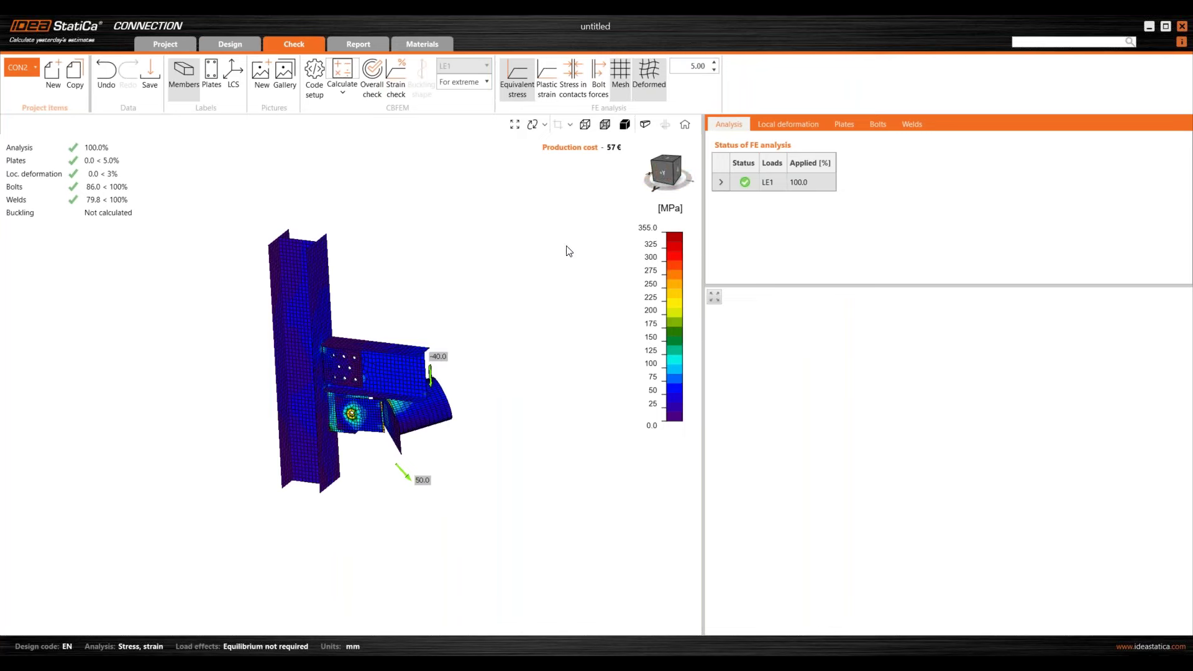
pyautogui.click(657, 177)
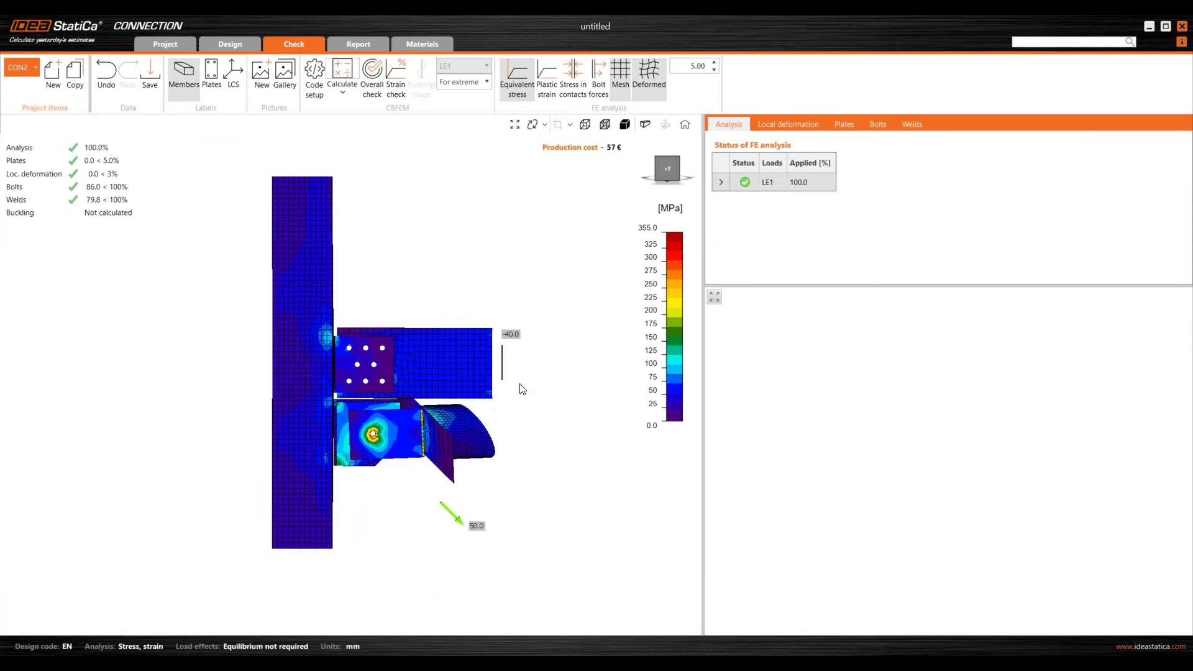
# Step: Orbit and pan the model to inspect the stress peak at the M3 plate-to-GUSS1 bolt
pyautogui.scroll(-5, 384, 477)
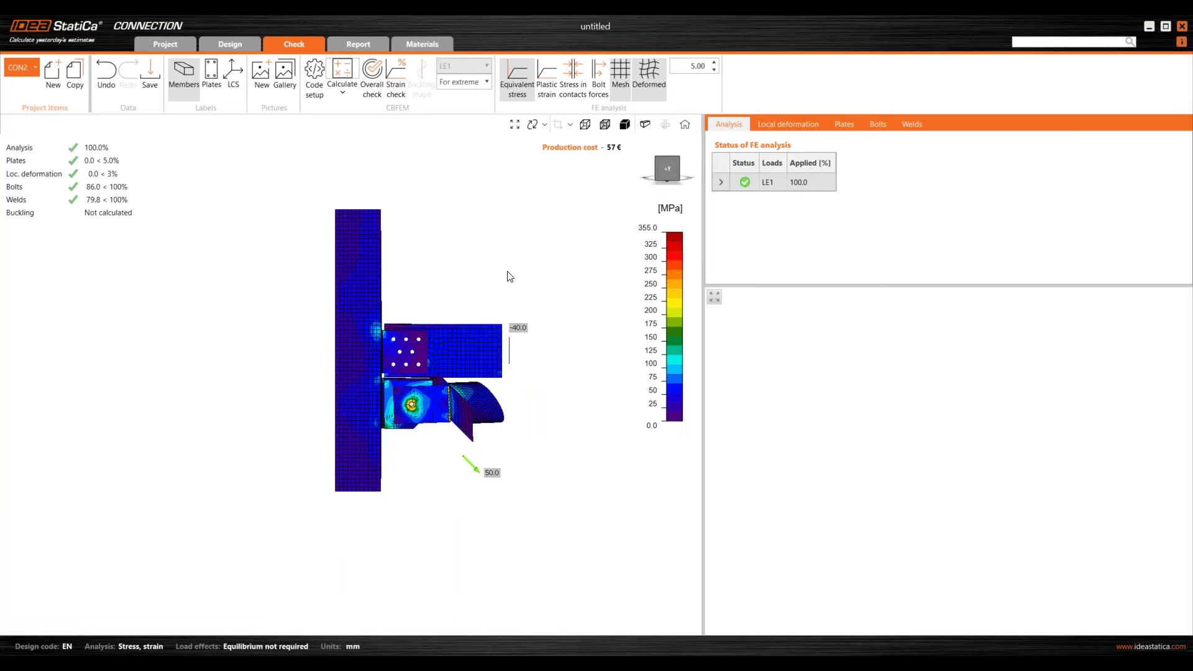
pyautogui.scroll(4, 430, 391)
pyautogui.scroll(-2, 474, 374)
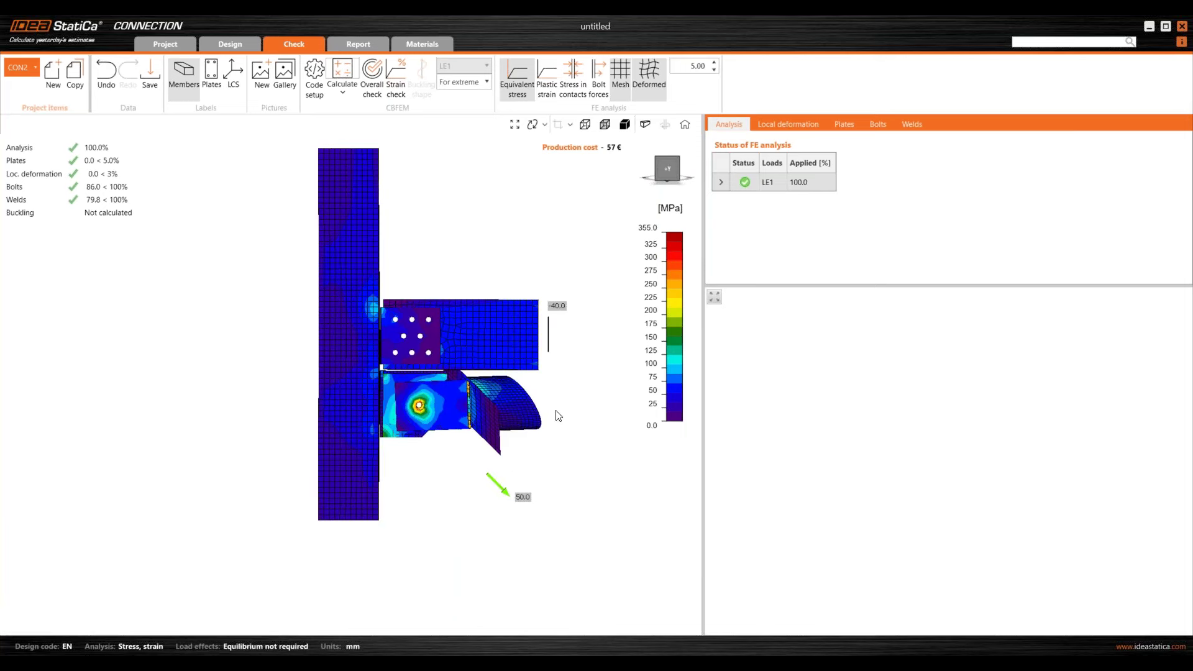
pyautogui.moveTo(562, 388); pyautogui.dragTo(513, 407, button='right')
pyautogui.scroll(4, 468, 457)
pyautogui.scroll(-2, 469, 457)
pyautogui.scroll(-2, 505, 396)
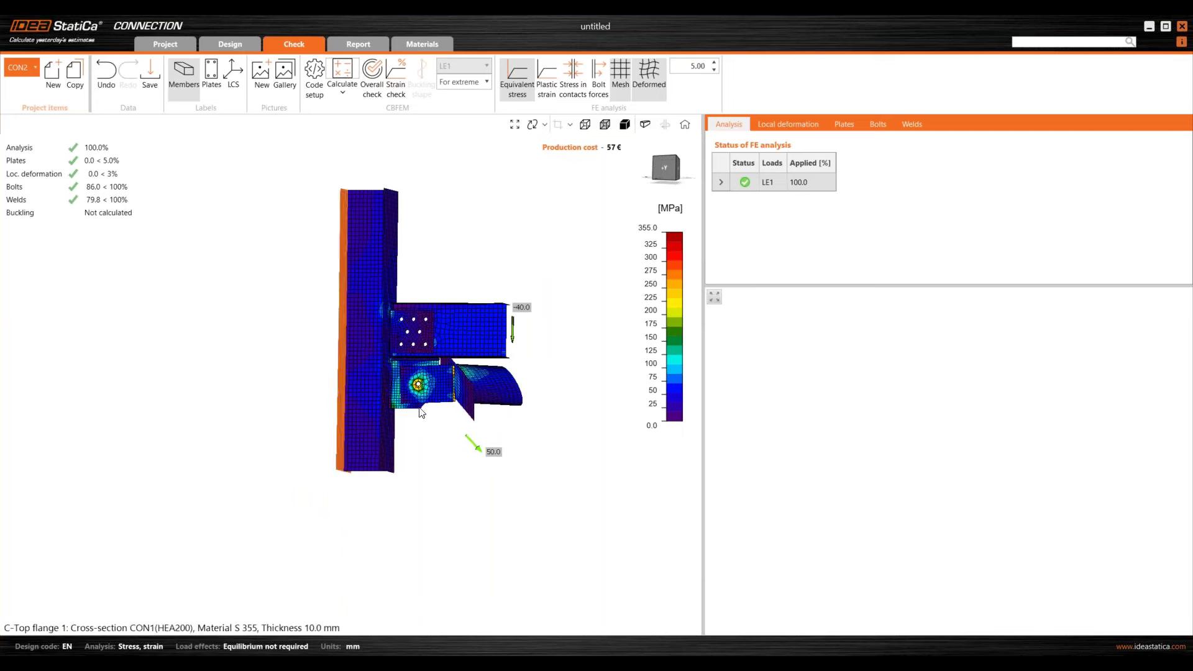
pyautogui.moveTo(450, 362); pyautogui.dragTo(463, 375, button='middle')
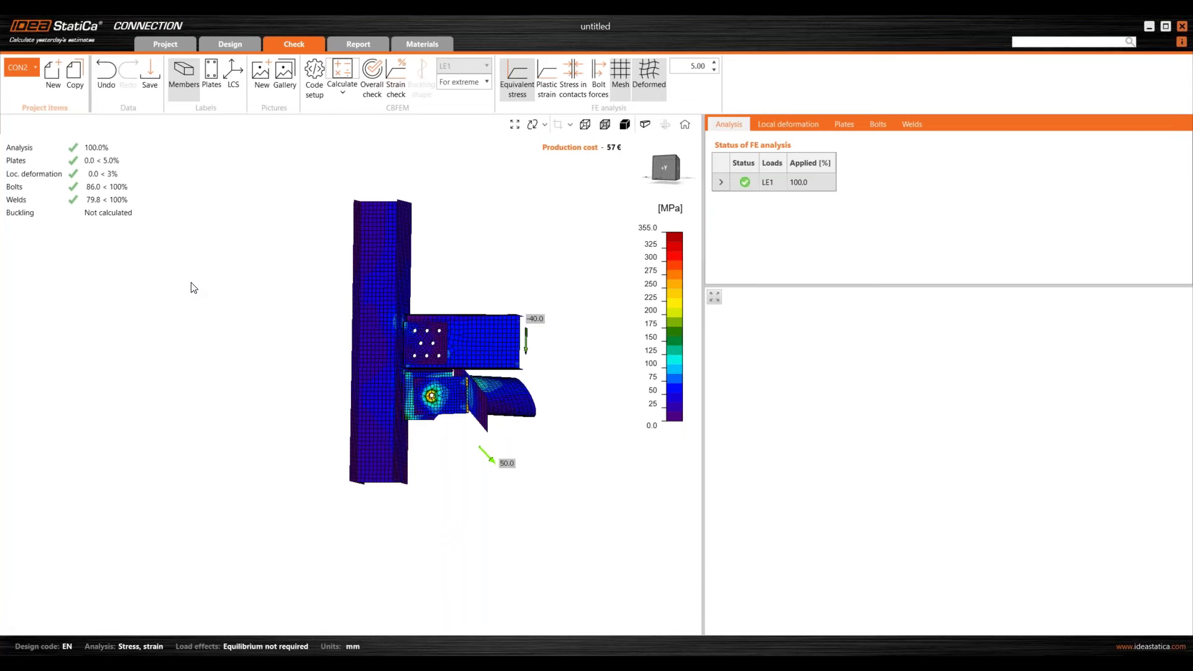